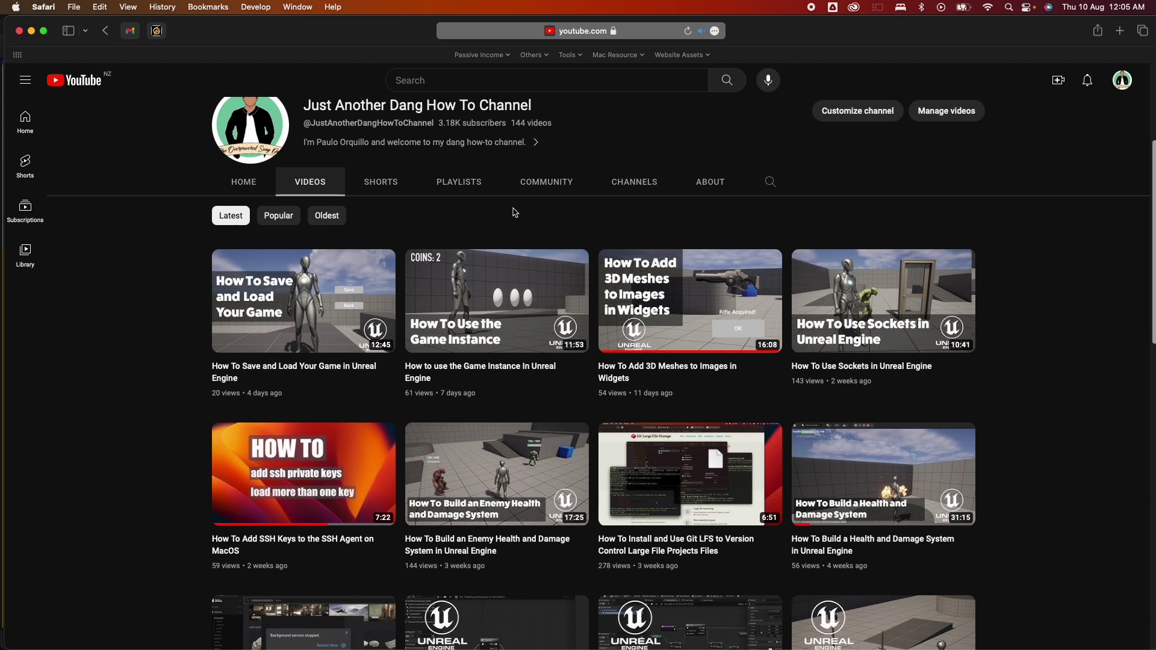
# Switch to Unreal Editor and inspect the mannequin and cine camera placed in the MainMenuMap level
pyautogui.moveTo(656, 309)
pyautogui.hotkey('ctrl', 'Up')
pyautogui.click(819, 219)
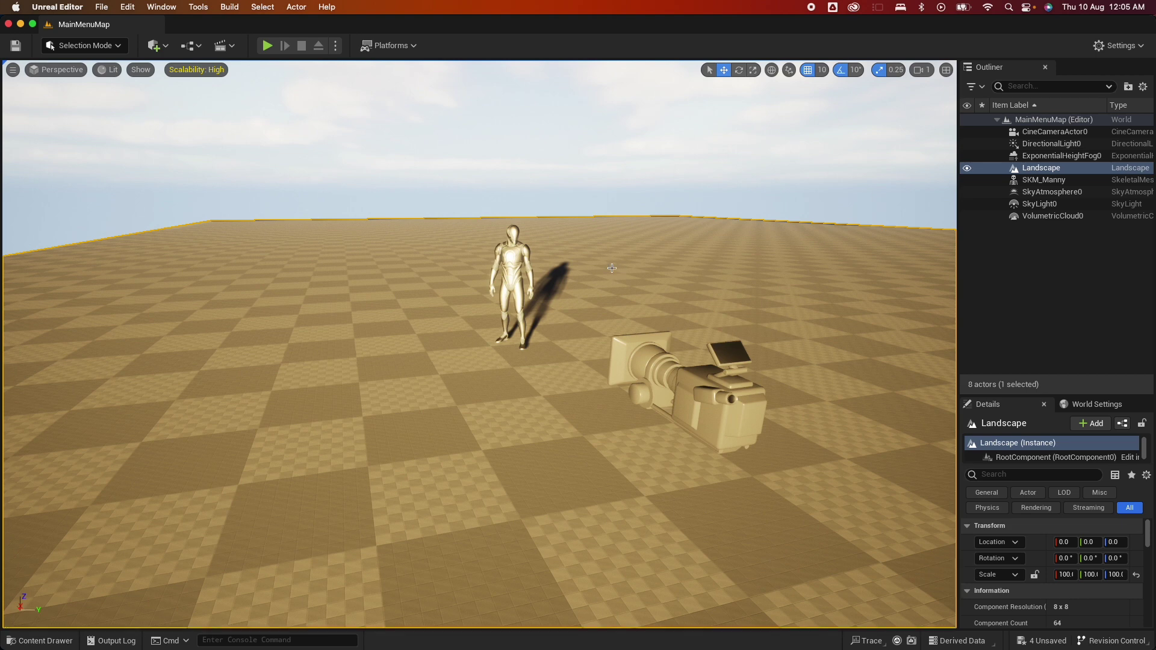
pyautogui.moveTo(563, 238); pyautogui.dragTo(340, 200, button='right')
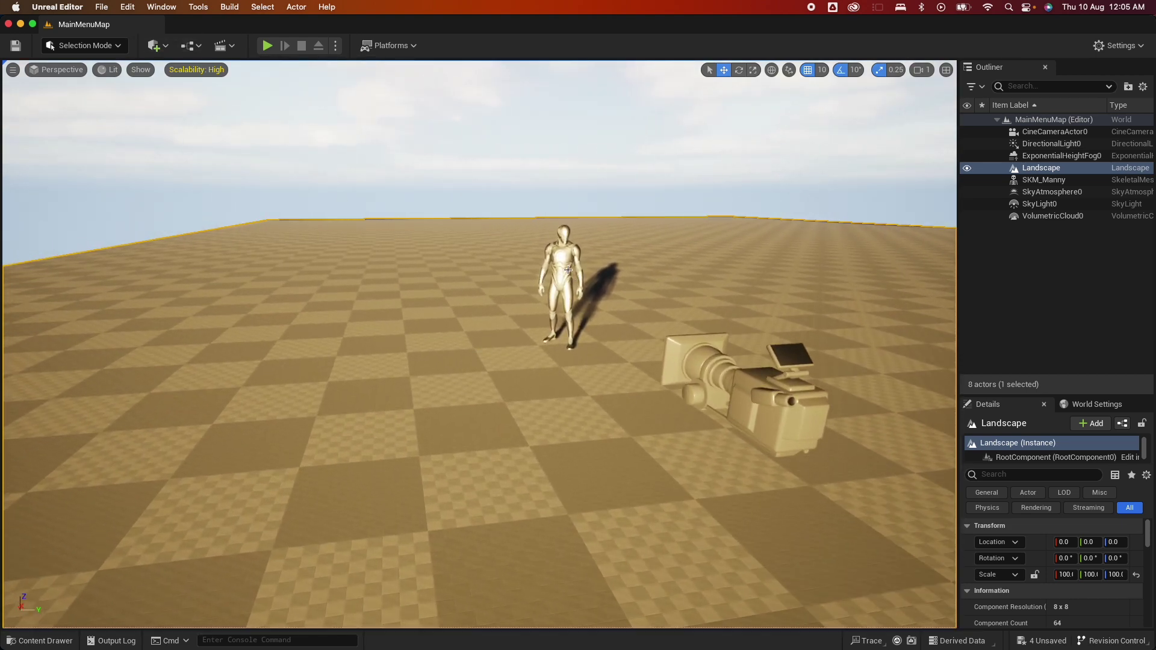
pyautogui.click(749, 375)
pyautogui.click(749, 379)
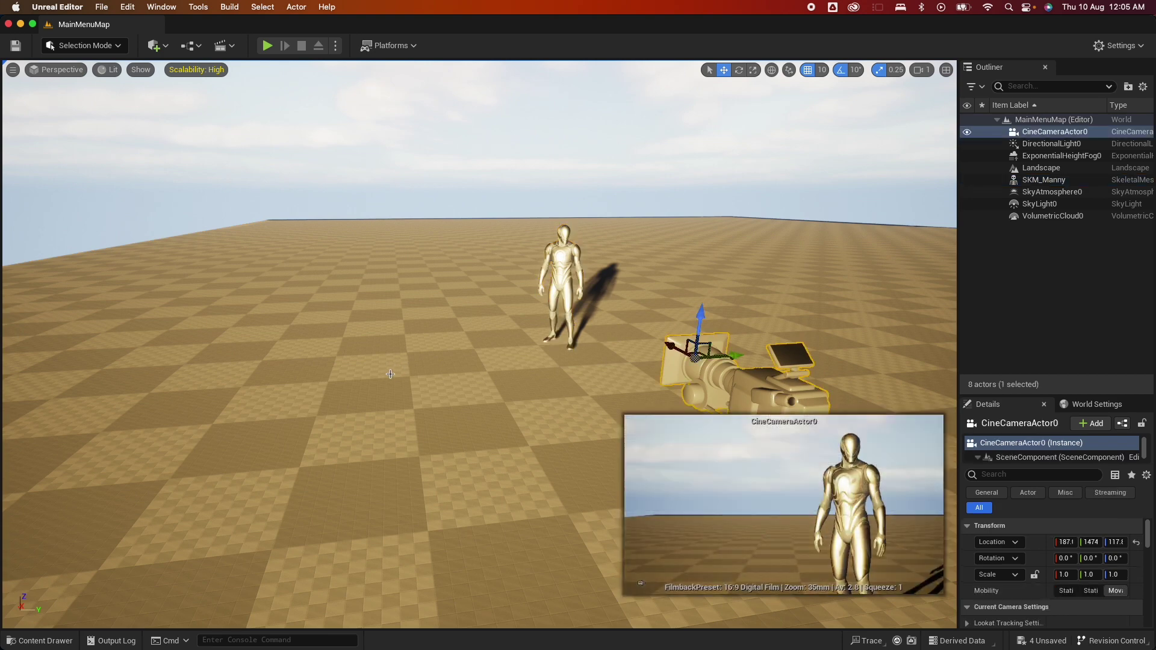
pyautogui.click(399, 364)
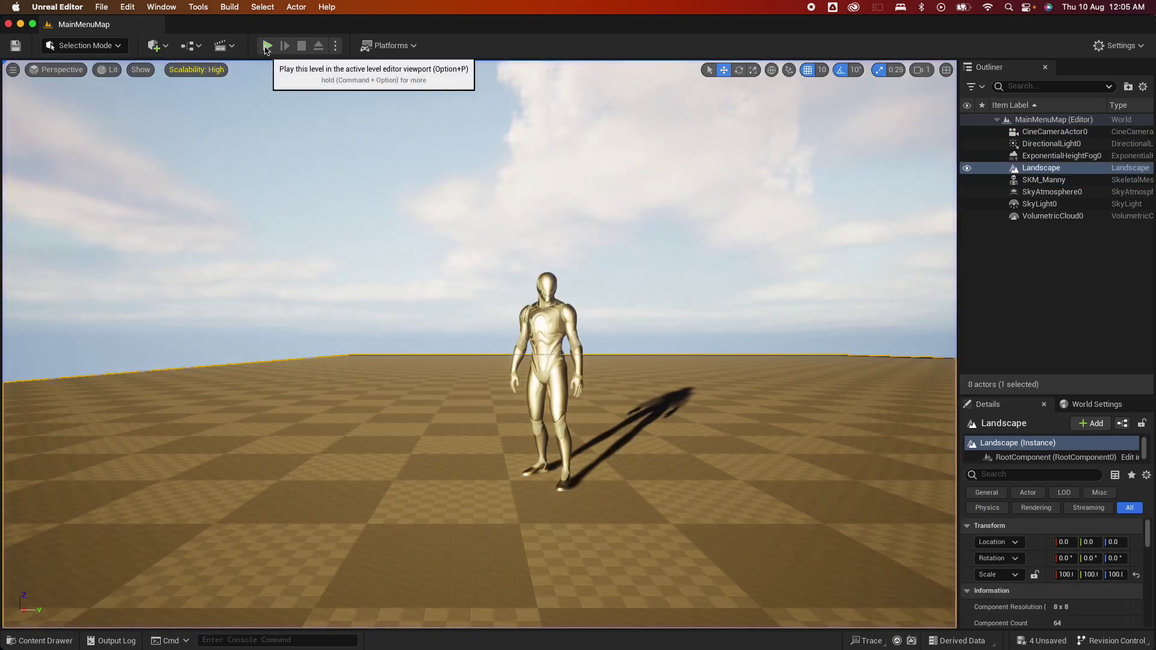
# Run the finished MainMenuMap level and test the menu's Play, Credits and Quit options
pyautogui.click(268, 48)
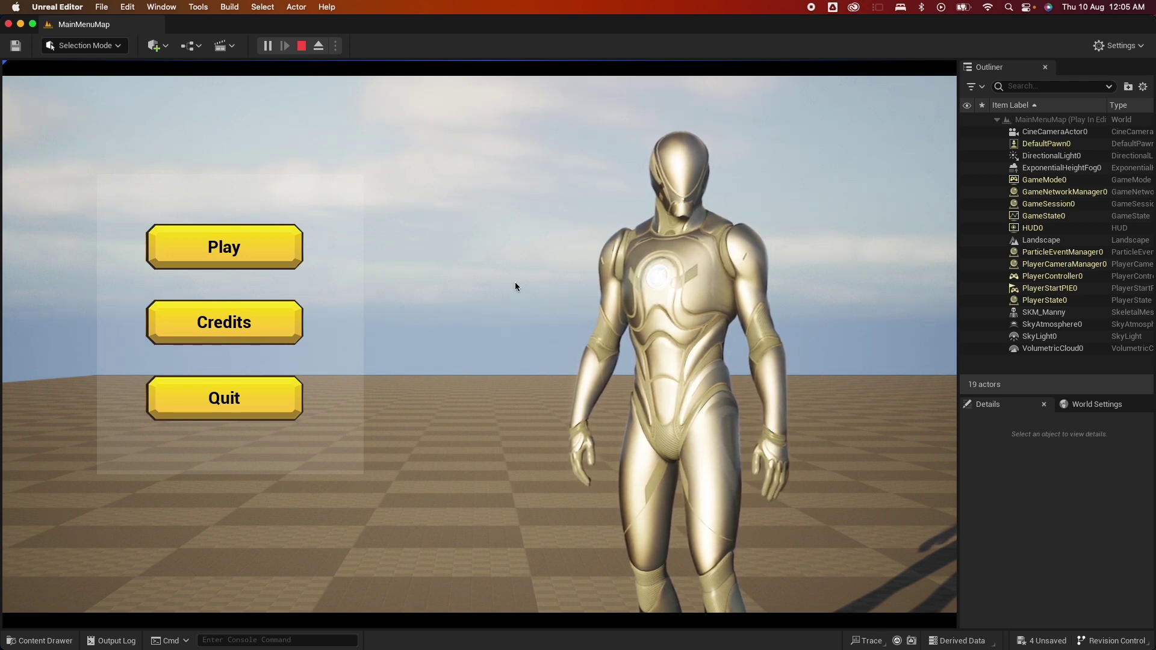
pyautogui.click(246, 252)
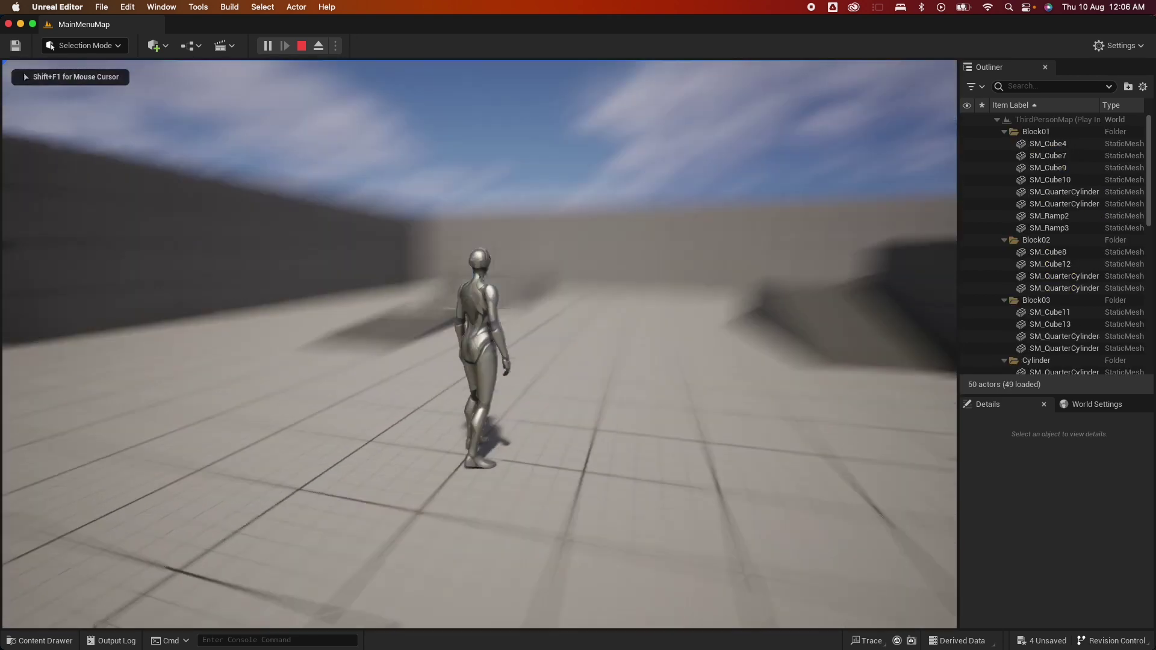
pyautogui.hotkey('shift', 'F1')
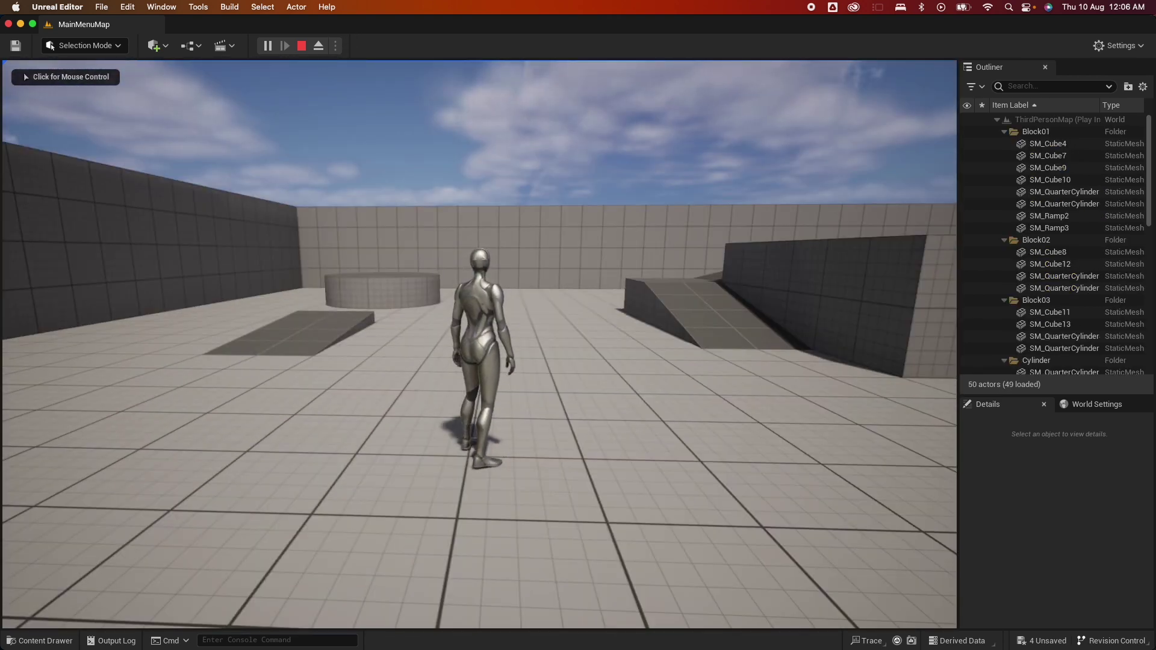
pyautogui.press('Escape')
pyautogui.click(283, 40)
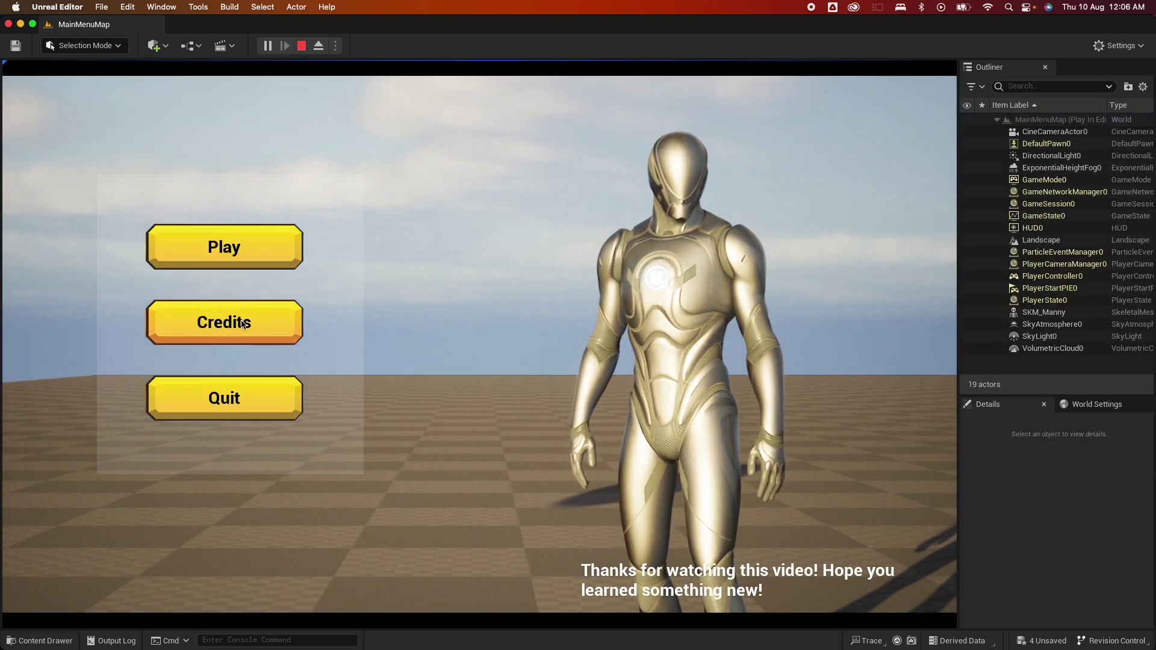
pyautogui.click(251, 400)
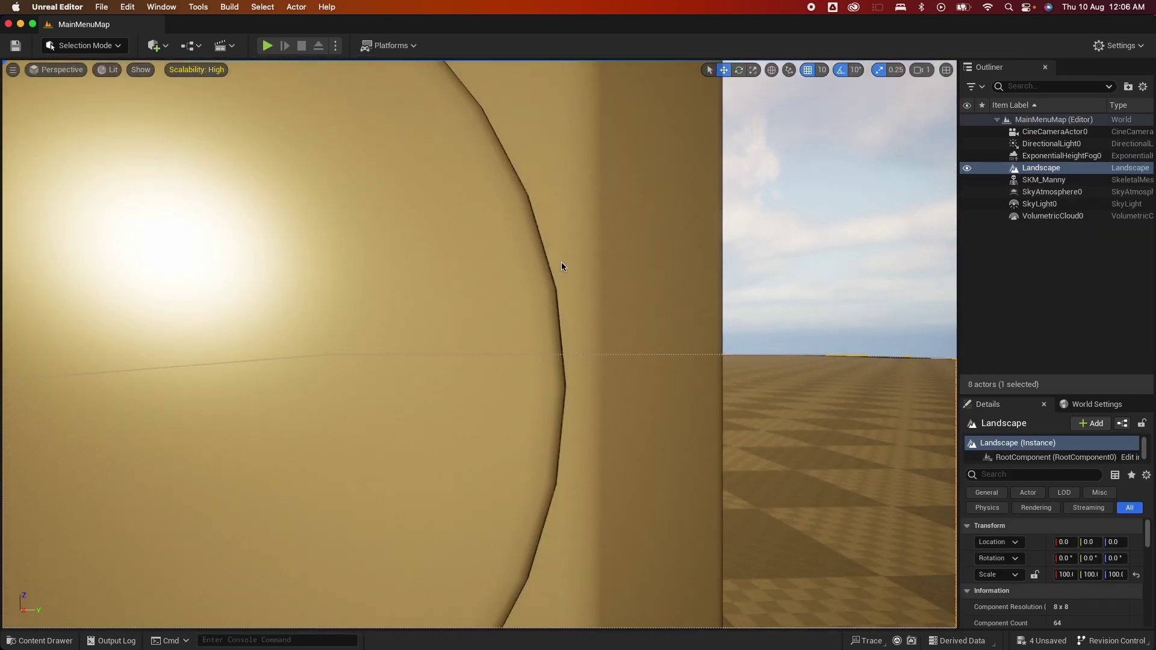
pyautogui.scroll(1, 556, 263)
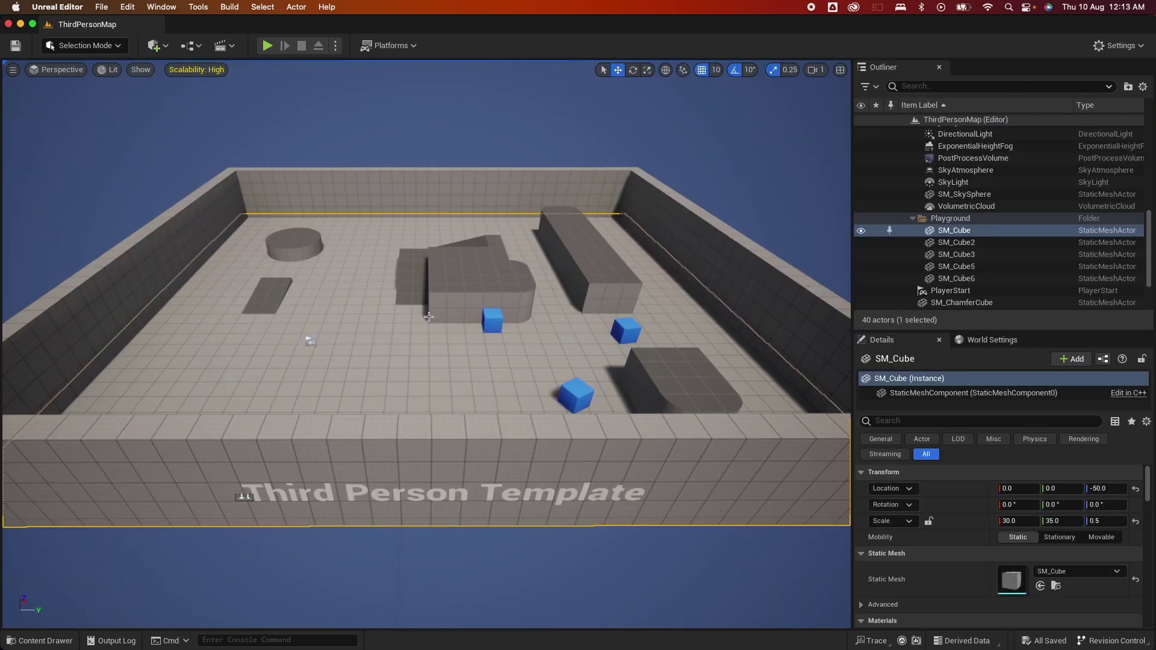
pyautogui.moveTo(310, 338)
pyautogui.mouseDown()
pyautogui.moveTo(251, 356)
pyautogui.moveTo(295, 346)
pyautogui.mouseUp()
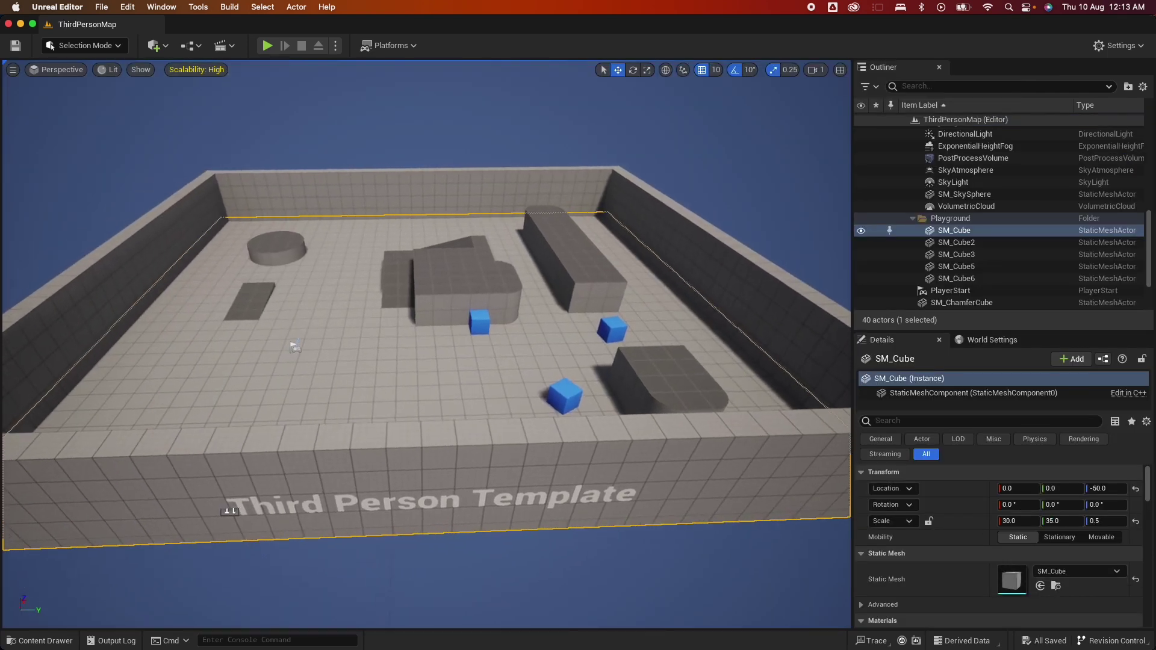
pyautogui.moveTo(440, 318); pyautogui.dragTo(411, 318)
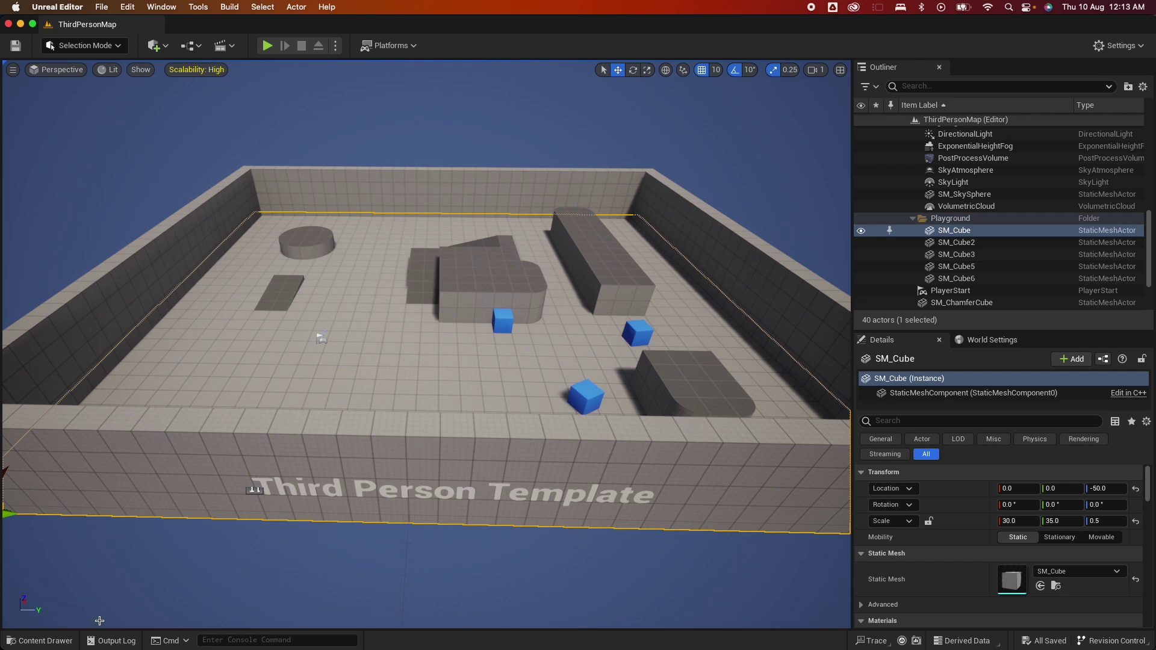
# Create a folder named Main in the project's Content directory
pyautogui.click(41, 641)
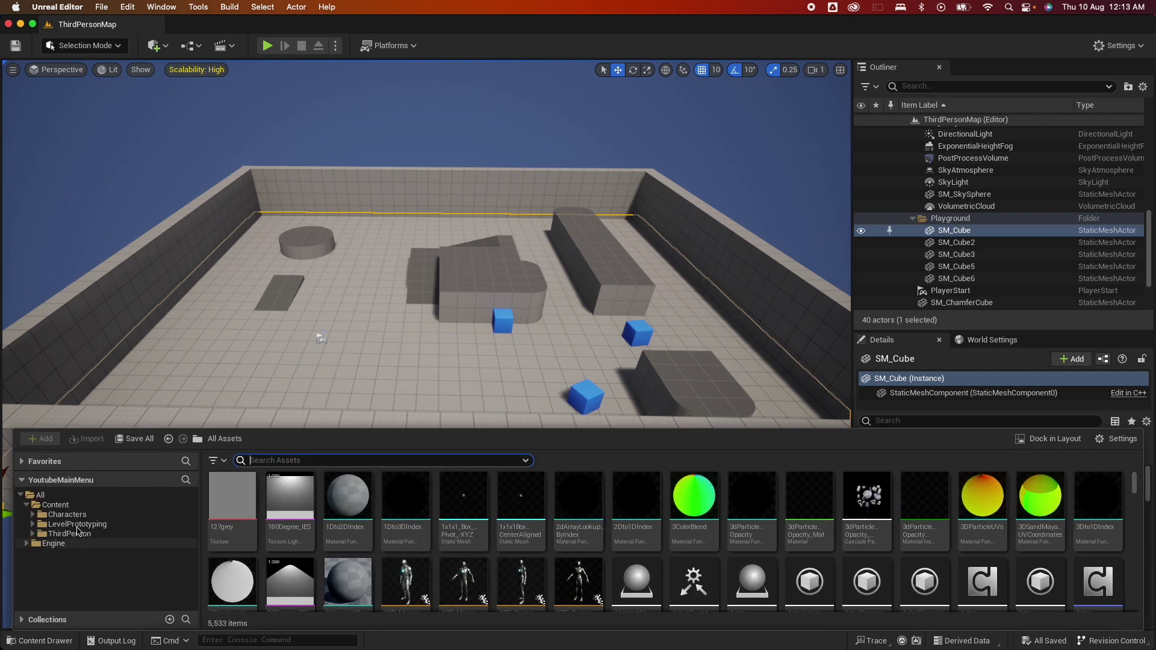
pyautogui.click(66, 506)
pyautogui.rightClick(408, 541)
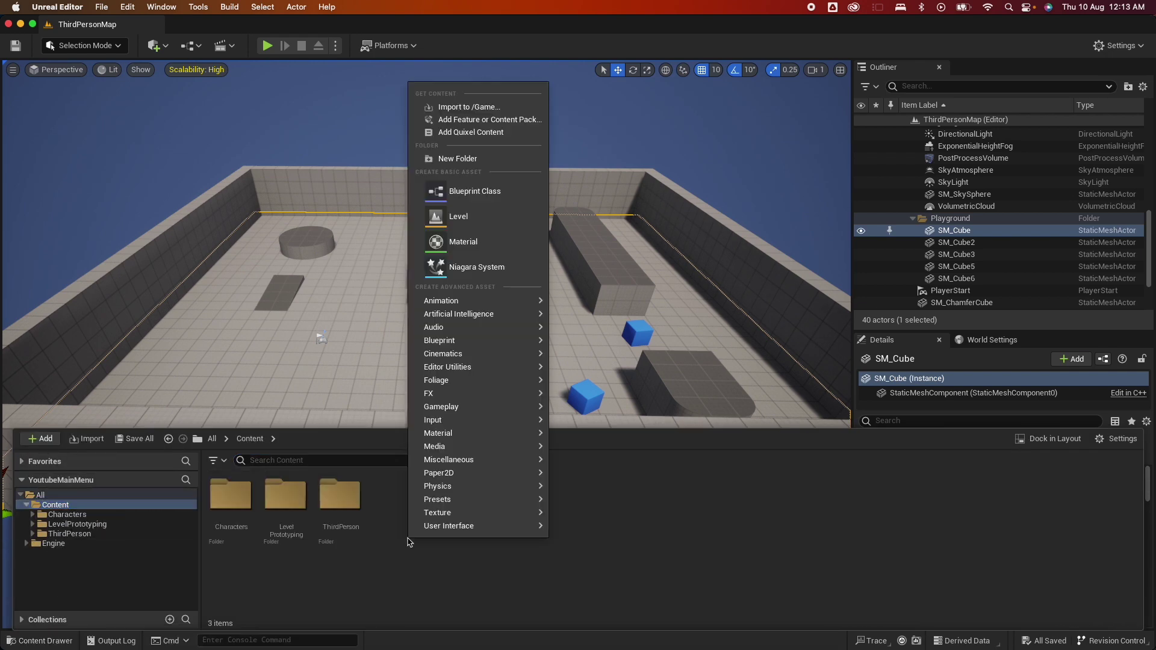
pyautogui.click(486, 159)
pyautogui.write('M')
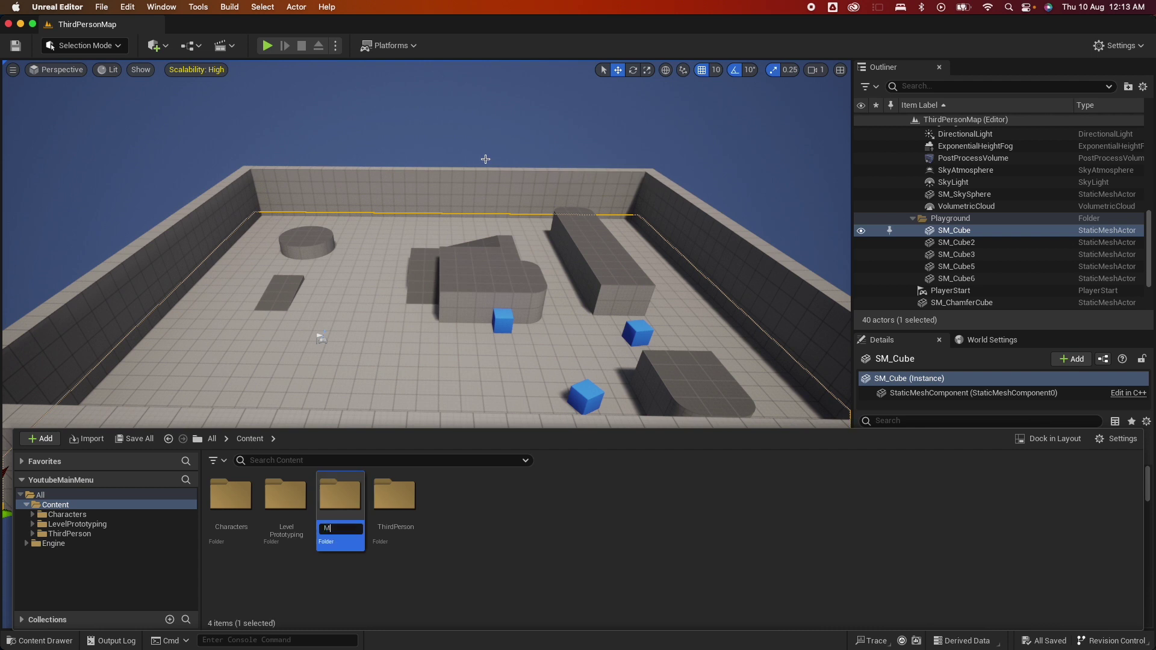
pyautogui.write('ain')
pyautogui.press('Return')
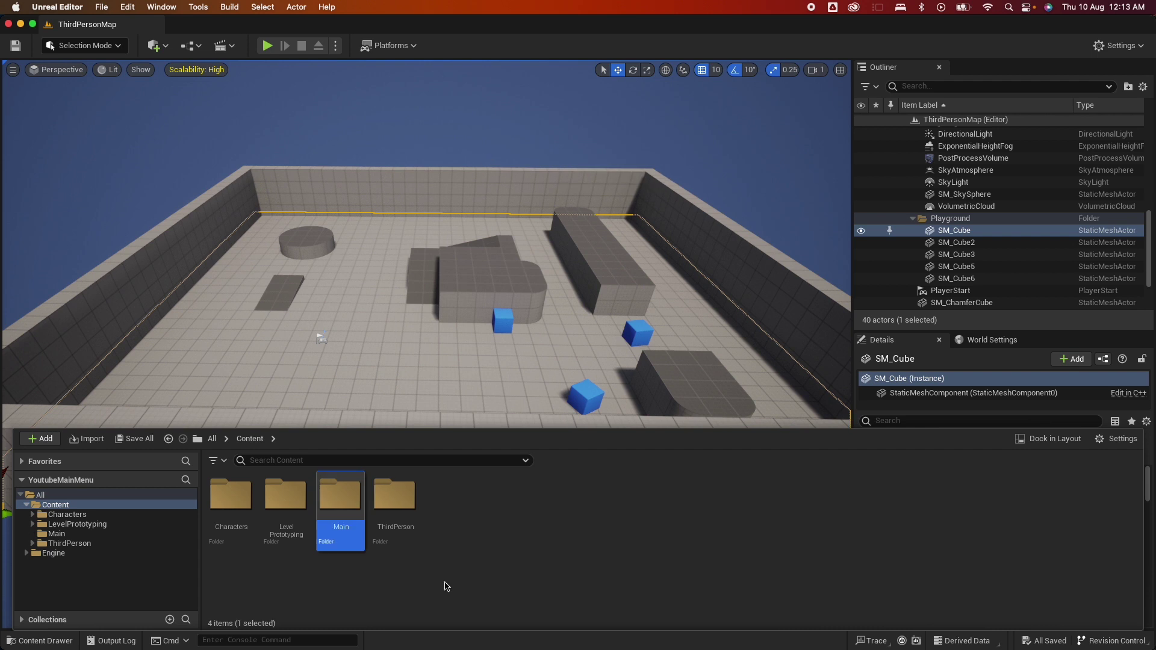
# Create a subfolder named Assets inside the Main folder
pyautogui.doubleClick(341, 500)
pyautogui.rightClick(326, 531)
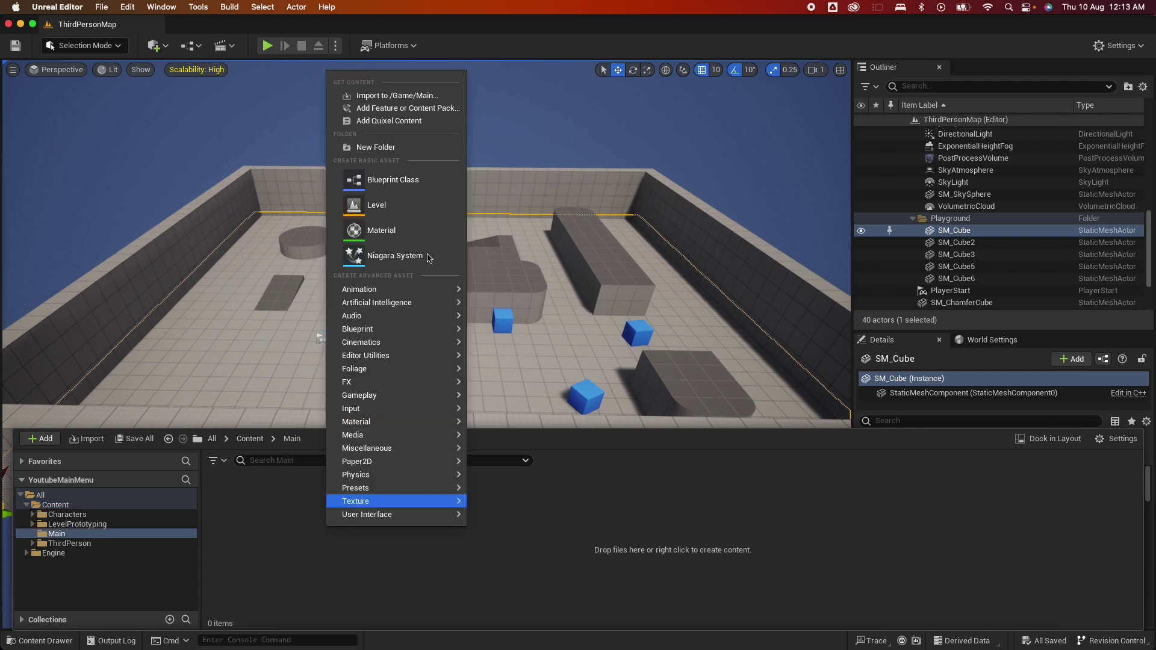
pyautogui.click(385, 149)
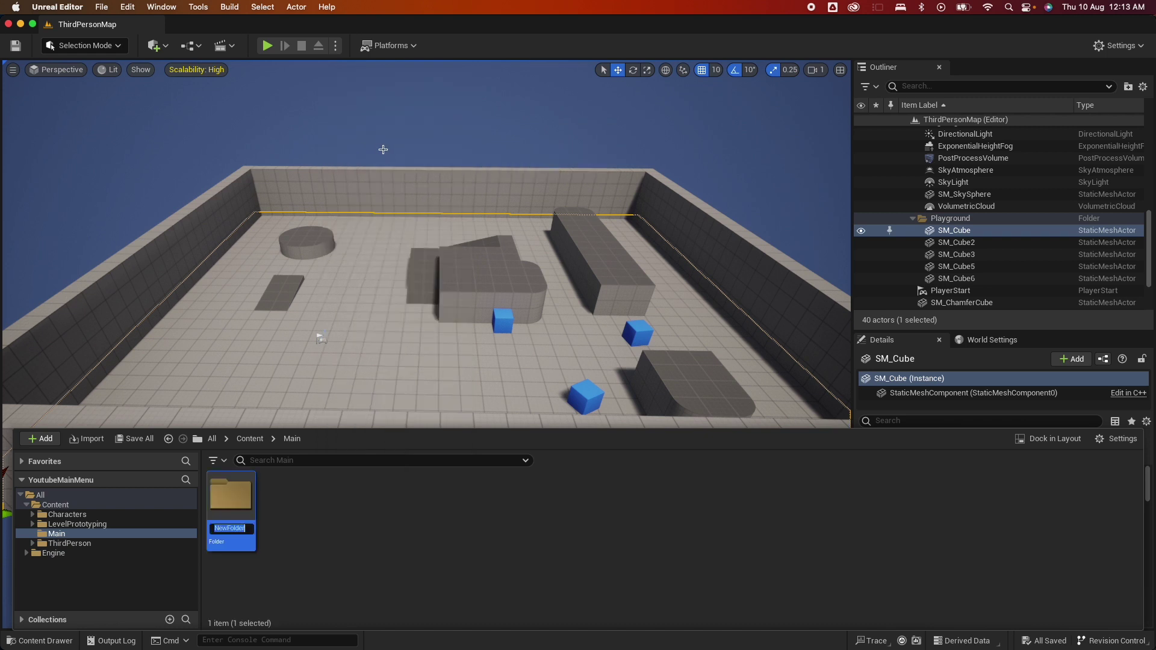
pyautogui.write('Assets')
pyautogui.press('Return')
# Add a second subfolder named Maps to the Main folder
pyautogui.rightClick(322, 546)
pyautogui.click(392, 156)
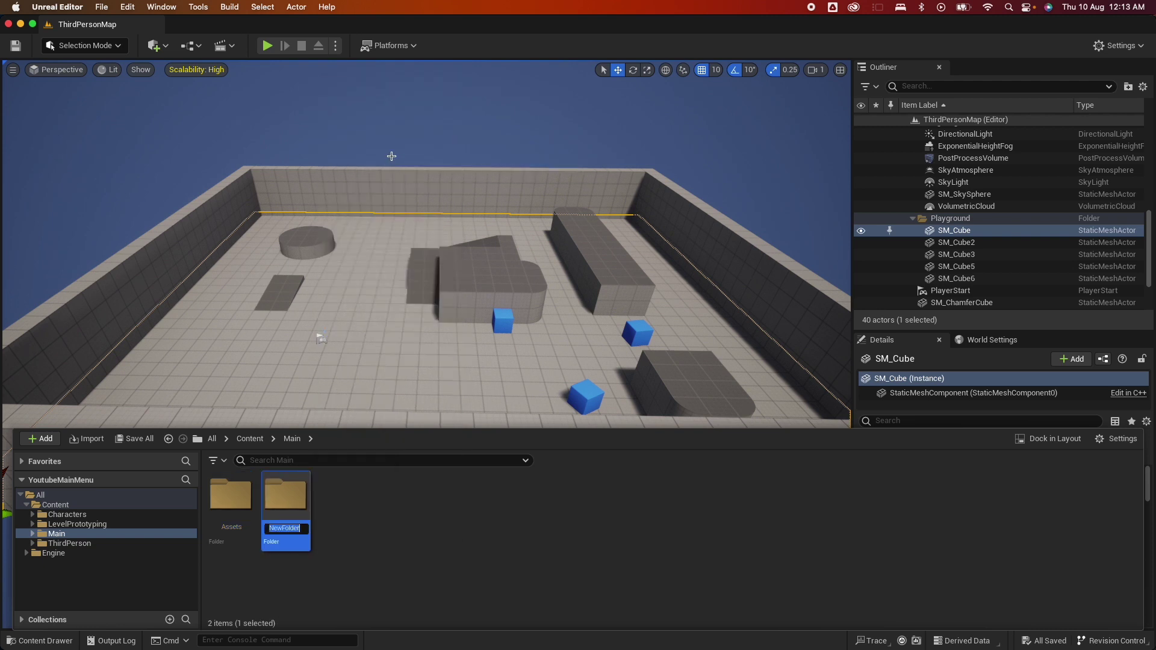
pyautogui.write('Maps')
pyautogui.press('Return')
# Add a third subfolder named UI to the Main folder
pyautogui.rightClick(365, 530)
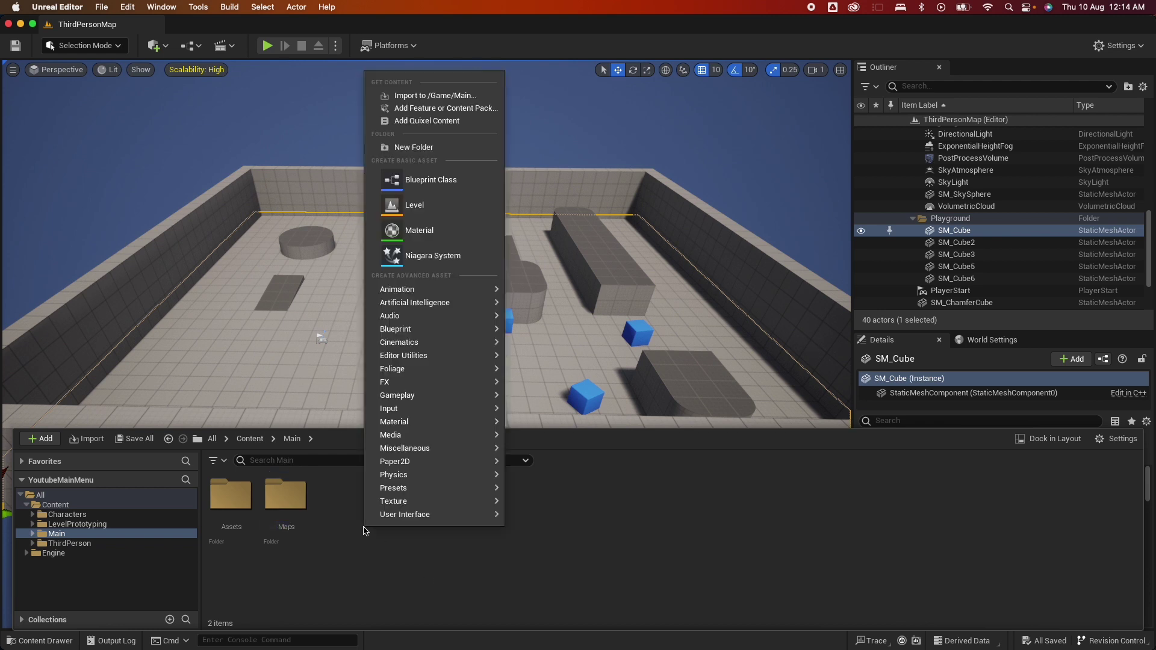
pyautogui.click(425, 148)
pyautogui.write('UI')
pyautogui.press('Return')
pyautogui.click(492, 590)
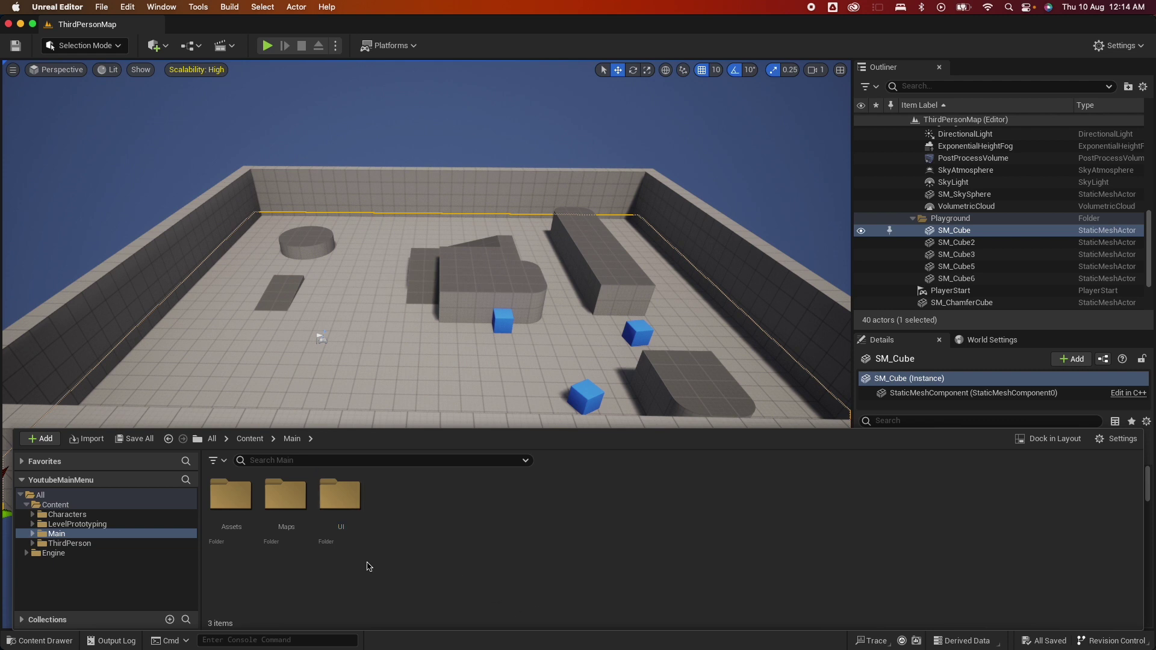
# Import the button, button-hover and background images from the desktop's YoutubeMainMenu folder into the project's Assets folder
pyautogui.doubleClick(230, 495)
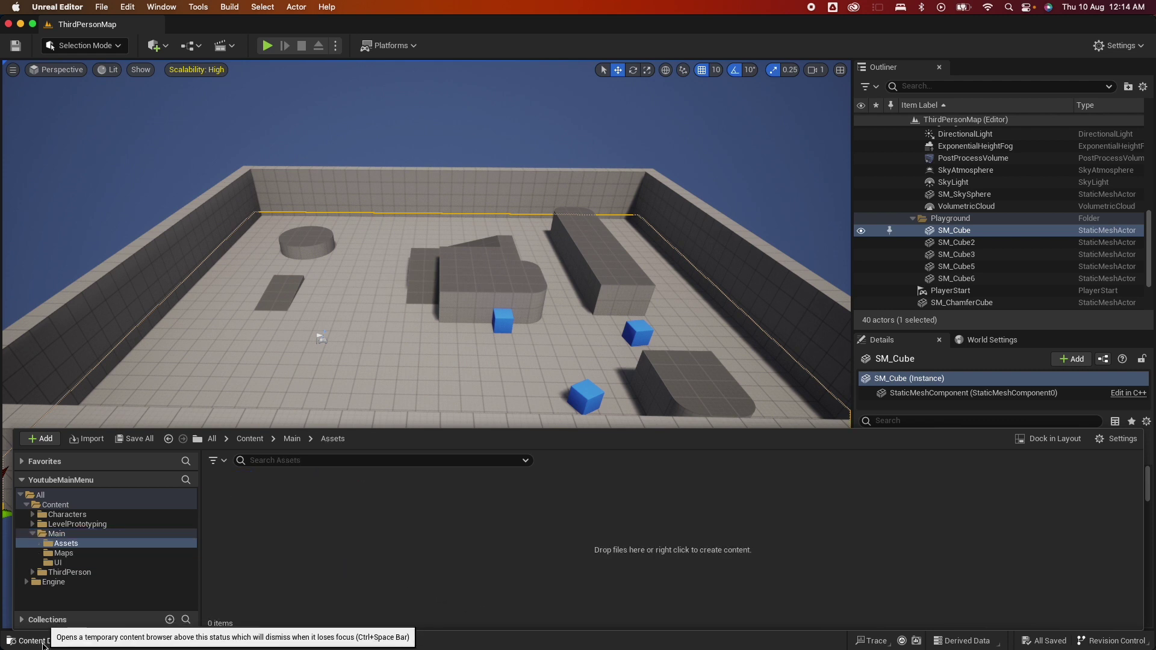
pyautogui.press('super+Tab')
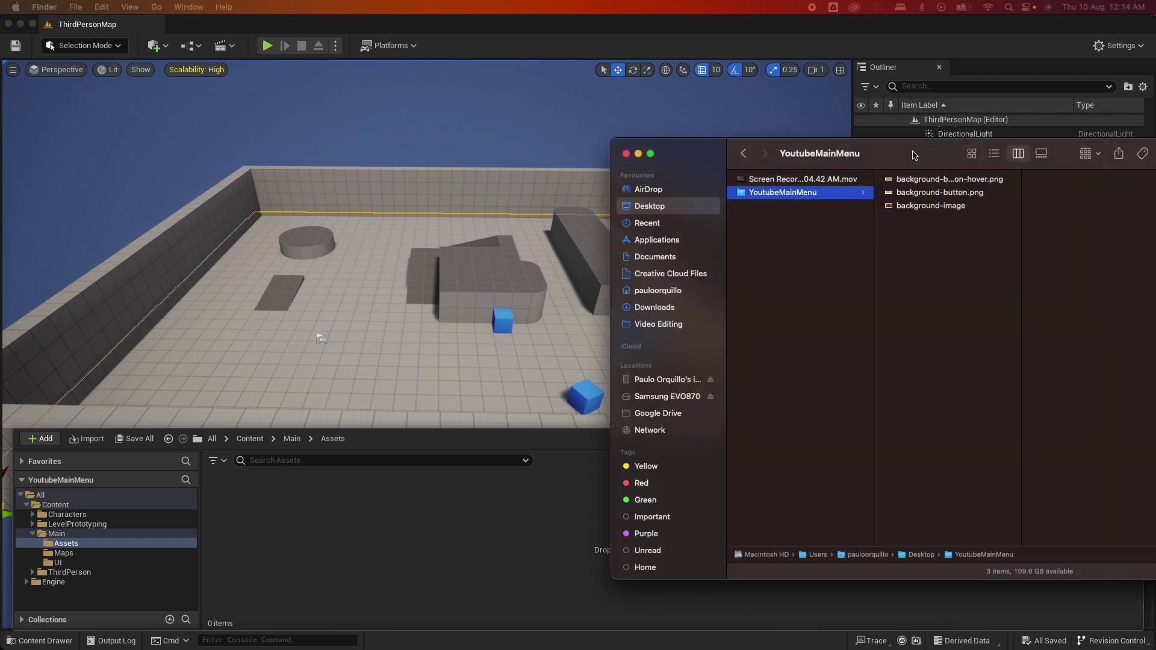
pyautogui.click(938, 208)
pyautogui.keyDown('shift'); pyautogui.click(935, 181); pyautogui.keyUp('shift')
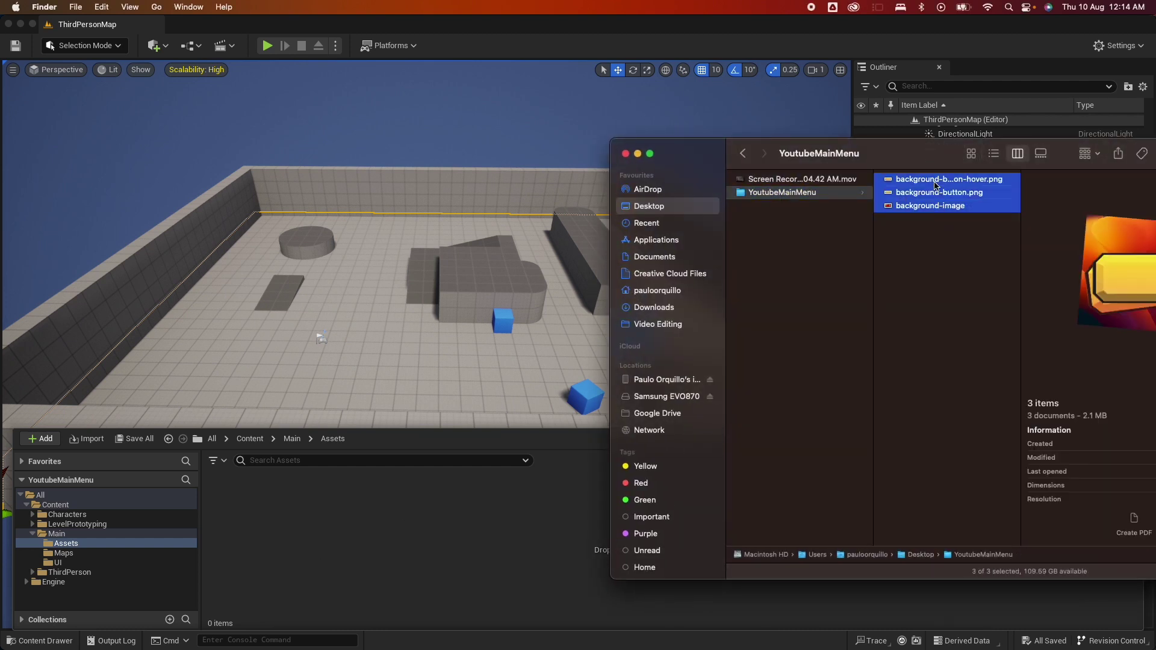
pyautogui.moveTo(930, 186); pyautogui.dragTo(335, 552)
pyautogui.click(36, 642)
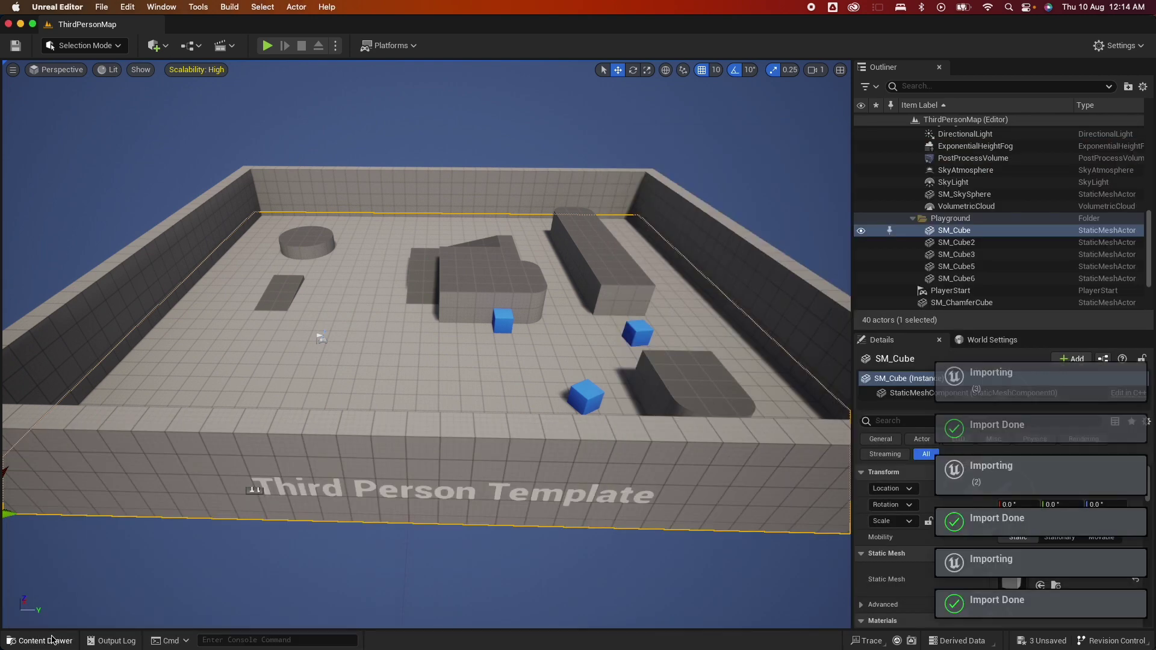
pyautogui.click(52, 640)
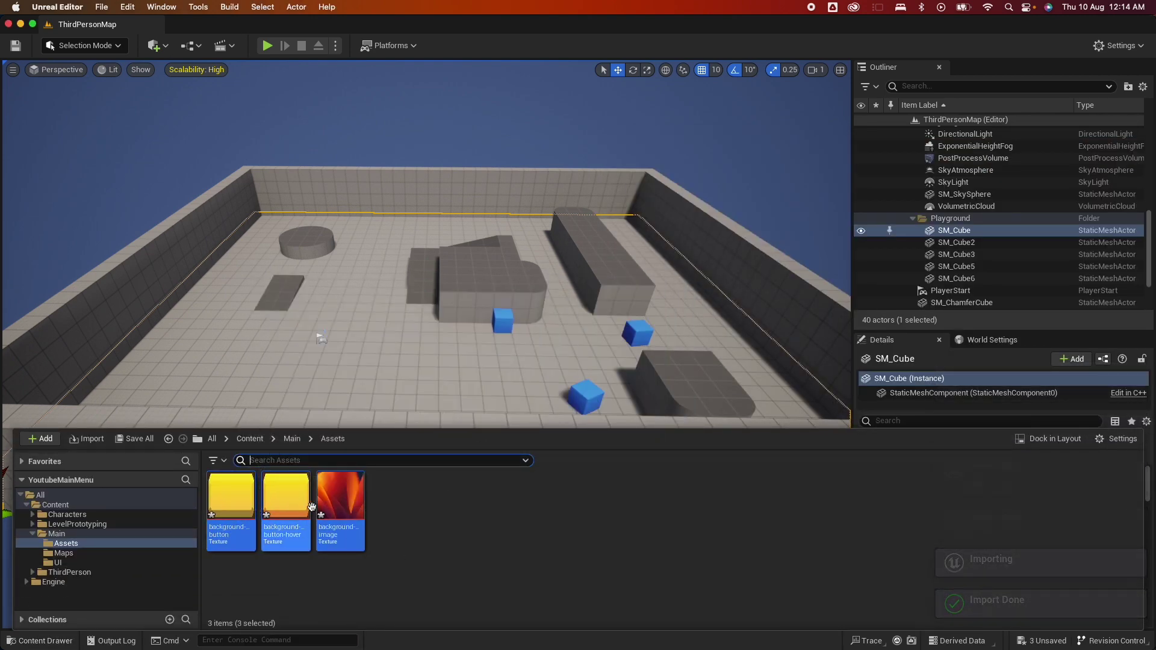
pyautogui.moveTo(339, 503)
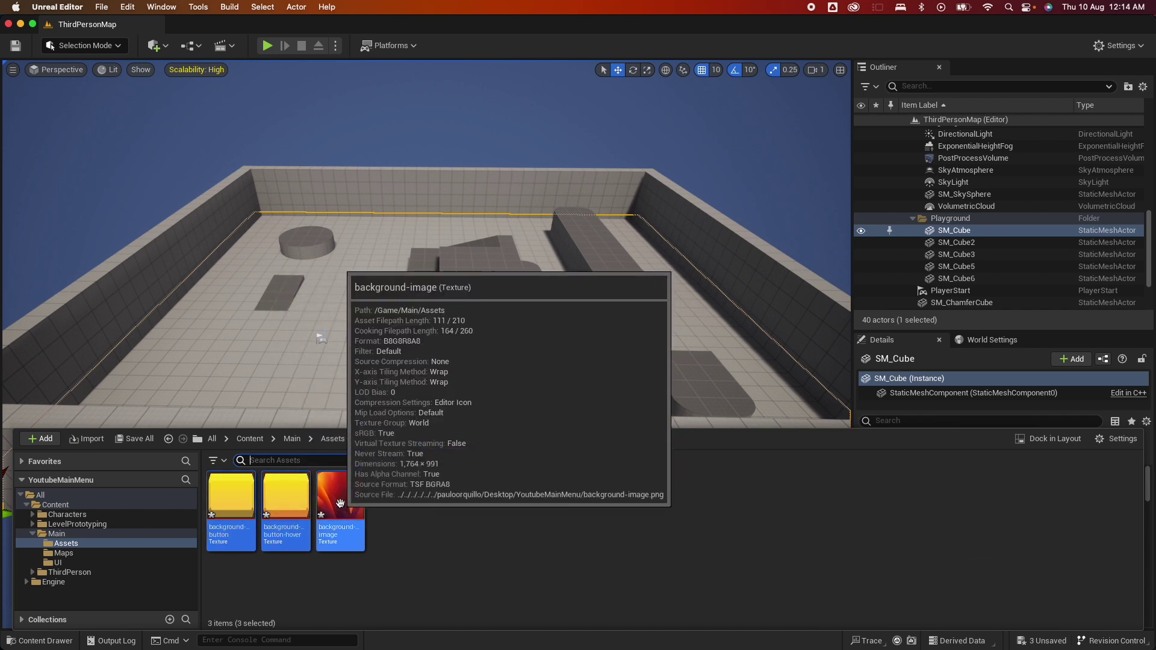
pyautogui.click(415, 292)
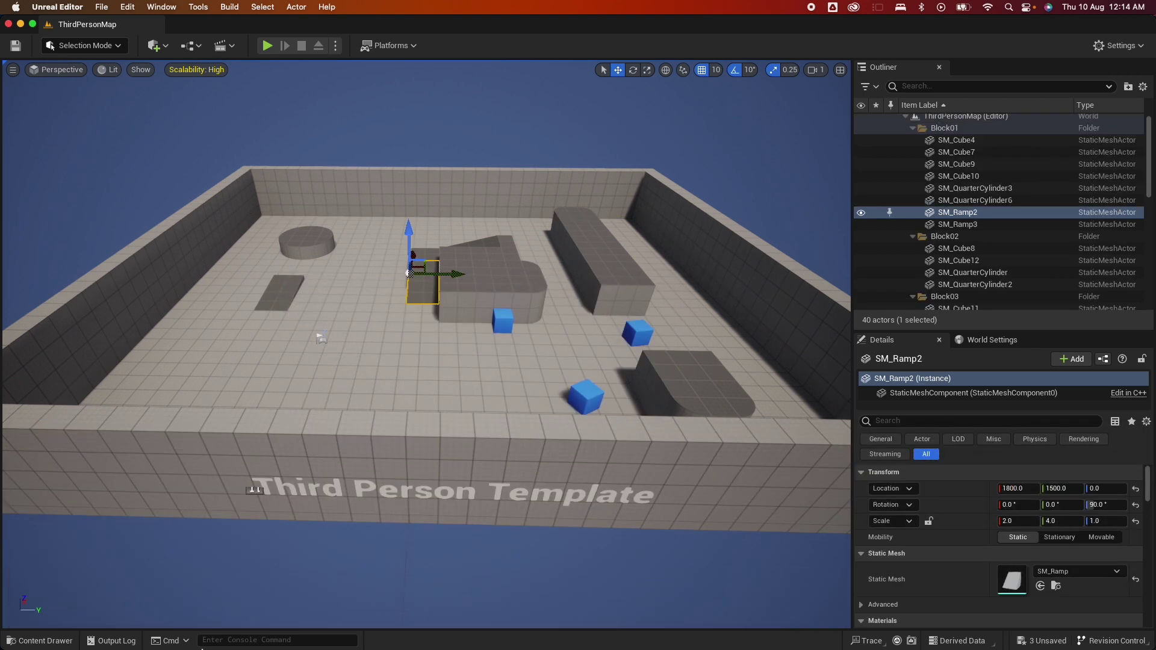
# Create a new level named MainMenuMap in the Maps folder
pyautogui.click(52, 640)
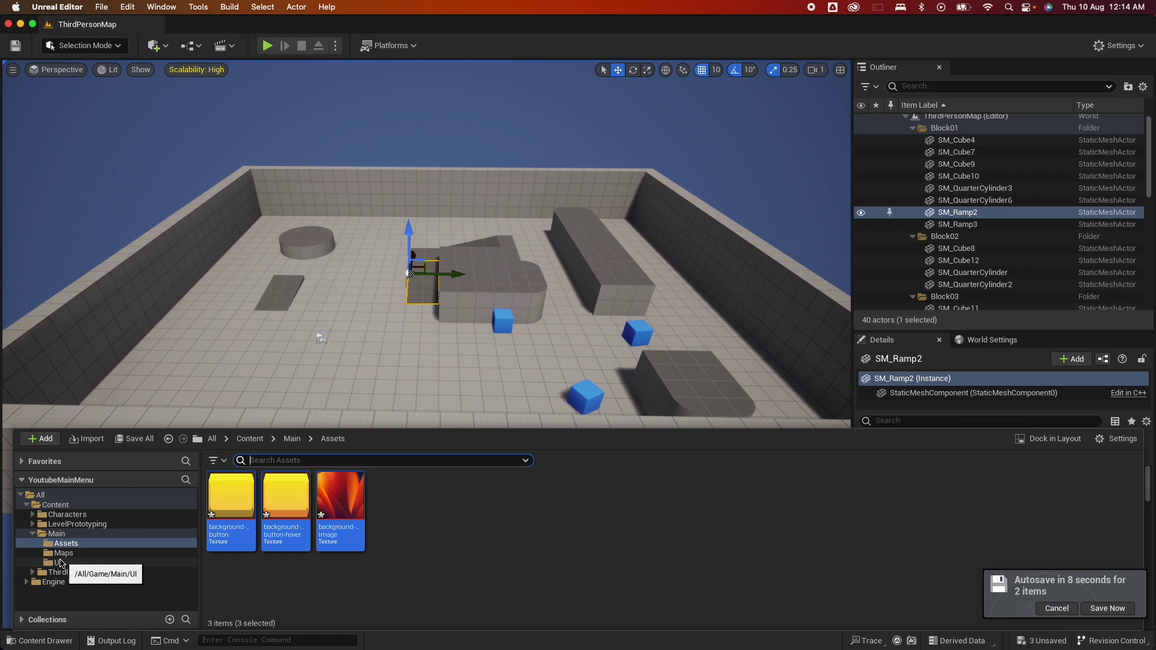
pyautogui.click(60, 563)
pyautogui.click(63, 553)
pyautogui.rightClick(285, 560)
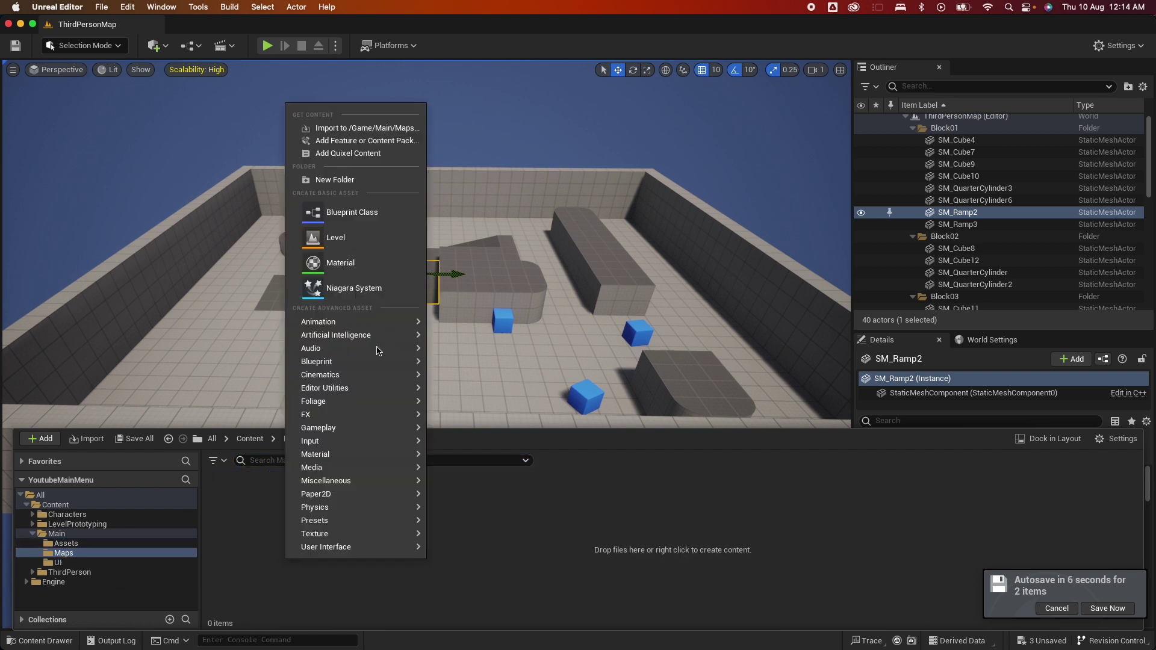
pyautogui.click(352, 243)
pyautogui.write('MainMenuMap')
pyautogui.press('Return')
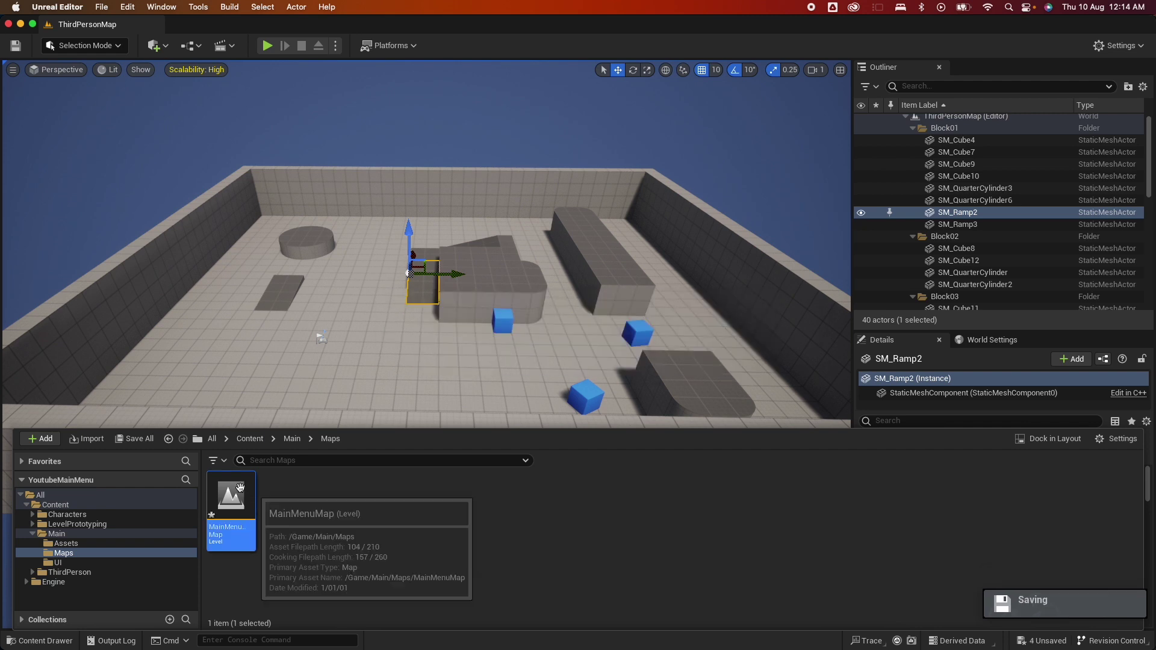
# Open the MainMenuMap level, saving the pending content changes first
pyautogui.doubleClick(236, 484)
pyautogui.click(608, 474)
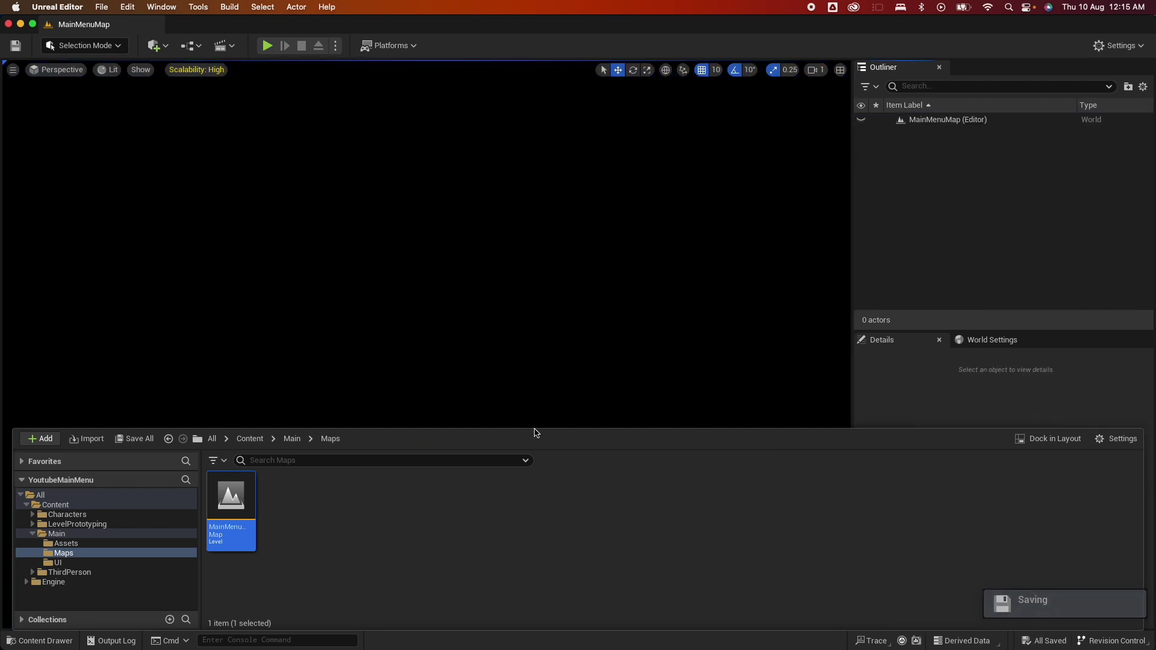
pyautogui.click(529, 415)
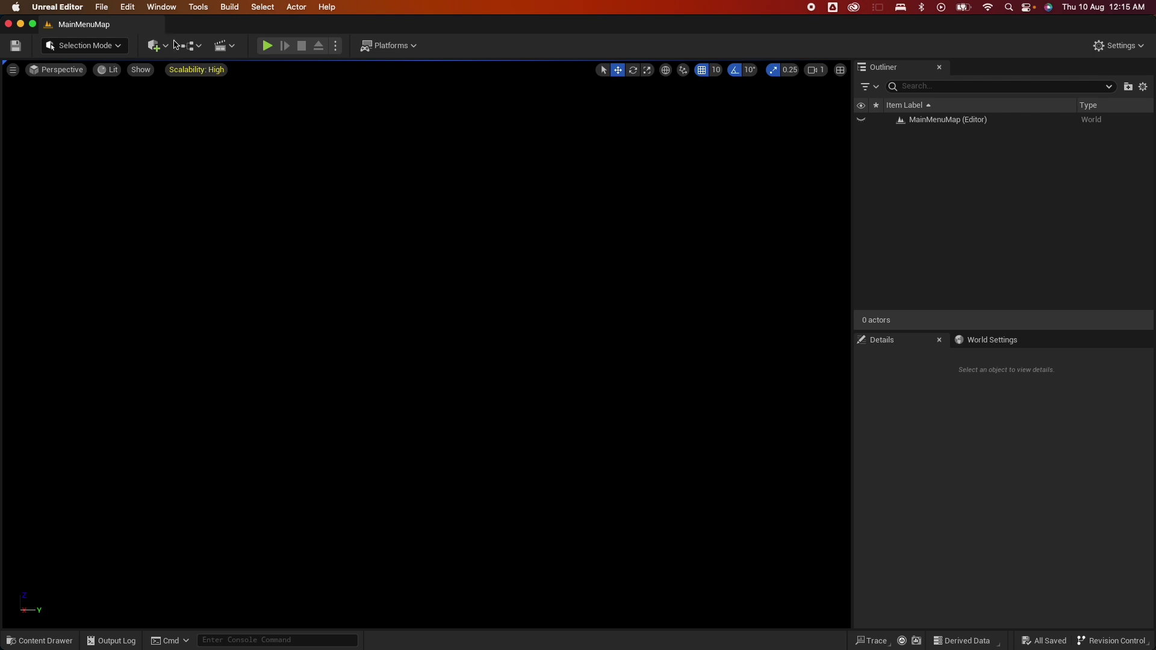
# Add a sky light, atmospheric light, sky atmosphere, volumetric cloud and height fog to the level with the Environment Light Mixer
pyautogui.click(162, 7)
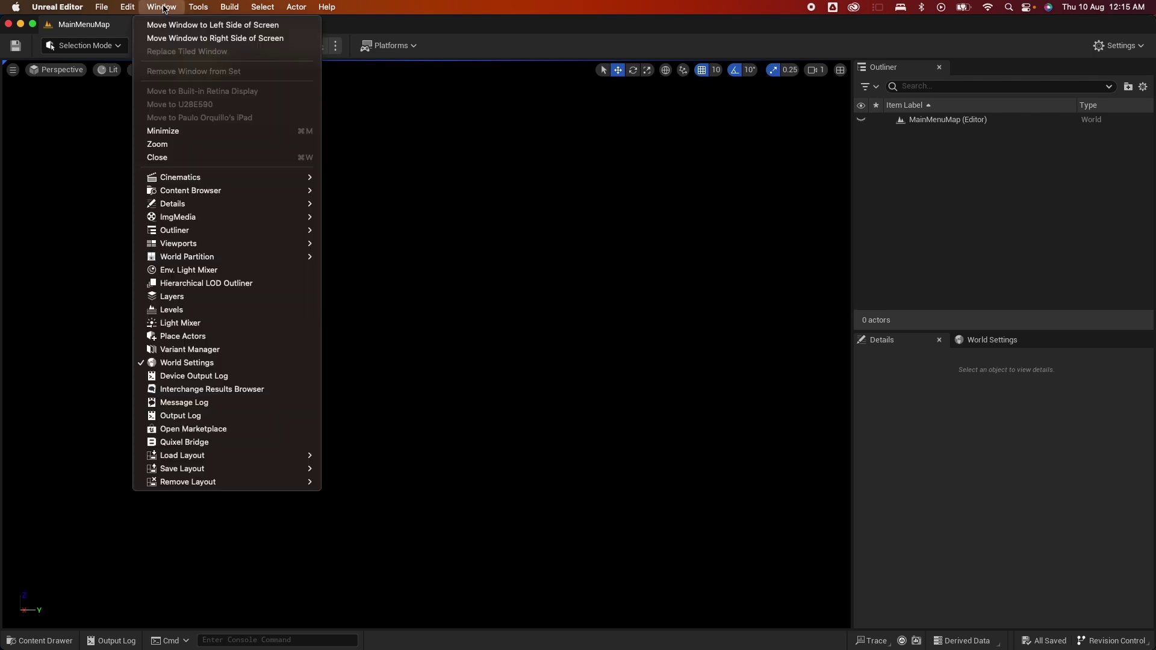
pyautogui.click(227, 273)
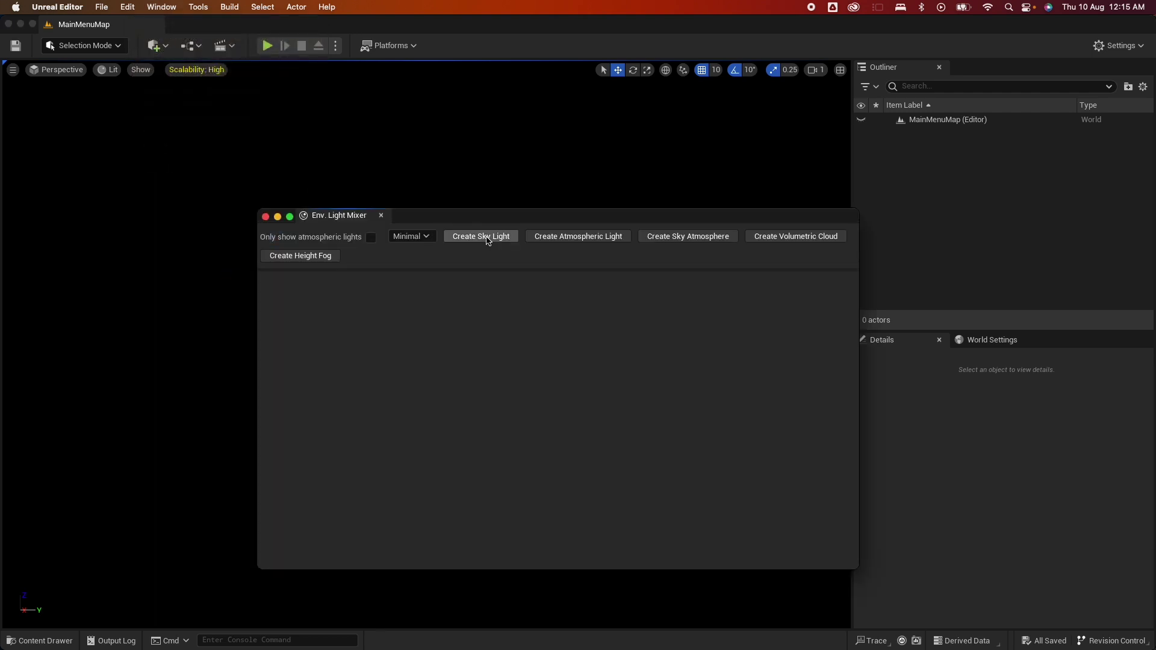
pyautogui.click(487, 237)
pyautogui.click(487, 237)
pyautogui.click(487, 238)
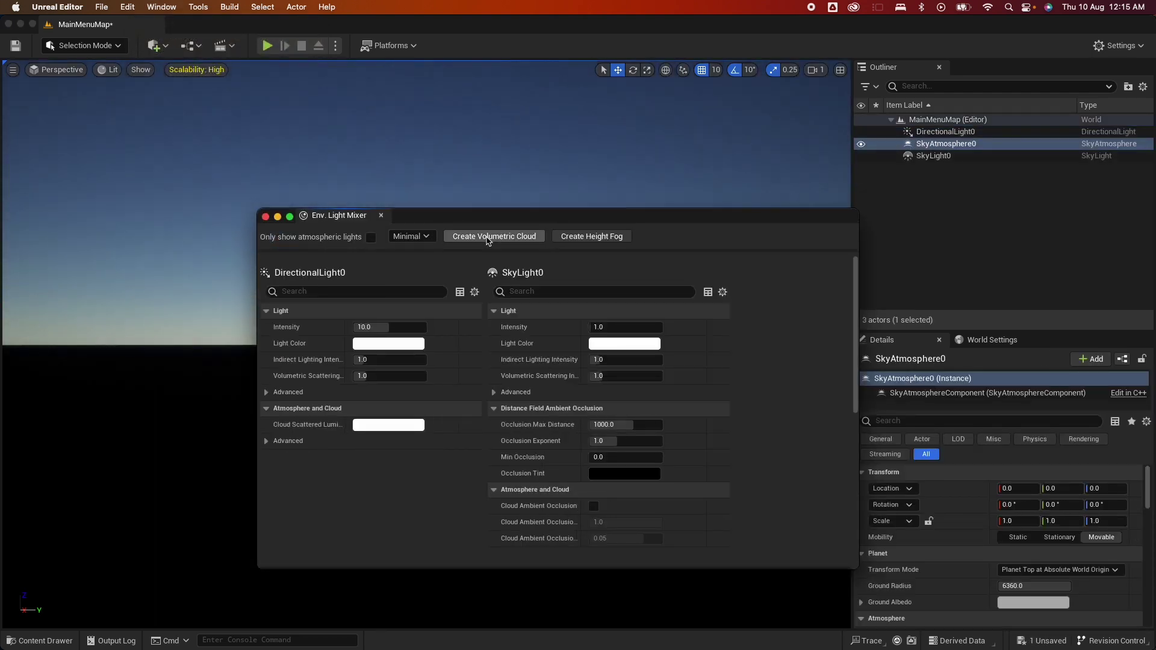
pyautogui.click(488, 237)
pyautogui.click(487, 237)
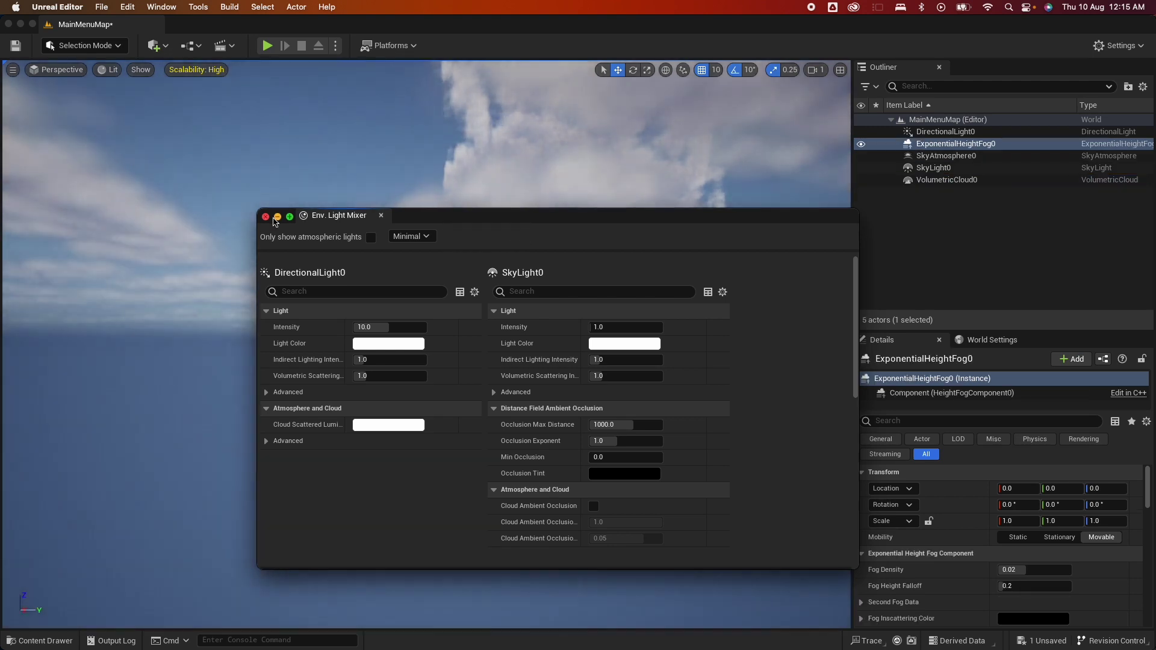
pyautogui.click(276, 217)
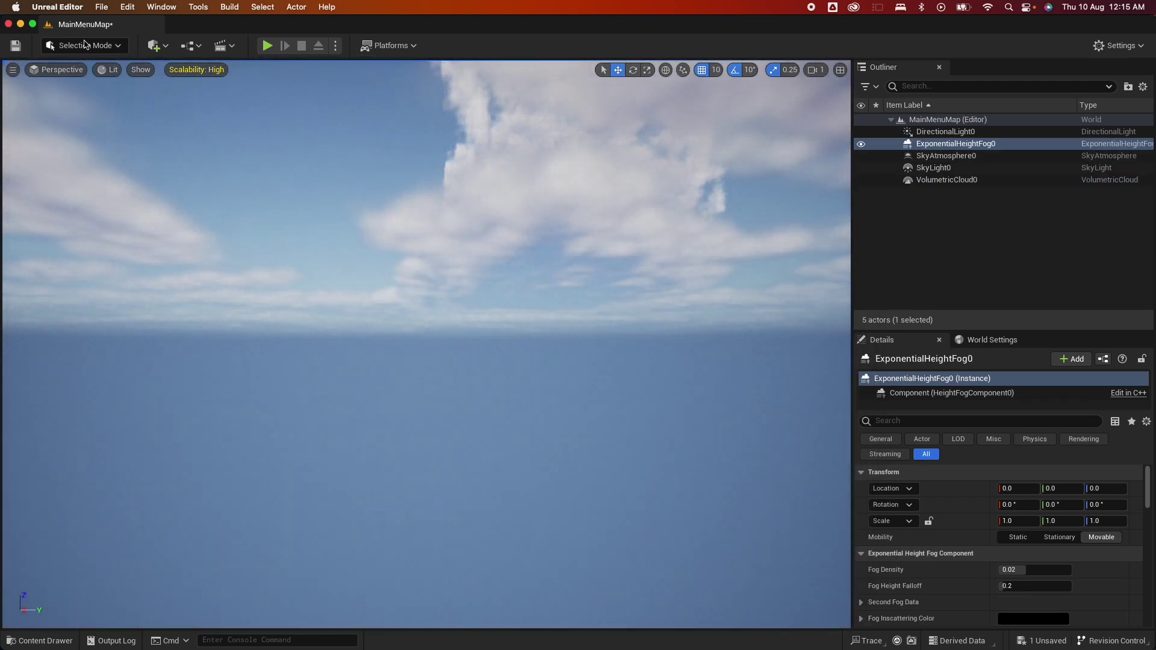
# Create a new landscape with a section size of 15×15 quads, then return to Selection mode
pyautogui.click(79, 45)
pyautogui.click(95, 77)
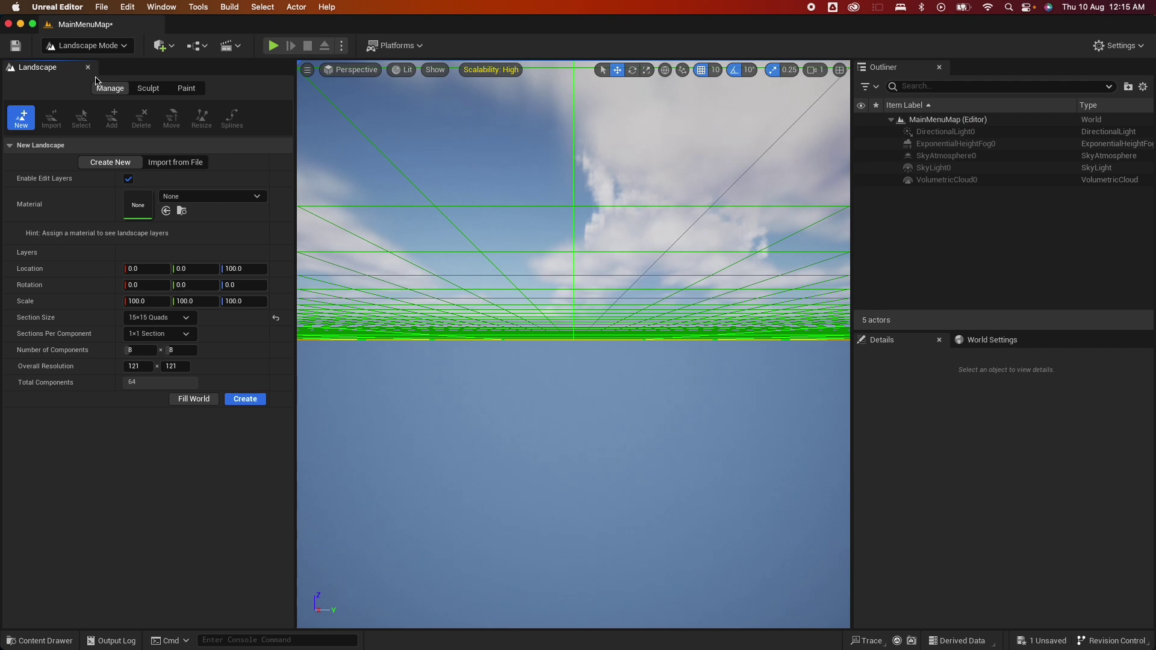
pyautogui.click(178, 323)
pyautogui.click(174, 353)
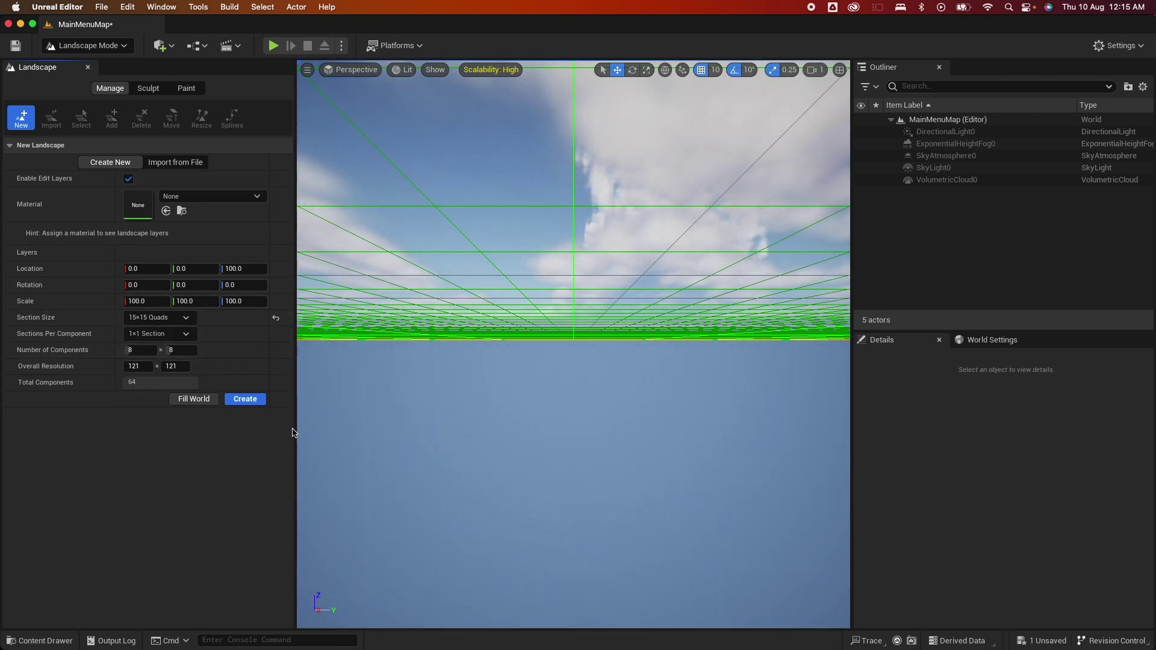
pyautogui.click(245, 399)
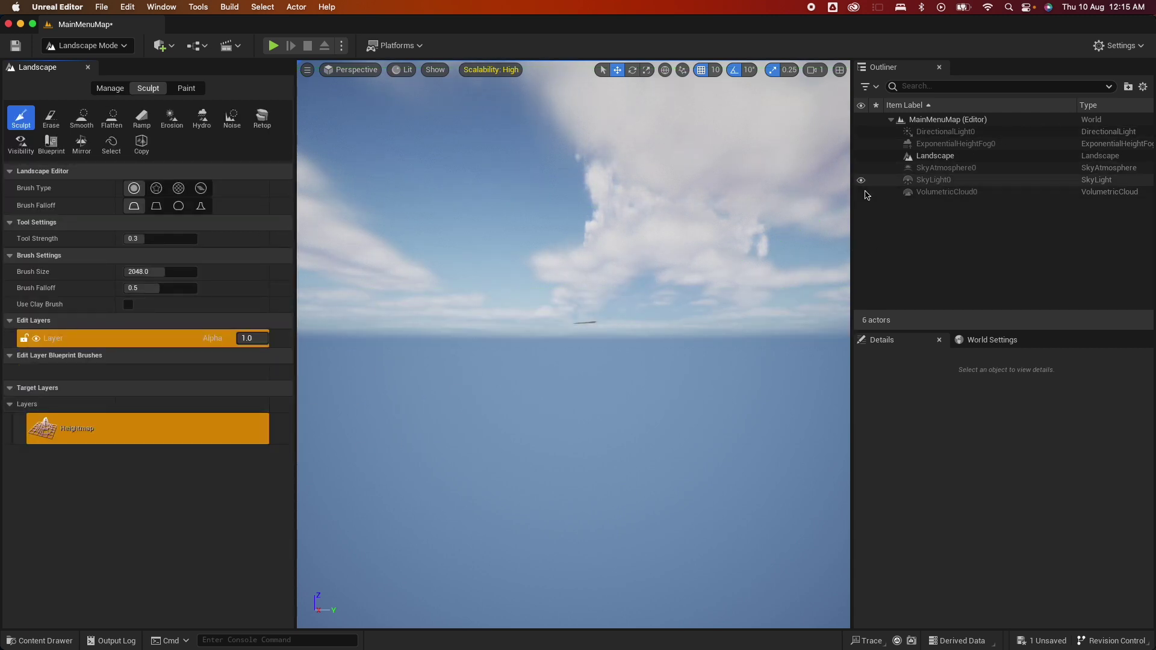
pyautogui.click(88, 45)
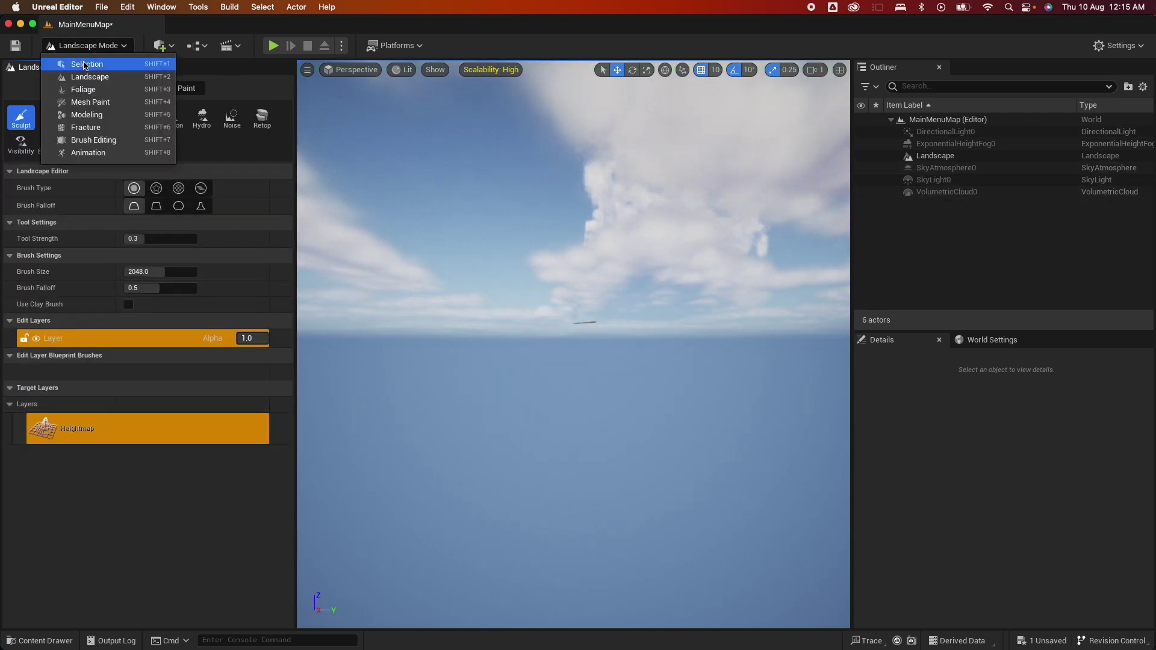
pyautogui.click(84, 62)
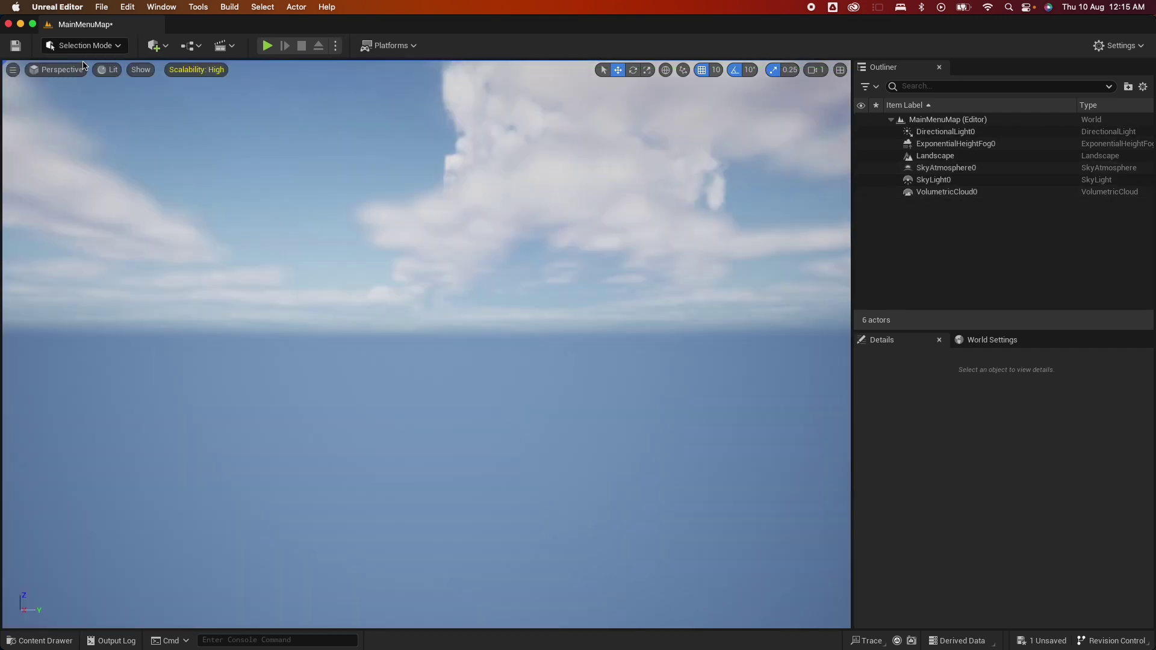
# Reset the Landscape actor's location to 0, 0, 0
pyautogui.click(944, 169)
pyautogui.moveTo(564, 390); pyautogui.dragTo(564, 337, button='middle')
pyautogui.click(529, 596)
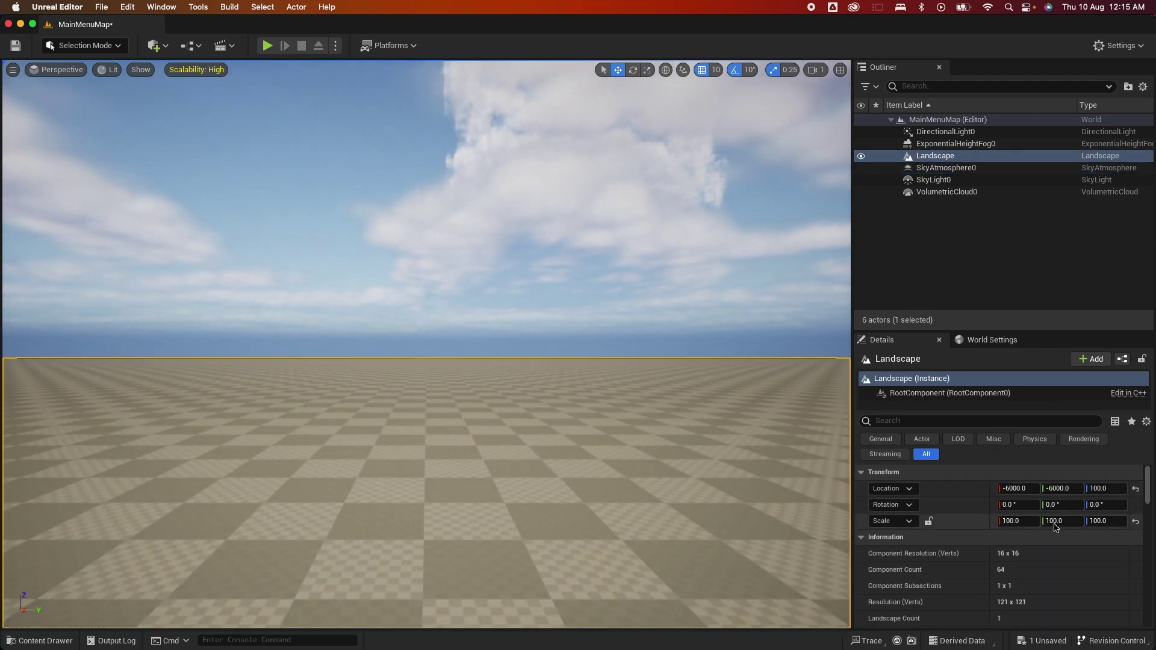
pyautogui.click(1135, 490)
pyautogui.moveTo(723, 511)
pyautogui.mouseDown(button='right')
pyautogui.moveTo(692, 506)
pyautogui.moveTo(722, 511)
pyautogui.mouseUp(button='right')
pyautogui.moveTo(590, 468); pyautogui.dragTo(602, 470, button='right')
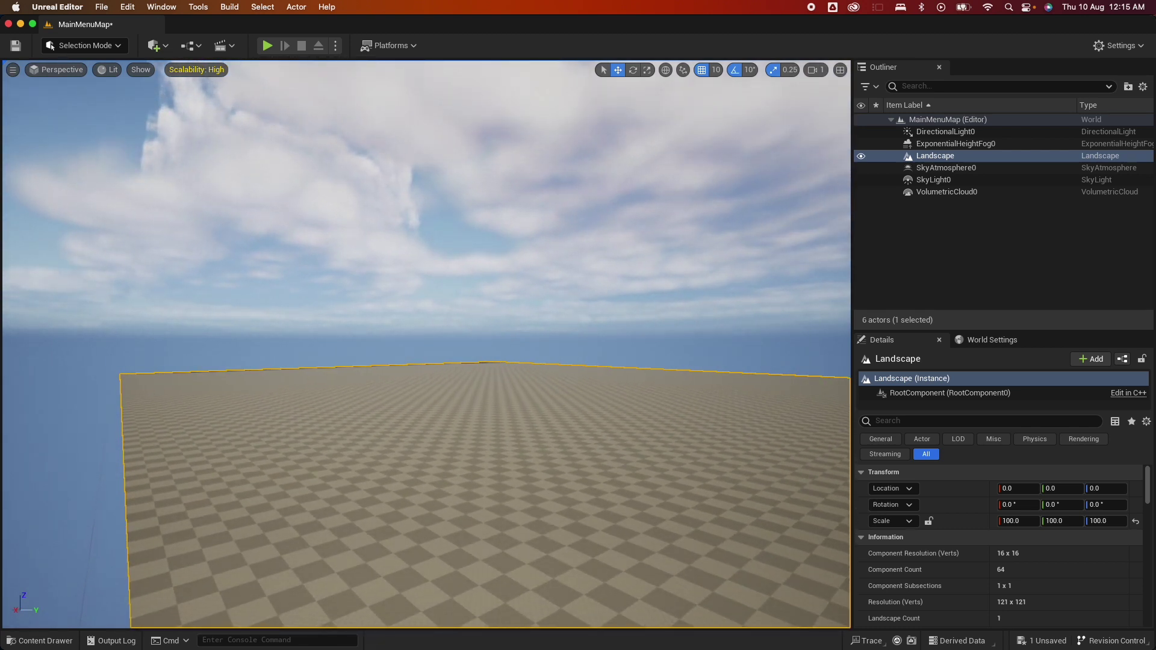
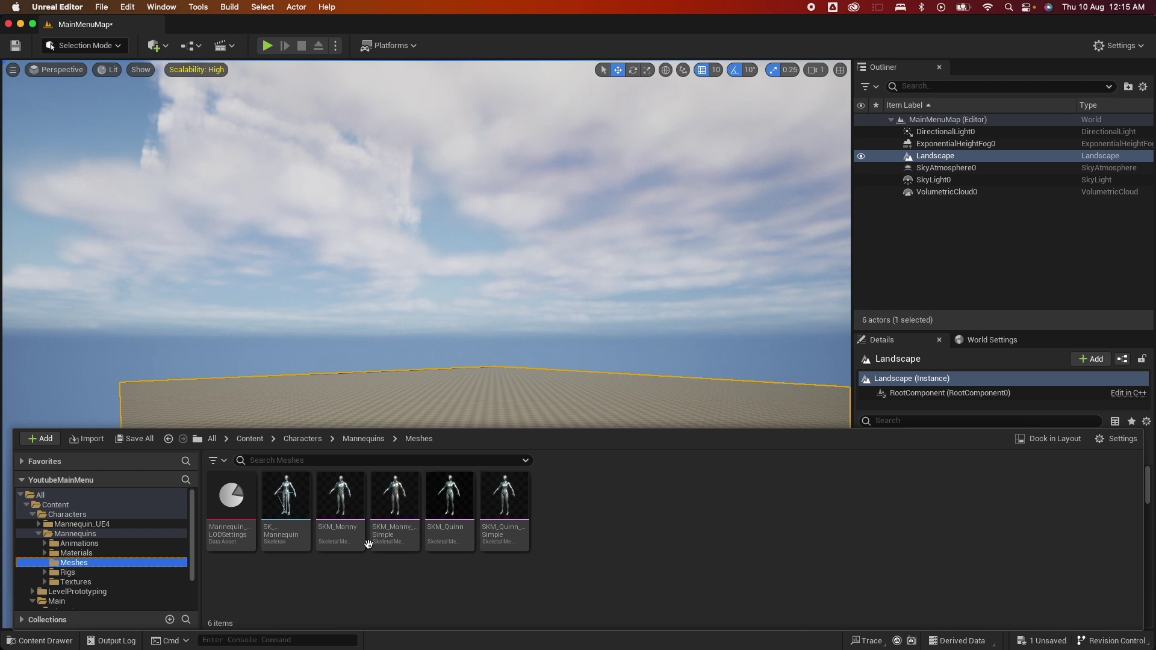
# Place the SKM_Manny skeletal mesh on the landscape and set its Anim Class to ABP_Manny
pyautogui.moveTo(339, 513); pyautogui.dragTo(491, 572)
pyautogui.press('f')
pyautogui.moveTo(490, 572); pyautogui.dragTo(490, 572, button='right')
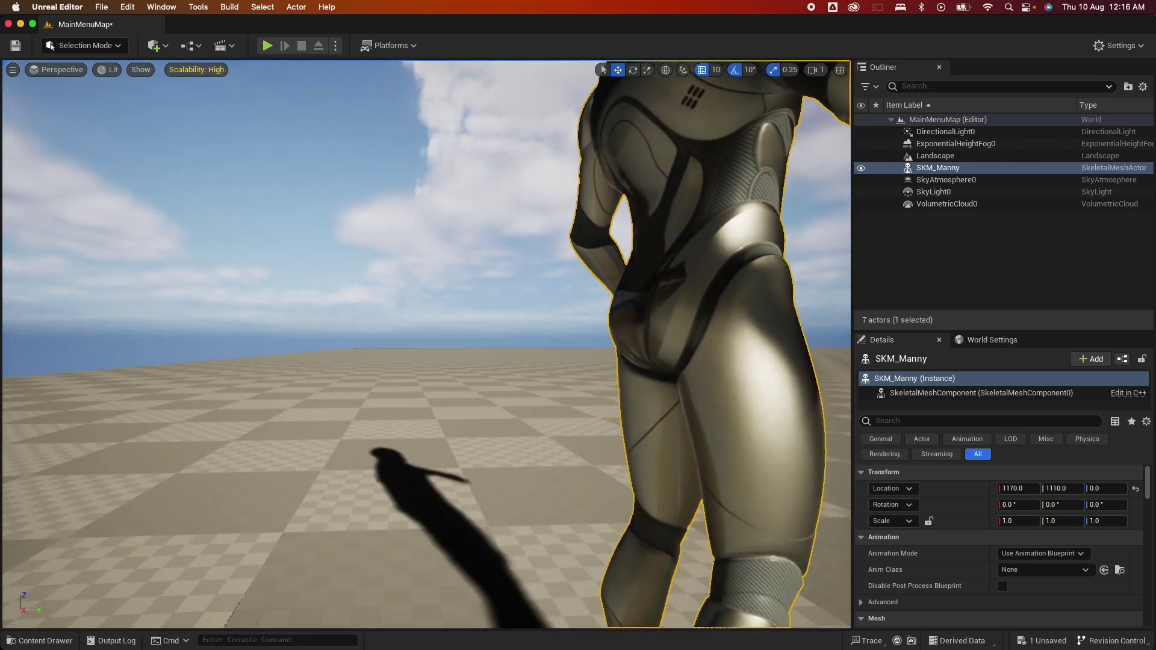
pyautogui.moveTo(596, 551); pyautogui.dragTo(596, 551, button='right')
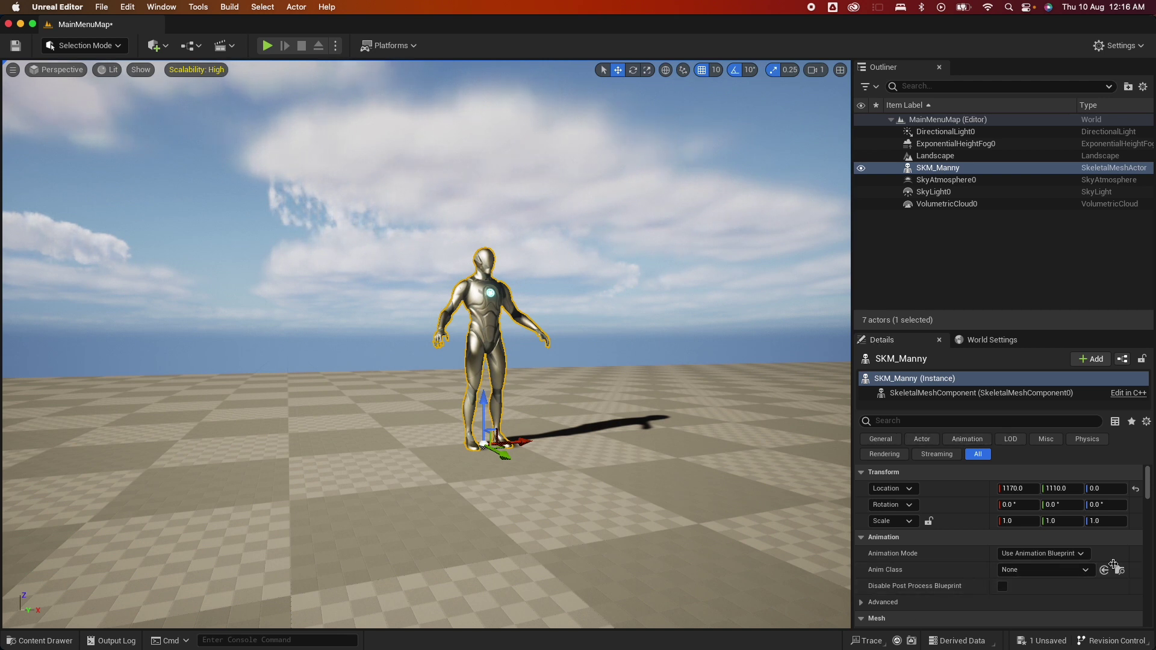
pyautogui.click(1038, 571)
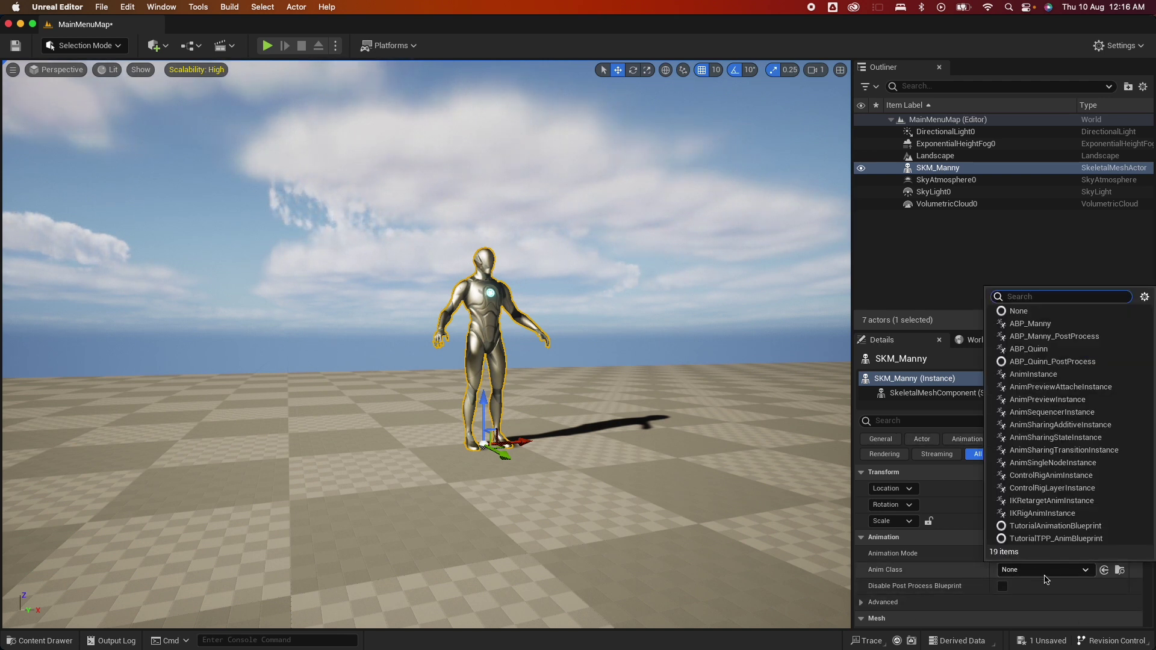
pyautogui.click(1043, 331)
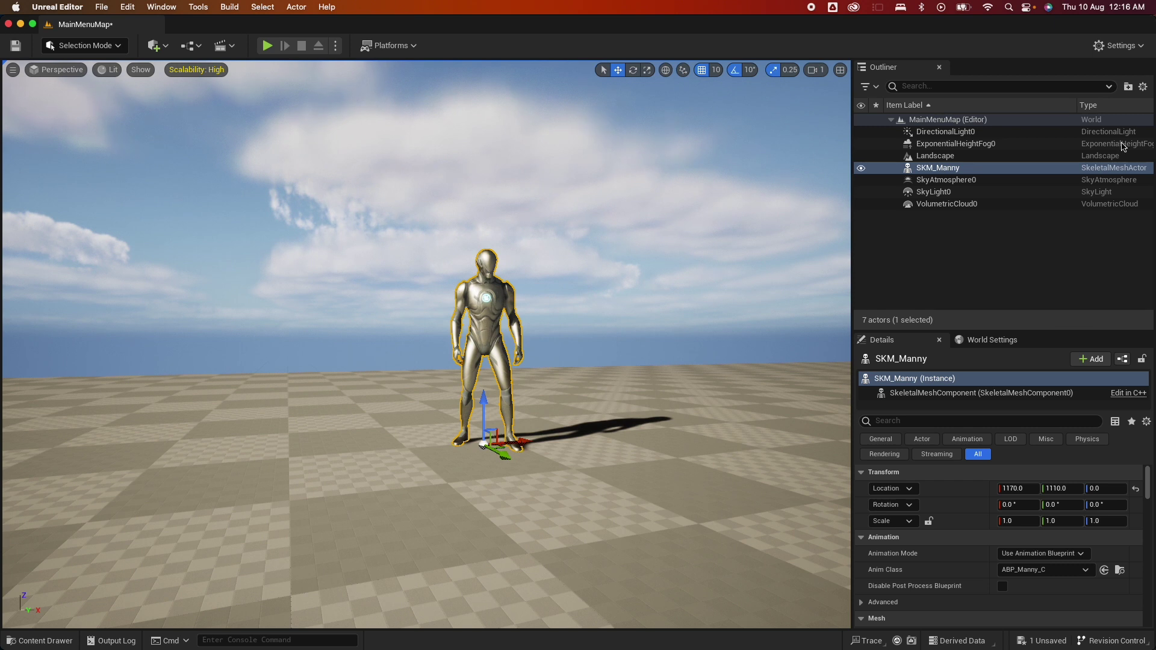
# Place a Cine Camera Actor in the level near the mannequin
pyautogui.click(161, 47)
pyautogui.moveTo(210, 191)
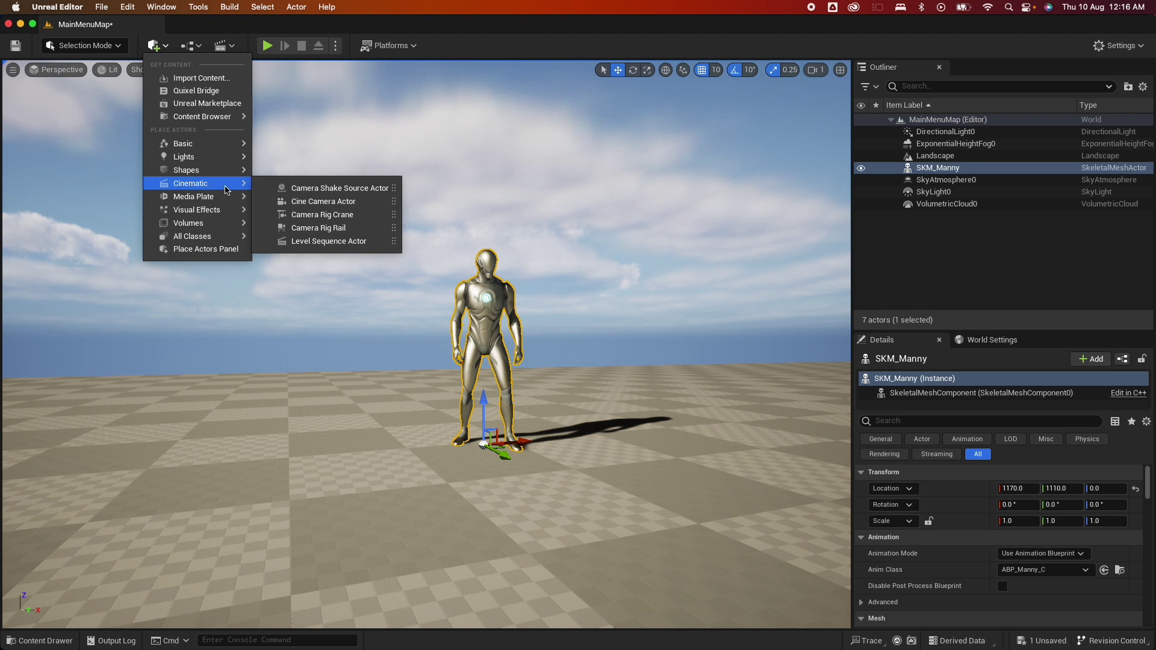
pyautogui.moveTo(293, 202); pyautogui.dragTo(485, 338)
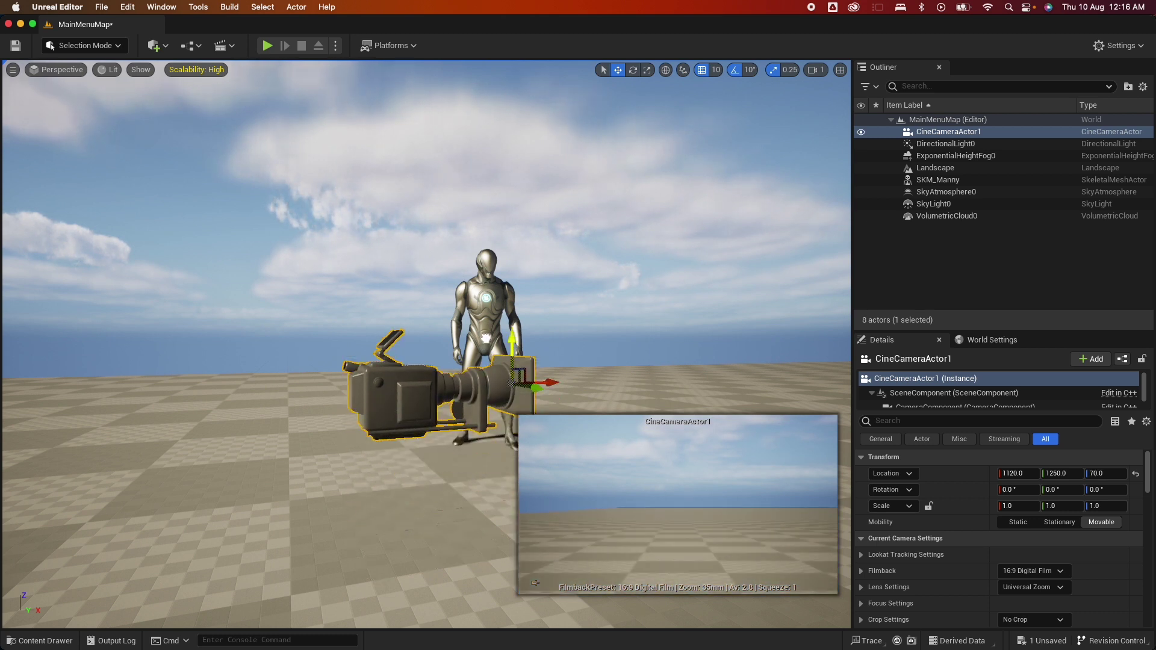
# Move the cine camera back and up to about X 830, Y 1070, Z 120 so it frames the mannequin's upper body off-centre
pyautogui.moveTo(552, 386); pyautogui.dragTo(328, 418)
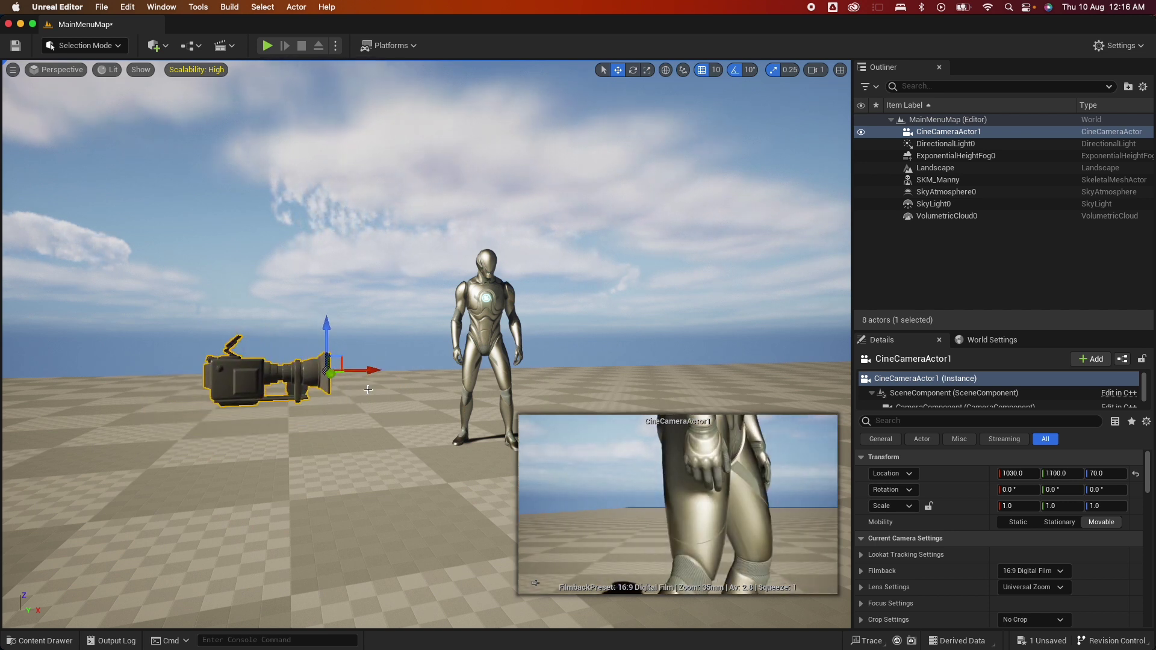
pyautogui.moveTo(373, 372); pyautogui.dragTo(150, 385)
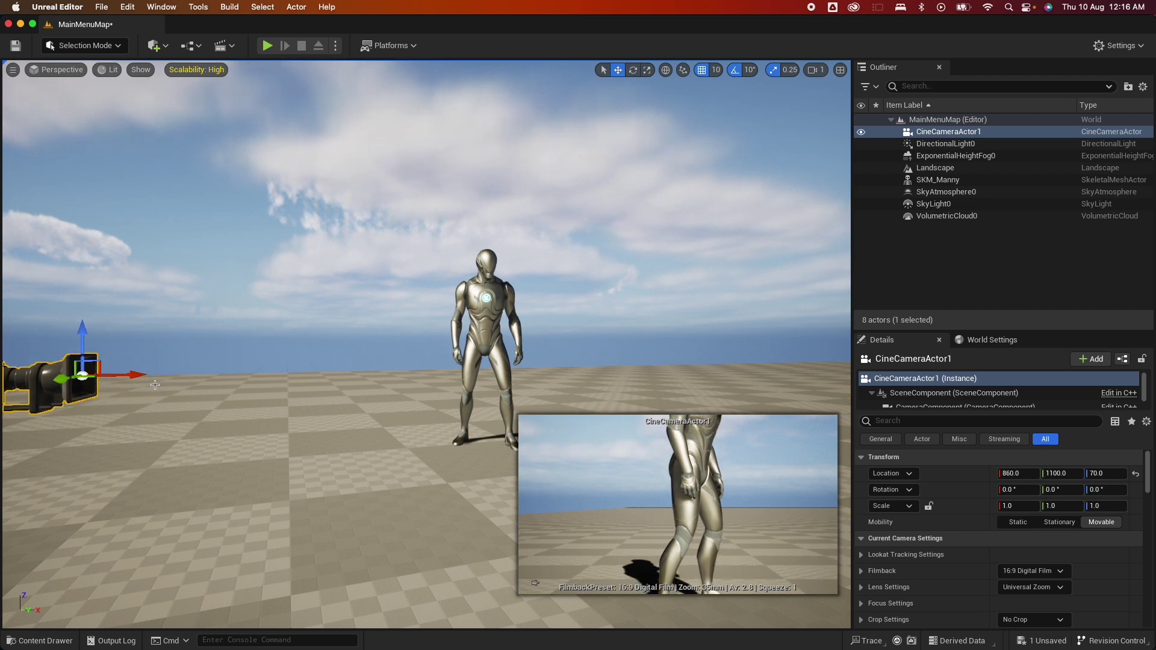
pyautogui.moveTo(81, 331); pyautogui.dragTo(79, 259)
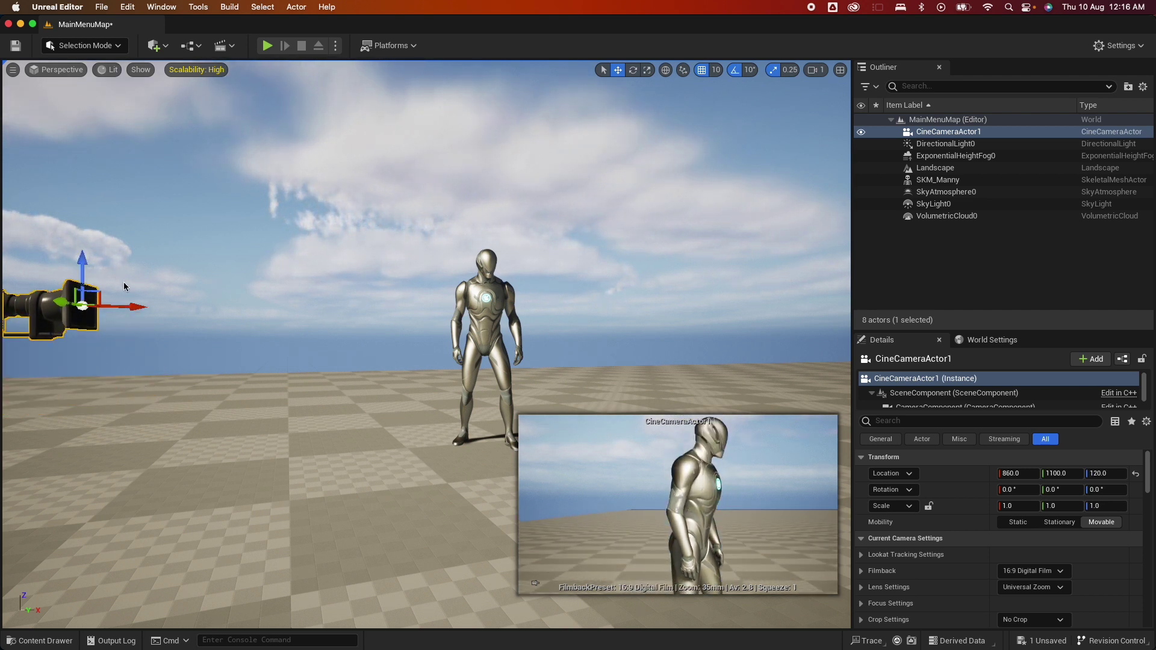
pyautogui.moveTo(135, 310); pyautogui.dragTo(86, 309)
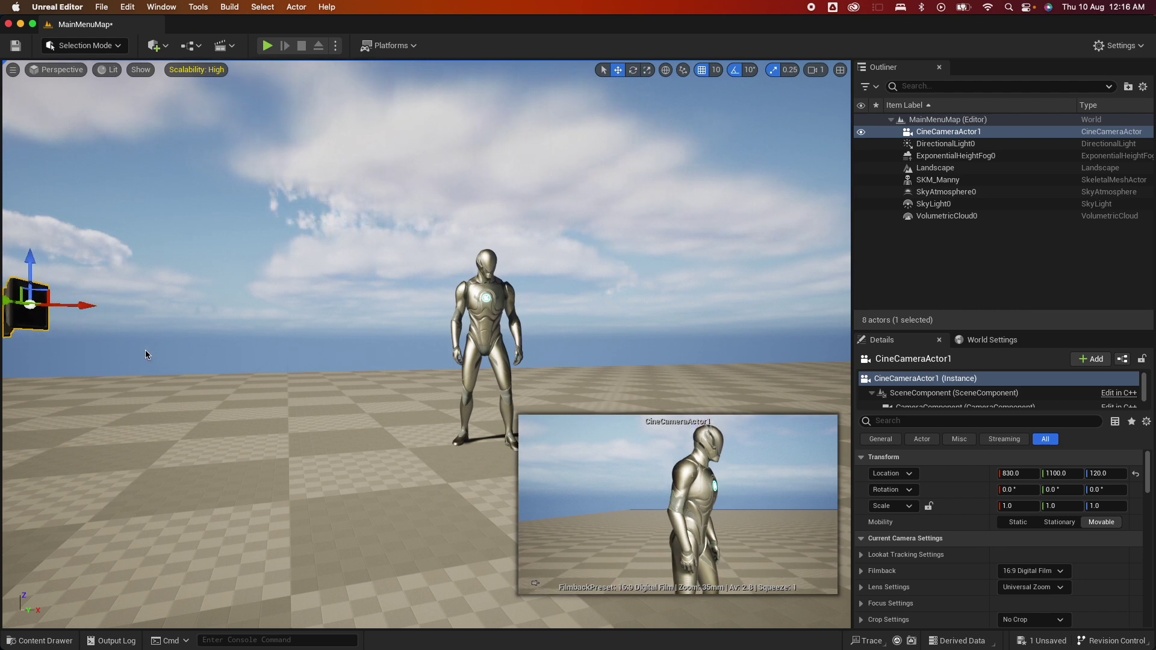
pyautogui.moveTo(131, 374); pyautogui.dragTo(91, 373, button='right')
pyautogui.moveTo(409, 269); pyautogui.dragTo(409, 269, button='right')
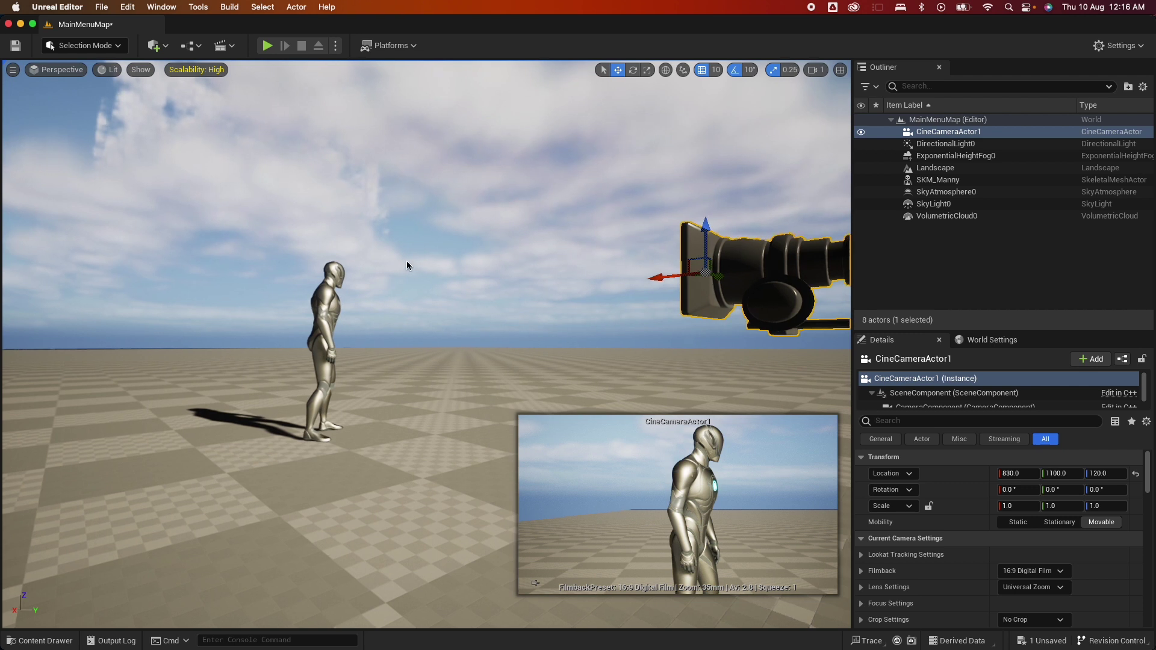
pyautogui.moveTo(722, 278); pyautogui.dragTo(694, 281)
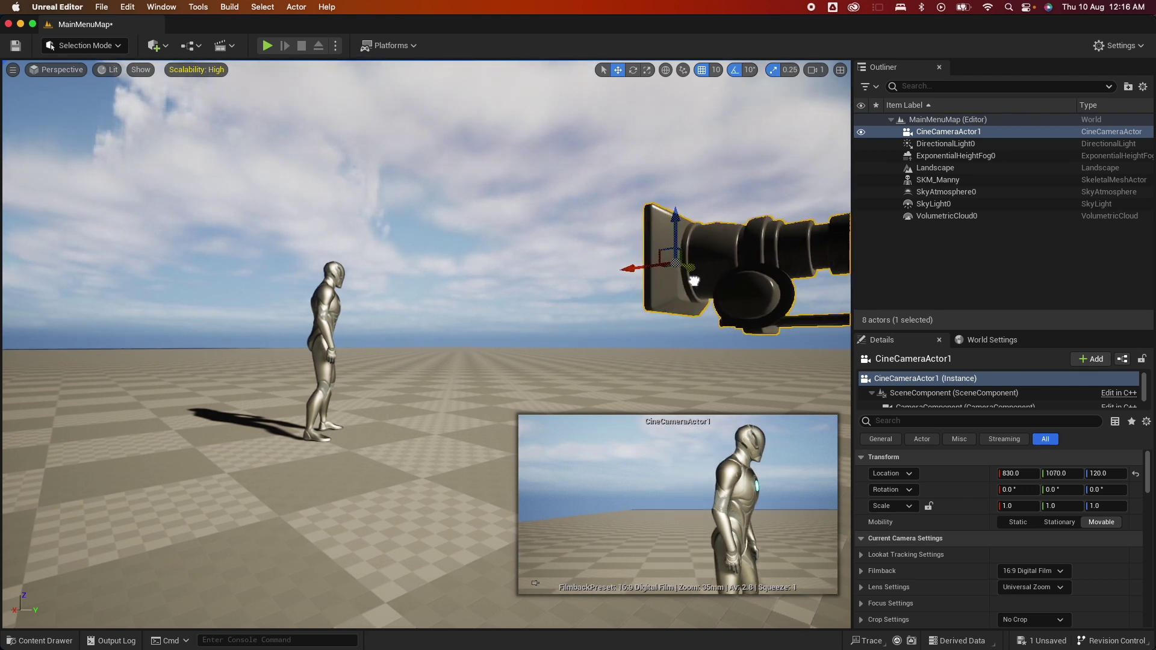
# Rotate the mannequin around its vertical axis to face the cine camera, and check the framing in the camera preview
pyautogui.click(327, 360)
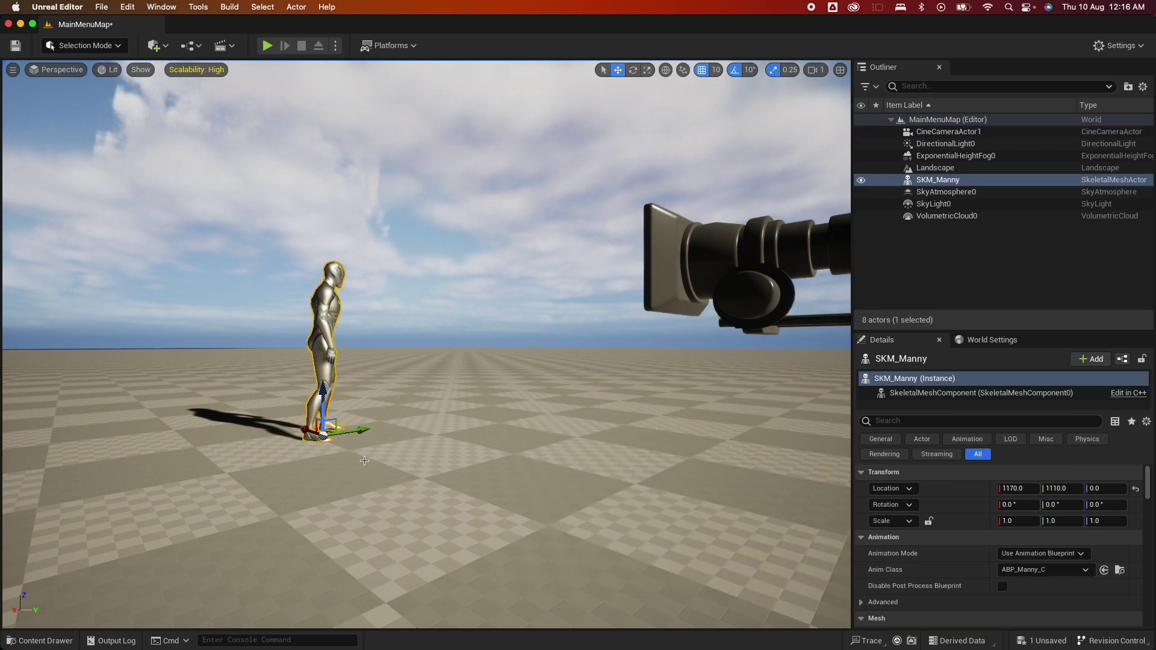
pyautogui.press('e')
pyautogui.moveTo(340, 451); pyautogui.dragTo(329, 454)
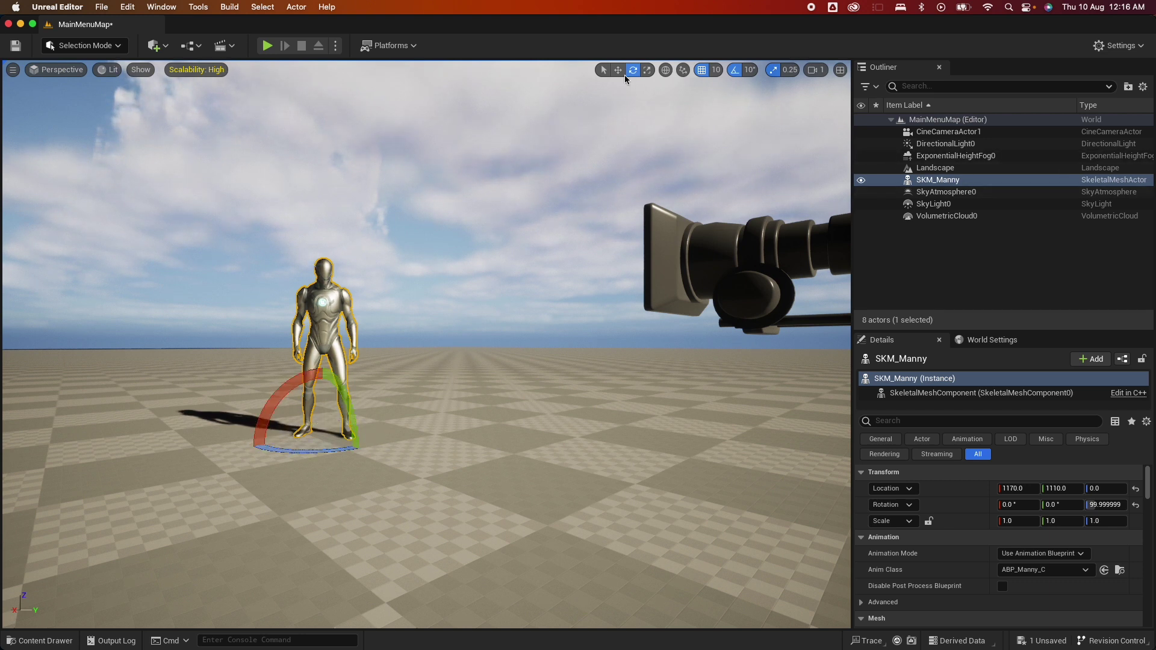
pyautogui.click(763, 247)
pyautogui.press('w')
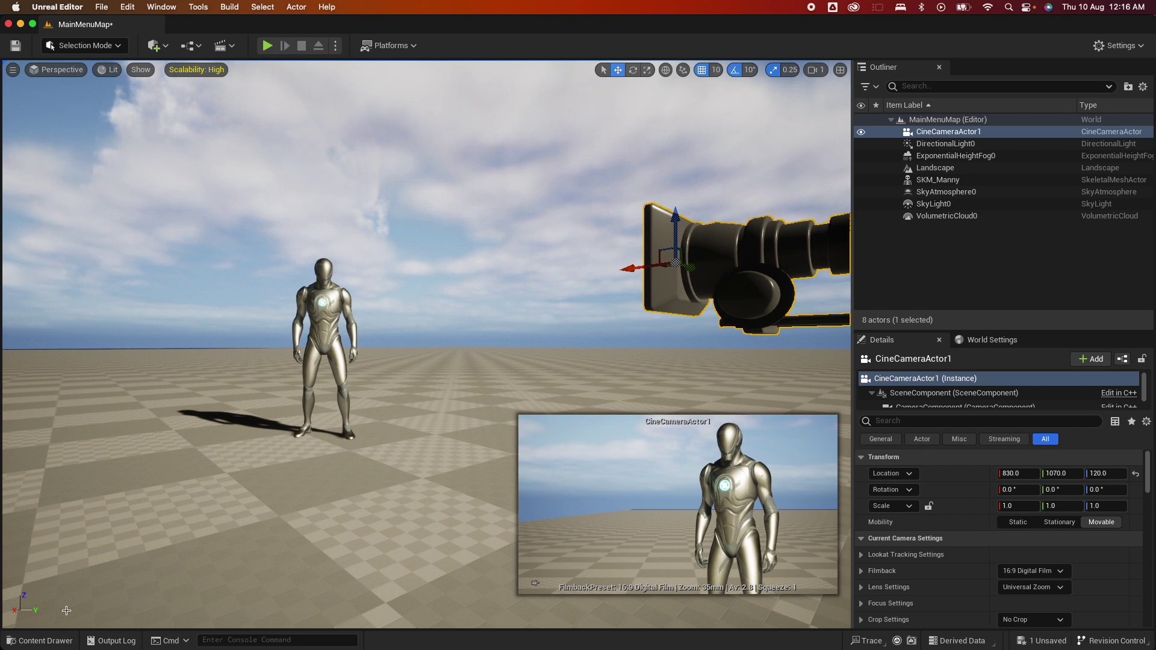
# Open the UI folder inside the project's Content/Main folder
pyautogui.click(48, 642)
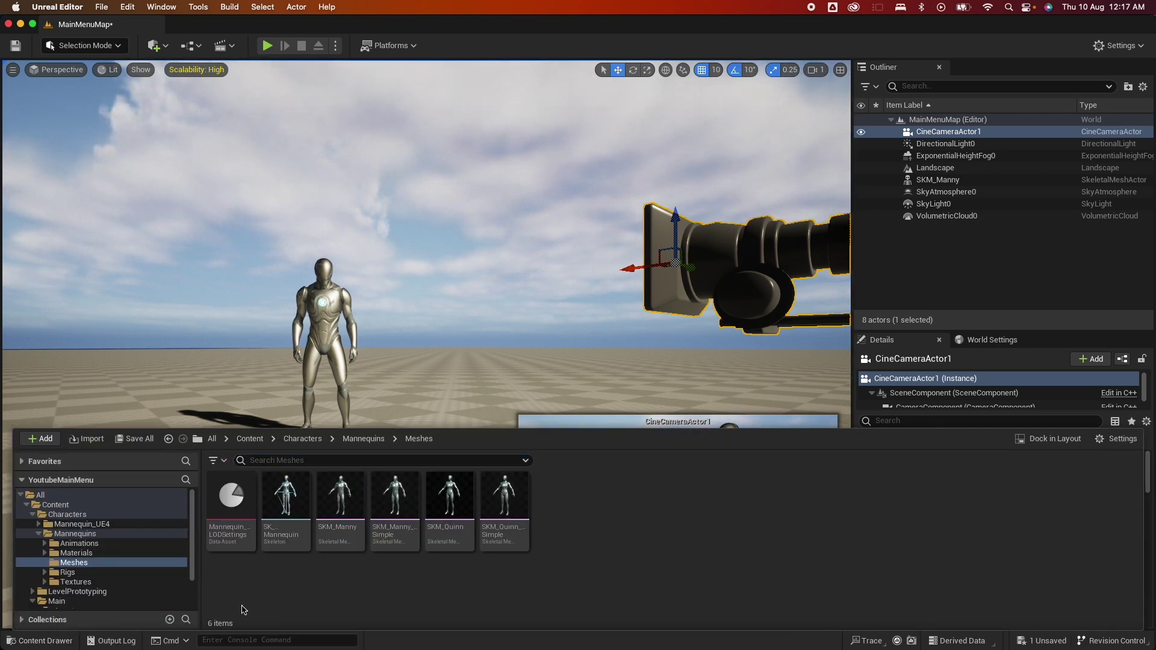
pyautogui.scroll(-2, 45, 592)
pyautogui.click(57, 556)
pyautogui.doubleClick(336, 496)
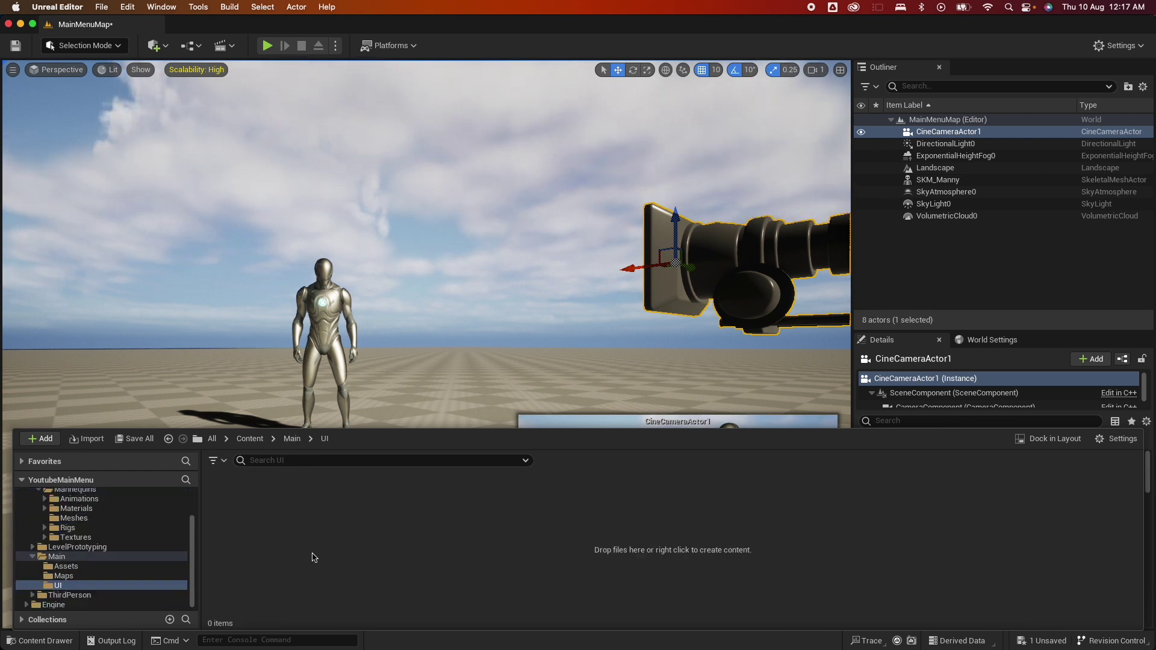
# Create a Widget Blueprint with User Widget as parent class in the UI folder and name it WB_MainMenu
pyautogui.rightClick(312, 555)
pyautogui.moveTo(379, 544)
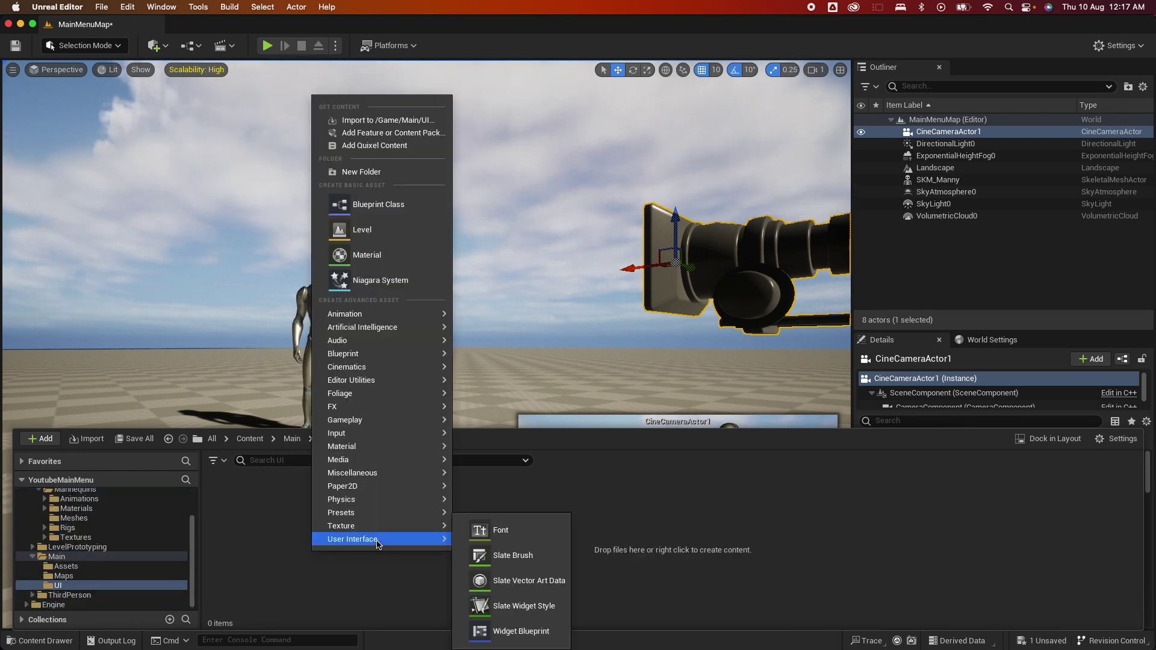
pyautogui.click(527, 632)
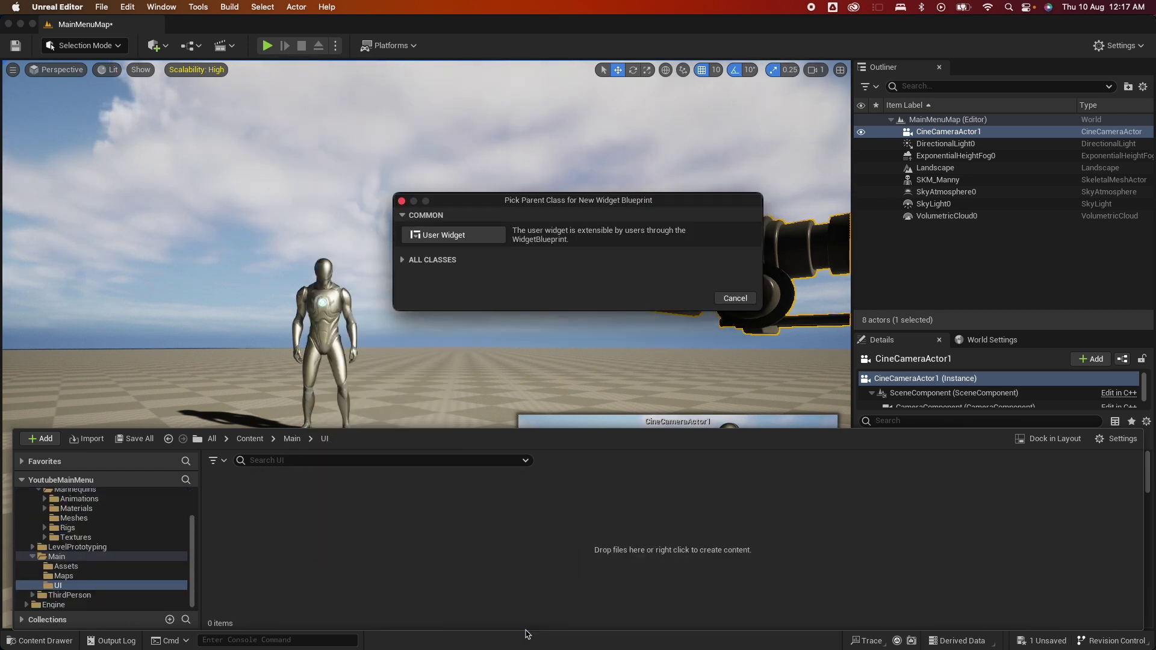
pyautogui.click(468, 232)
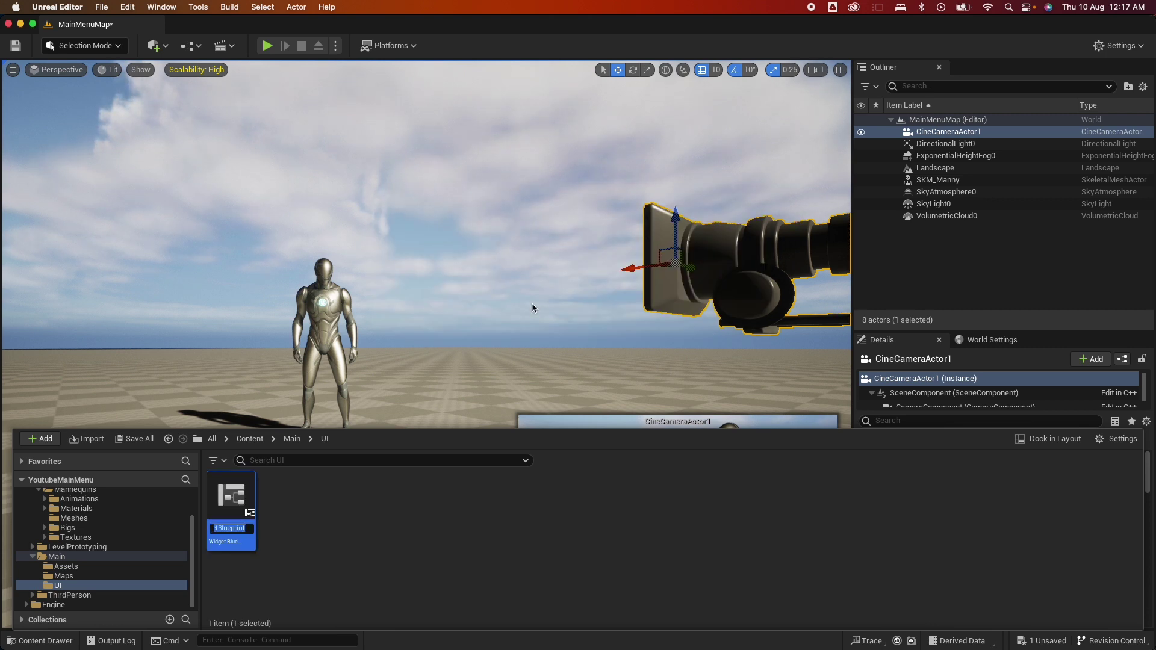
pyautogui.write('WB')
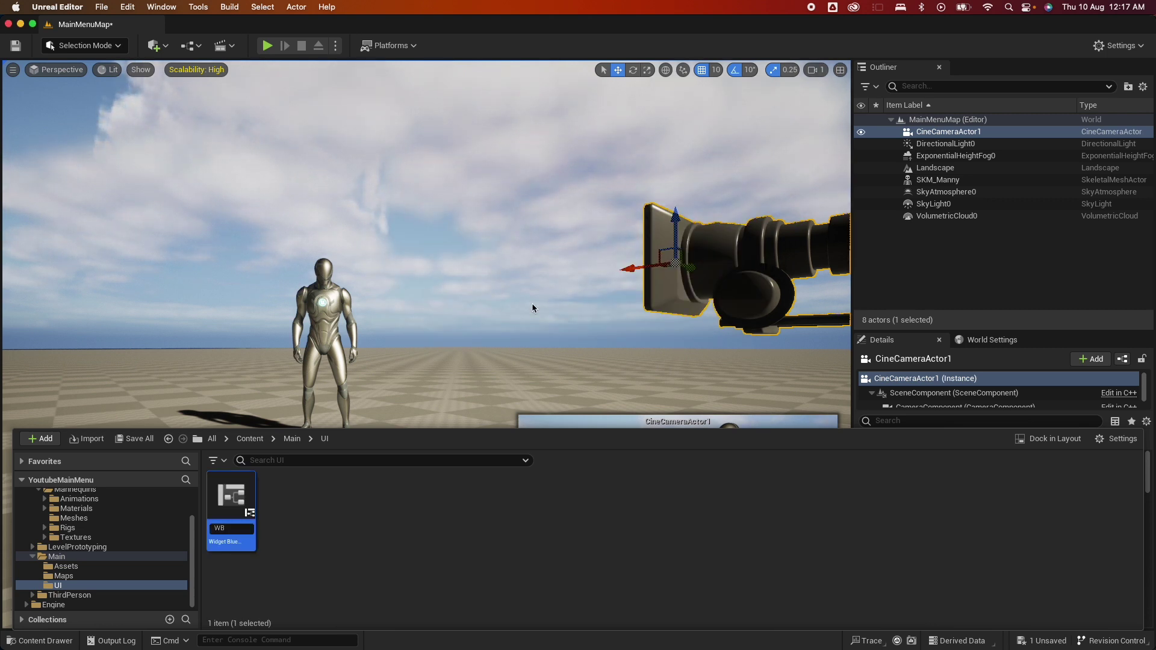
pyautogui.write('_Main')
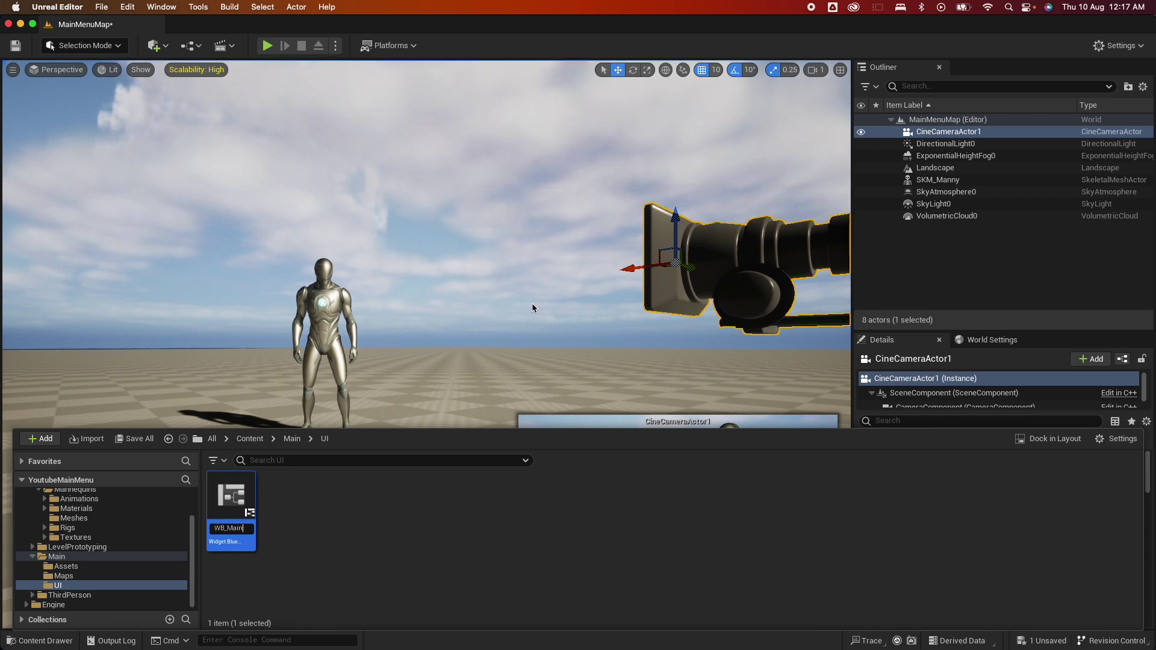
pyautogui.write('Menu')
pyautogui.press('Return')
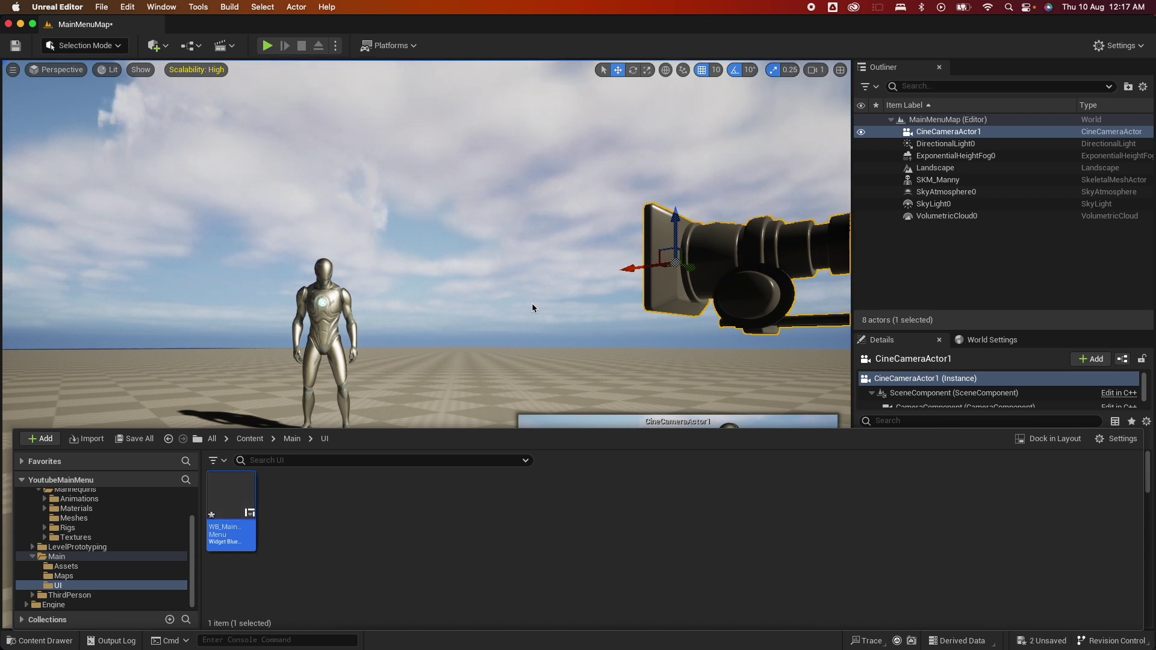
# Open WB_MainMenu for editing and add a Canvas Panel as its root widget
pyautogui.doubleClick(228, 501)
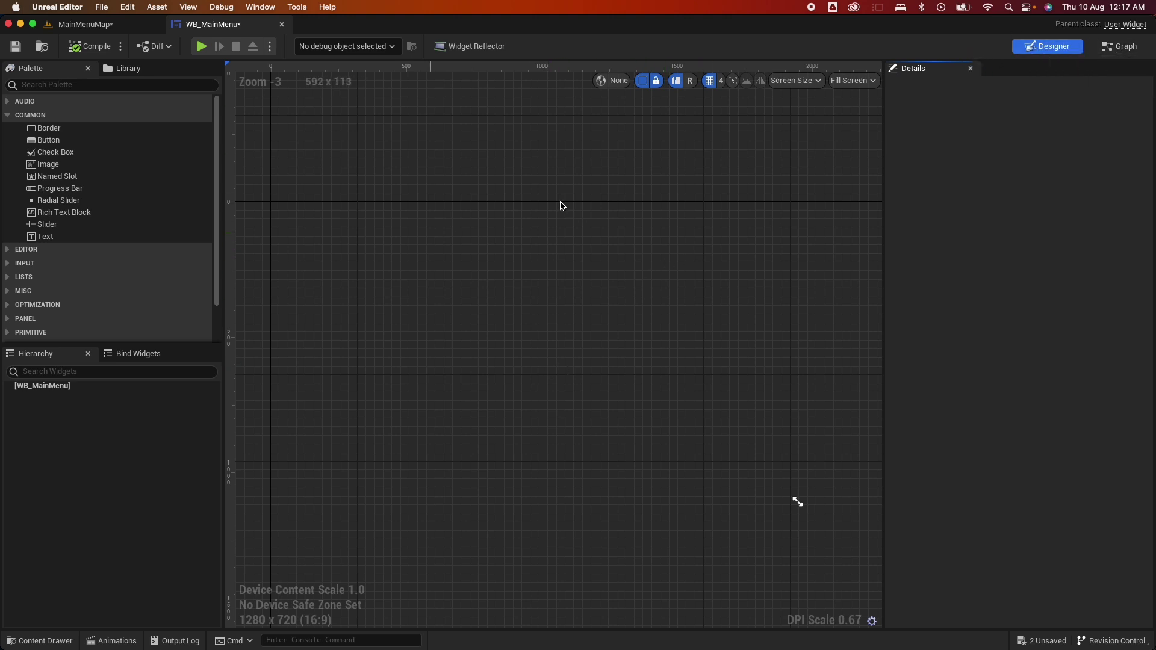
pyautogui.click(77, 86)
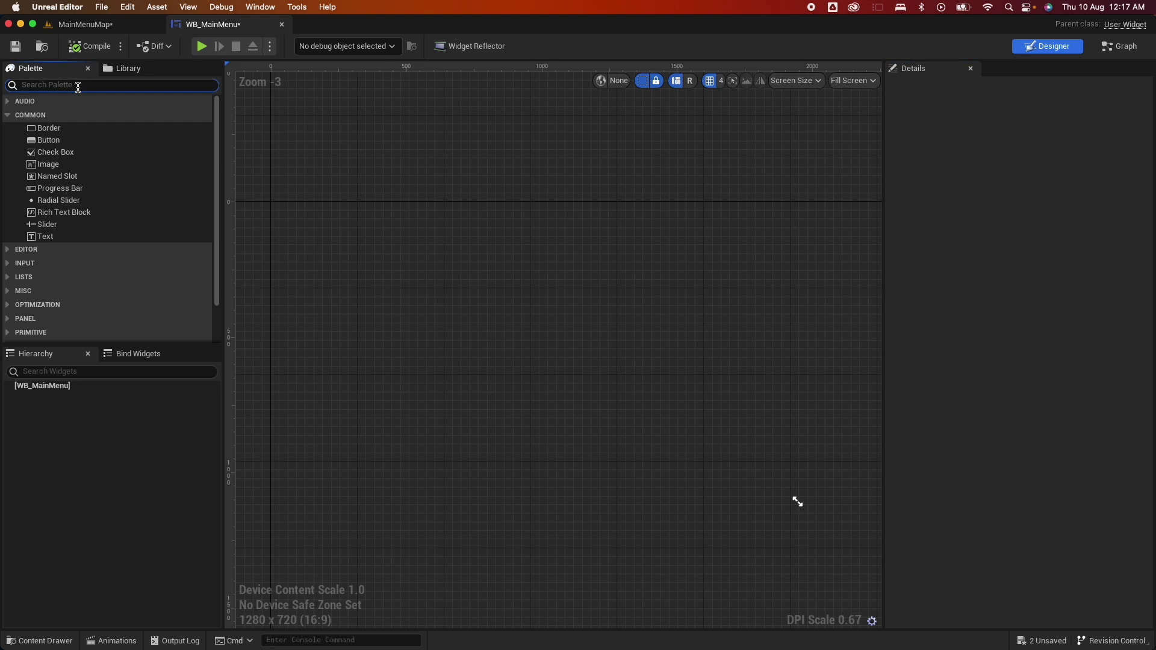
pyautogui.write('canva')
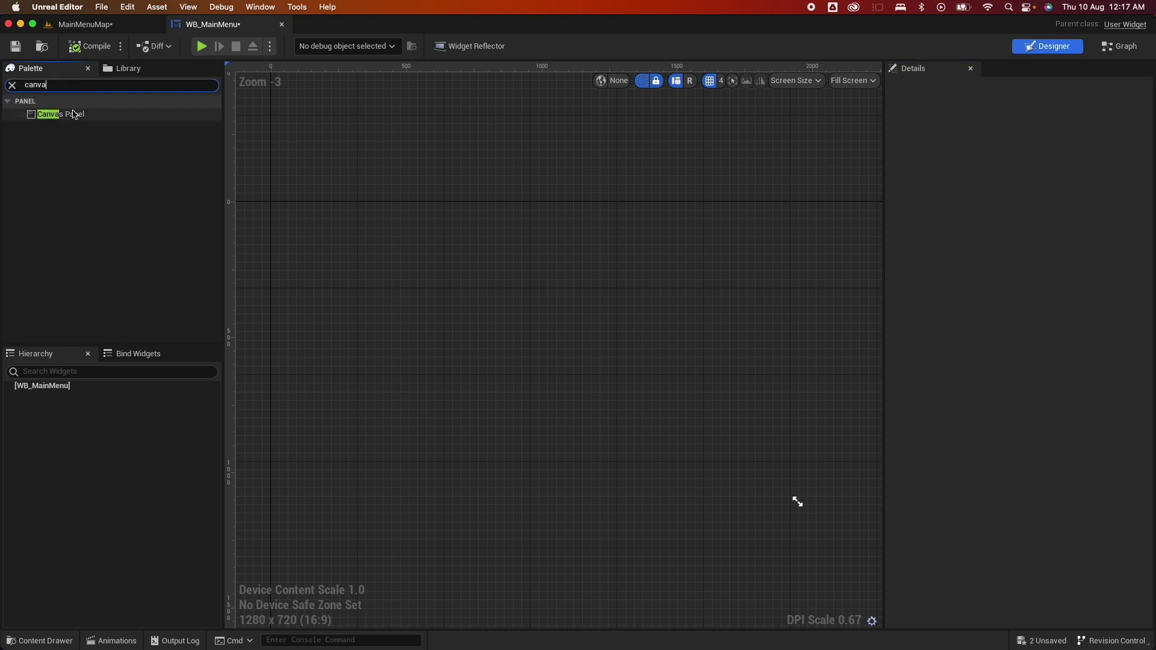
pyautogui.moveTo(61, 115); pyautogui.dragTo(412, 242)
pyautogui.moveTo(374, 232); pyautogui.dragTo(413, 259, button='right')
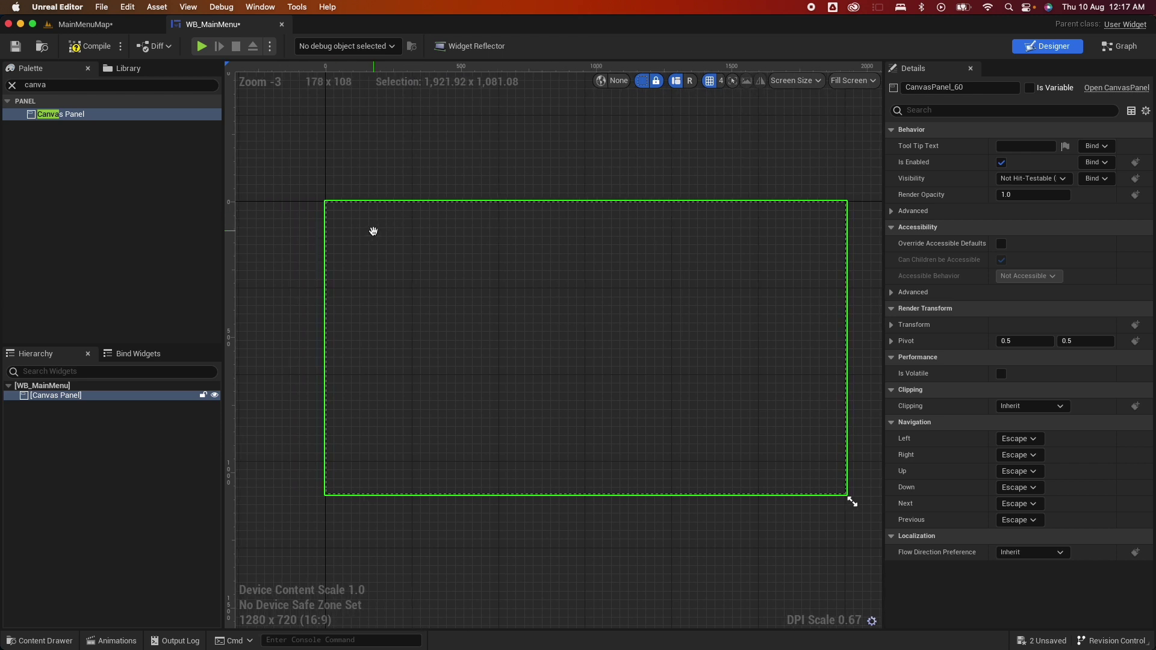
# Add a Border to the canvas panel at about X 149, Y 148 and size it to about 451 by 667
pyautogui.moveTo(62, 85); pyautogui.dragTo(2, 84)
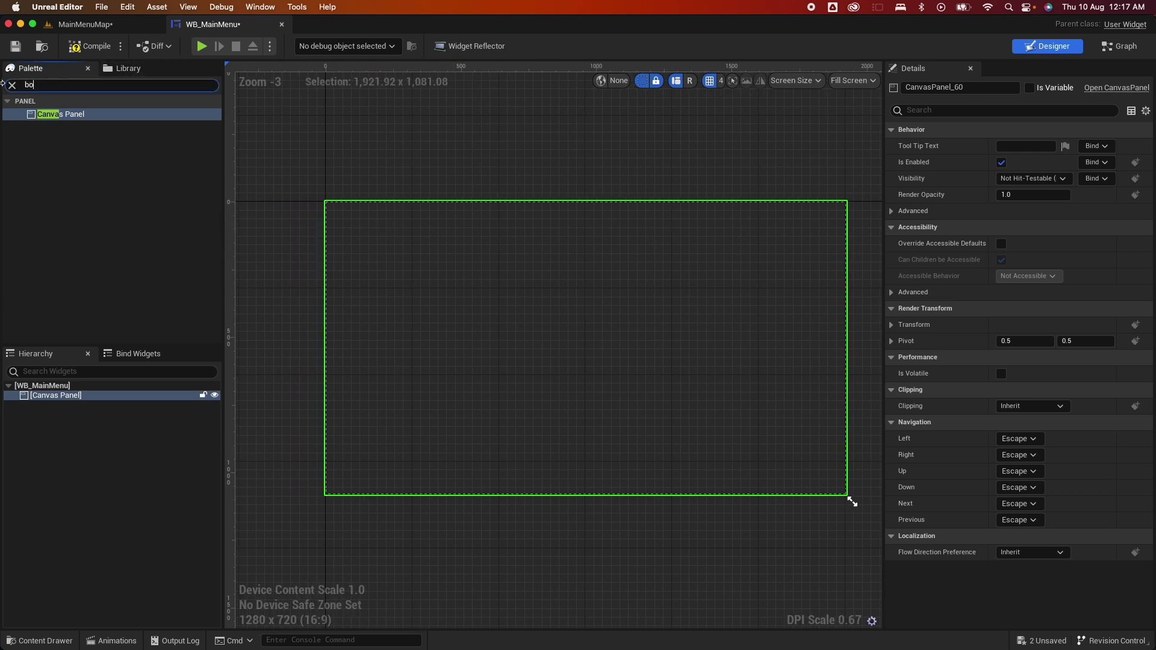
pyautogui.moveTo(68, 112); pyautogui.dragTo(422, 425)
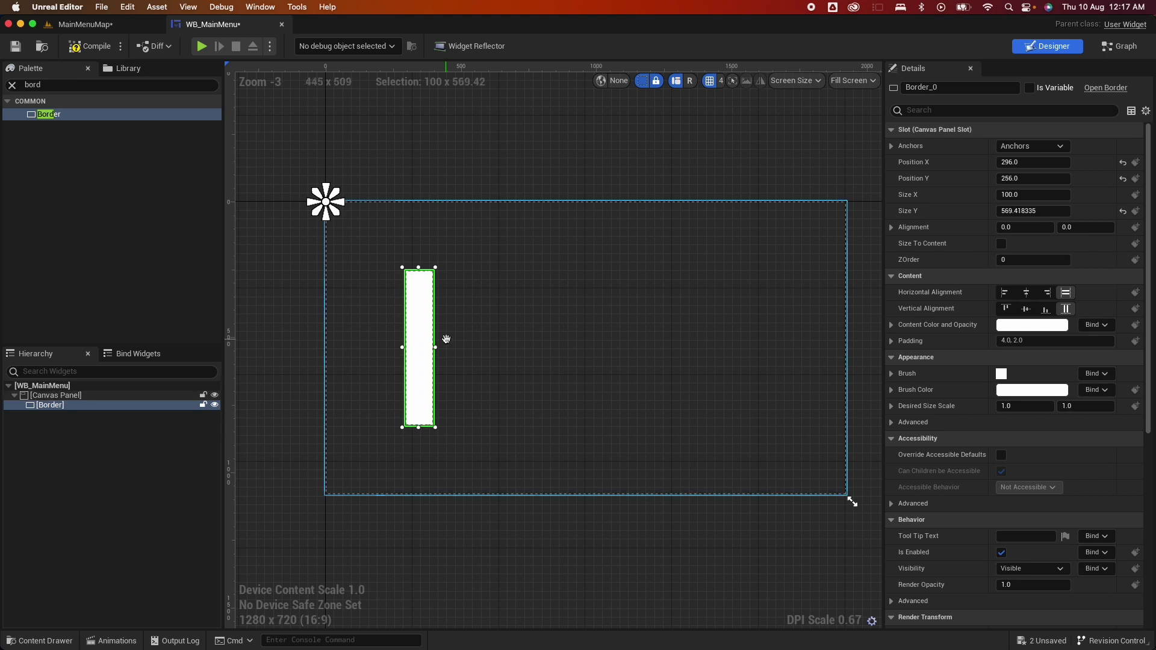
pyautogui.click(443, 351)
pyautogui.moveTo(428, 348); pyautogui.dragTo(364, 320)
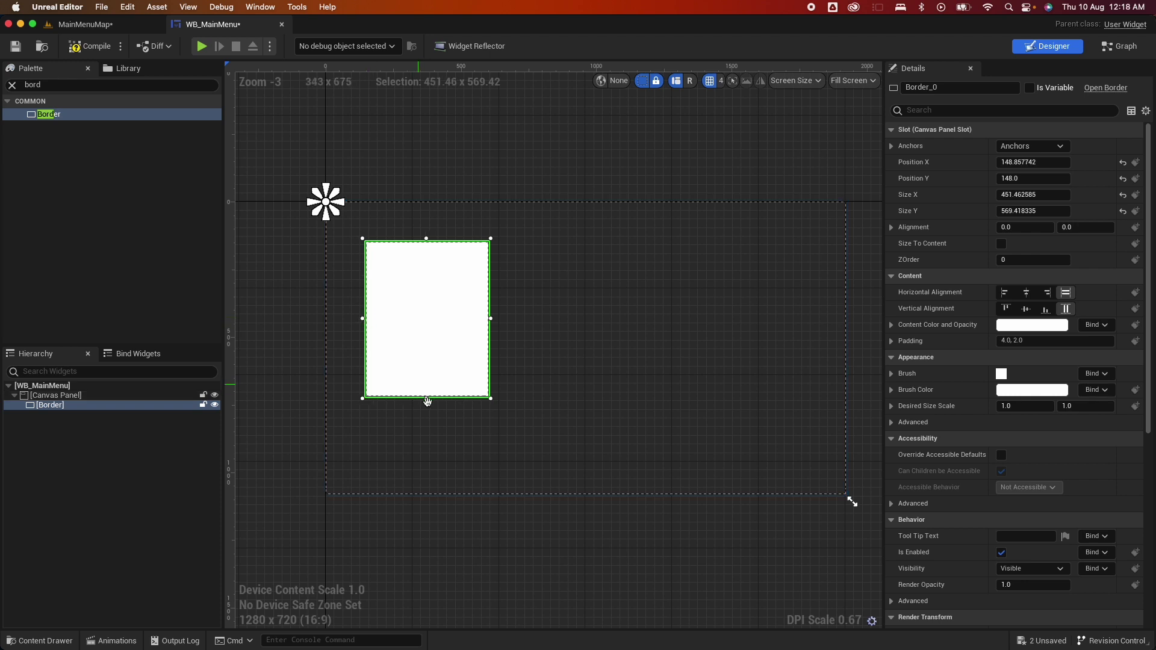
pyautogui.moveTo(426, 398); pyautogui.dragTo(427, 425)
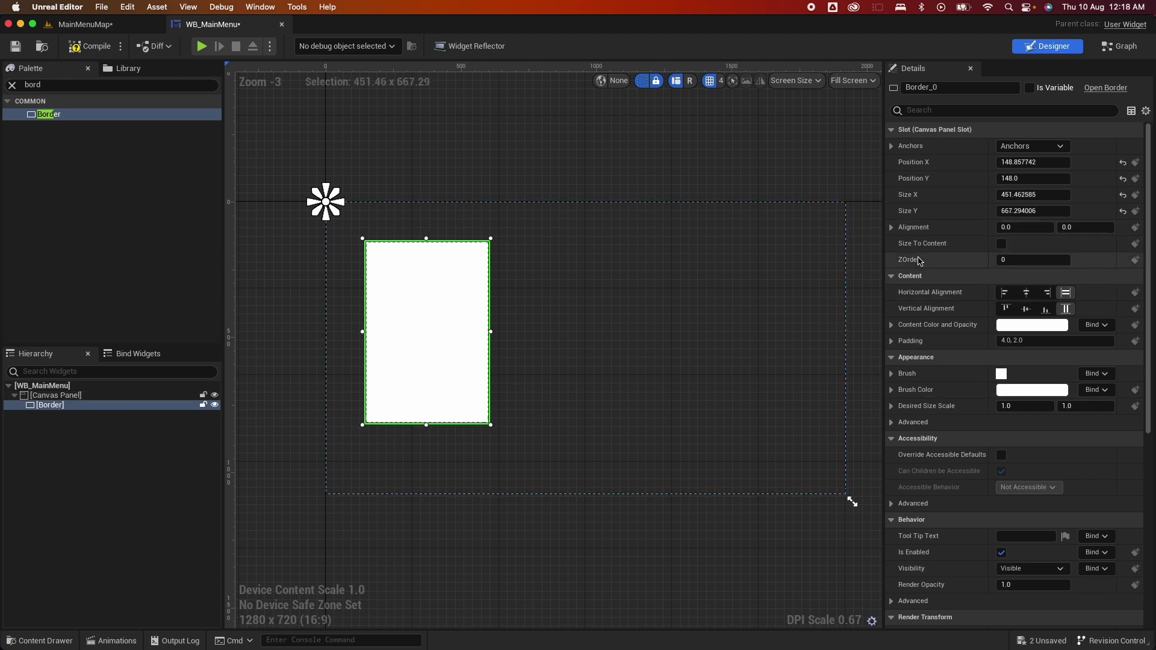
# Set the border's ZOrder to -1 and lower its brush tint alpha to about 0.25
pyautogui.click(1023, 261)
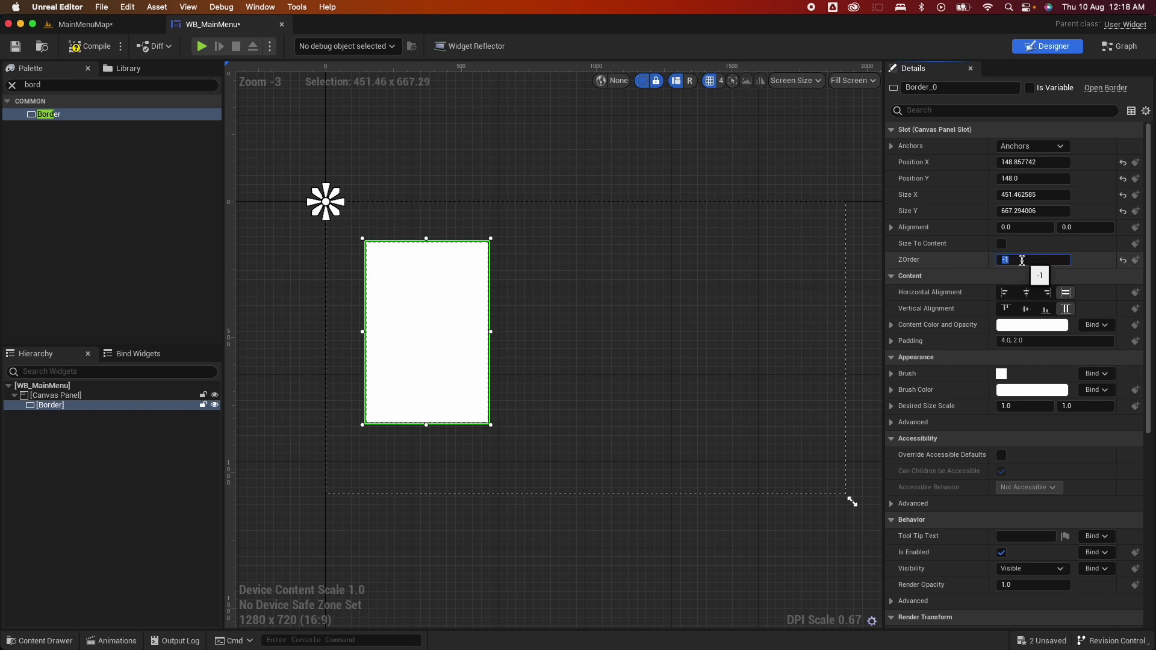
pyautogui.click(891, 374)
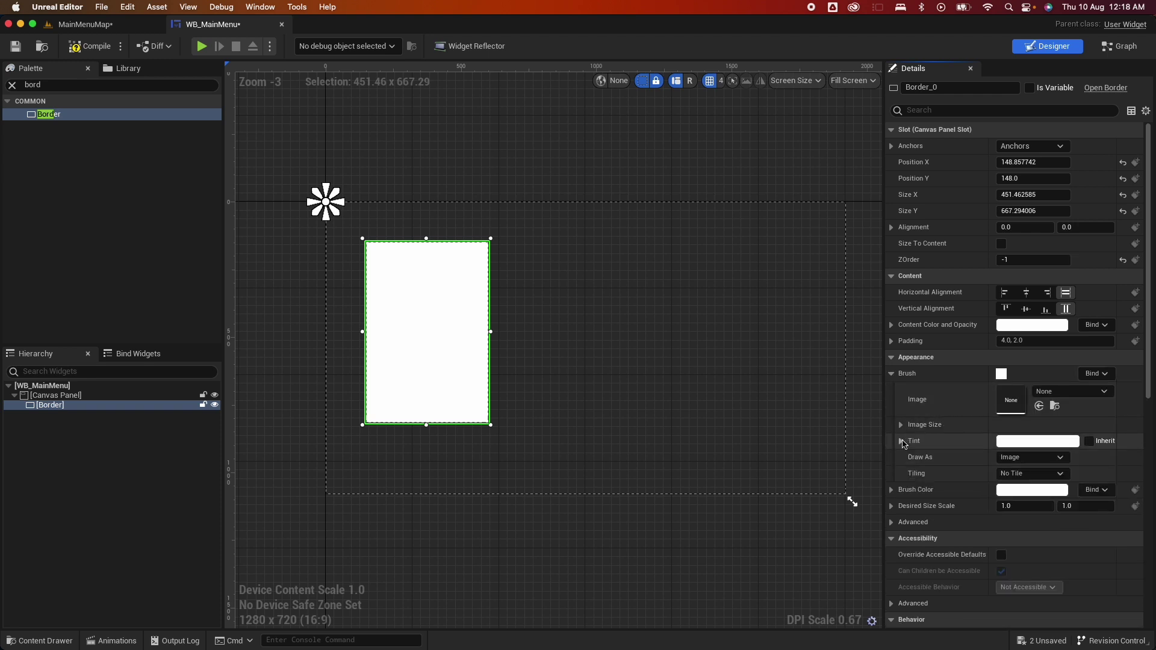
pyautogui.click(902, 441)
pyautogui.click(1028, 506)
pyautogui.moveTo(1027, 506)
pyautogui.mouseDown()
pyautogui.moveTo(982, 507)
pyautogui.moveTo(1024, 506)
pyautogui.mouseUp()
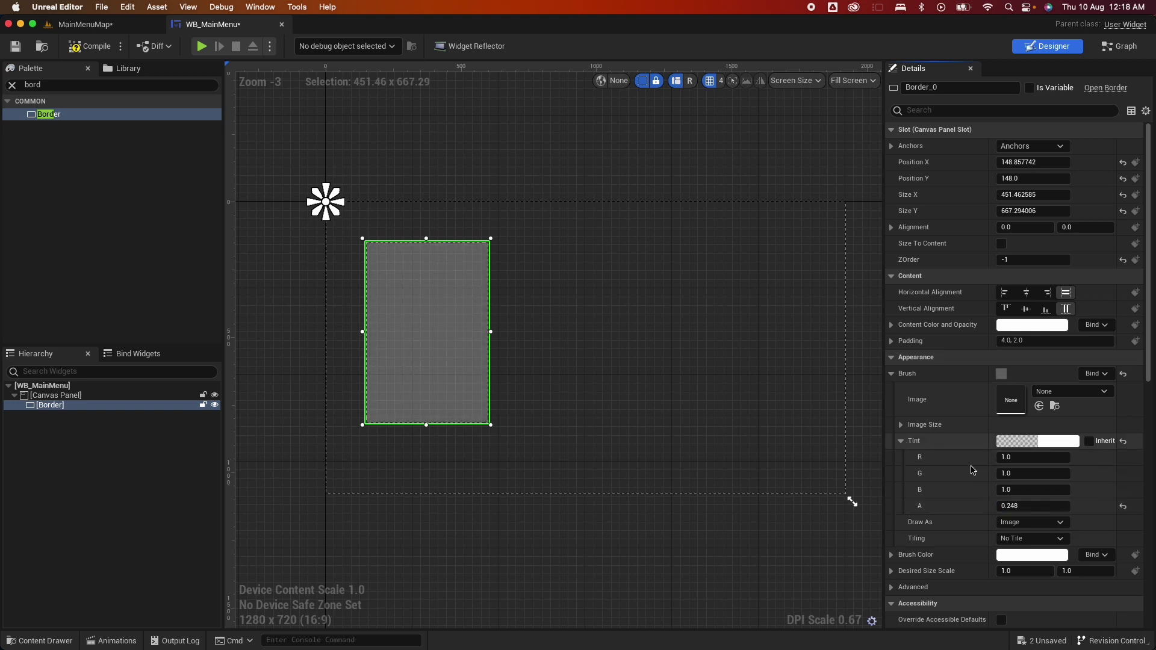
# Try a different Render Opacity on the border and reset it to 1
pyautogui.scroll(-10, 948, 453)
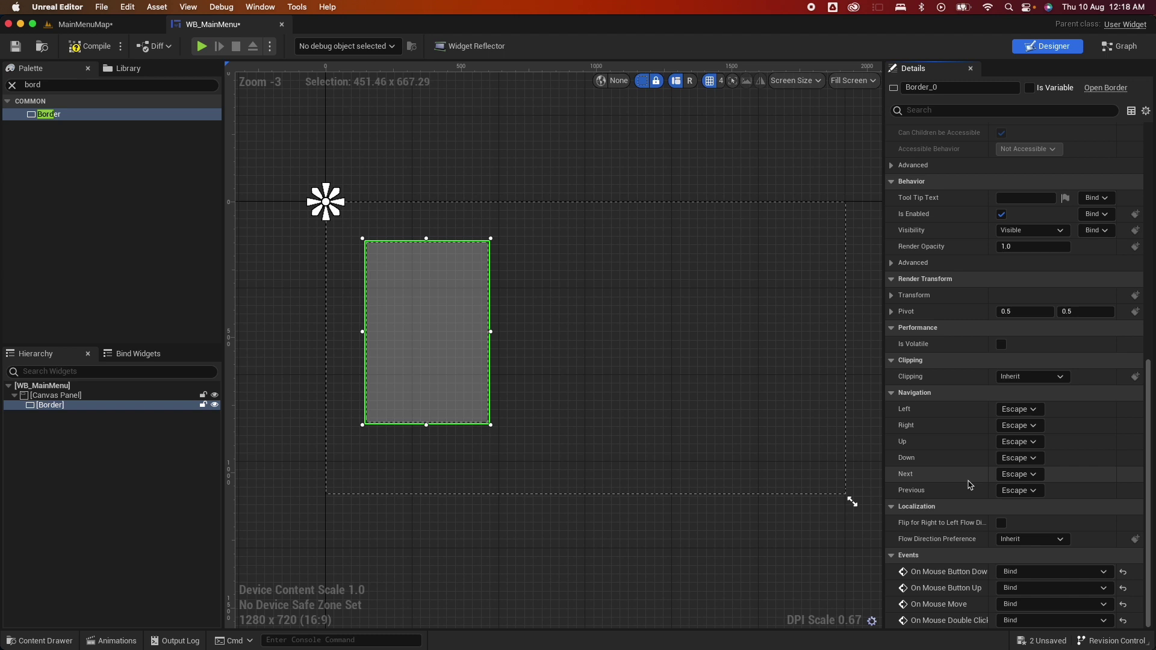
pyautogui.scroll(1, 975, 373)
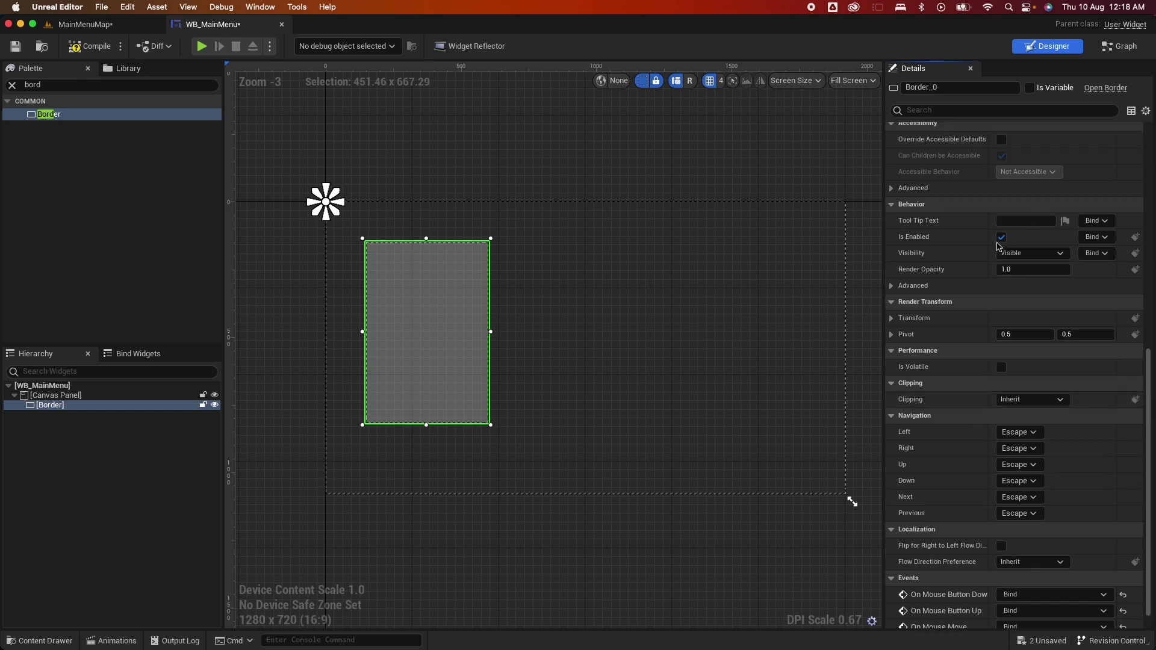
pyautogui.moveTo(1017, 269); pyautogui.dragTo(1027, 269)
pyautogui.click(1018, 269)
pyautogui.write('1')
pyautogui.click(421, 200)
# Add a Button to the canvas panel and place it over the border's upper part at about X 304, Y 348
pyautogui.click(42, 85)
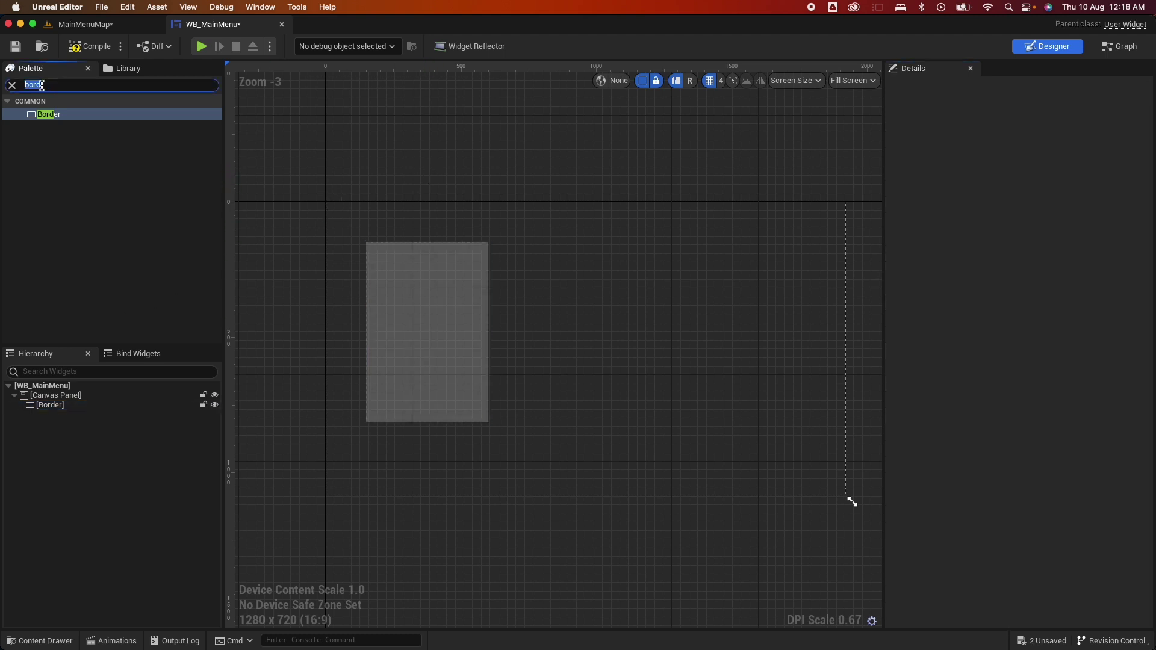
pyautogui.write('button')
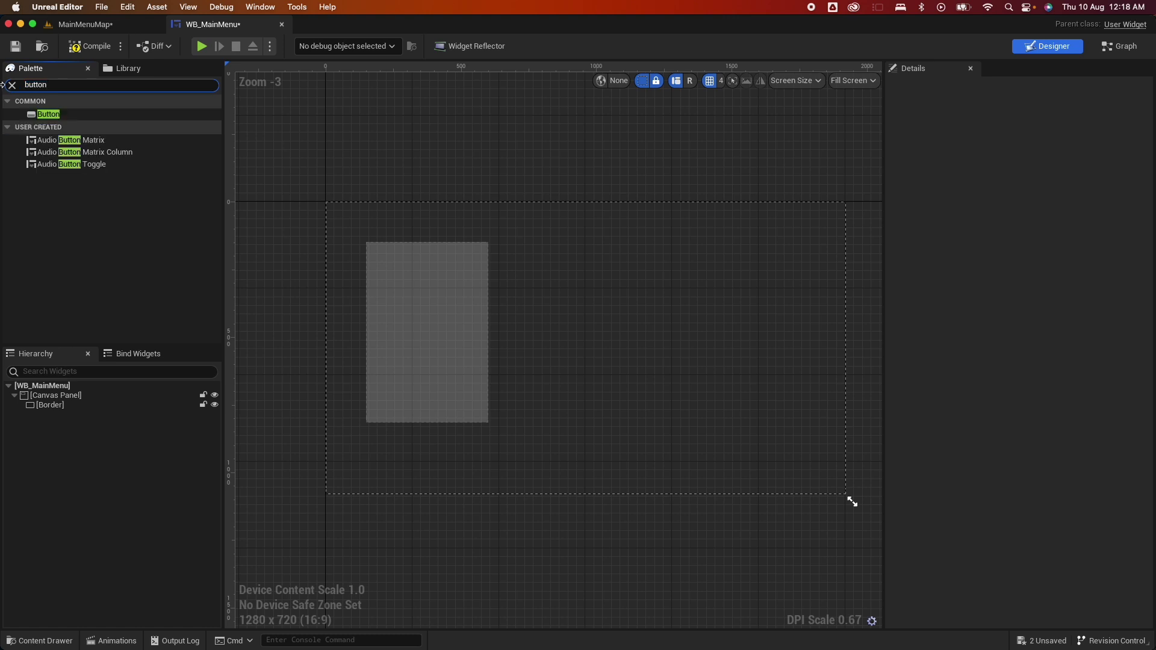
pyautogui.moveTo(44, 114); pyautogui.dragTo(42, 400)
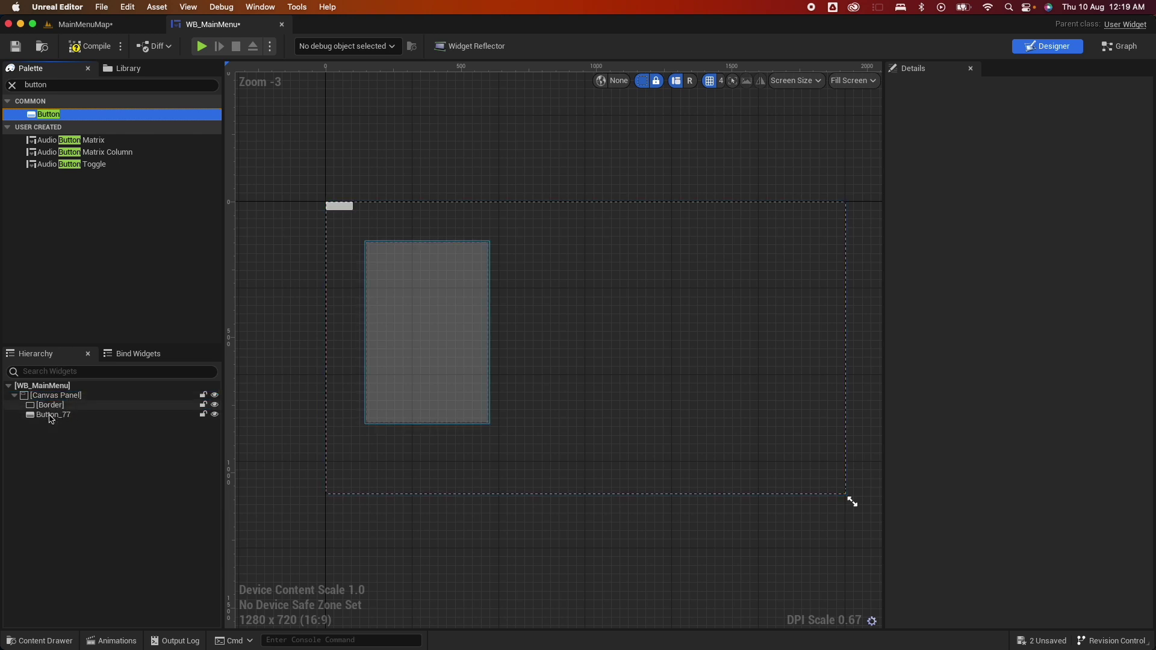
pyautogui.click(50, 415)
pyautogui.moveTo(349, 207); pyautogui.dragTo(425, 301)
# Add a Text widget inside the button
pyautogui.moveTo(57, 88); pyautogui.dragTo(4, 85)
pyautogui.write('text')
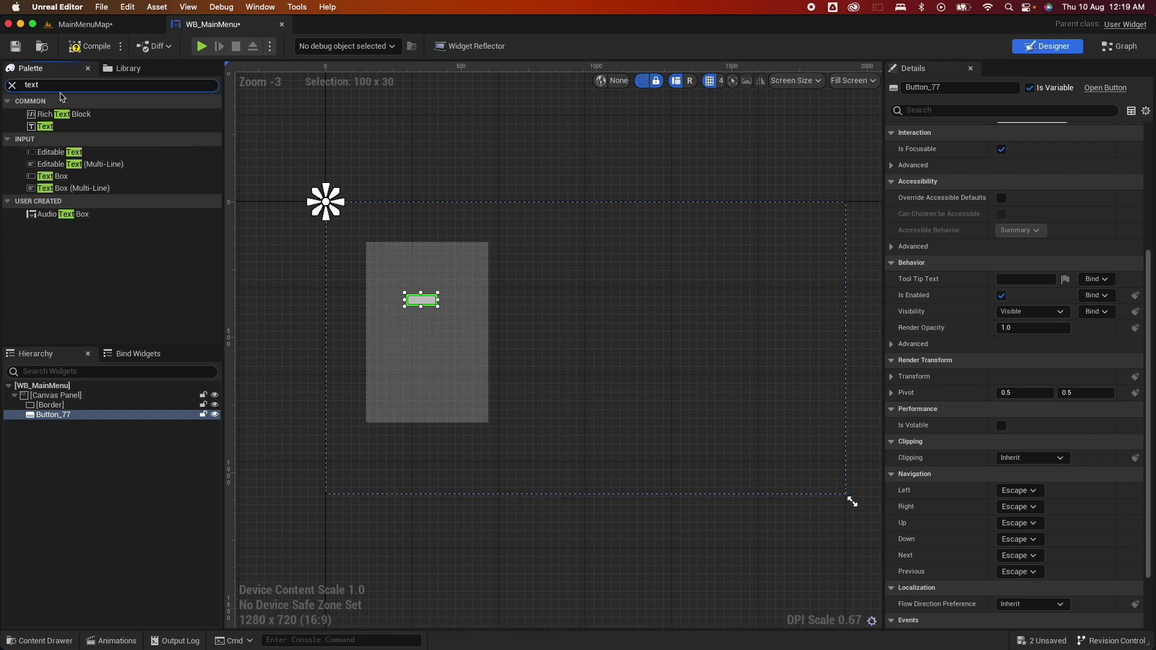
pyautogui.moveTo(45, 125); pyautogui.dragTo(419, 301)
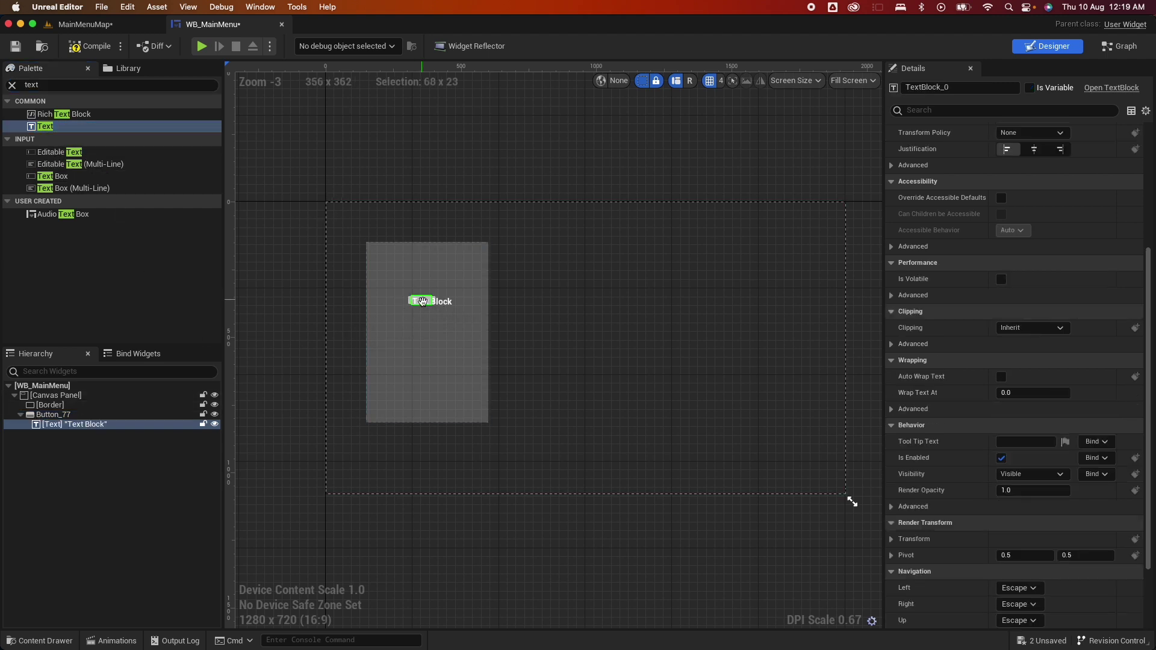
# Widen the button by setting its Size X to 300
pyautogui.click(63, 416)
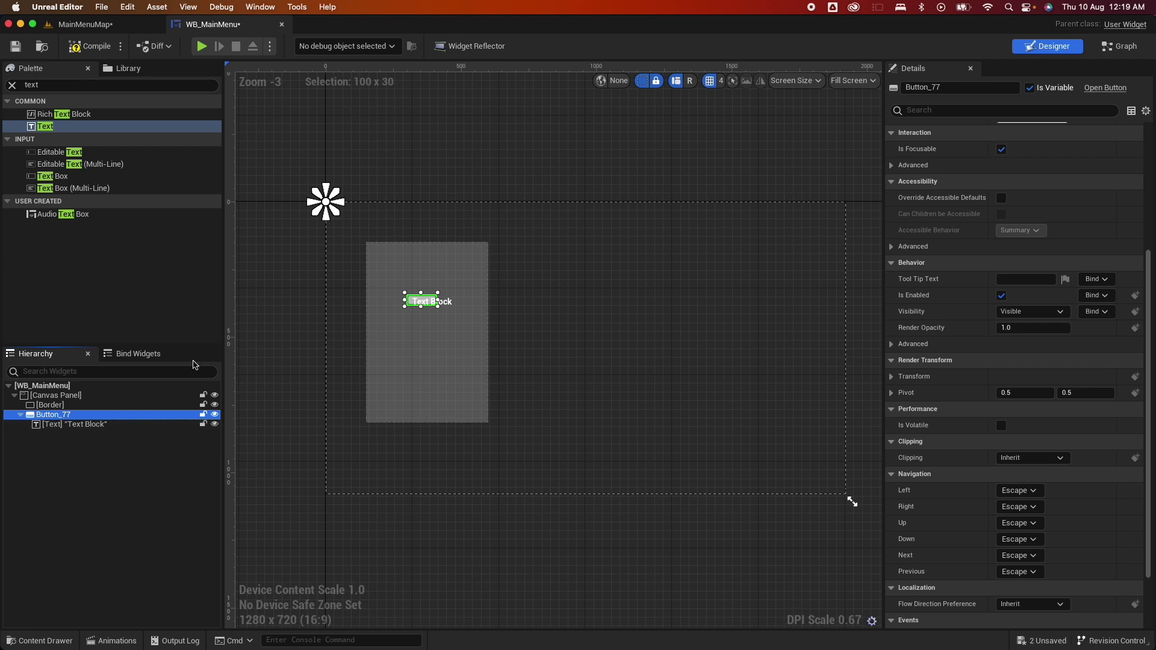
pyautogui.moveTo(438, 301); pyautogui.dragTo(458, 301)
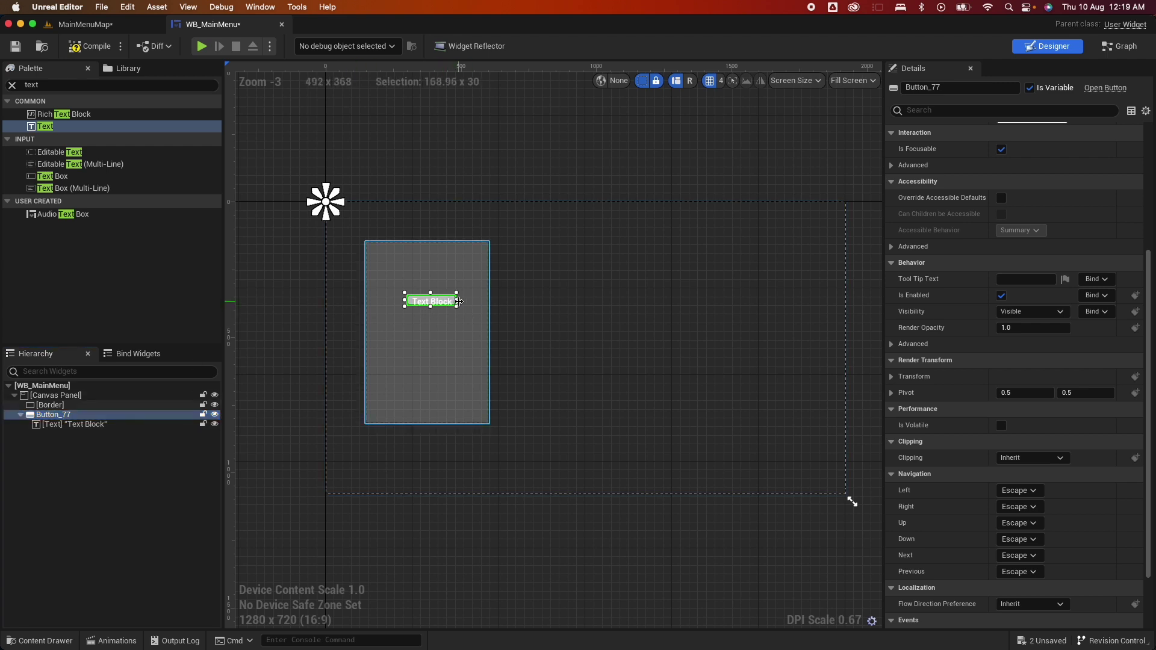
pyautogui.scroll(5, 1027, 177)
pyautogui.click(1036, 194)
pyautogui.write('36')
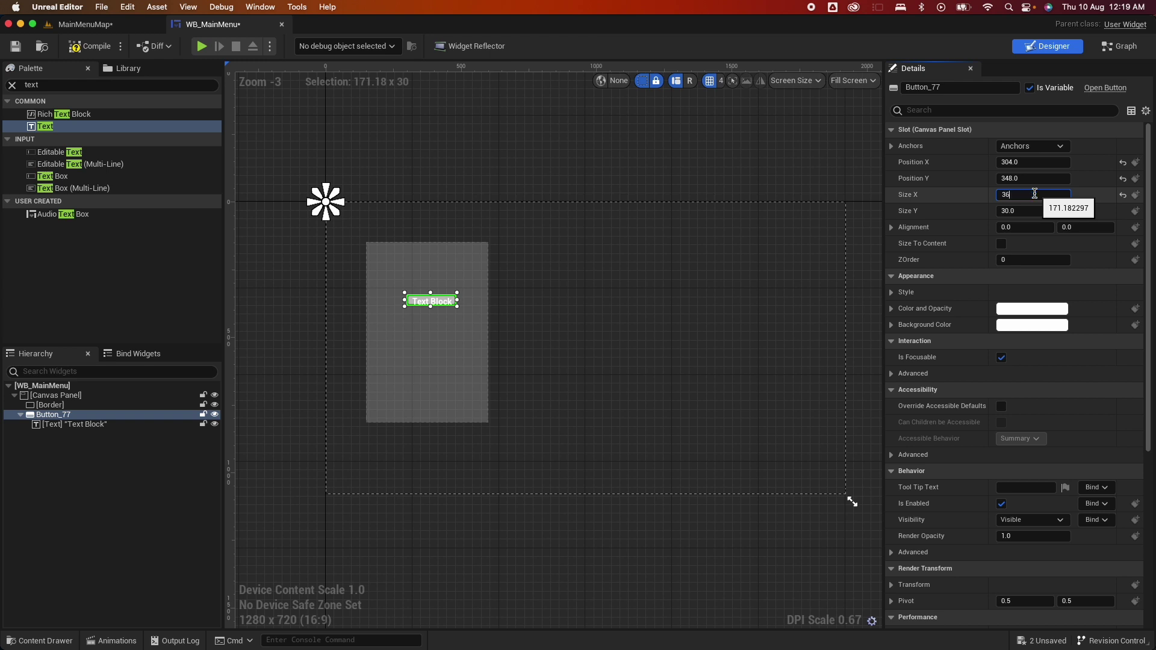
pyautogui.write('0')
pyautogui.press('Return')
pyautogui.write('300')
pyautogui.press('Return')
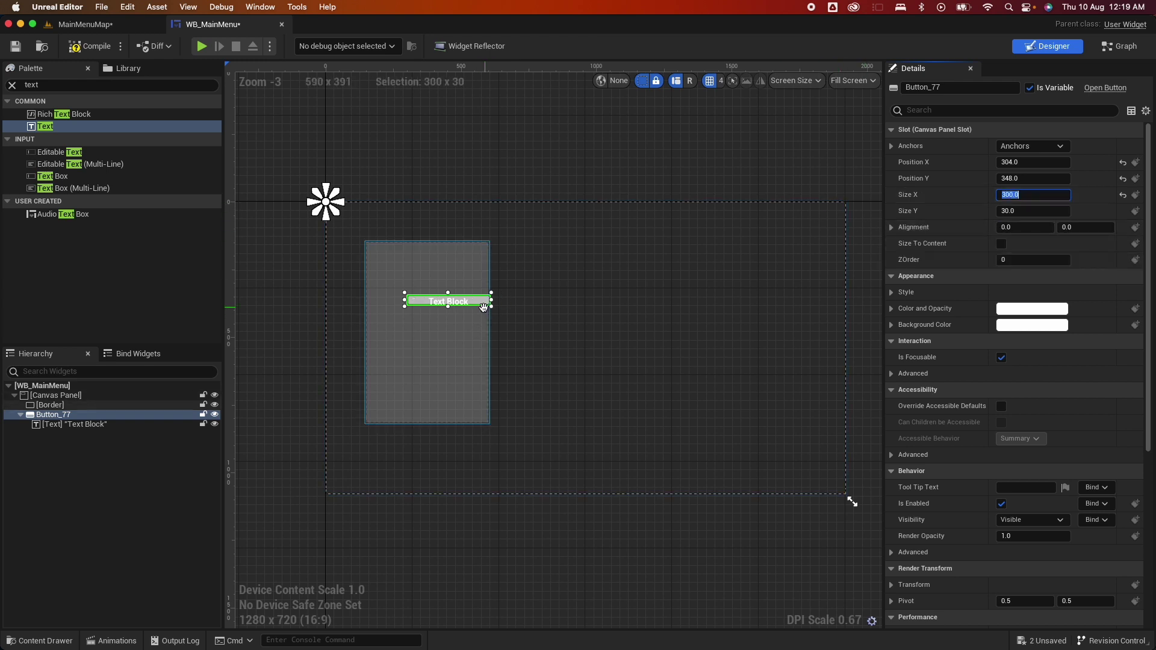
# Move the button to X 220, Y 288 near the top of the border and set its Size Y to 86
pyautogui.moveTo(473, 306); pyautogui.dragTo(450, 290)
pyautogui.click(1025, 209)
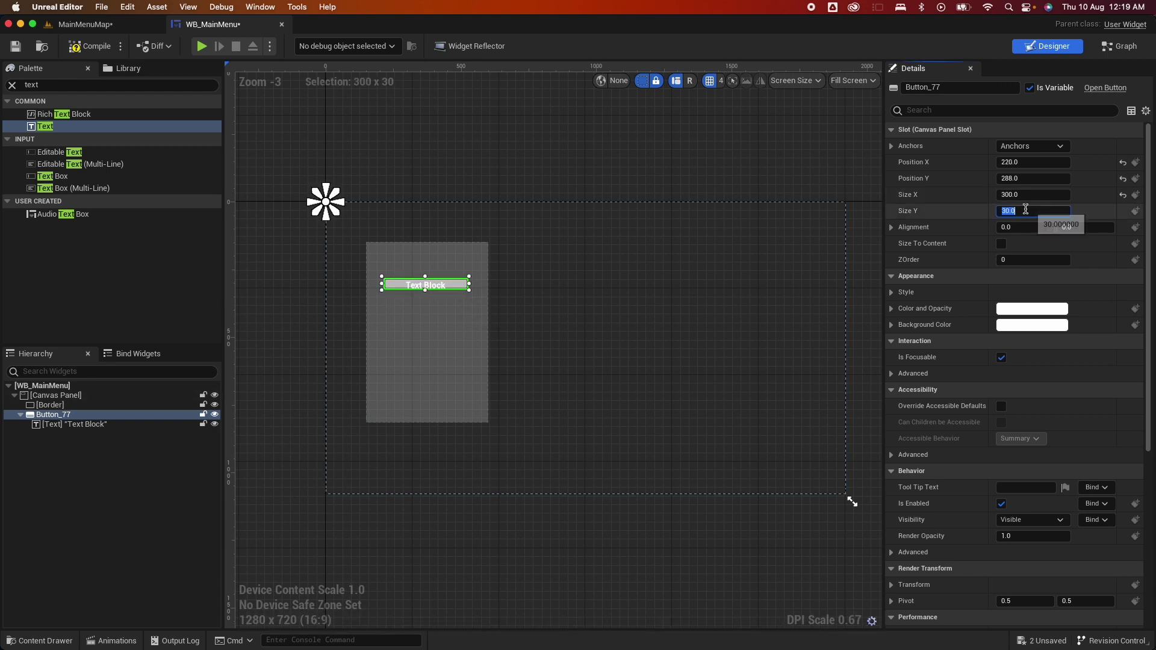
pyautogui.write('86')
pyautogui.press('Return')
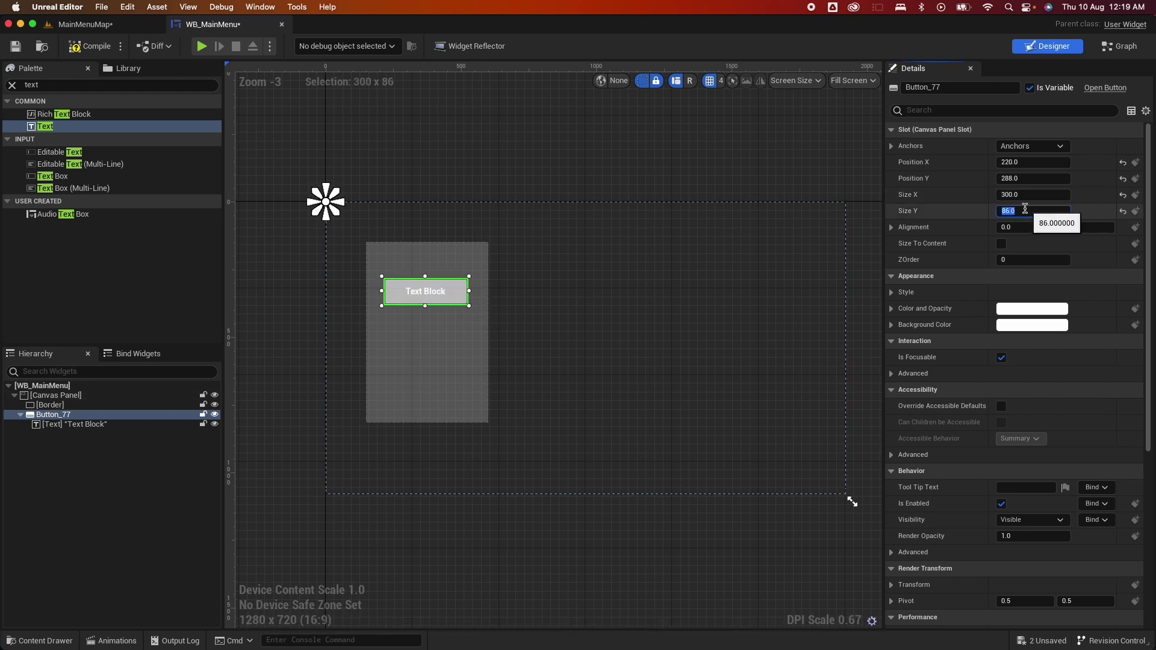
pyautogui.click(475, 310)
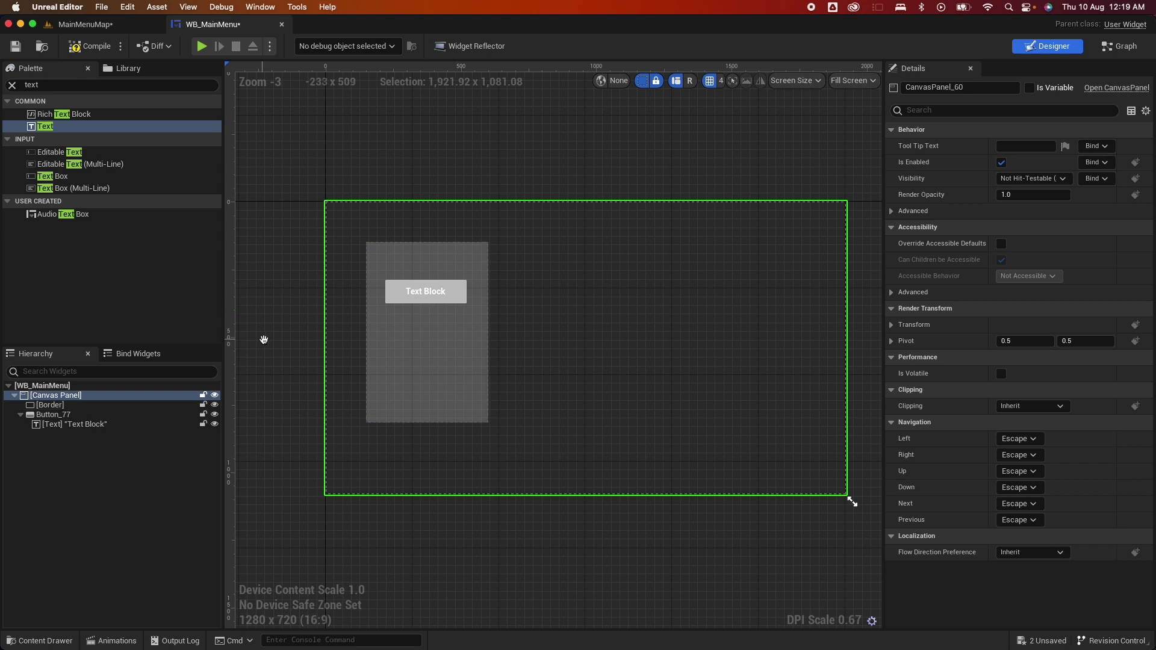
# Change the text inside the button to "Play"
pyautogui.click(420, 295)
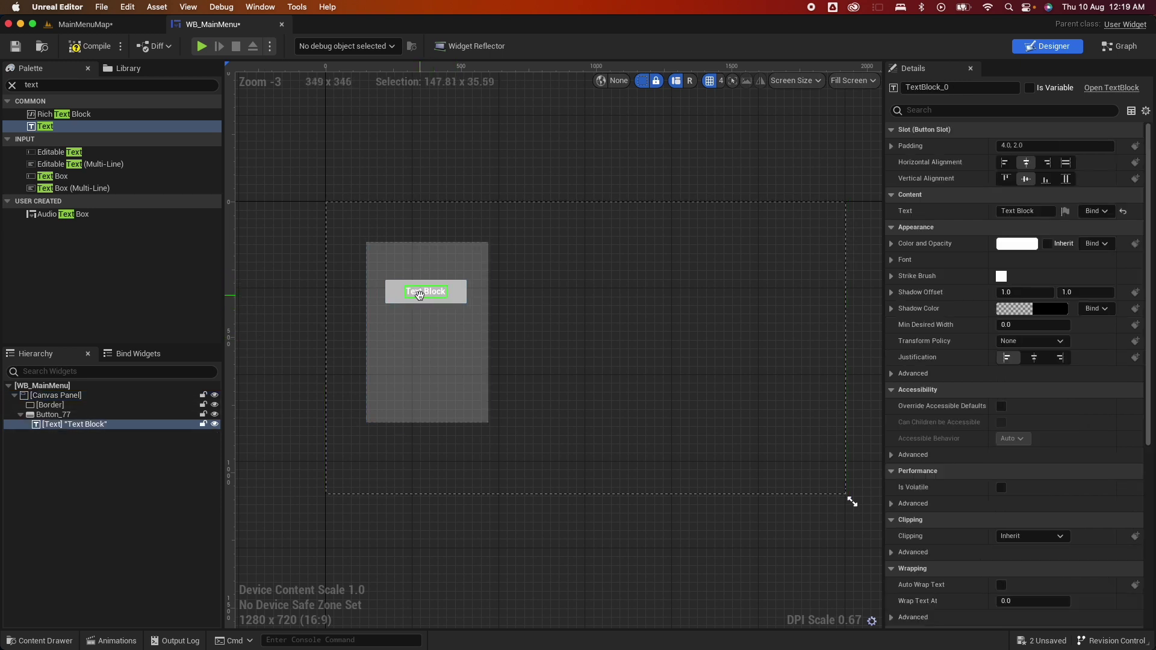
pyautogui.moveTo(1034, 211); pyautogui.dragTo(970, 212)
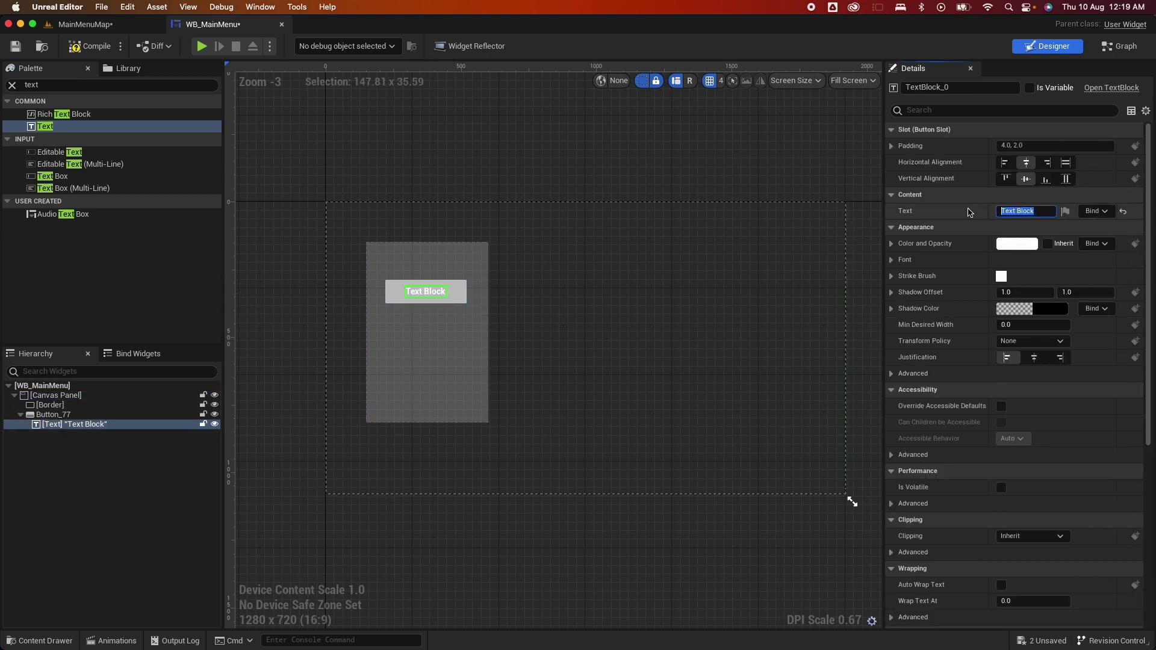
pyautogui.write('Play')
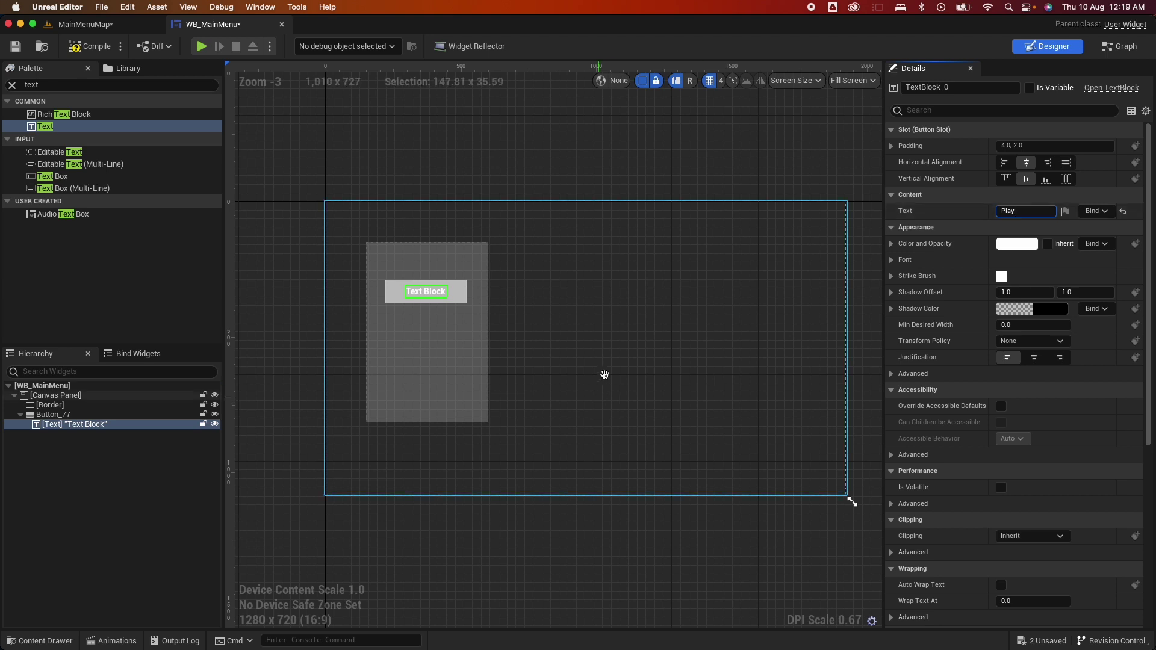
pyautogui.click(604, 377)
# Set the Play text's color to black and save that color to the color picker's swatch bar
pyautogui.click(427, 293)
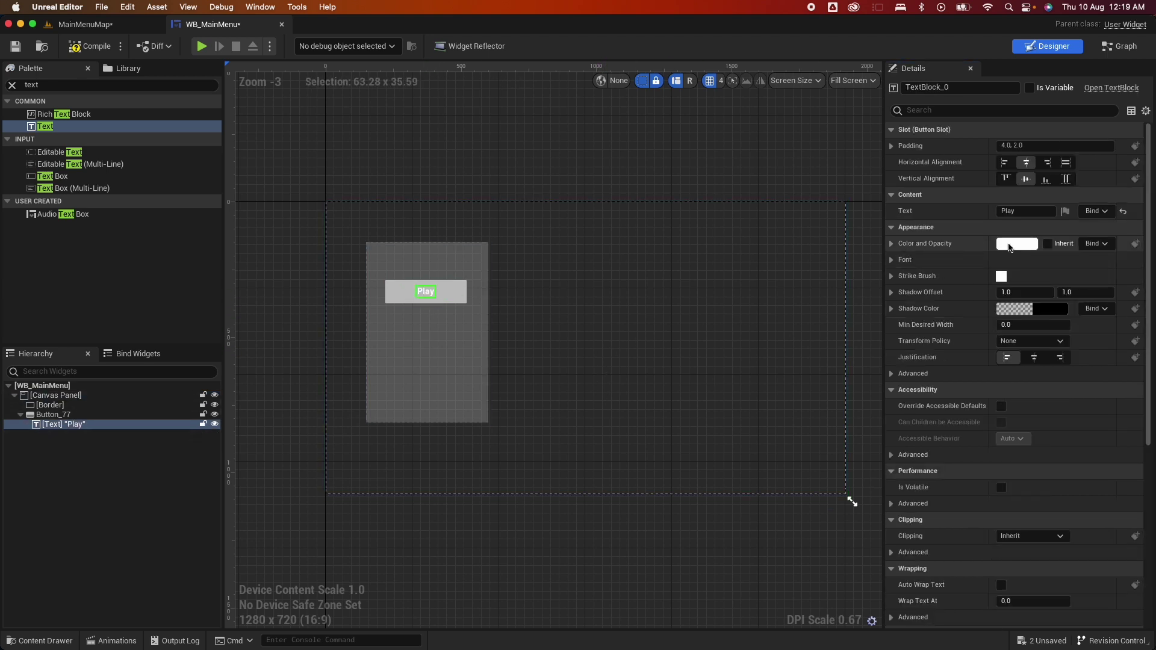
pyautogui.click(1010, 245)
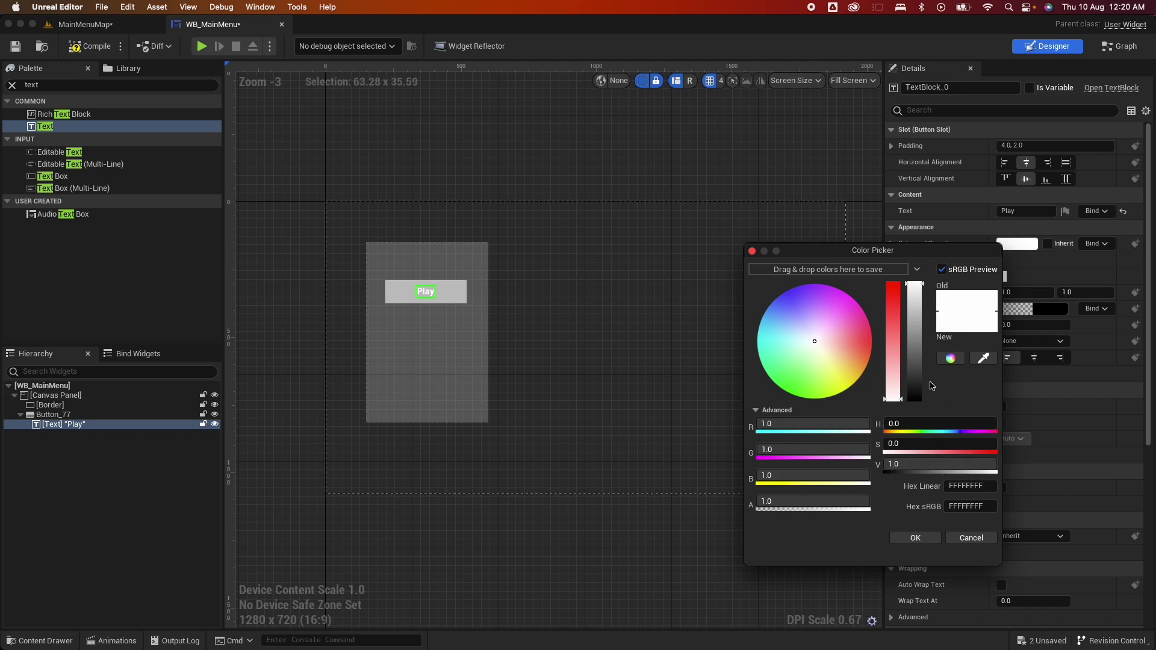
pyautogui.click(917, 402)
pyautogui.moveTo(961, 321); pyautogui.dragTo(828, 268)
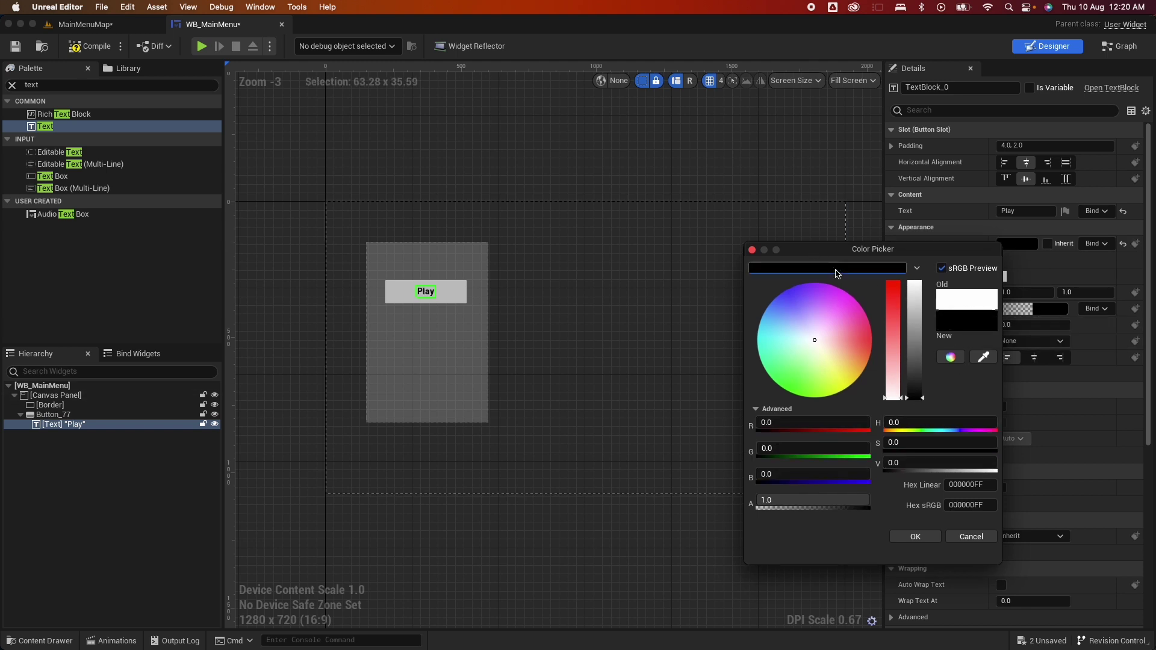
pyautogui.click(915, 537)
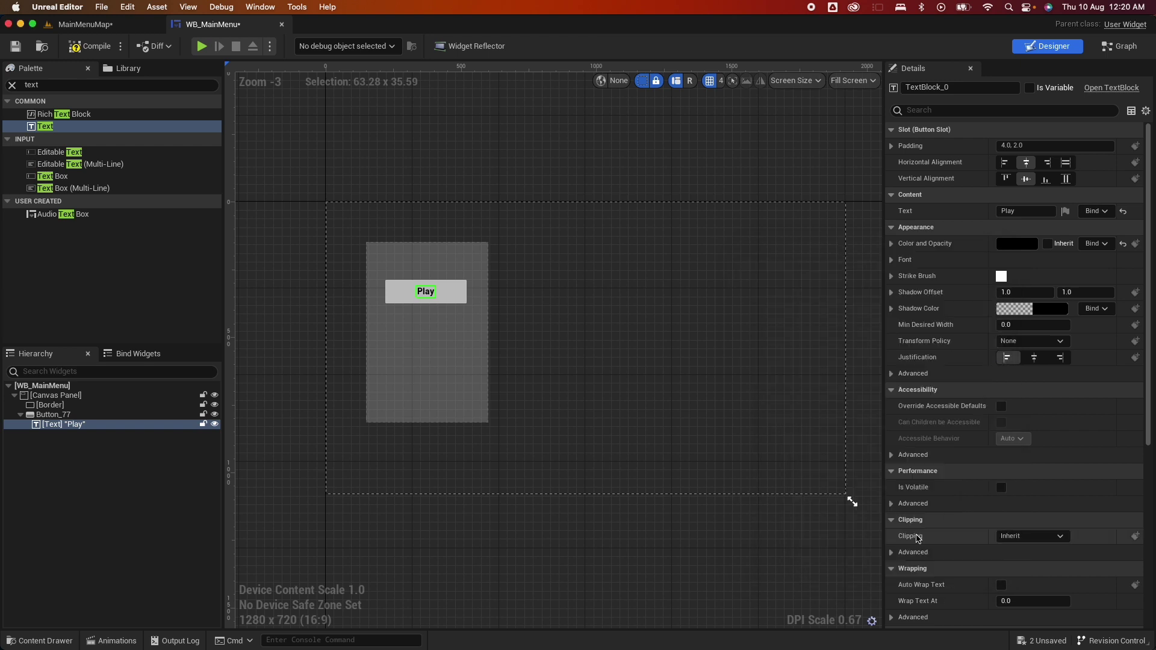
# Rename the button that holds the Play text as PlayButton
pyautogui.keyDown('ctrl'); pyautogui.click(62, 416); pyautogui.keyUp('ctrl')
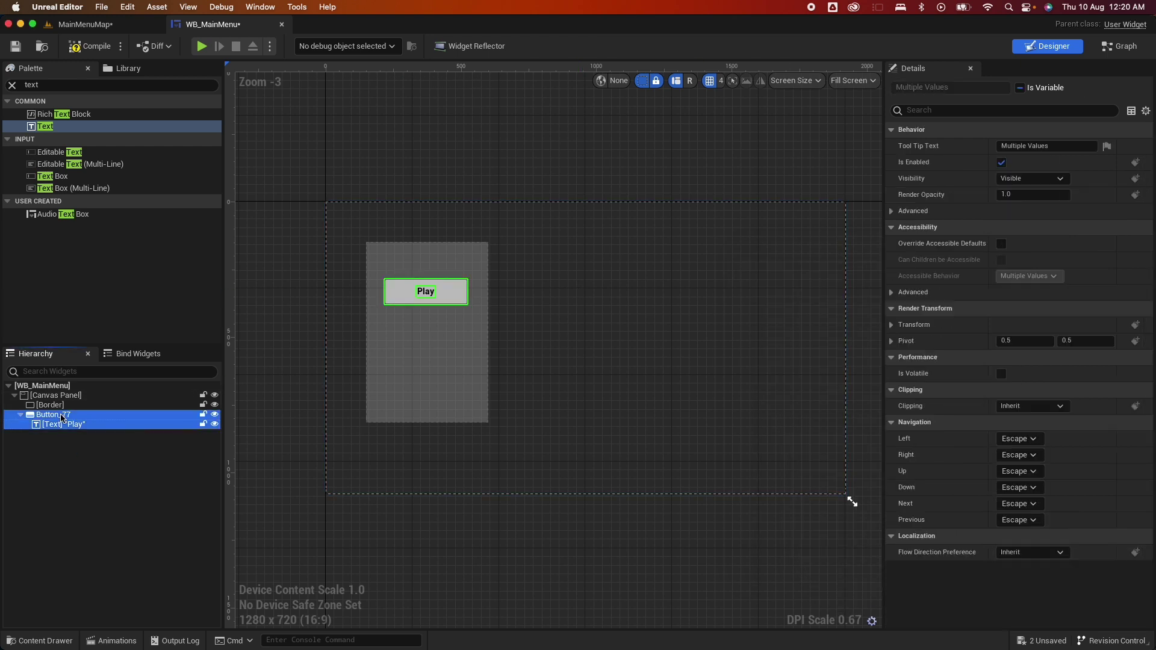
pyautogui.click(115, 450)
pyautogui.click(53, 414)
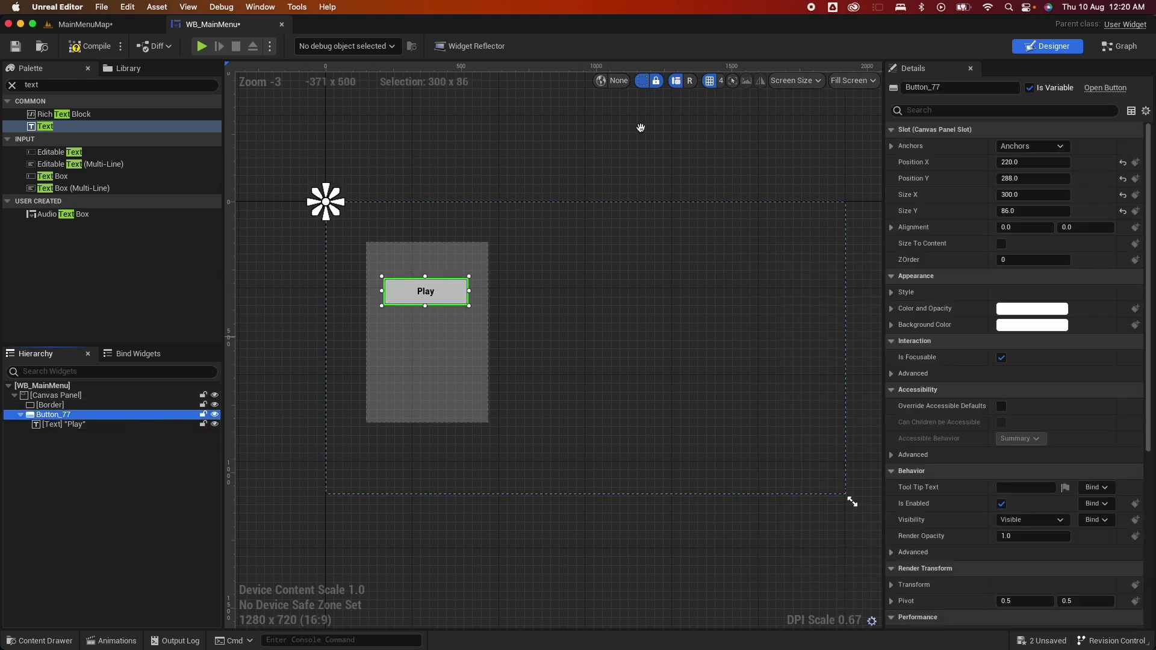
pyautogui.click(953, 89)
pyautogui.write('PLay')
pyautogui.press('BackSpace')
pyautogui.press('BackSpace')
pyautogui.press('BackSpace')
pyautogui.write('layButton')
pyautogui.press('Return')
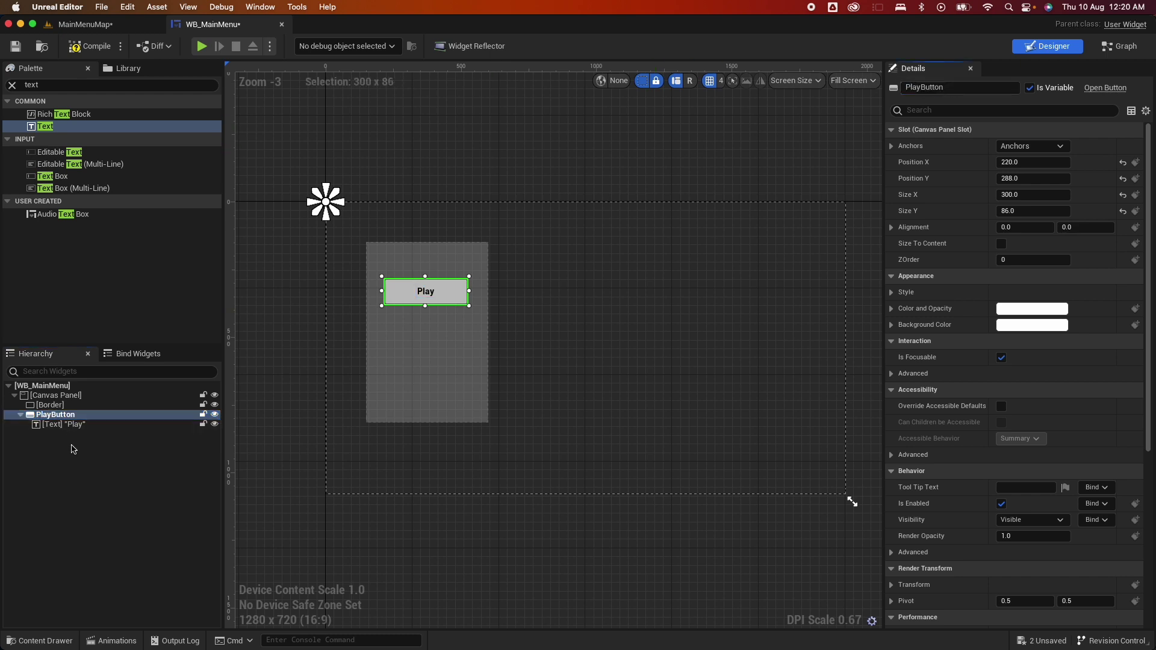
# Duplicate PlayButton and place the copy below it on the border at X 220, Y 464
pyautogui.click(67, 416)
pyautogui.press('super+d')
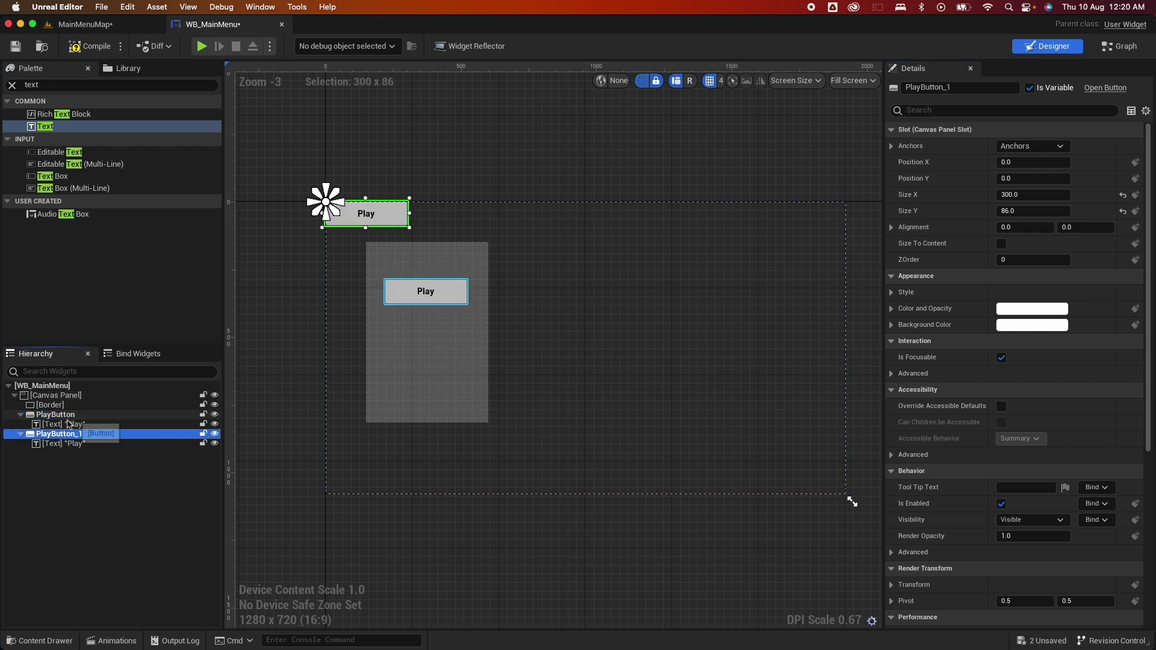
pyautogui.moveTo(390, 220); pyautogui.dragTo(449, 346)
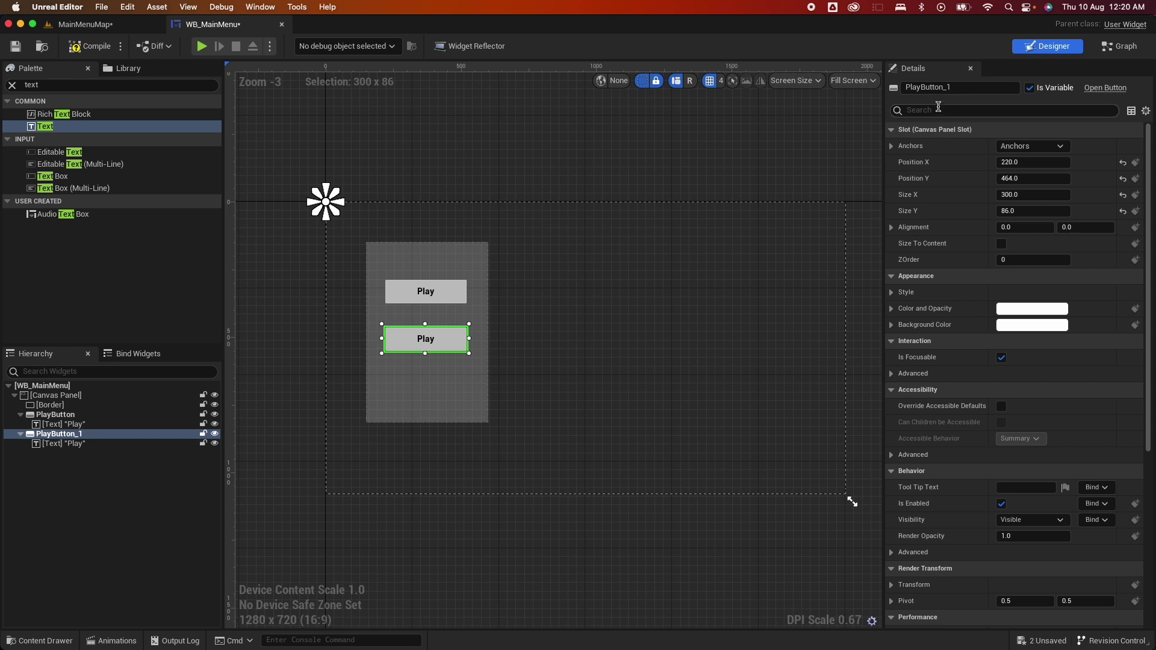
# Rename the duplicated button as CreditsButton
pyautogui.moveTo(921, 89); pyautogui.dragTo(874, 86)
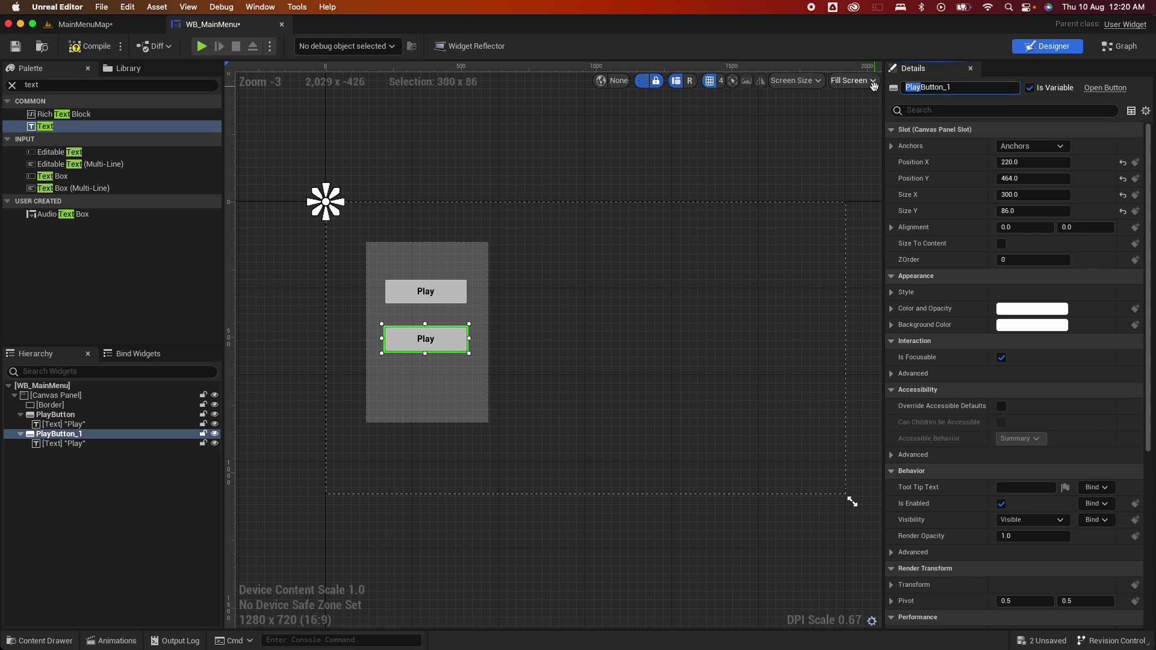
pyautogui.write('Credits')
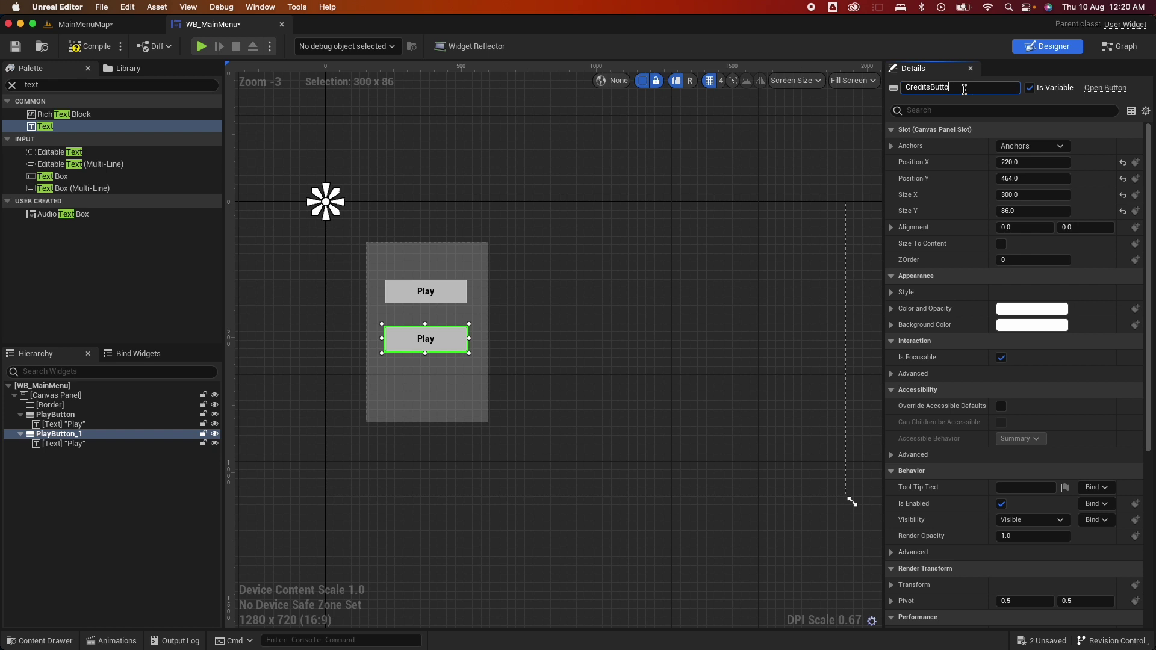
pyautogui.press('Return')
# Change the text inside CreditsButton to "Credits"
pyautogui.click(57, 444)
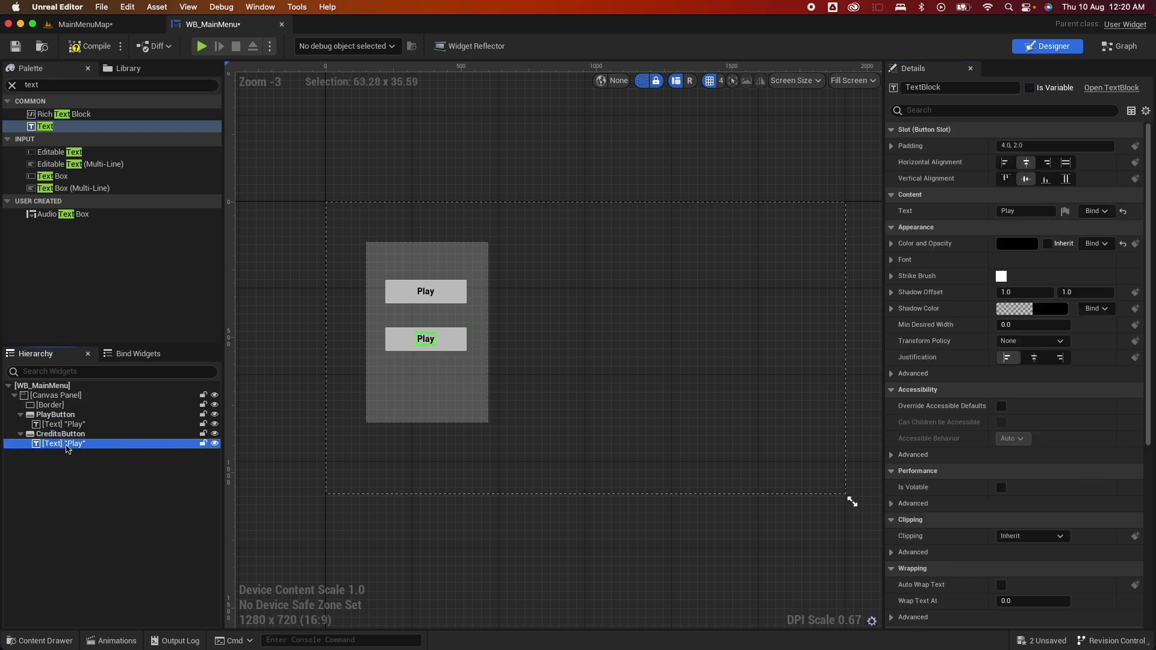
pyautogui.click(1000, 211)
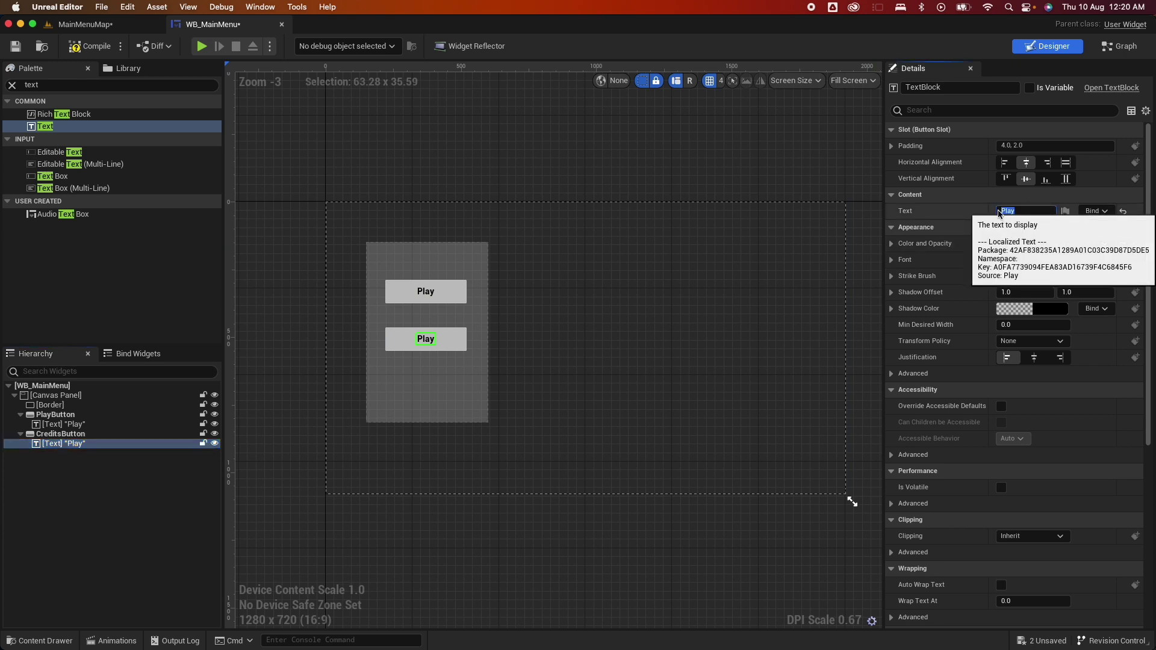
pyautogui.write('Credits')
pyautogui.press('Return')
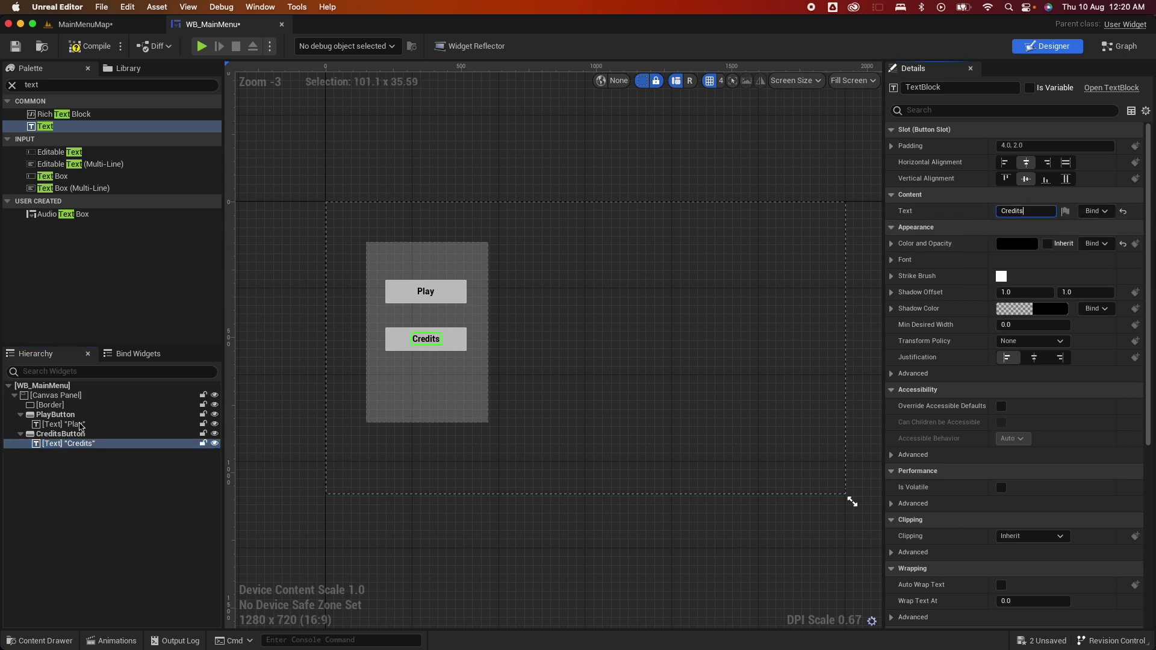
# Duplicate CreditsButton and place the copy below it on the border at about X 228, Y 644
pyautogui.click(58, 435)
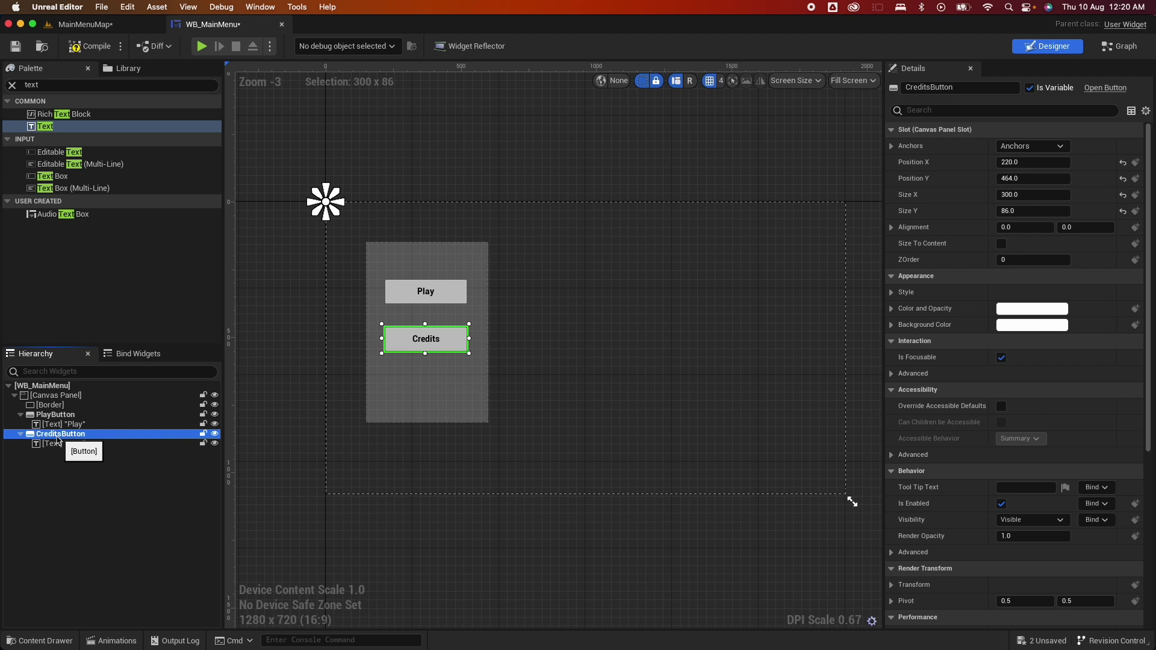
pyautogui.hotkey('ctrl', 'd')
pyautogui.moveTo(383, 212); pyautogui.dragTo(445, 392)
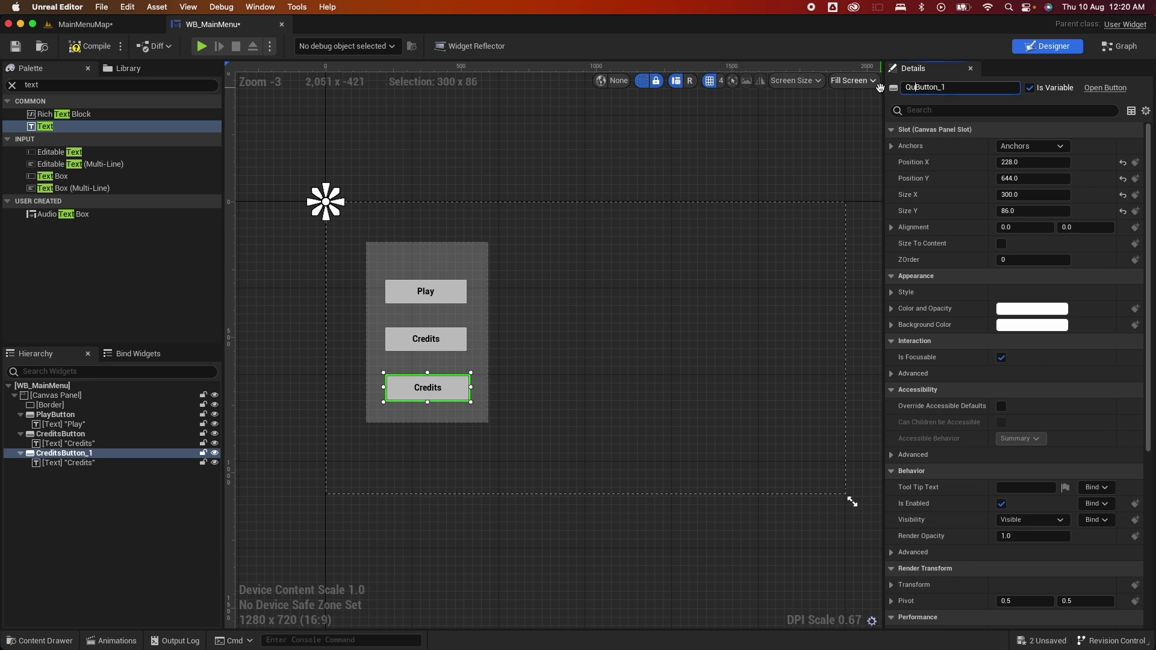
# Rename the third button as QuitButton and change its text to "Quit"
pyautogui.press('Return')
pyautogui.click(1027, 211)
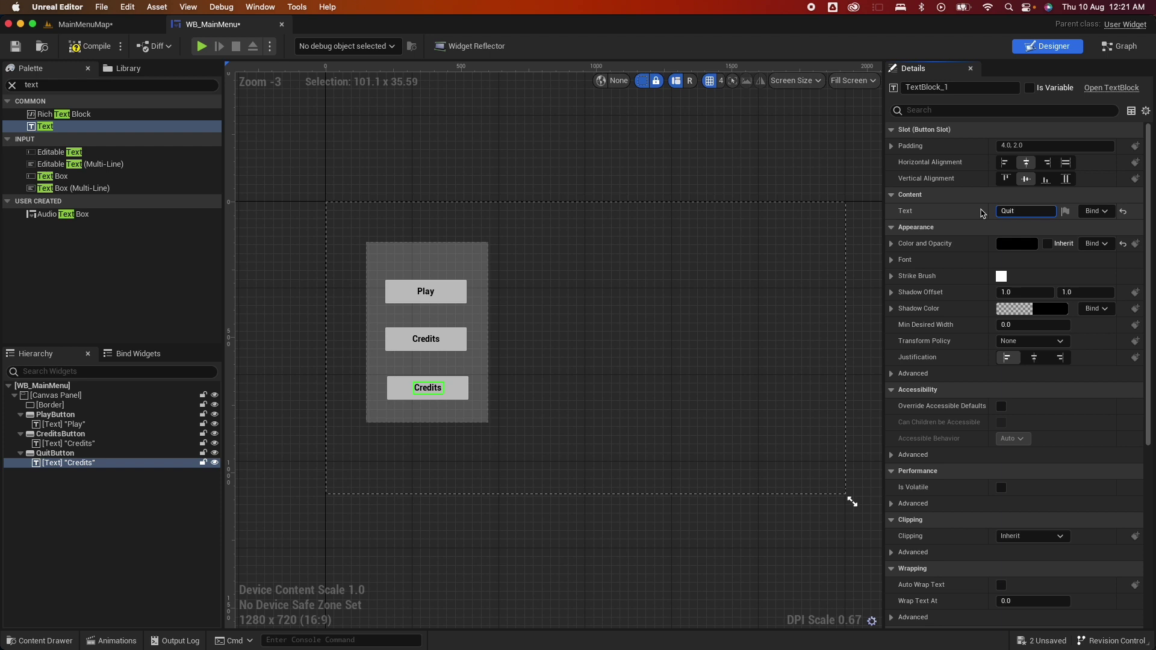
pyautogui.write('Quit')
pyautogui.click(361, 142)
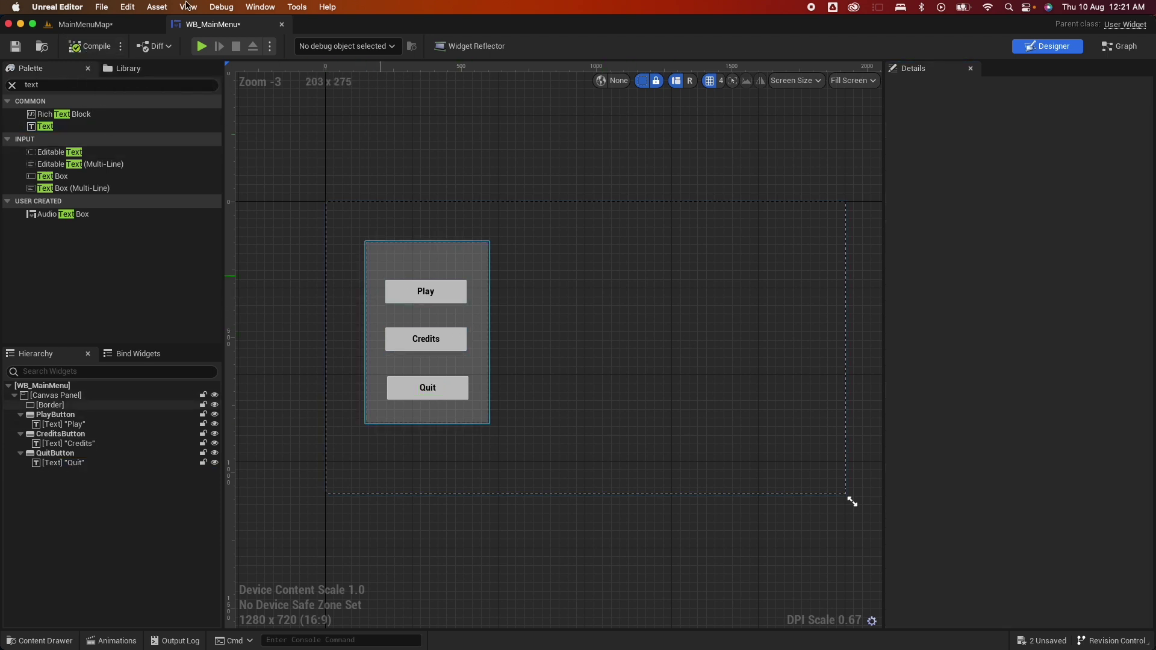
# Open the Level Blueprint of MainMenuMap and delete its Event Tick node
pyautogui.click(84, 24)
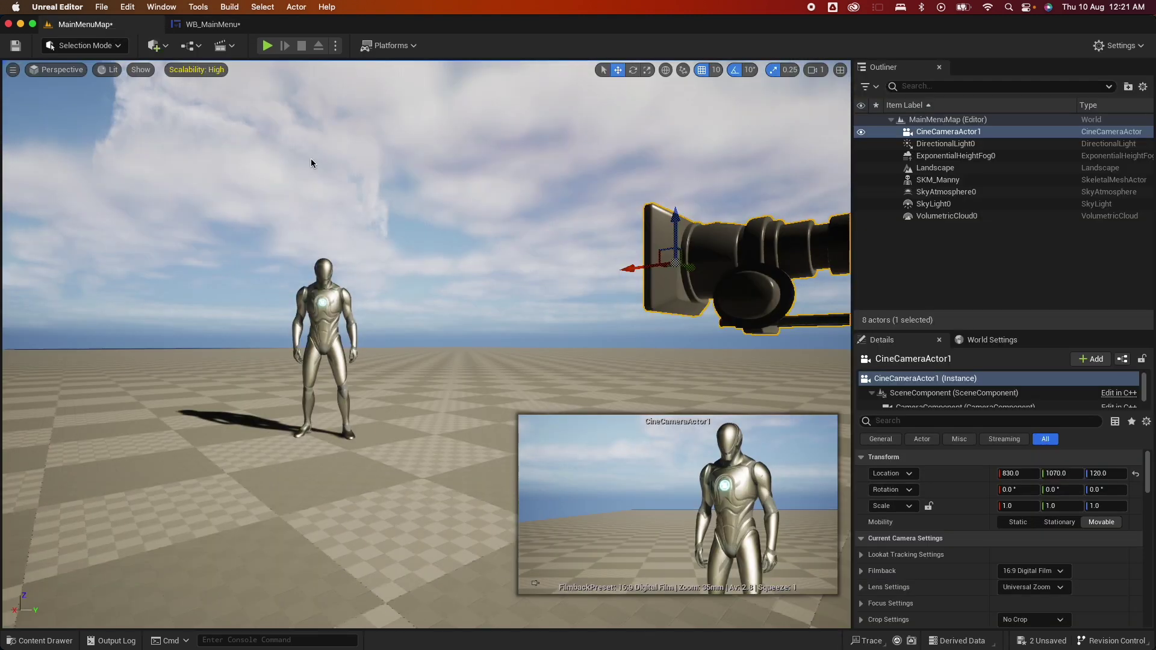
pyautogui.click(200, 47)
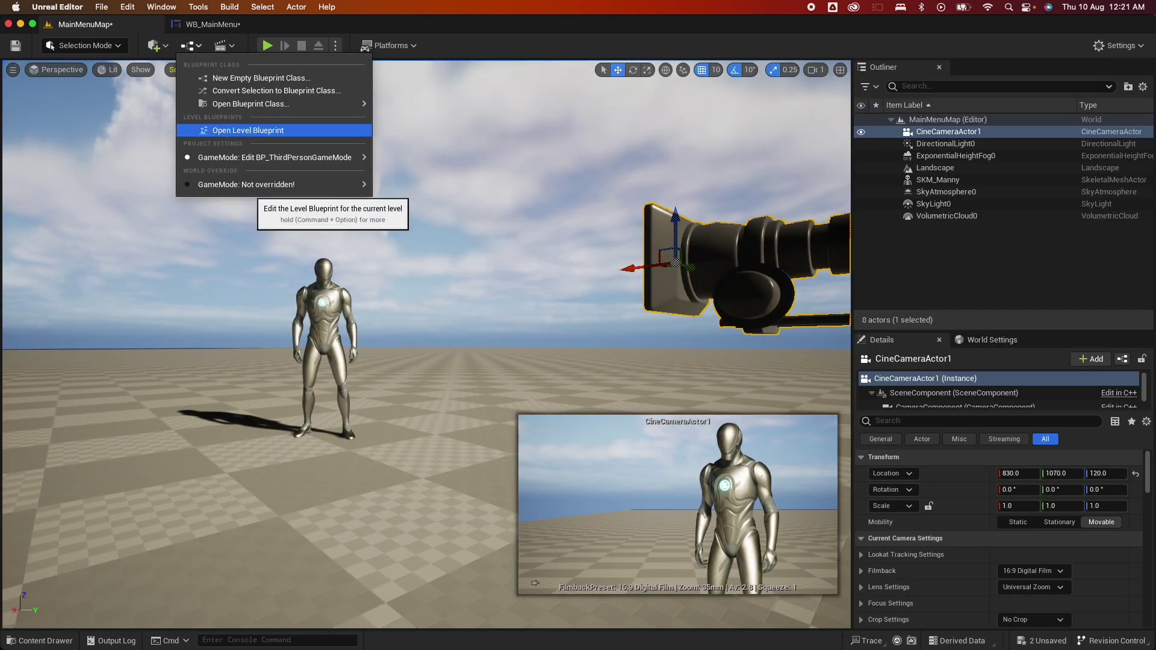
pyautogui.click(251, 136)
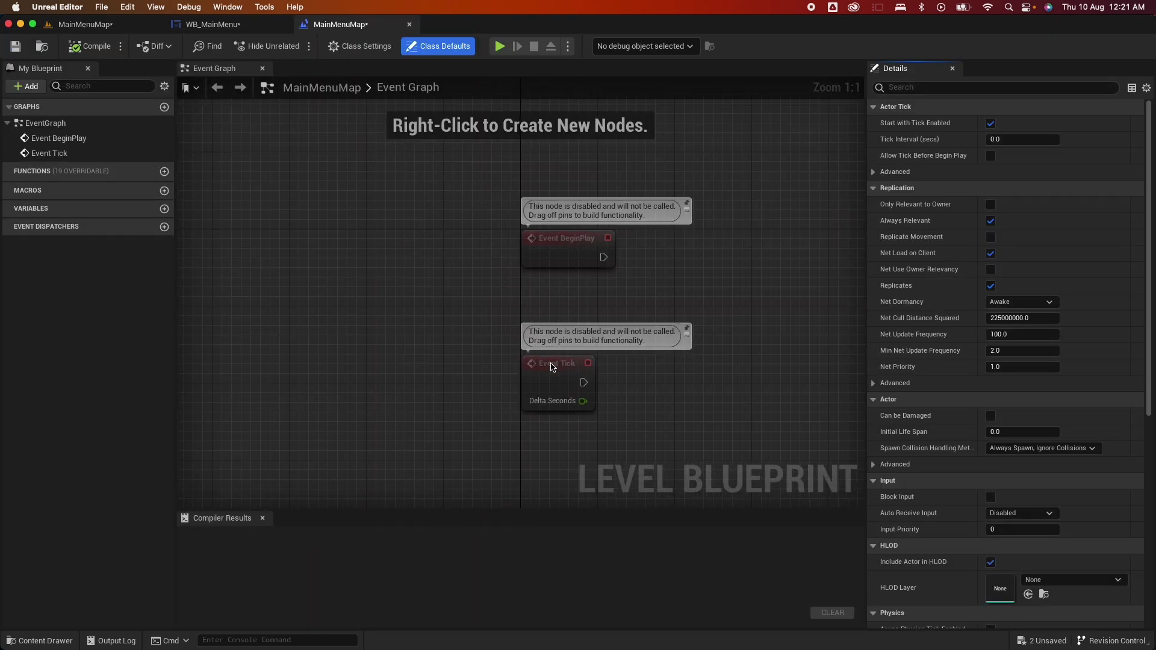
pyautogui.moveTo(466, 329); pyautogui.dragTo(620, 443)
pyautogui.press('Delete')
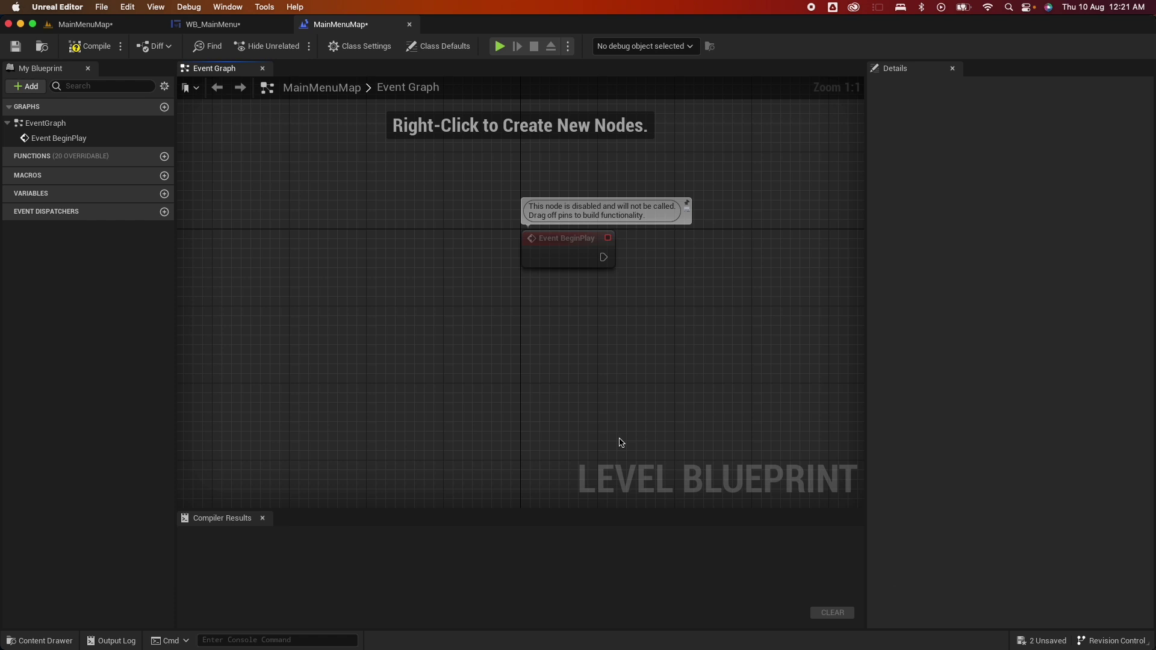
# Add a Create Widget node after Event BeginPlay and set its class to WB_MainMenu
pyautogui.press('Home')
pyautogui.moveTo(519, 324); pyautogui.dragTo(591, 326)
pyautogui.write('create wid')
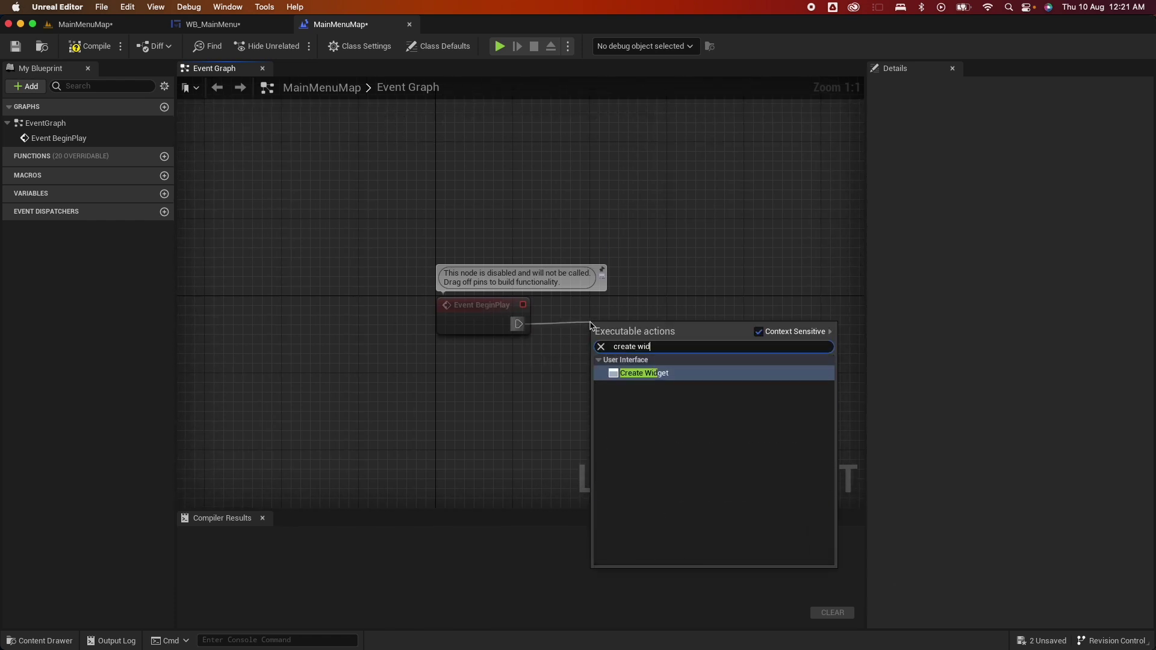
pyautogui.click(642, 374)
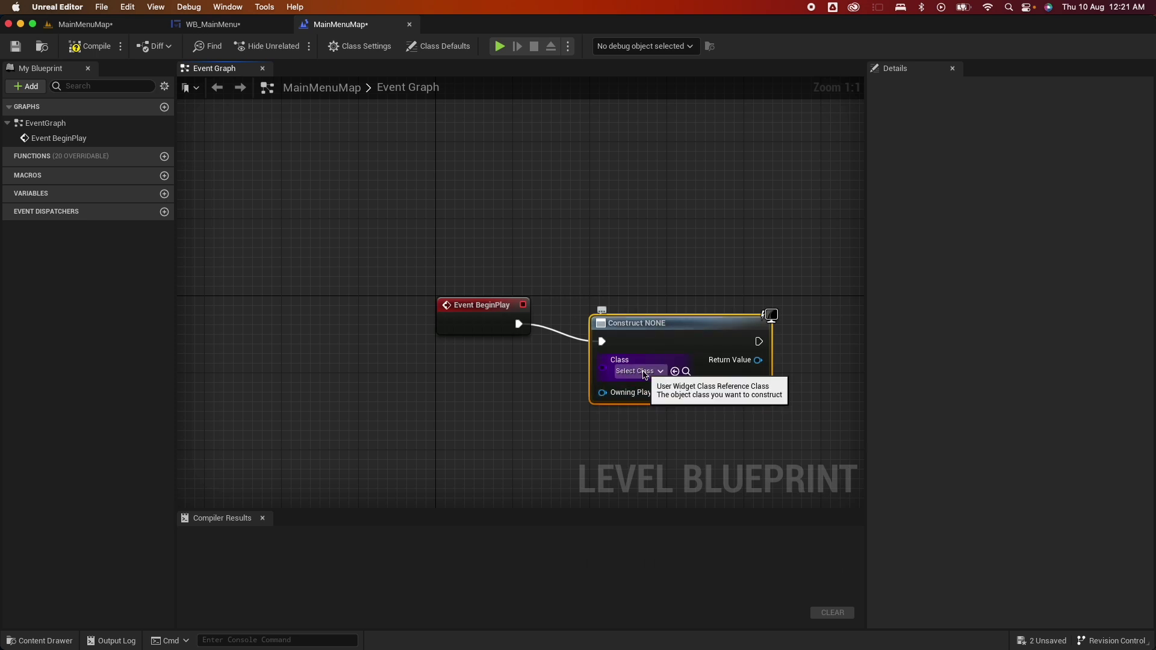
pyautogui.click(643, 373)
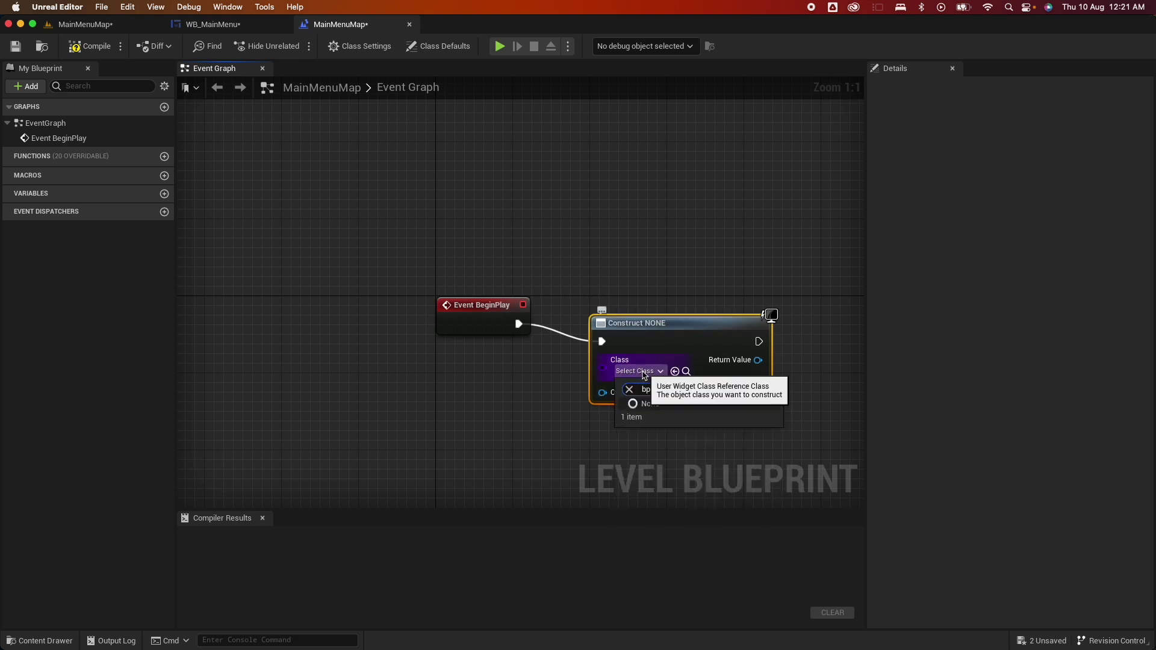
pyautogui.write('wb')
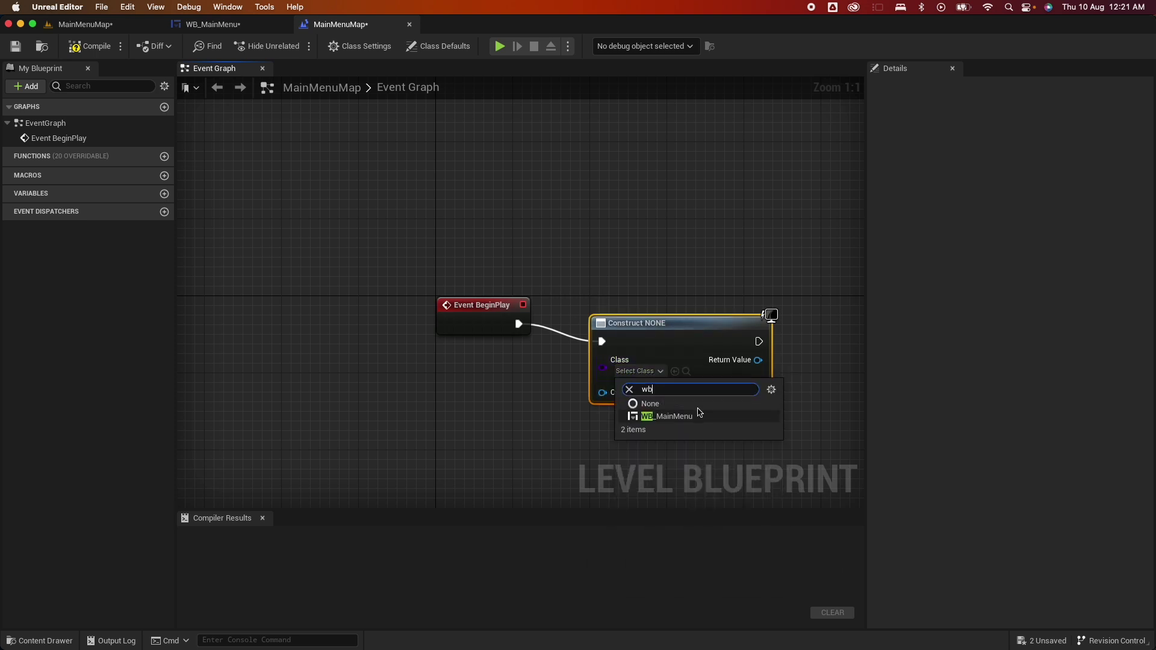
pyautogui.click(691, 414)
# Add an Add to Viewport node from the widget's Return Value, align it beside the Create Widget node, and compile the Level Blueprint
pyautogui.hscroll(5, 698, 397)
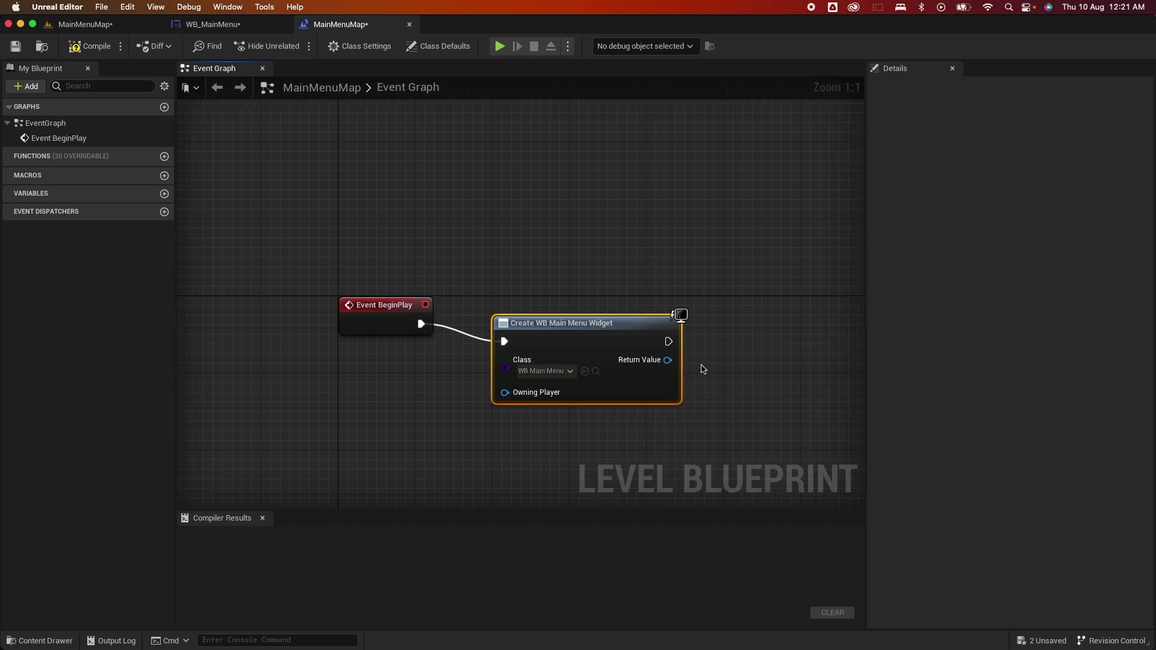
pyautogui.moveTo(668, 360); pyautogui.dragTo(740, 362)
pyautogui.write('create')
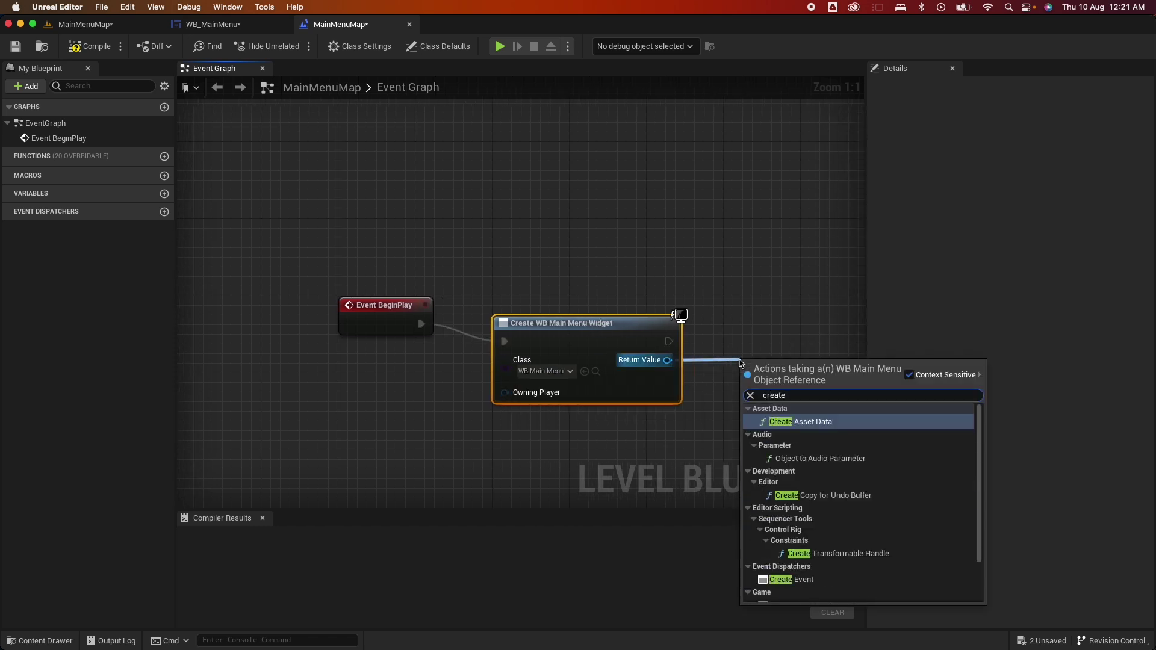
pyautogui.press('BackSpace')
pyautogui.press('BackSpace')
pyautogui.press('BackSpace')
pyautogui.press('BackSpace')
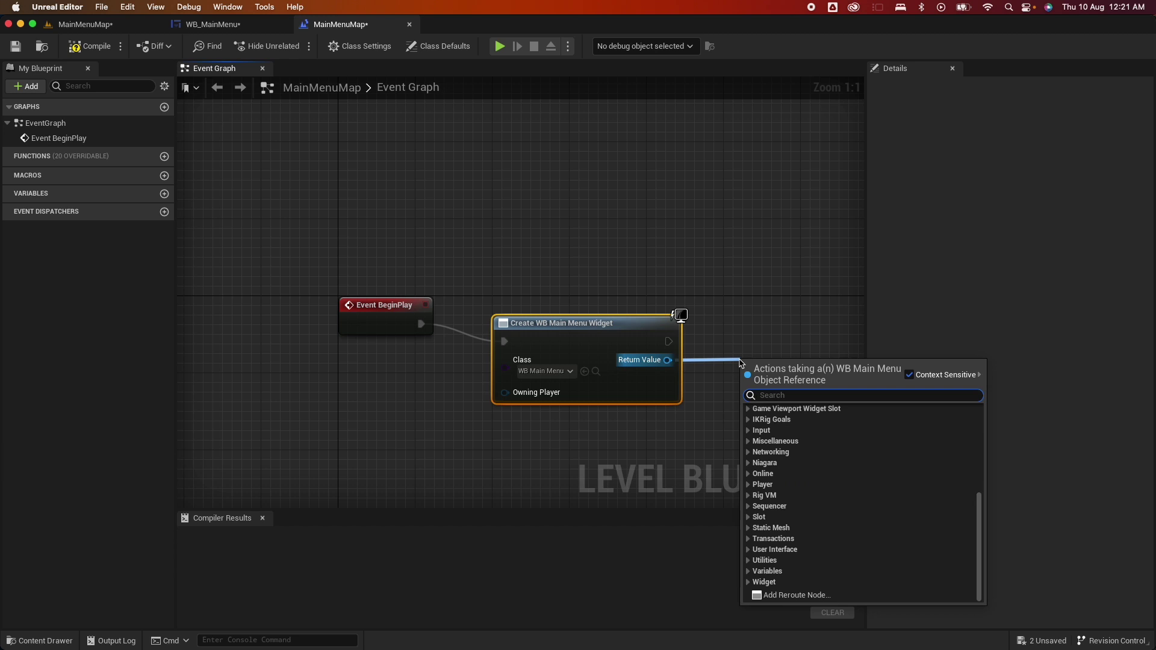
pyautogui.write('add to vi')
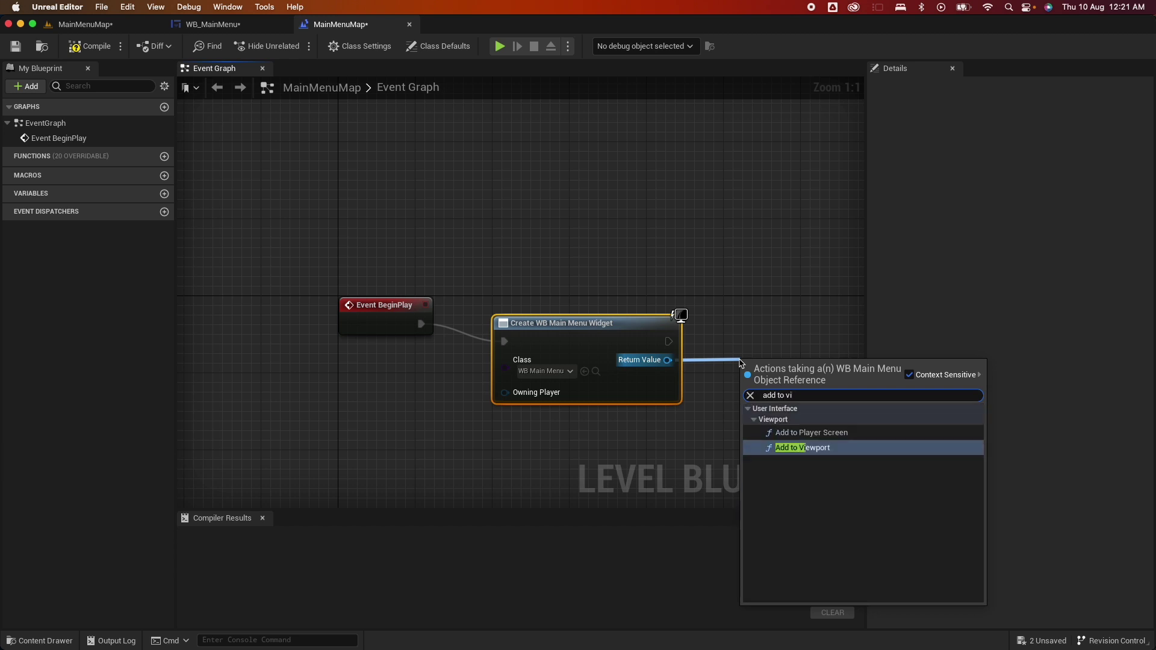
pyautogui.click(794, 447)
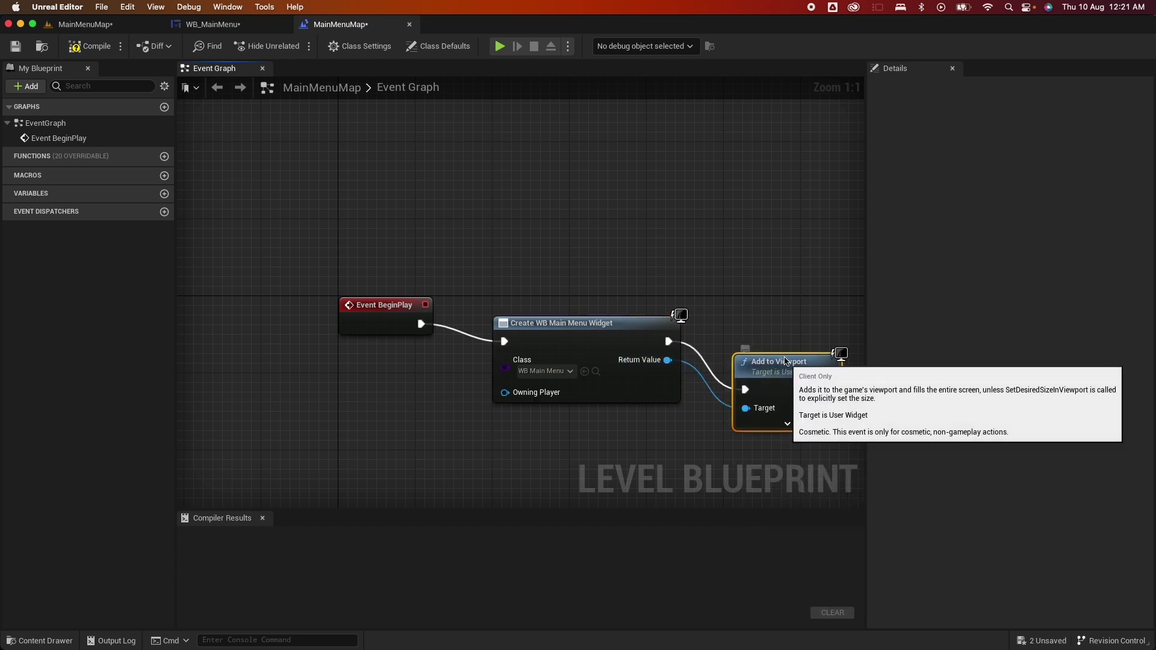
pyautogui.moveTo(785, 360); pyautogui.dragTo(785, 321)
pyautogui.click(89, 45)
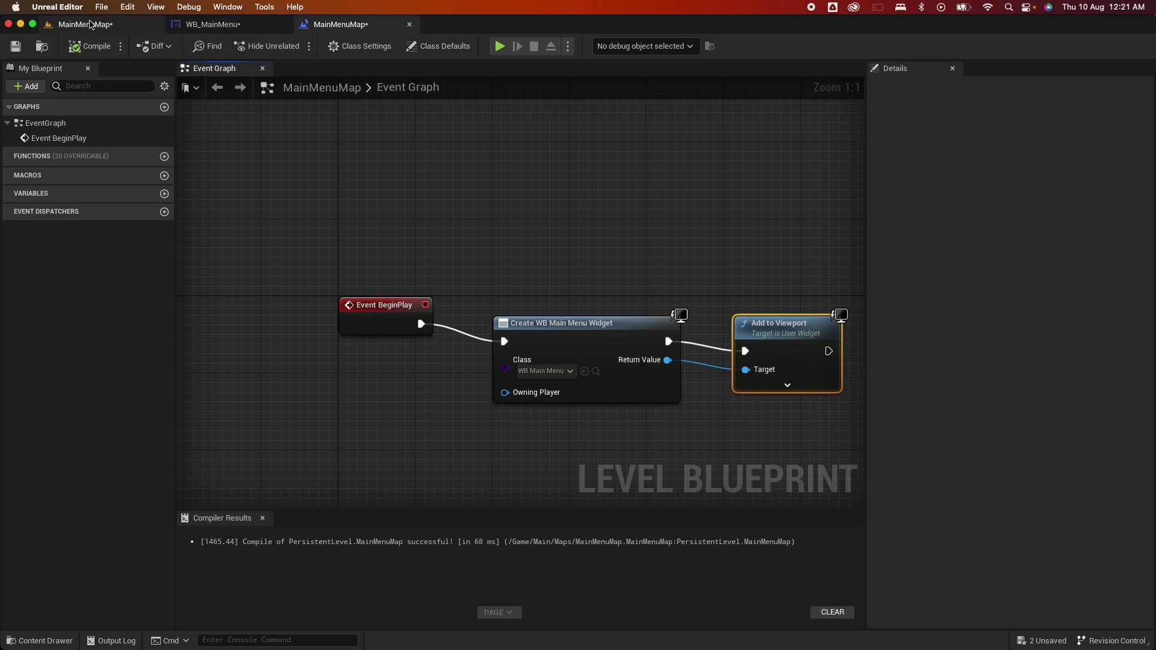
# Play MainMenuMap to check that the menu widget appears, then stop the session
pyautogui.click(89, 24)
pyautogui.hotkey('alt', 'p')
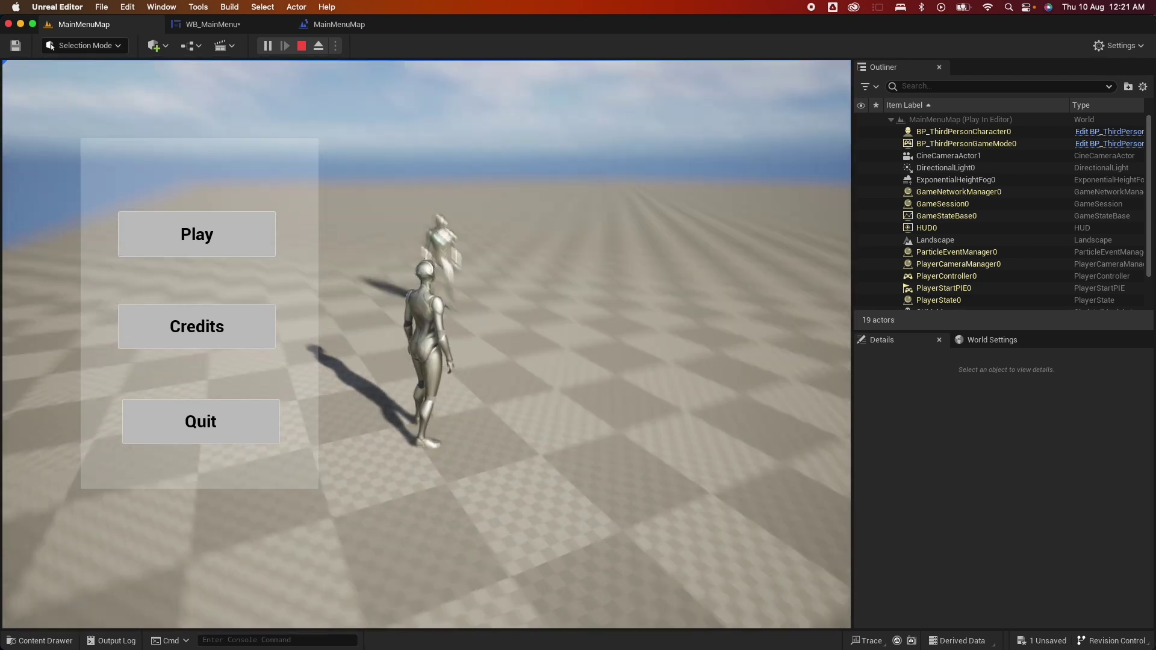
pyautogui.press('Escape')
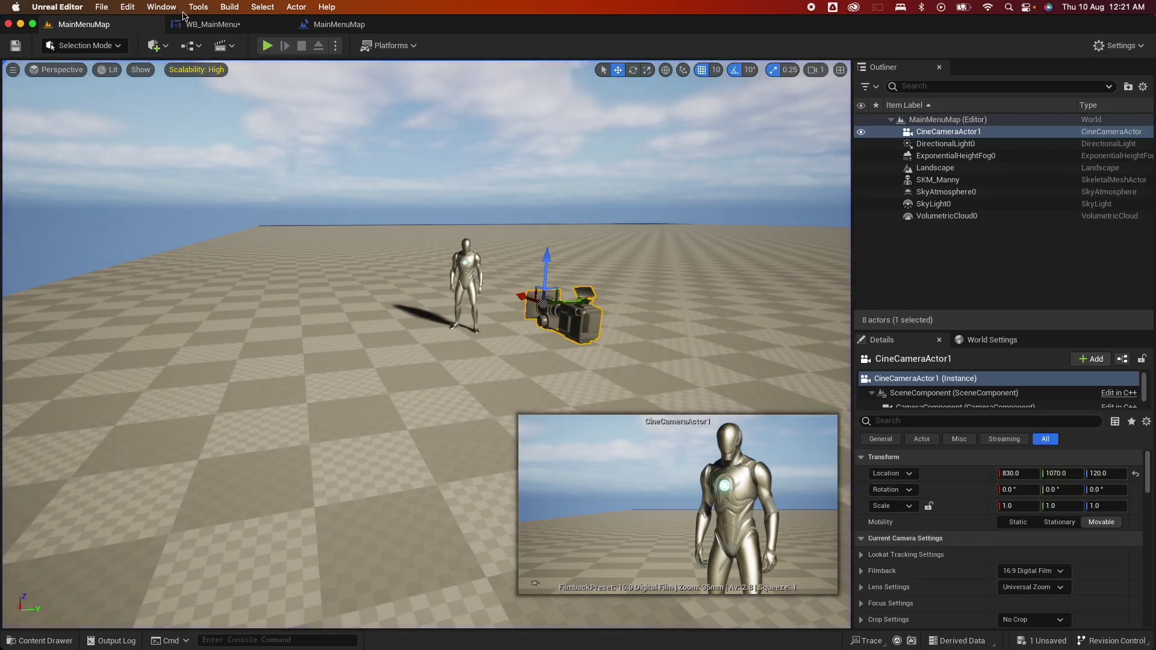
# Set MainMenuMap's GameMode Override to GameMode in the World Settings and save the level
pyautogui.click(990, 340)
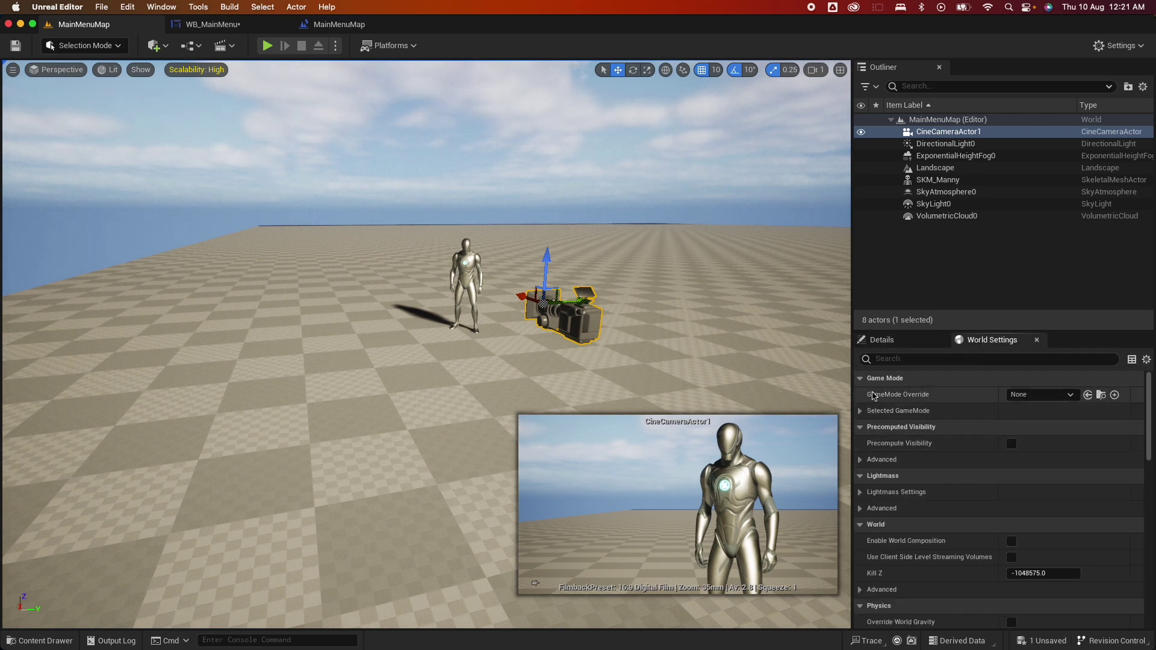
pyautogui.click(1058, 396)
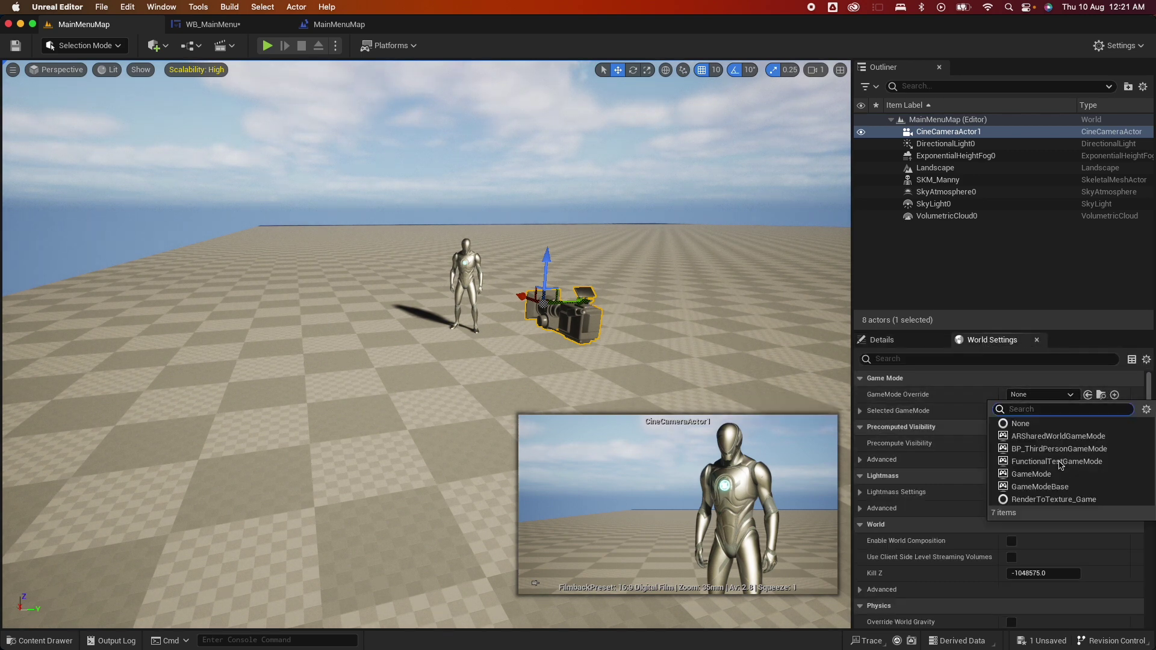
pyautogui.click(1044, 475)
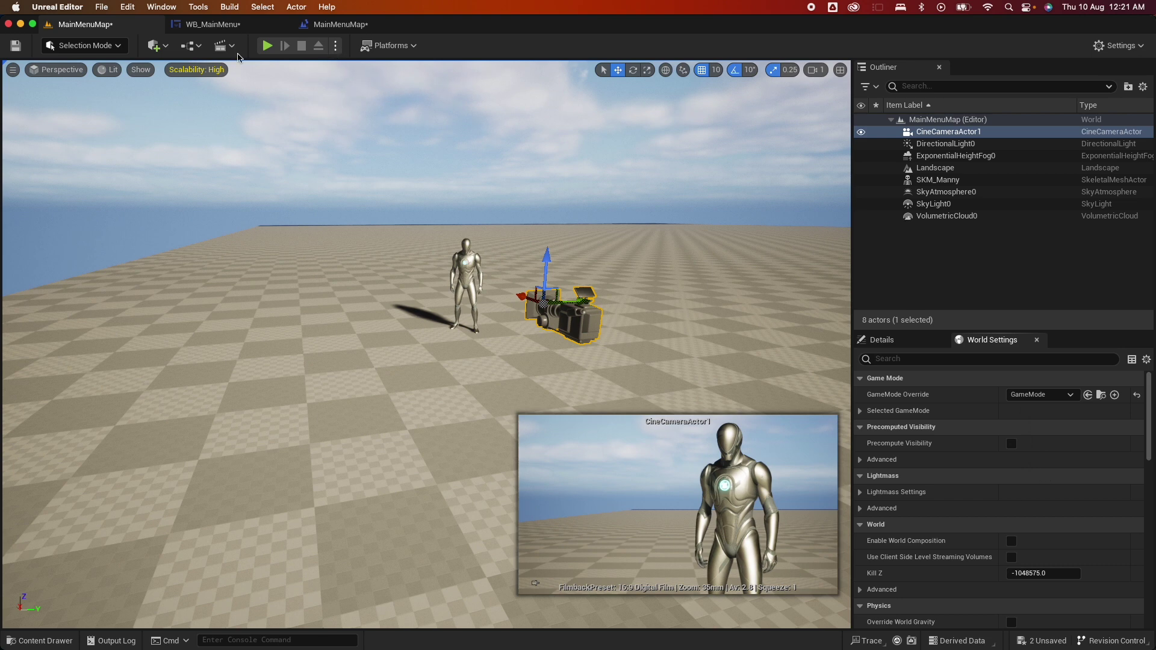
pyautogui.click(16, 49)
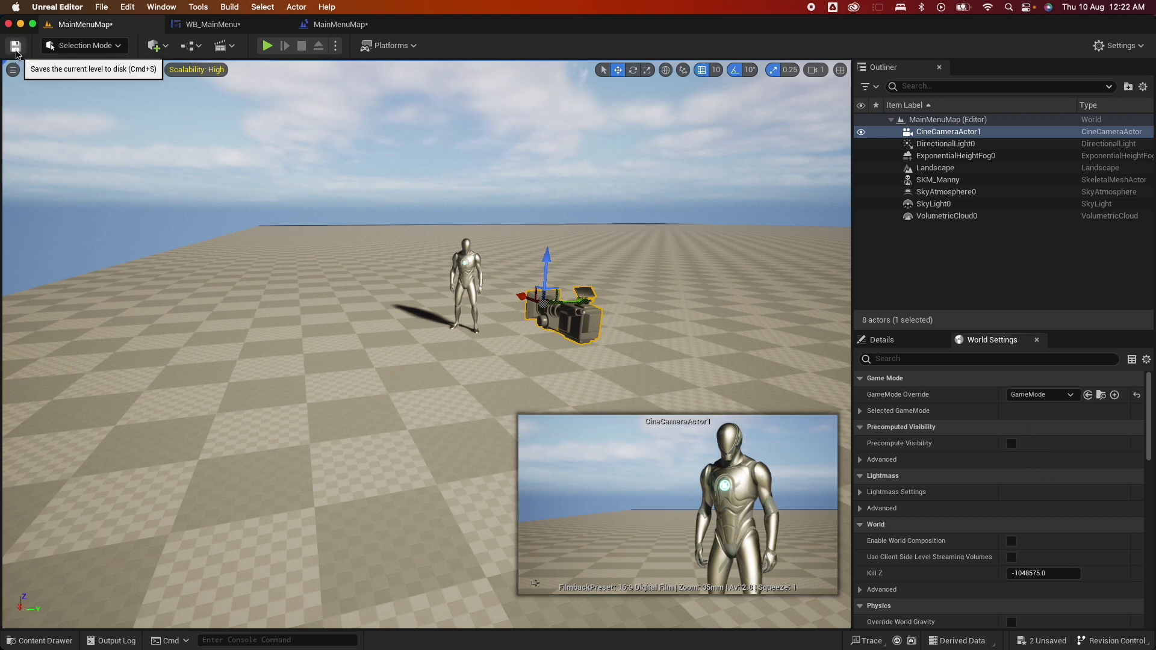
# Play the level again to check the menu with the overridden game mode, then stop it
pyautogui.click(267, 46)
pyautogui.click(530, 353)
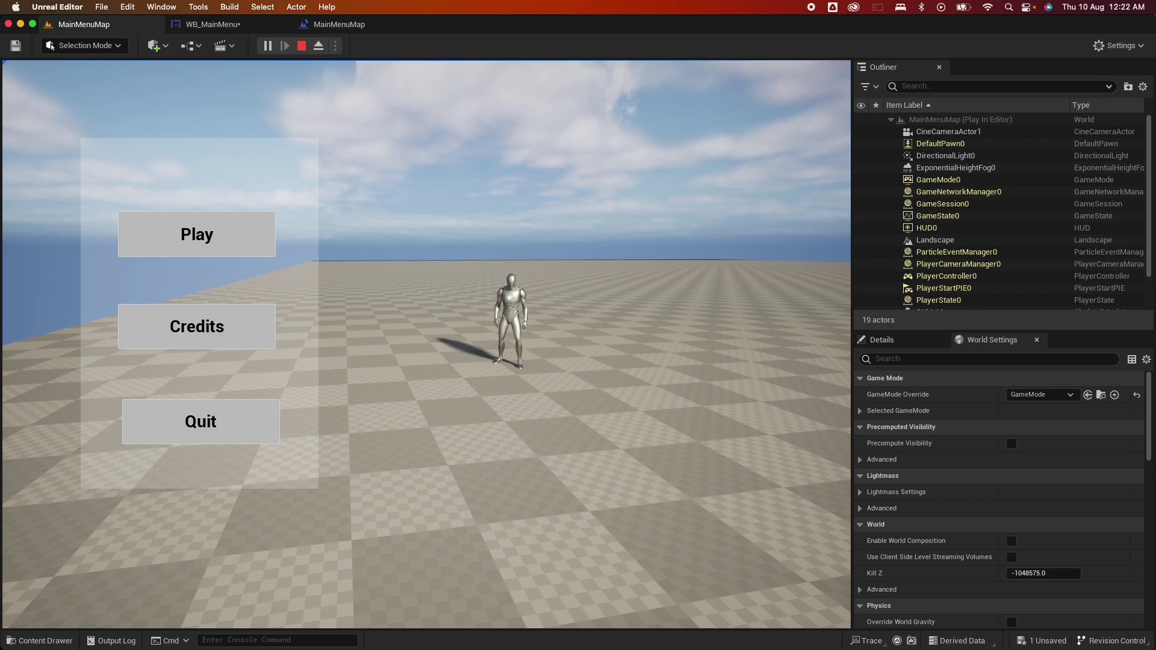
pyautogui.press('Escape')
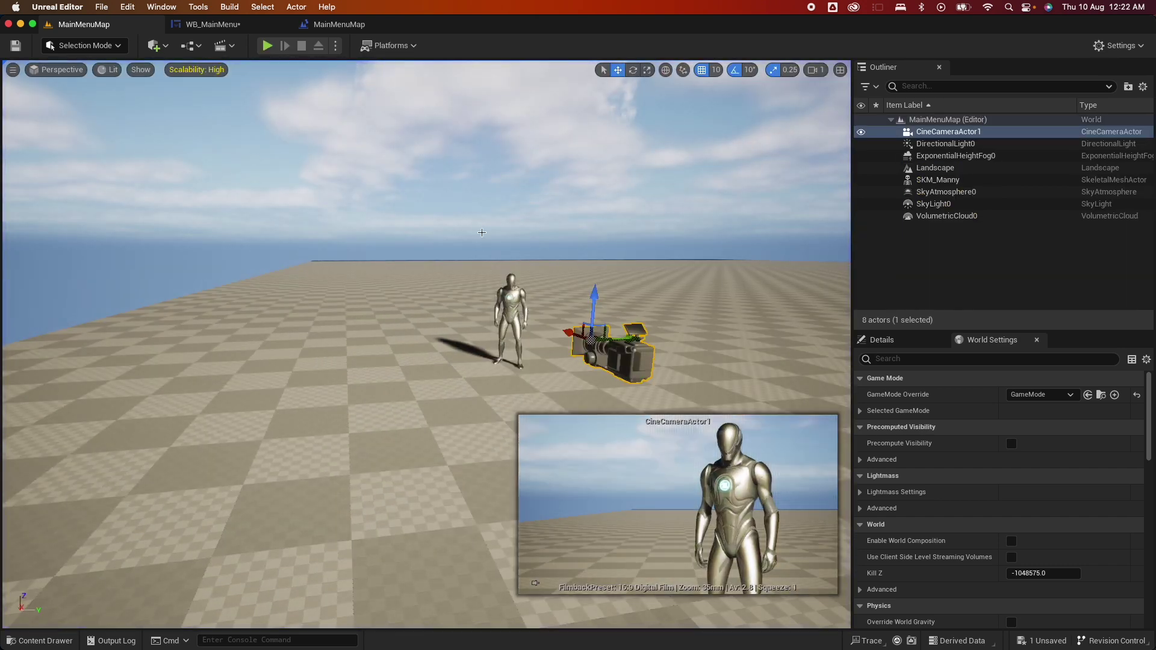
# Add an Image widget to WB_MainMenu's canvas, anchor it to fill the panel and stretch it to about 1,902 × 1,065
pyautogui.click(212, 24)
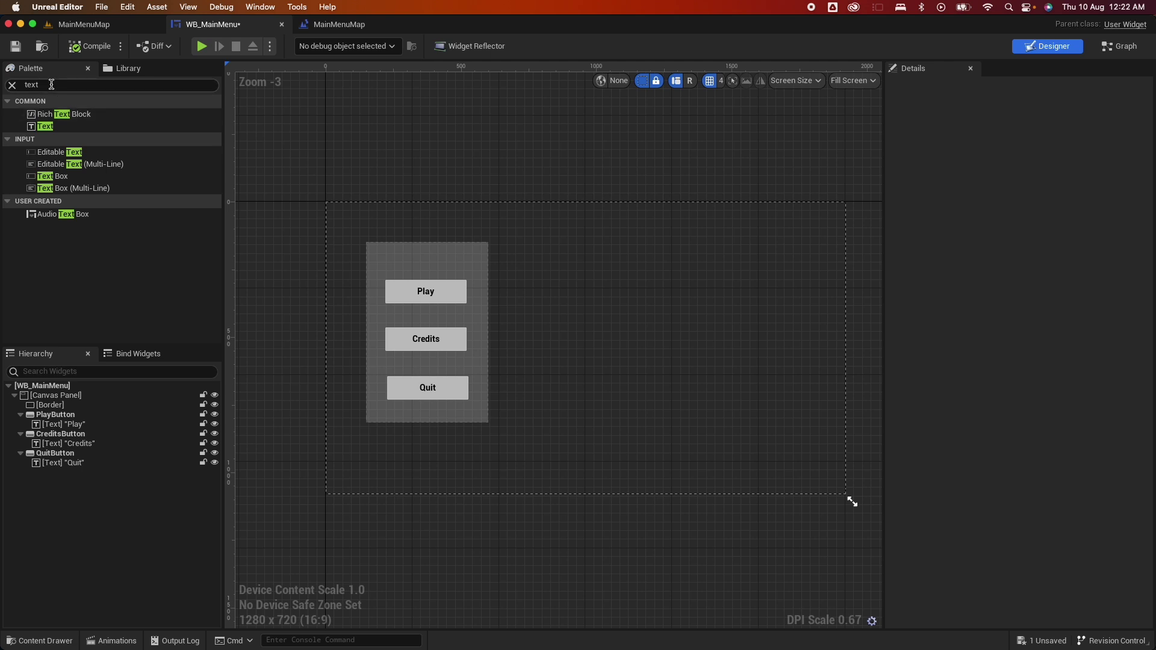
pyautogui.write('image')
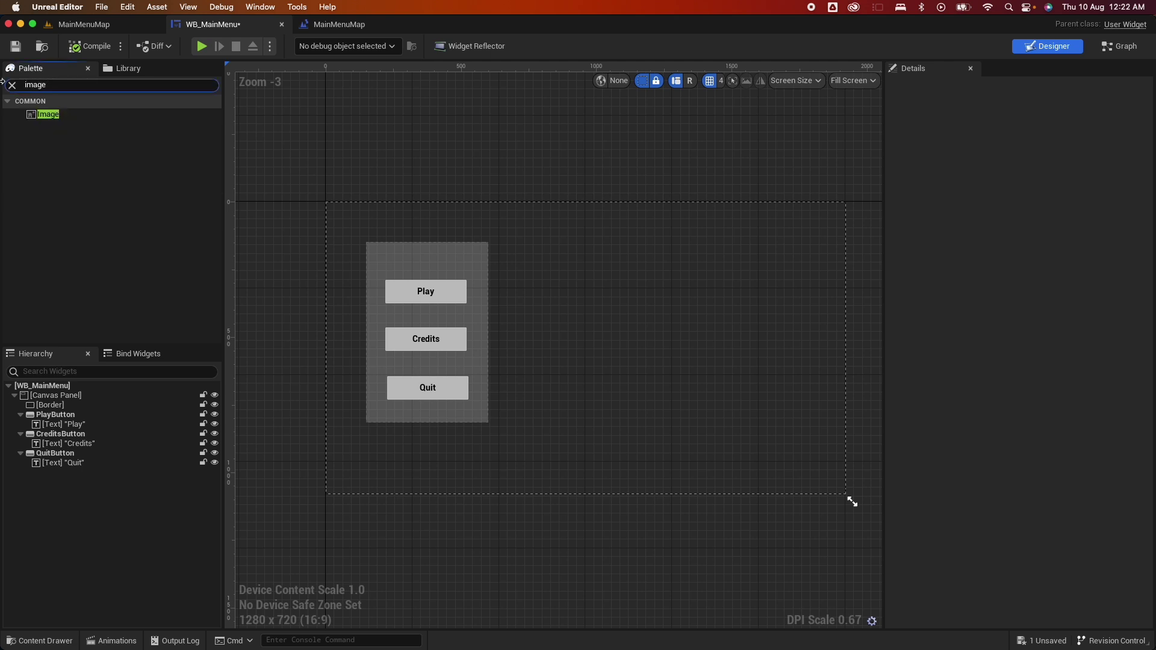
pyautogui.moveTo(64, 115); pyautogui.dragTo(330, 209)
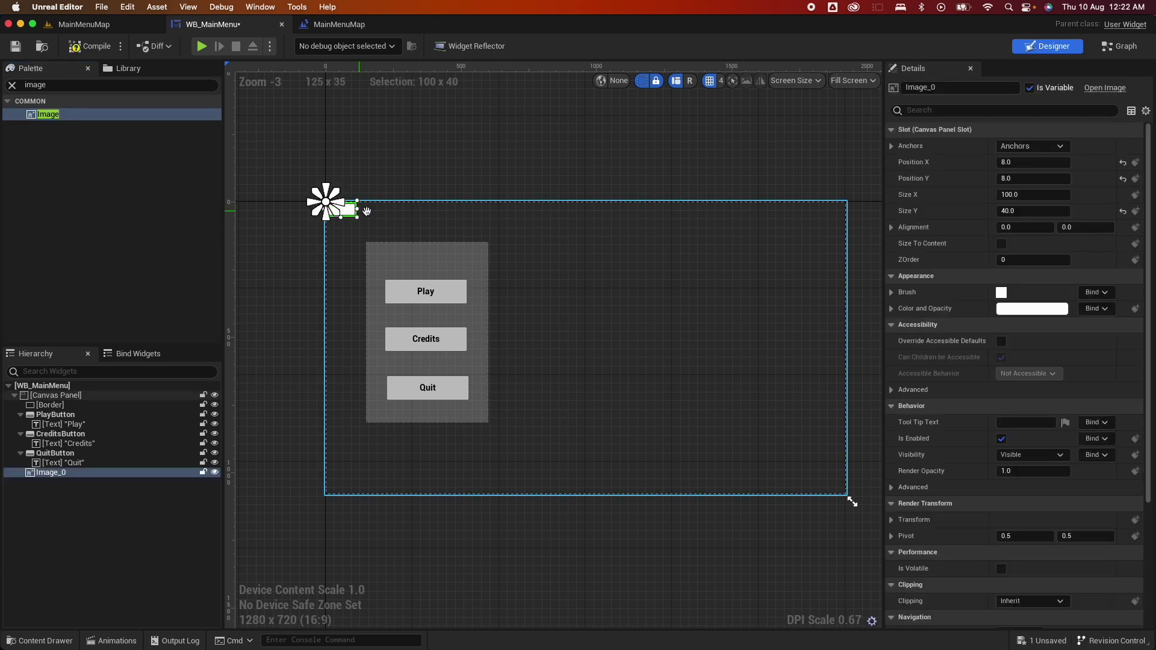
pyautogui.click(1031, 145)
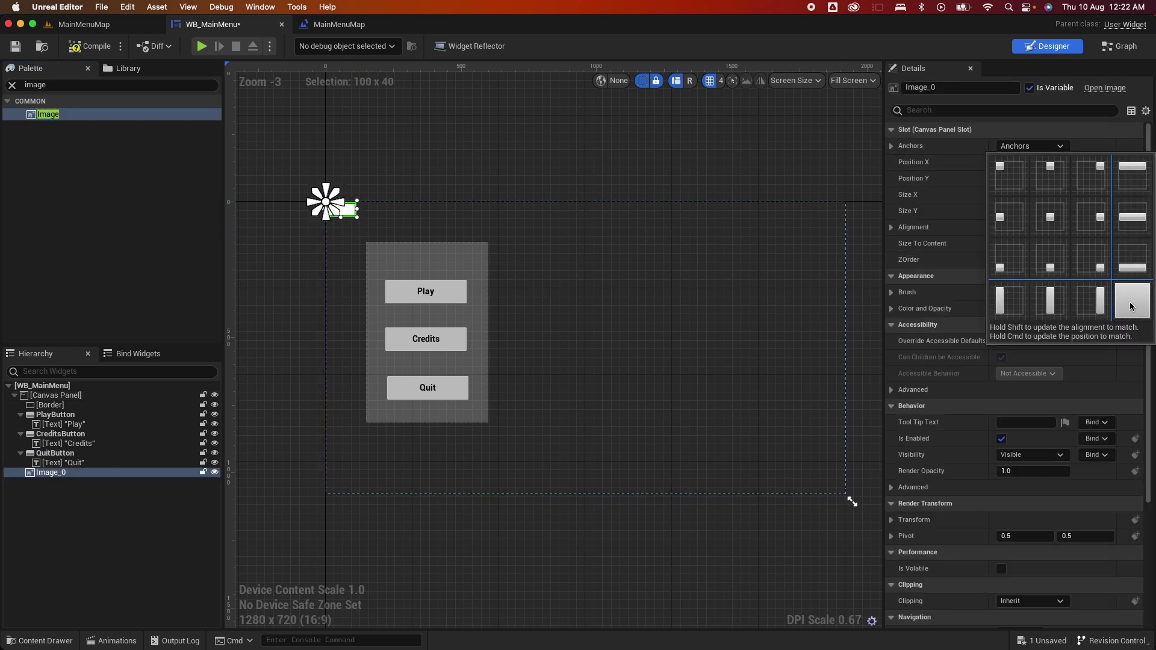
pyautogui.click(1131, 306)
pyautogui.moveTo(583, 430); pyautogui.dragTo(583, 493)
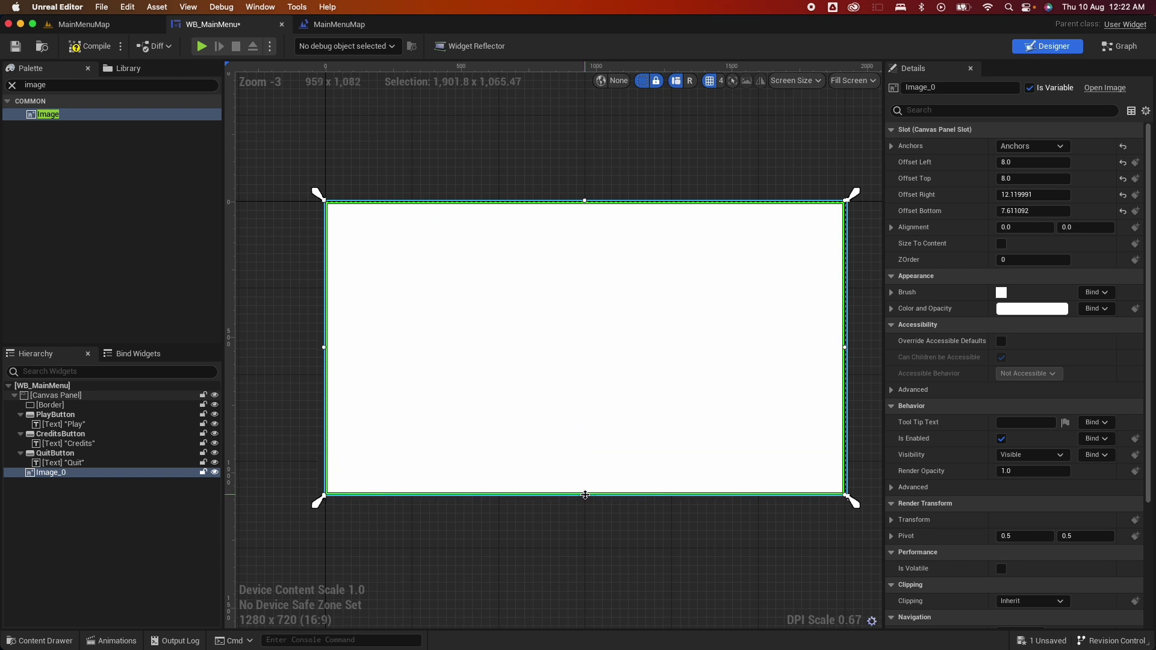
# Set the image's ZOrder to -2 so it sits behind the border and buttons
pyautogui.click(1024, 259)
pyautogui.write('-')
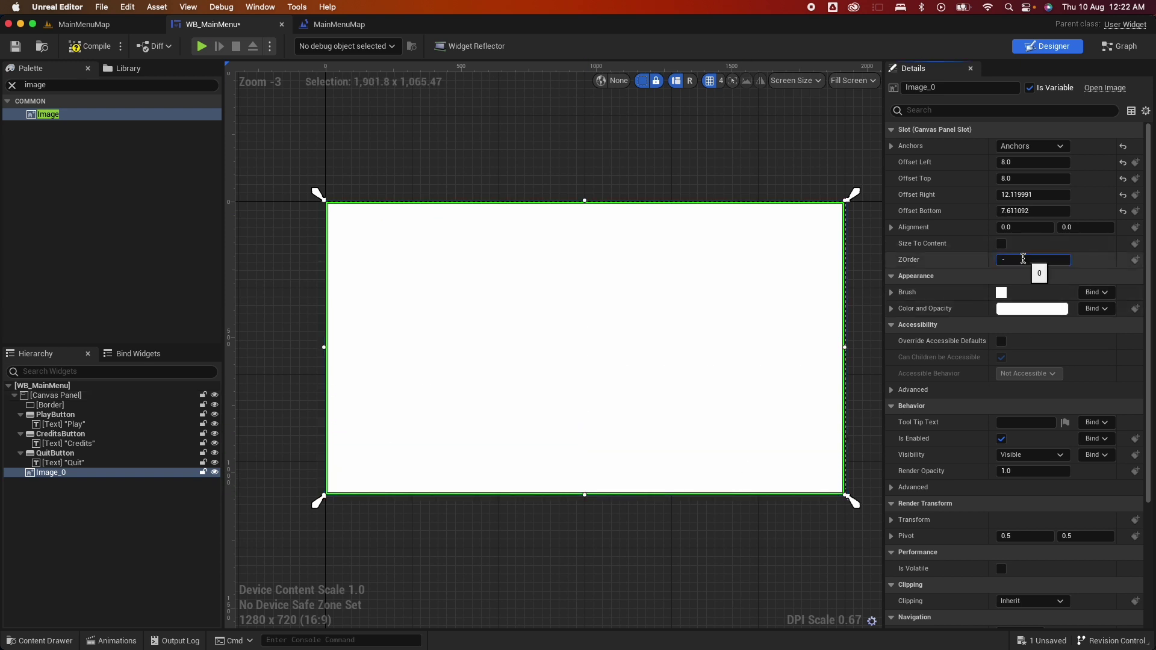
pyautogui.write('2')
pyautogui.press('Return')
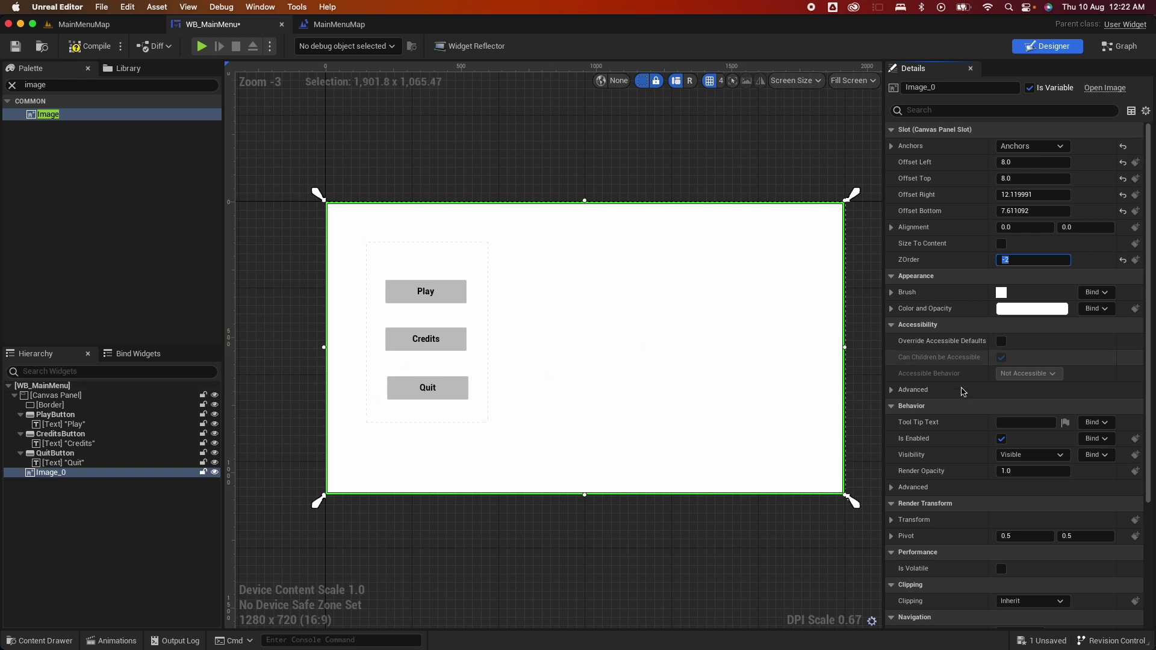
# Assign the background-image texture from the Main/Assets folder as the Image widget's brush
pyautogui.click(892, 292)
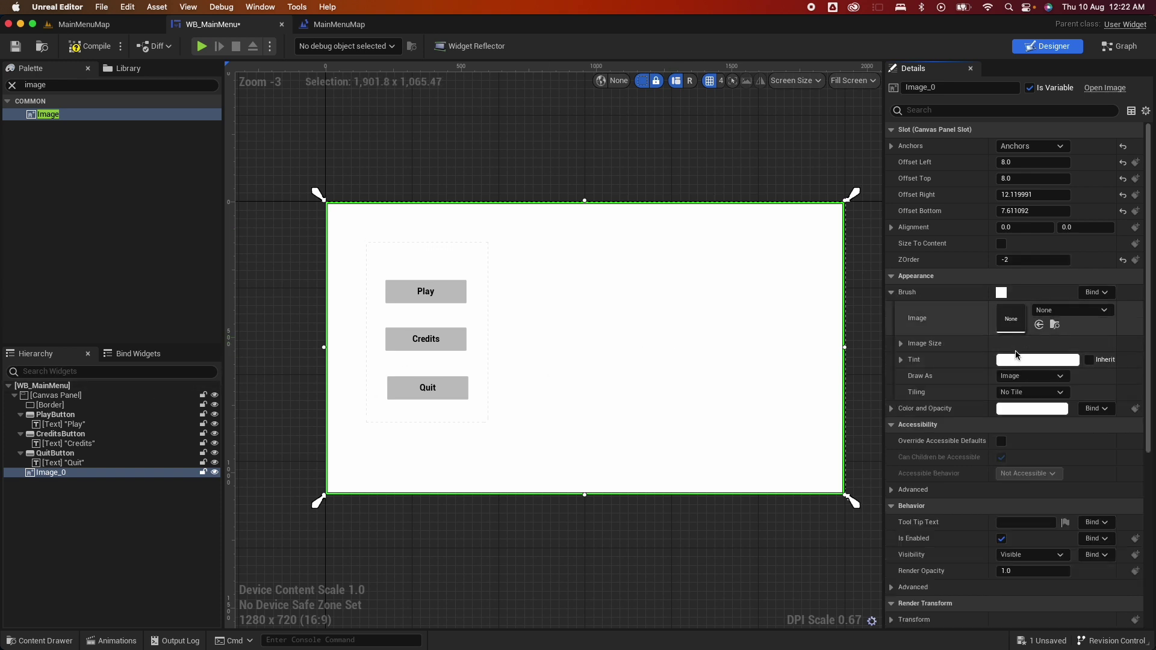
pyautogui.click(57, 635)
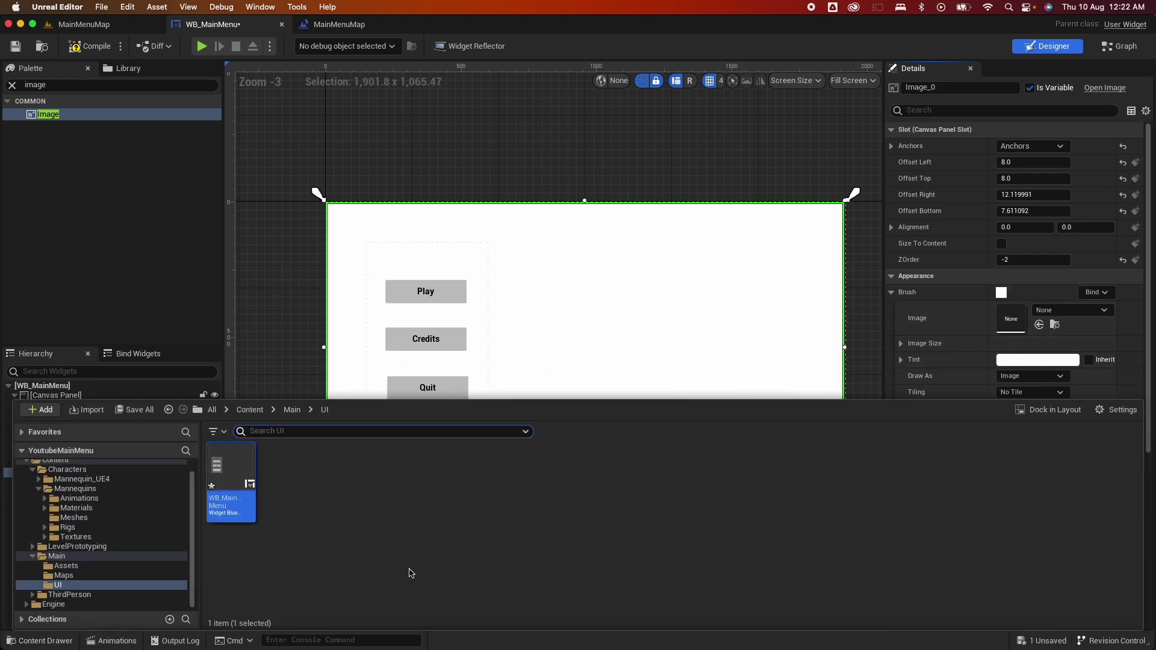
pyautogui.click(64, 566)
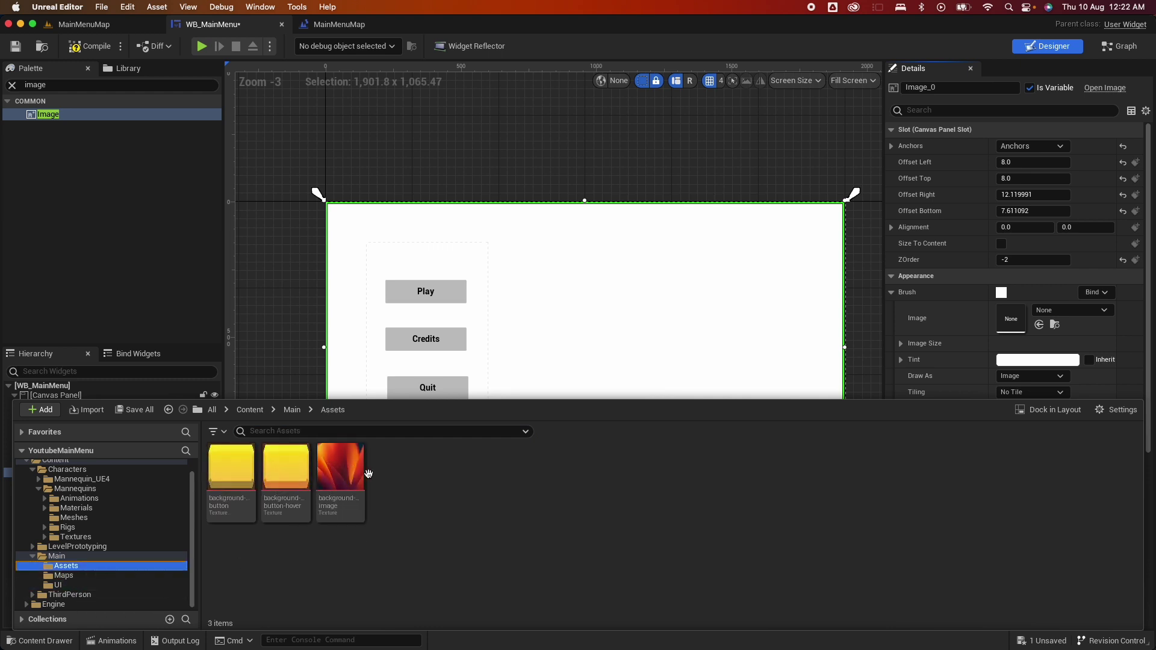
pyautogui.click(339, 473)
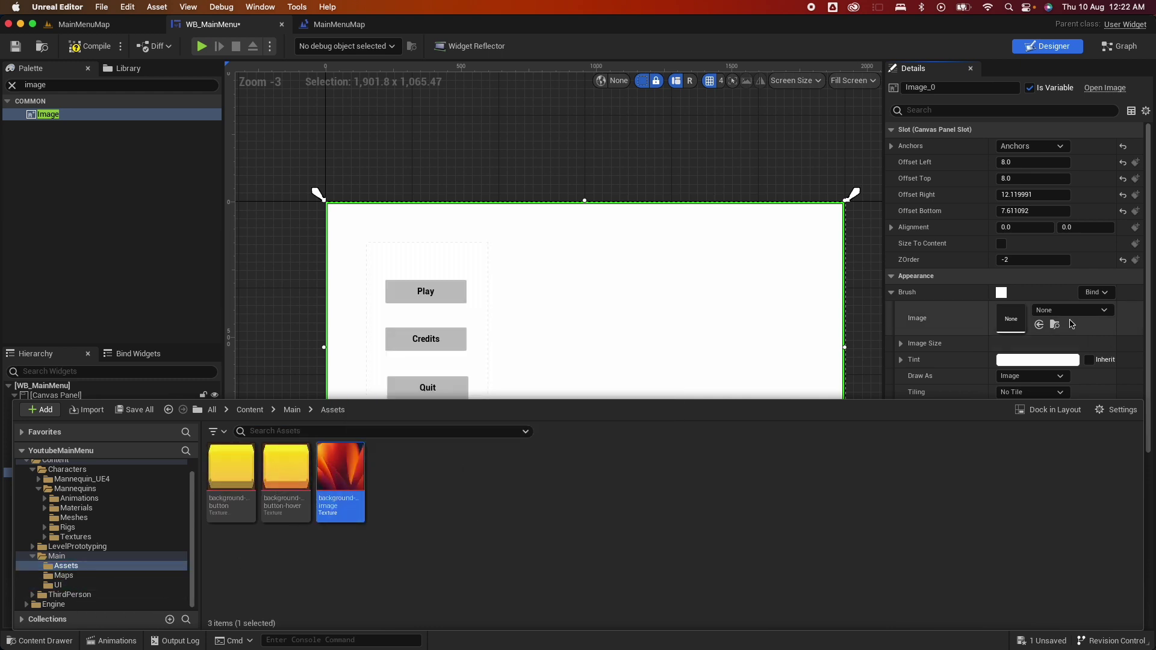
pyautogui.click(1039, 325)
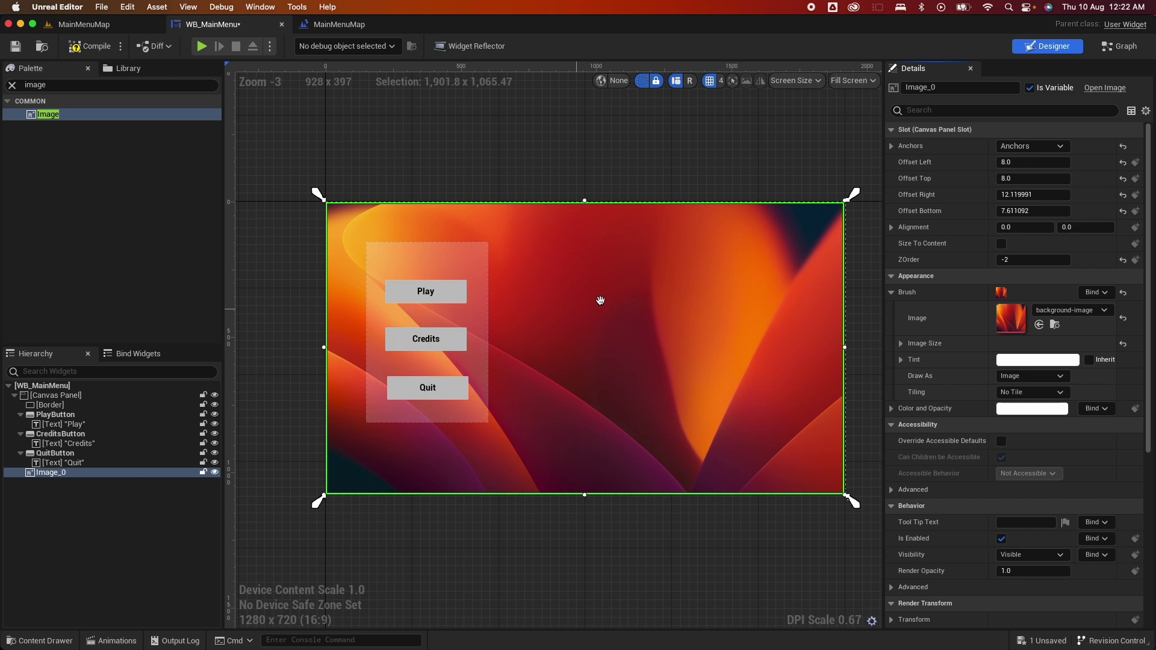
# Compile WB_MainMenu and play the level to preview the menu with its background image, then stop it
pyautogui.click(638, 169)
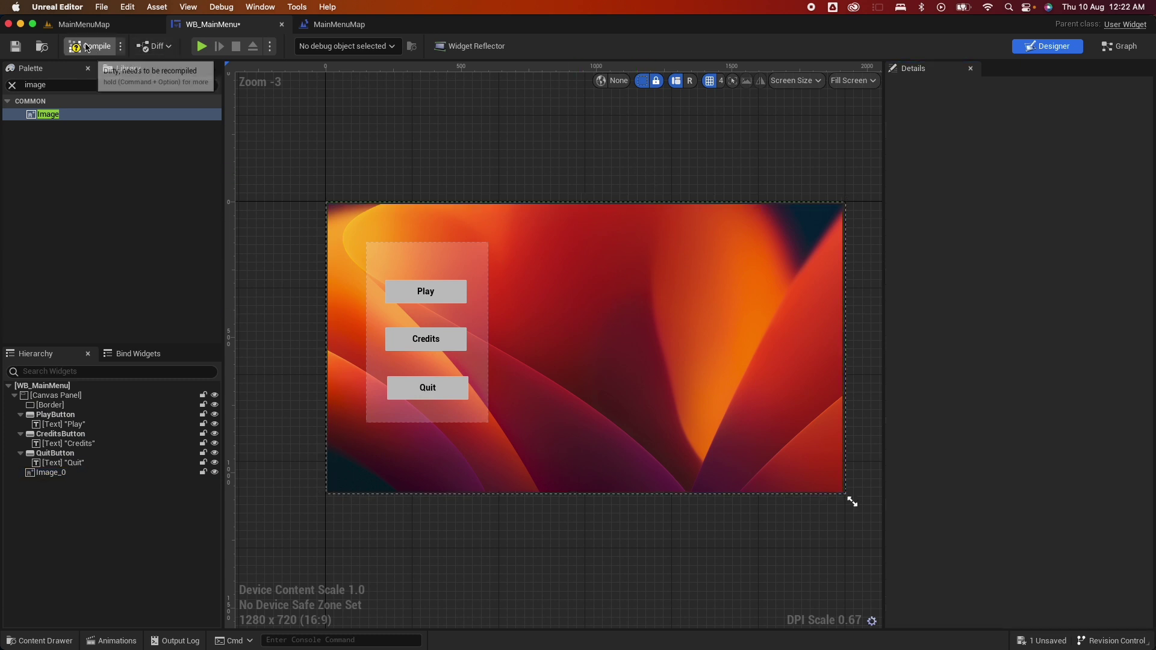
pyautogui.click(90, 46)
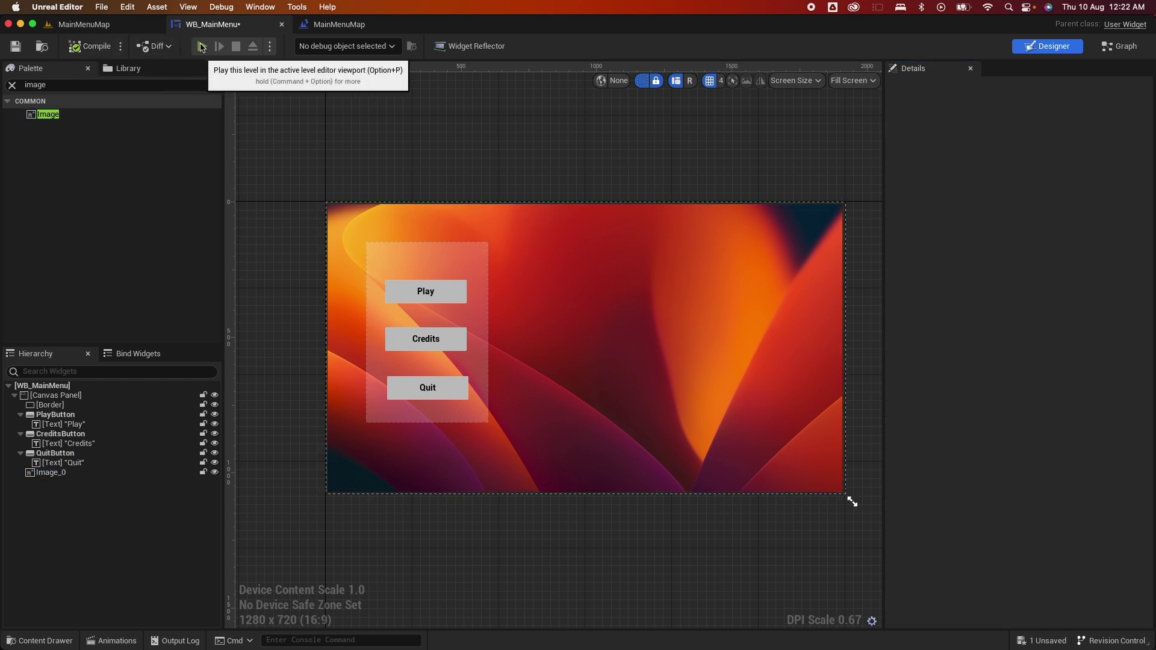
pyautogui.click(202, 48)
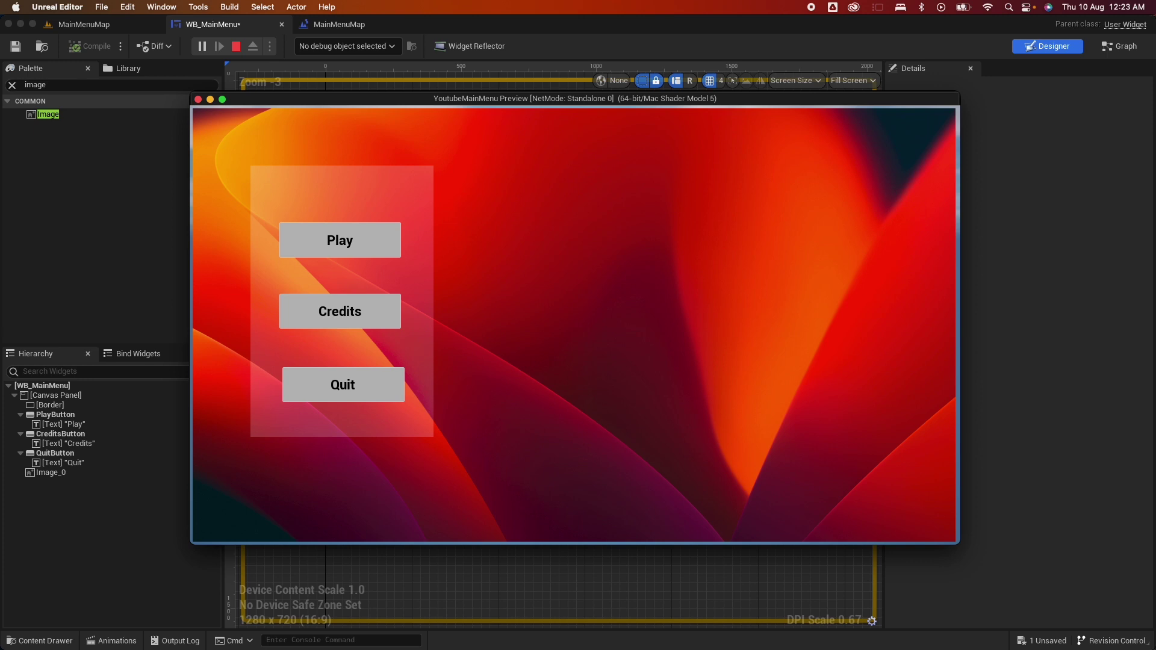
pyautogui.press('Escape')
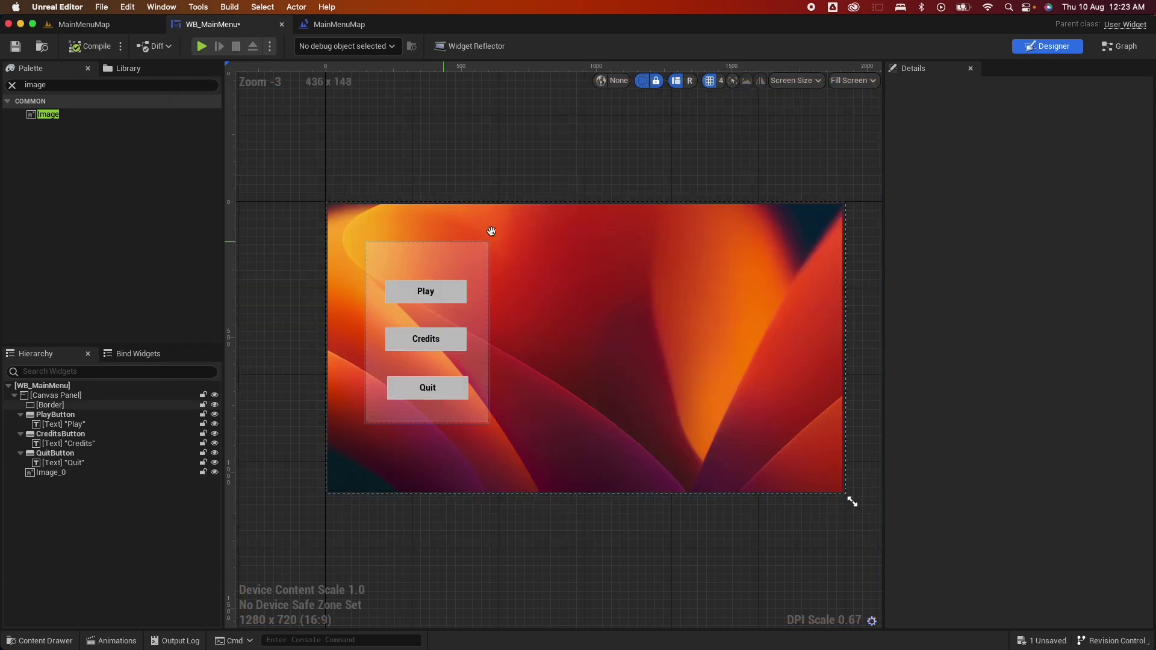
# Delete the background Image widget from WB_MainMenu and recompile the widget
pyautogui.click(608, 288)
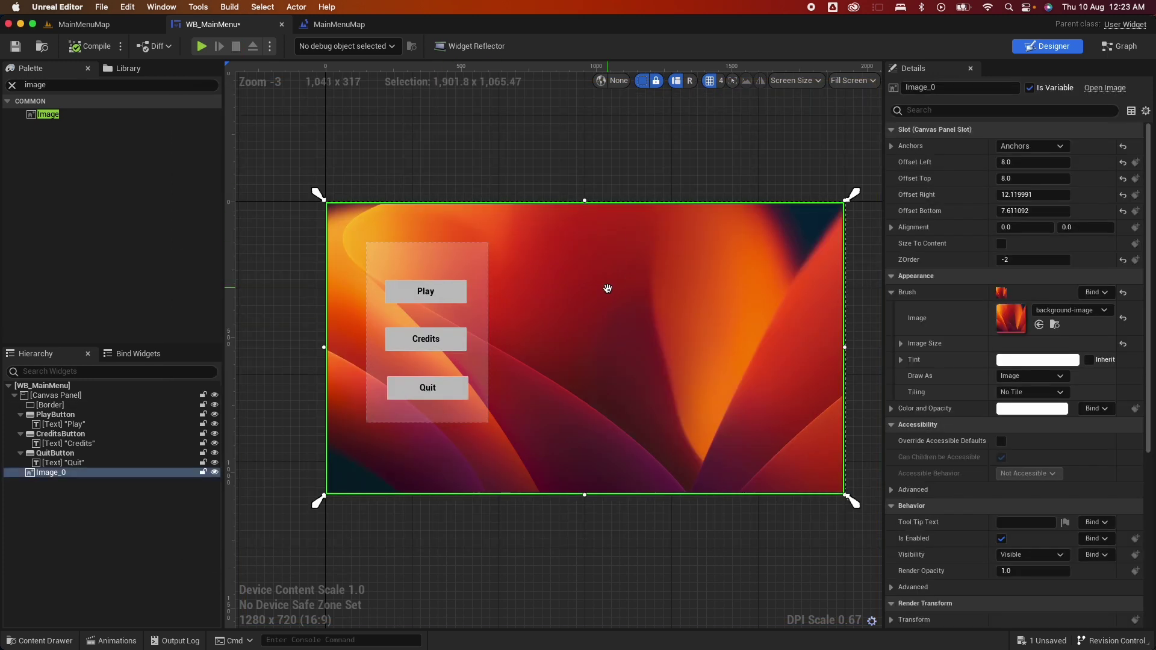
pyautogui.press('Delete')
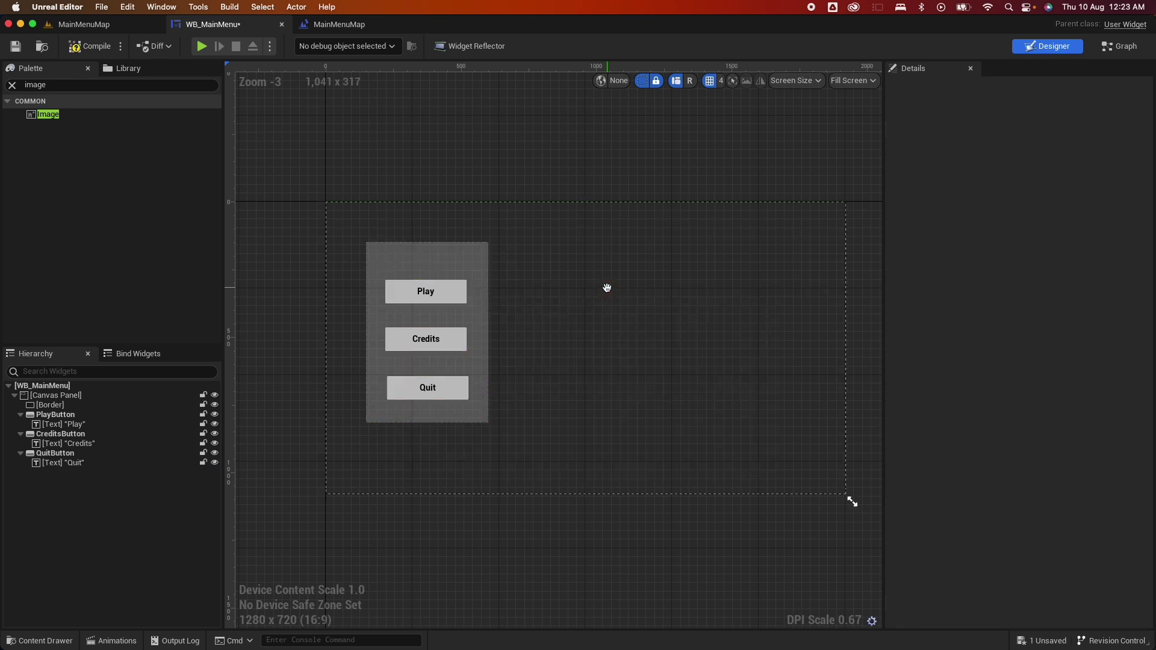
pyautogui.click(89, 46)
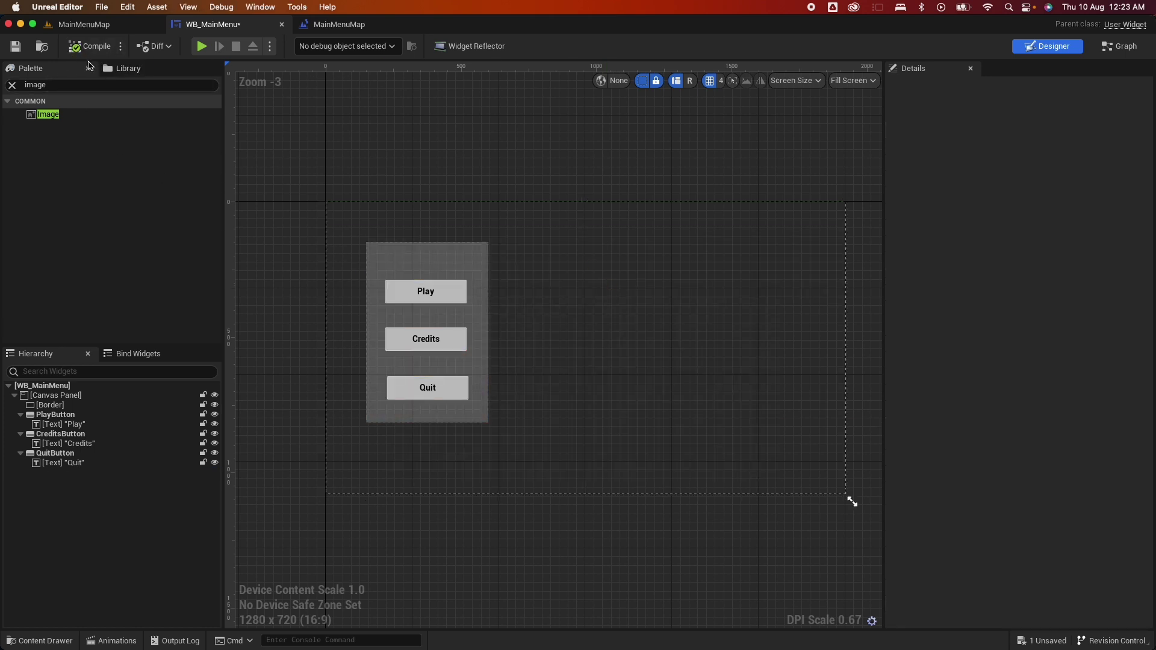
# Select CineCameraActor1 in the level and place a reference to it below the Add to Viewport node in the Level Blueprint
pyautogui.click(86, 25)
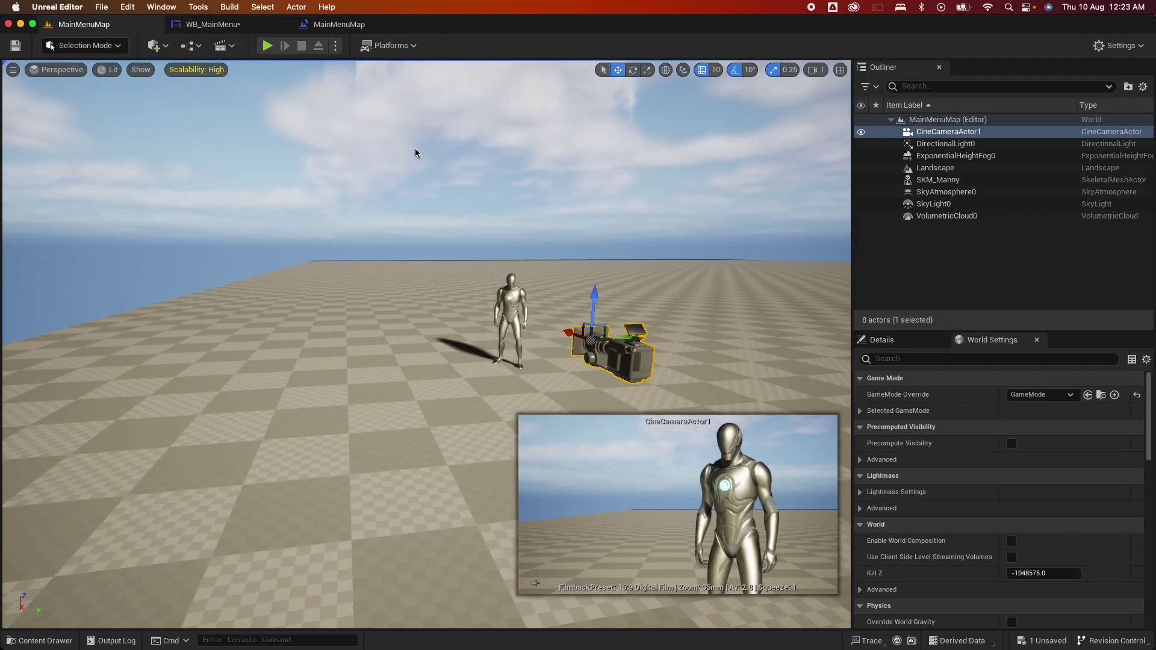
pyautogui.click(936, 135)
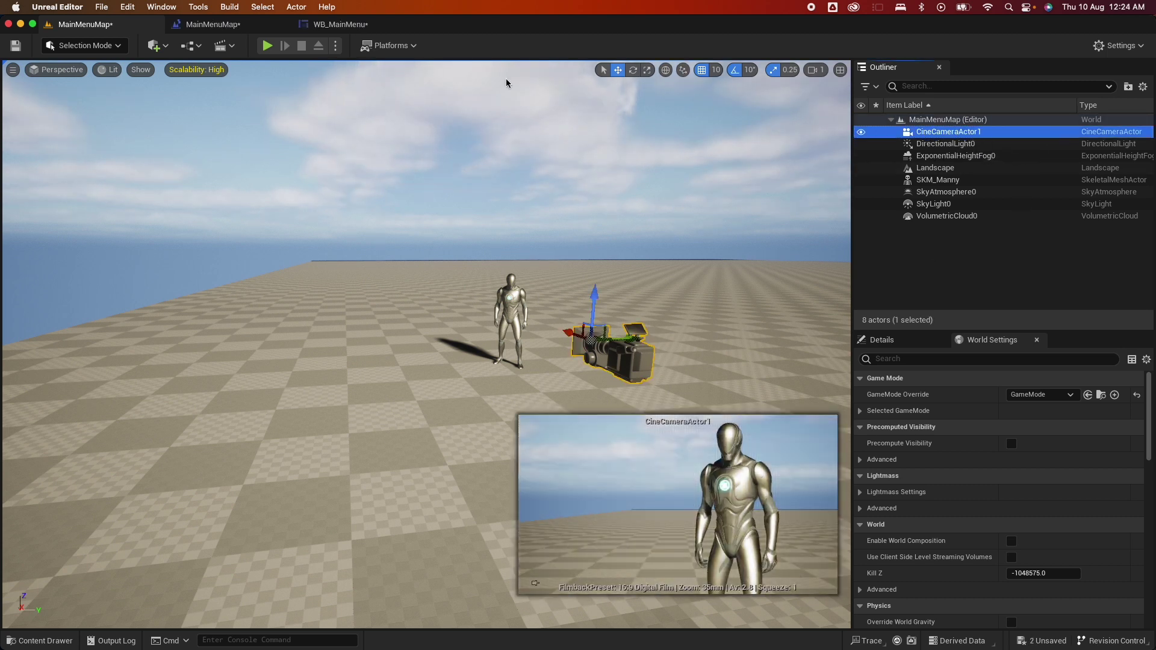
pyautogui.click(204, 26)
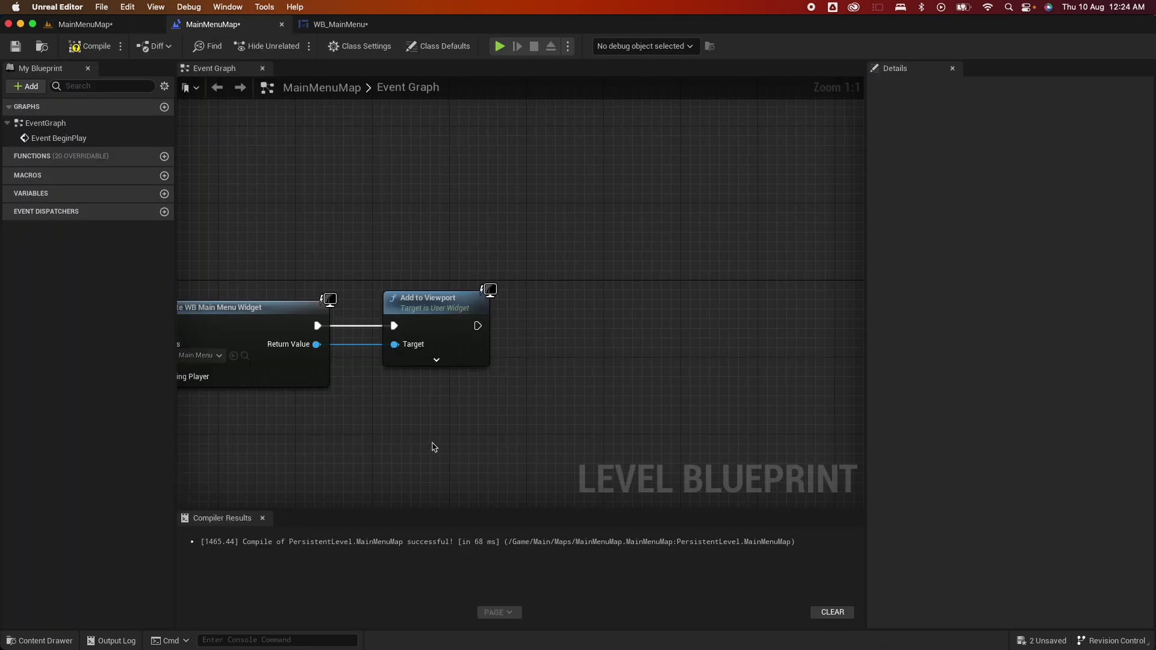
pyautogui.rightClick(412, 448)
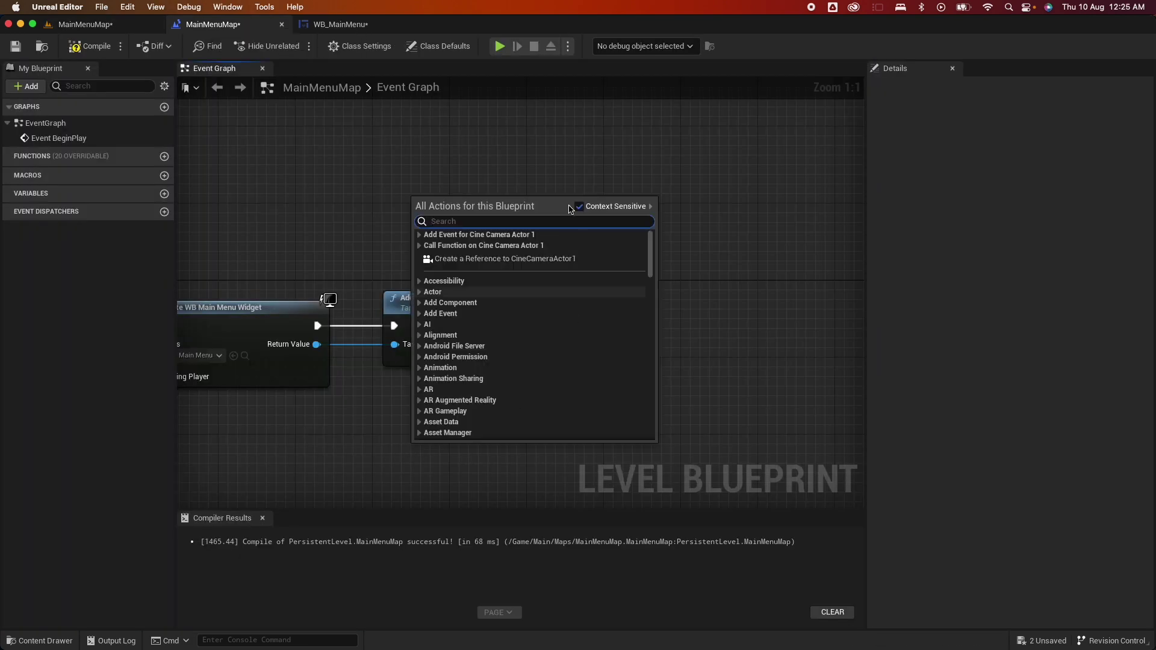
pyautogui.click(470, 259)
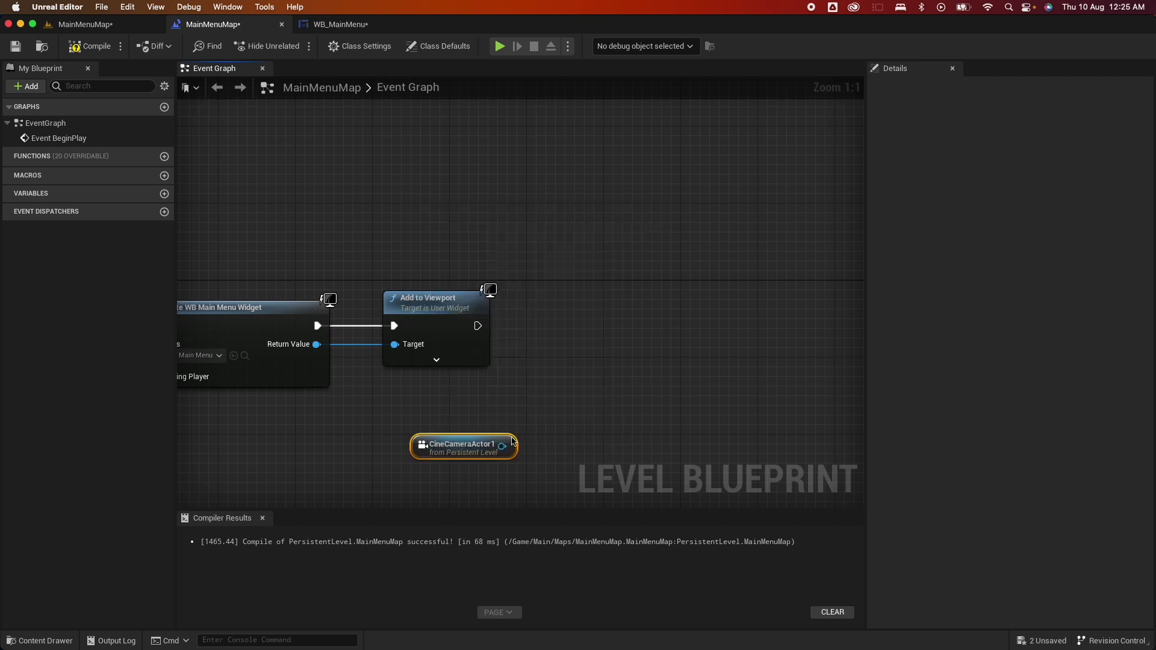
pyautogui.moveTo(465, 449); pyautogui.dragTo(465, 497)
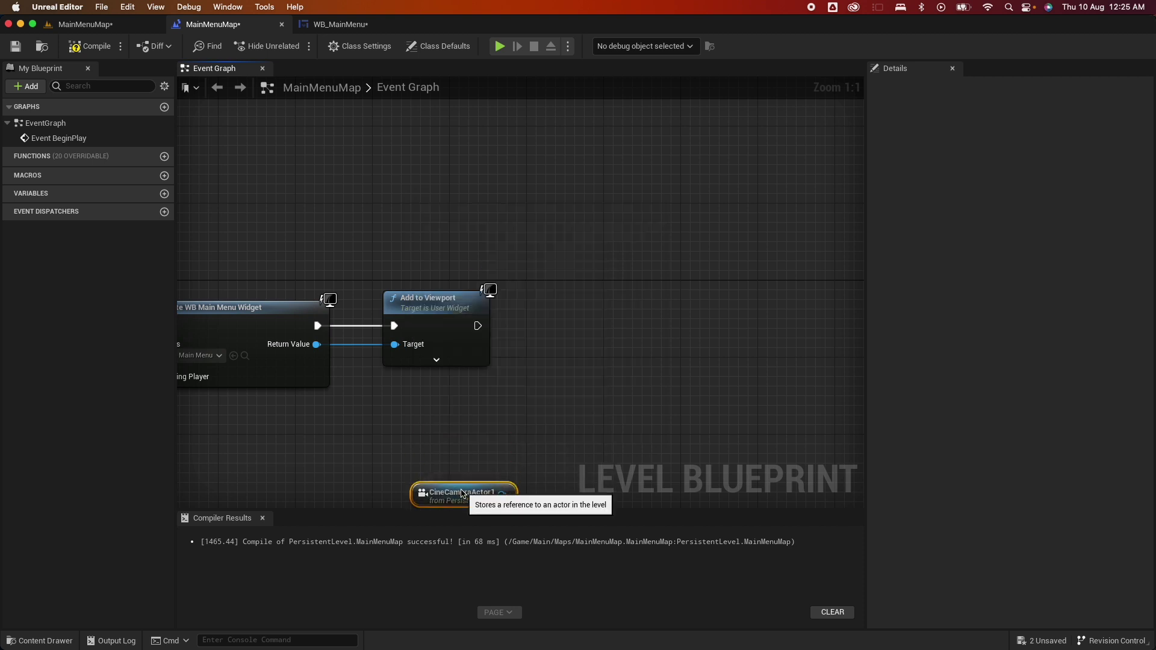
# Add a Get Player Controller node and place it between the Add to Viewport node and the camera reference
pyautogui.rightClick(434, 448)
pyautogui.write('get player con')
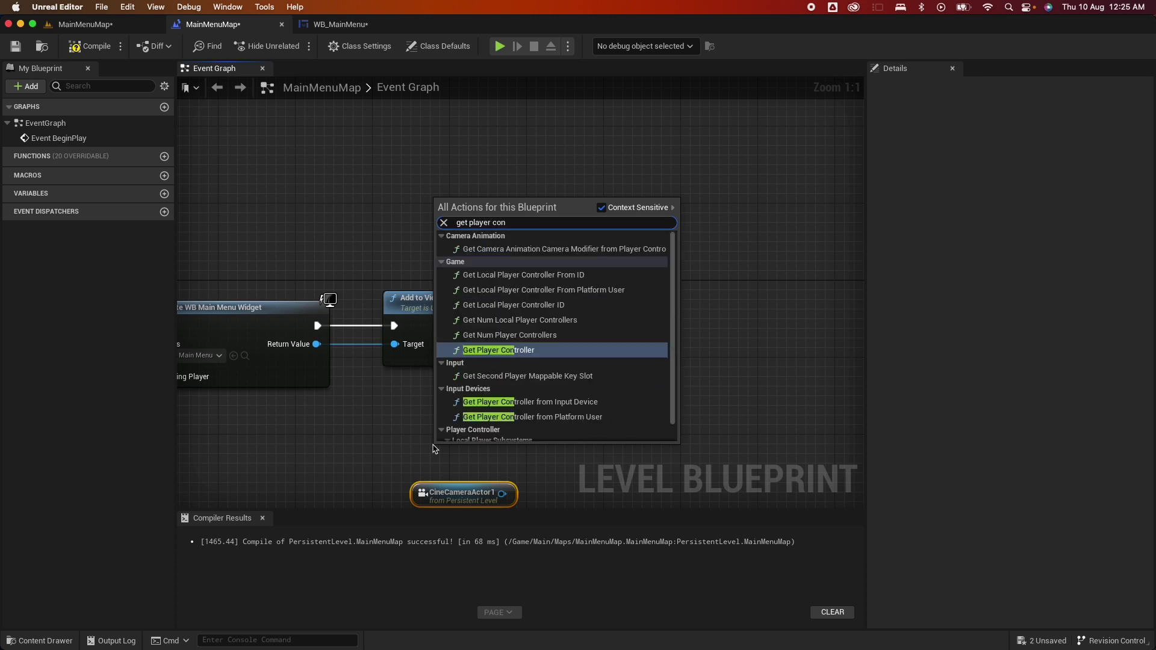
pyautogui.click(518, 350)
pyautogui.moveTo(534, 448); pyautogui.dragTo(501, 424)
# Add a Set View Target with Blend node from Get Player Controller's return value
pyautogui.moveTo(532, 441); pyautogui.dragTo(612, 395)
pyautogui.write('set view t')
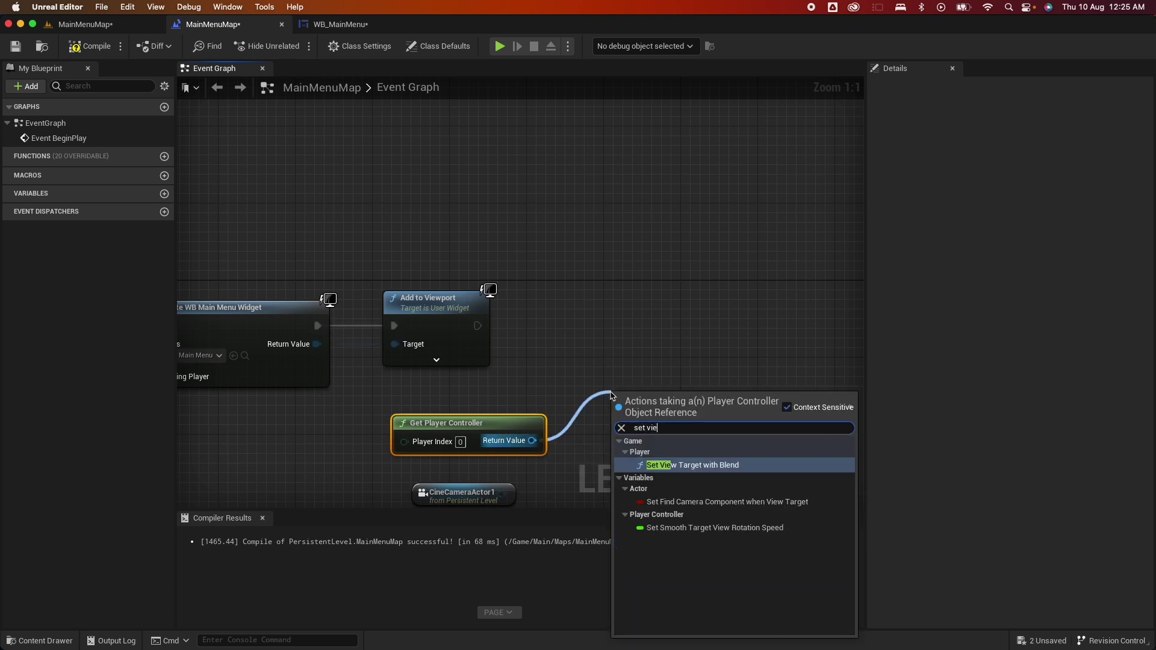
pyautogui.click(716, 466)
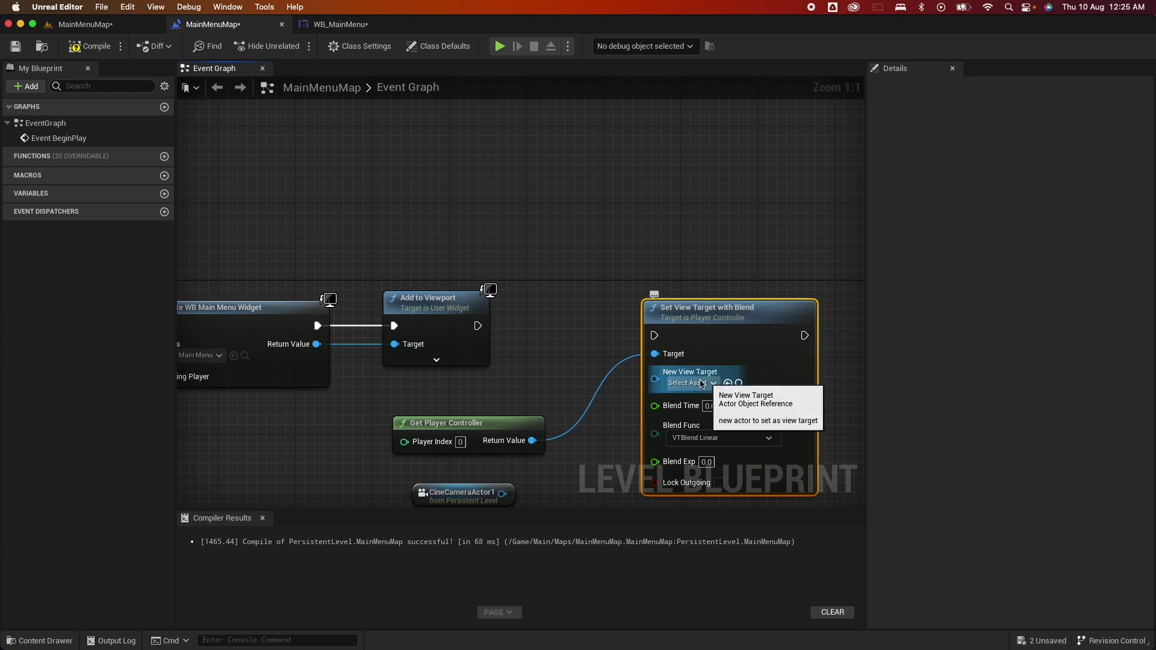
# Connect CineCameraActor1 to New View Target and link Add to Viewport's execution output to the Set View Target with Blend node
pyautogui.moveTo(505, 493); pyautogui.dragTo(655, 365)
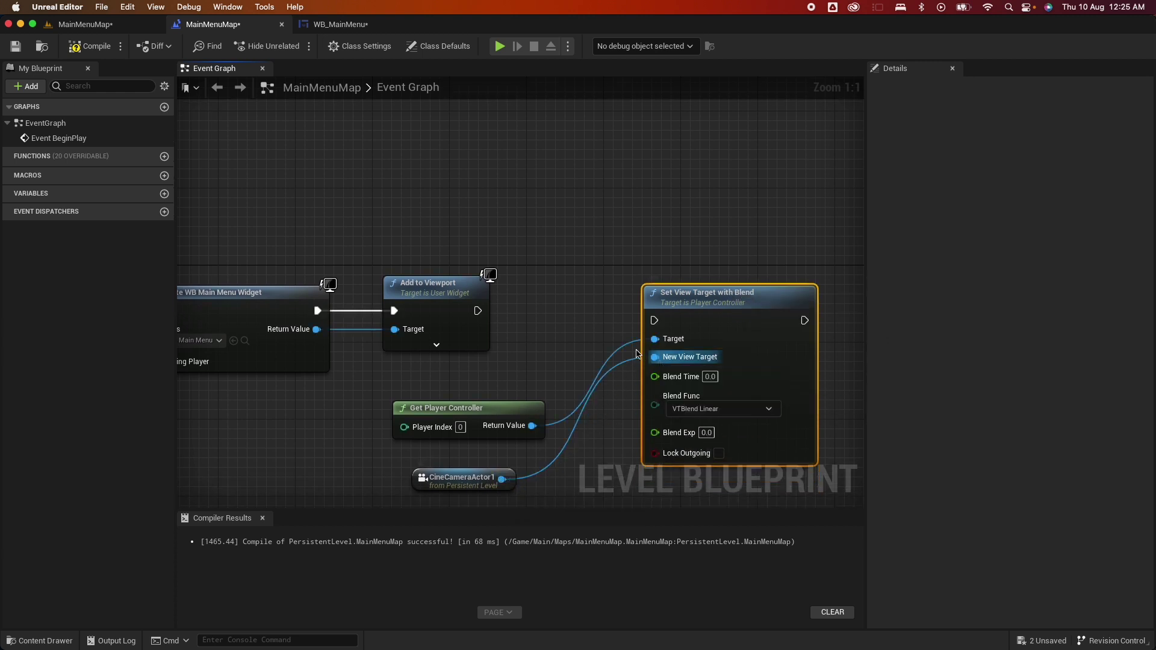
pyautogui.moveTo(499, 413); pyautogui.dragTo(499, 395)
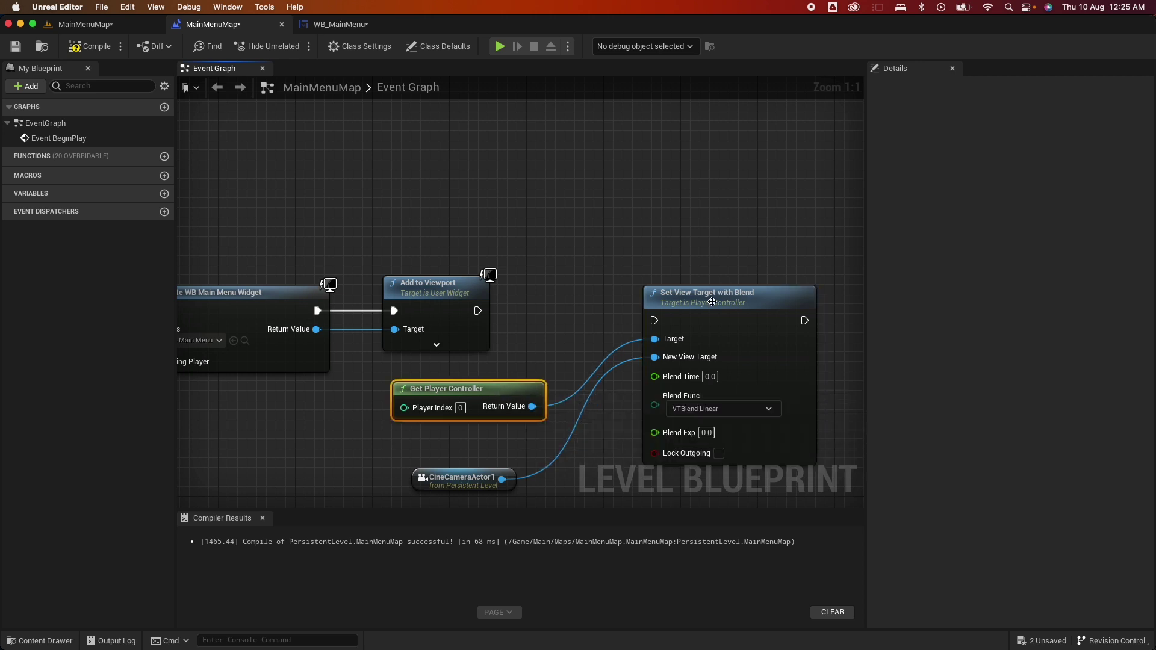
pyautogui.moveTo(478, 311); pyautogui.dragTo(676, 334)
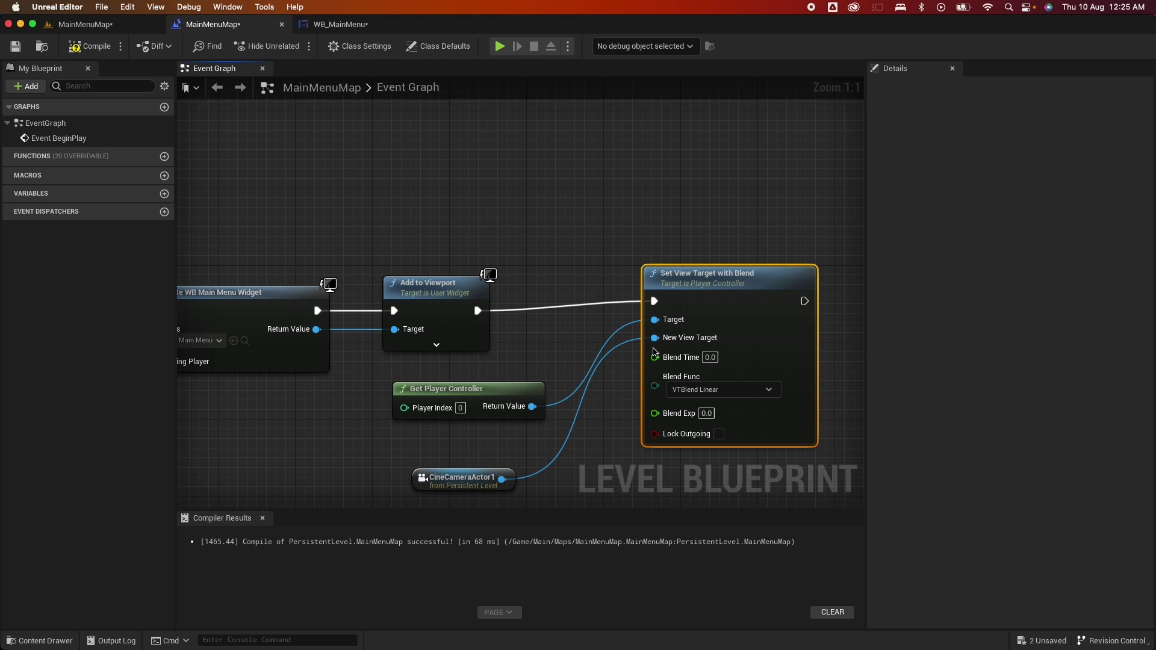
# Add a Set Show Mouse Cursor node from Get Player Controller, enable Show Mouse Cursor and place it after Set View Target with Blend
pyautogui.moveTo(676, 335); pyautogui.dragTo(642, 316, button='right')
pyautogui.moveTo(475, 374); pyautogui.dragTo(608, 468)
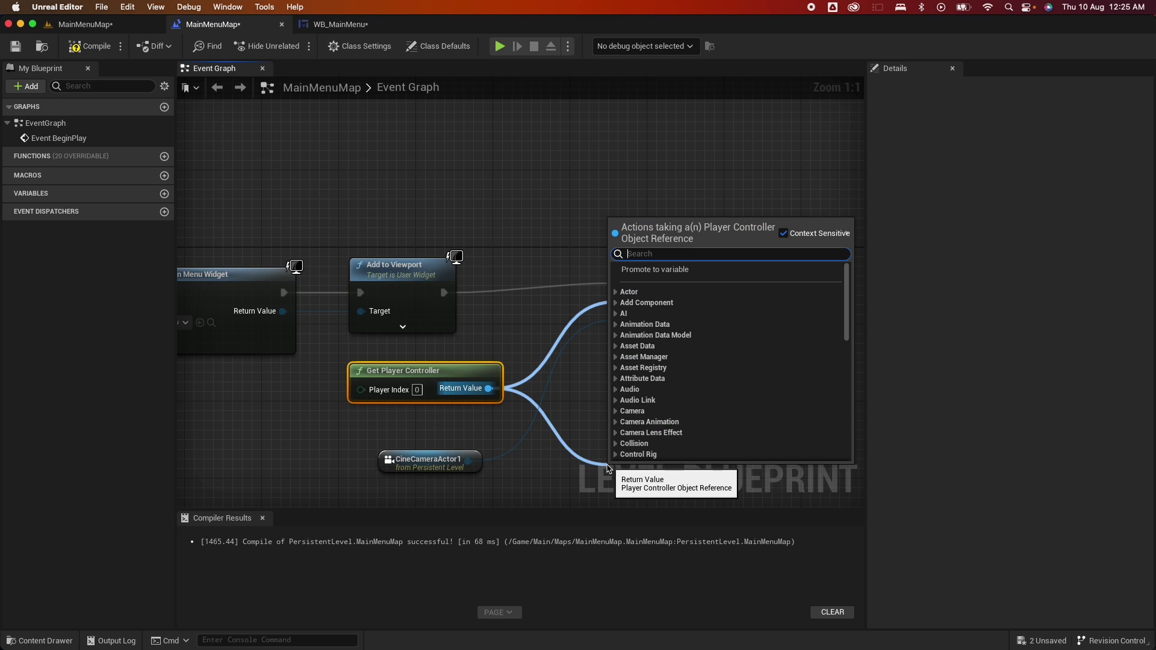
pyautogui.write('set mouse cu')
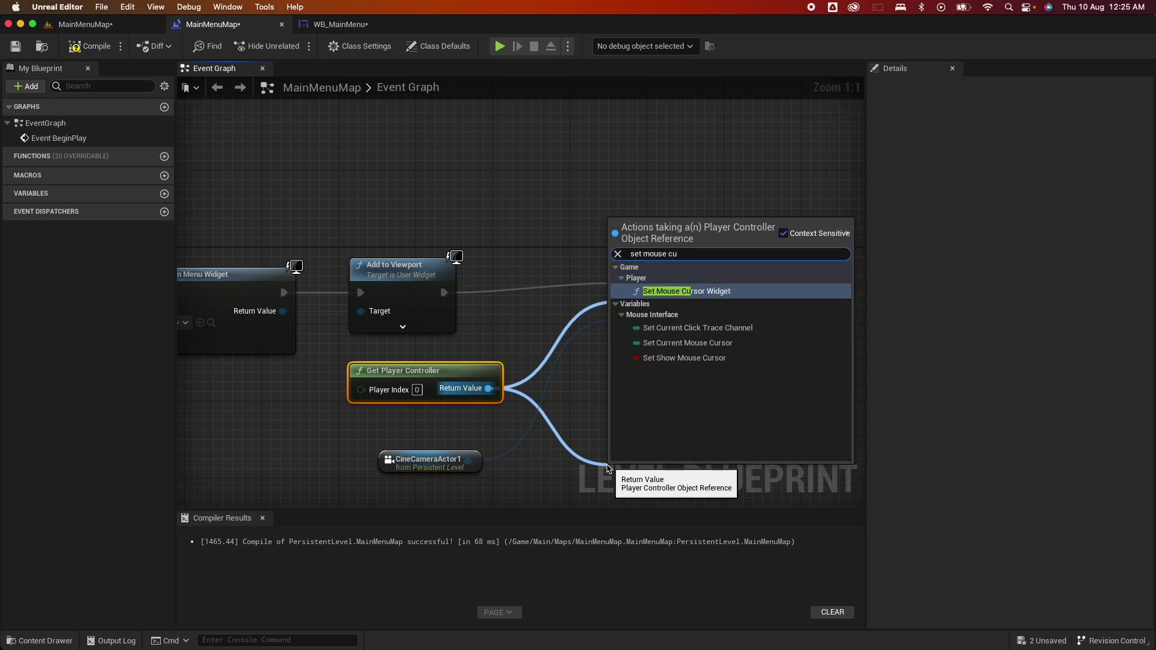
pyautogui.click(709, 359)
pyautogui.moveTo(693, 500); pyautogui.dragTo(515, 420, button='right')
pyautogui.moveTo(485, 376); pyautogui.dragTo(613, 188)
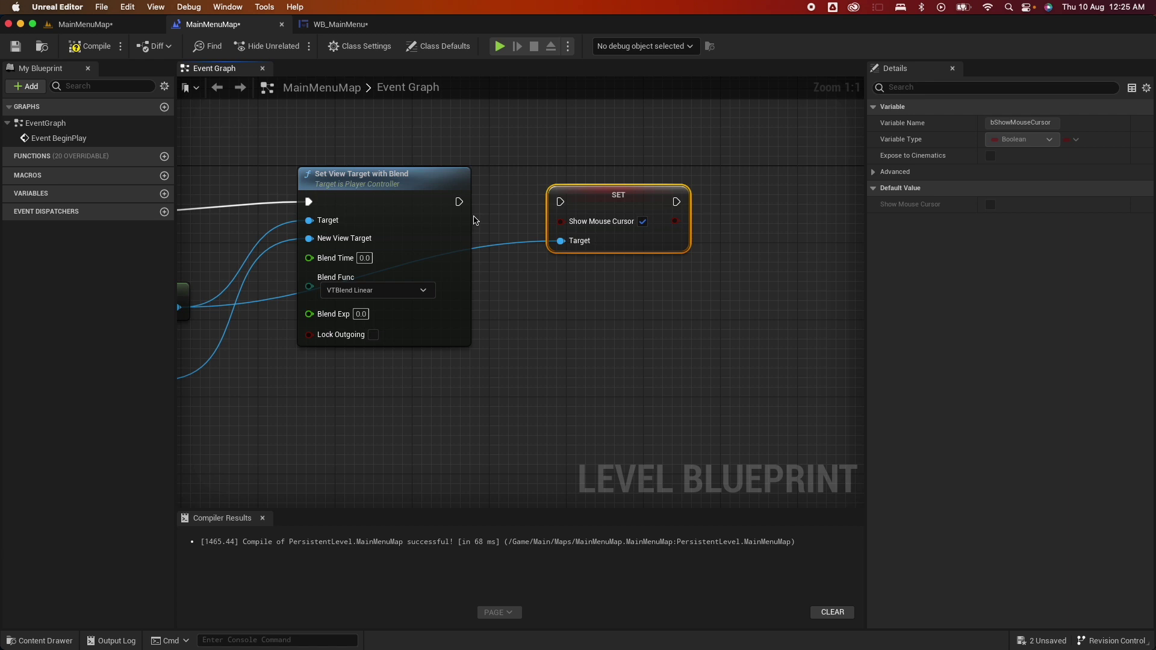
# Connect Set View Target with Blend's execution output to the Show Mouse Cursor node and reroute the latter's Target wire with two points below the blend node
pyautogui.moveTo(458, 202); pyautogui.dragTo(545, 206)
pyautogui.doubleClick(271, 298)
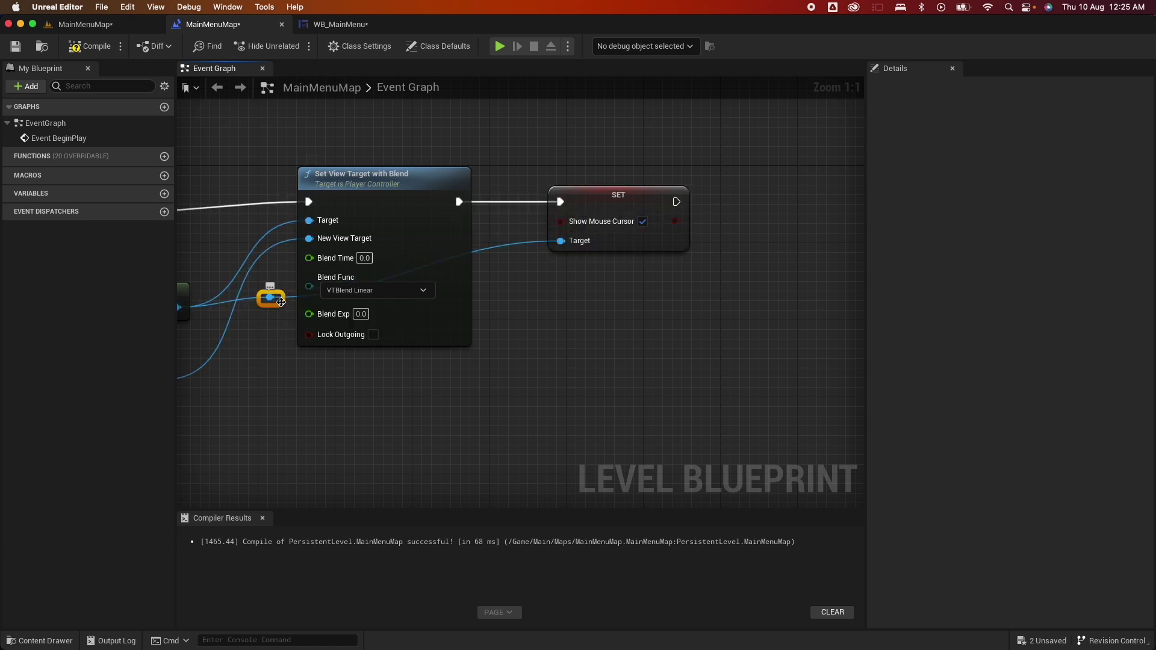
pyautogui.doubleClick(485, 252)
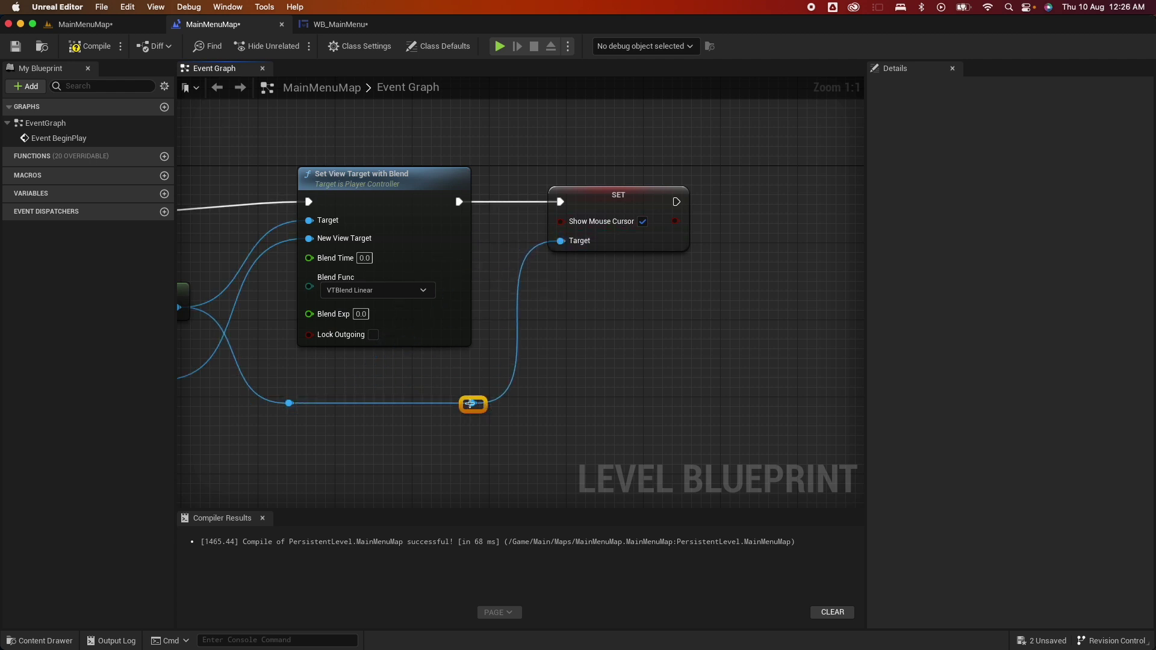
# Add a Set Input Mode UI Only node from the second reroute point and connect it to execute after the Show Mouse Cursor node
pyautogui.moveTo(473, 404); pyautogui.dragTo(595, 406)
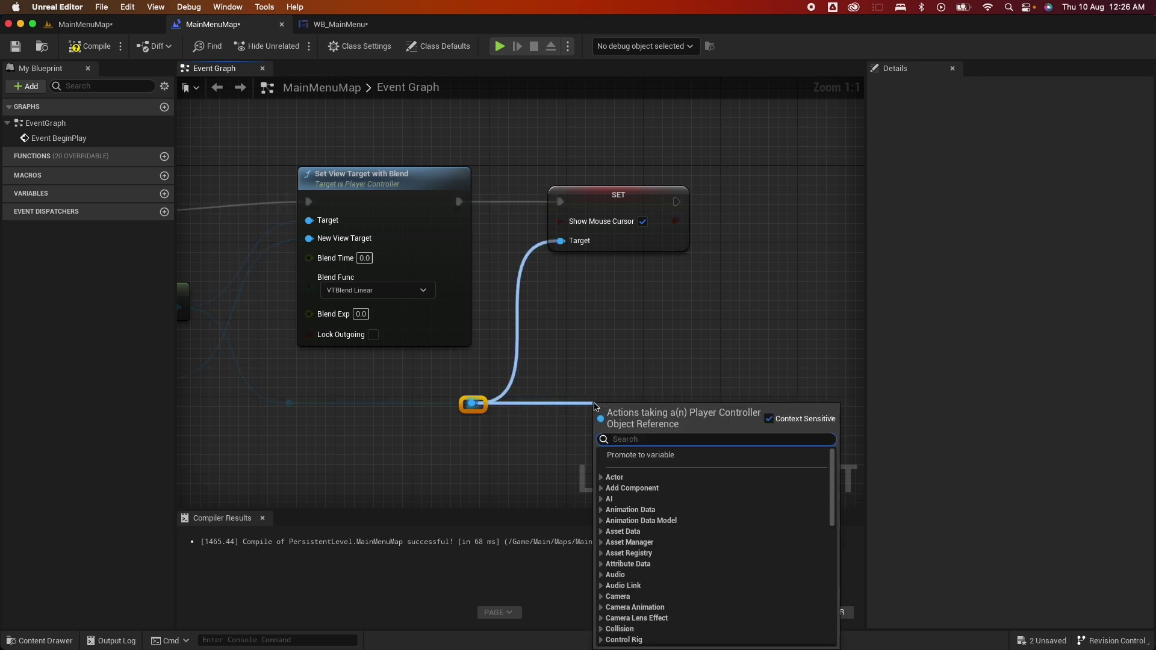
pyautogui.write('input mod')
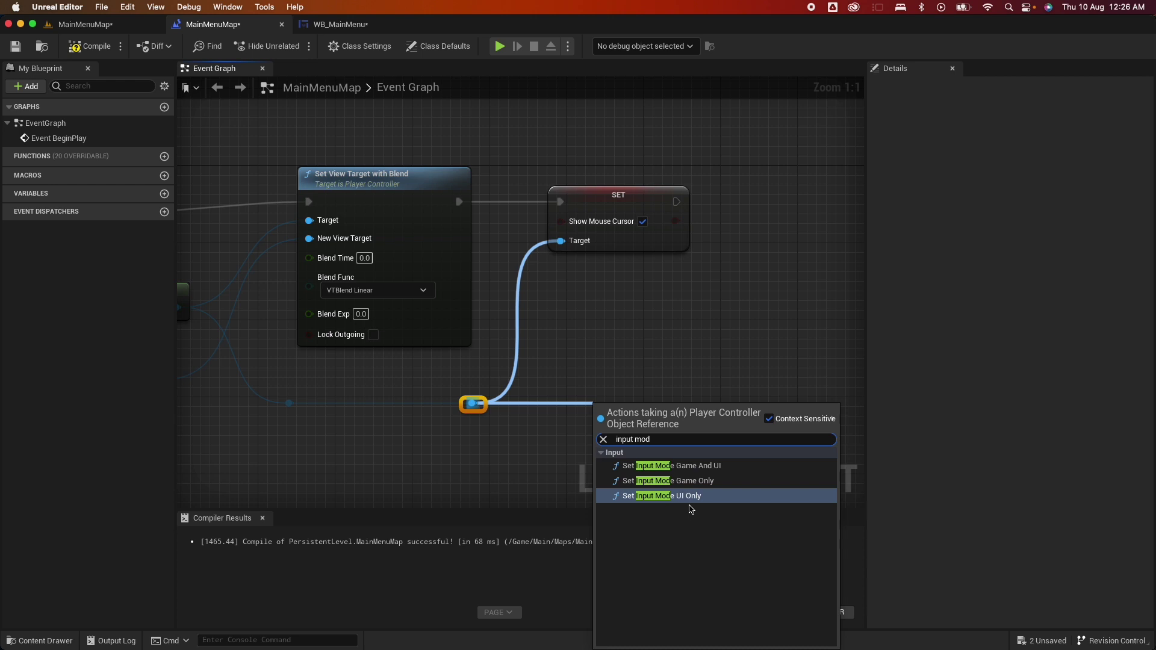
pyautogui.click(685, 499)
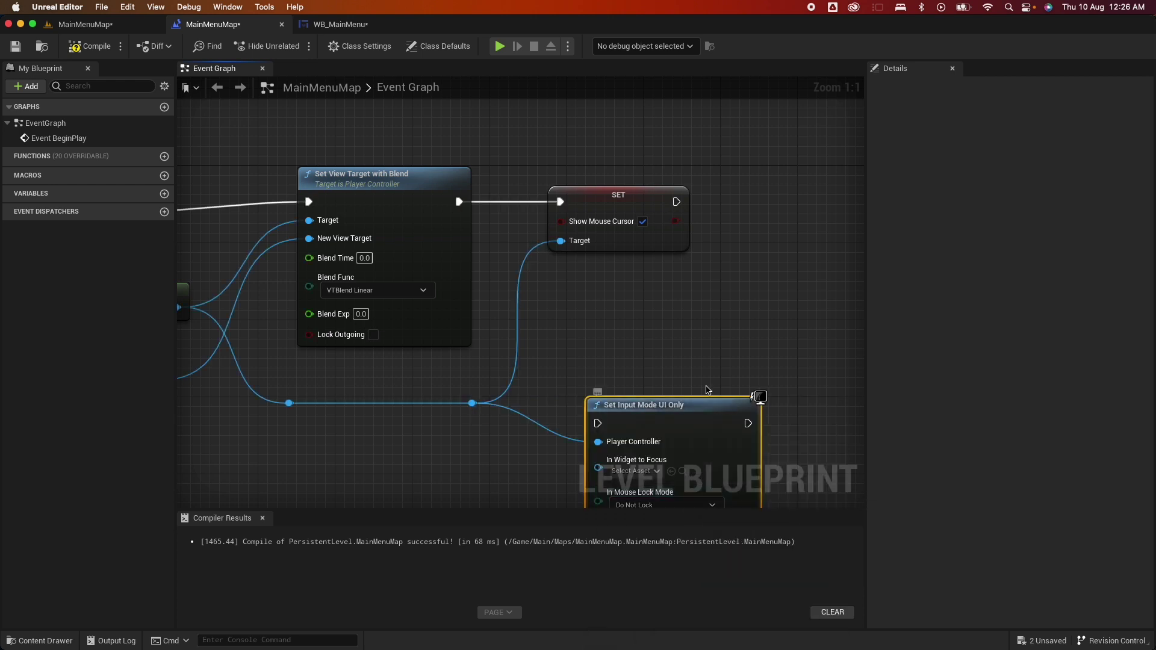
pyautogui.moveTo(683, 407); pyautogui.dragTo(732, 400)
pyautogui.moveTo(744, 361); pyautogui.dragTo(715, 360)
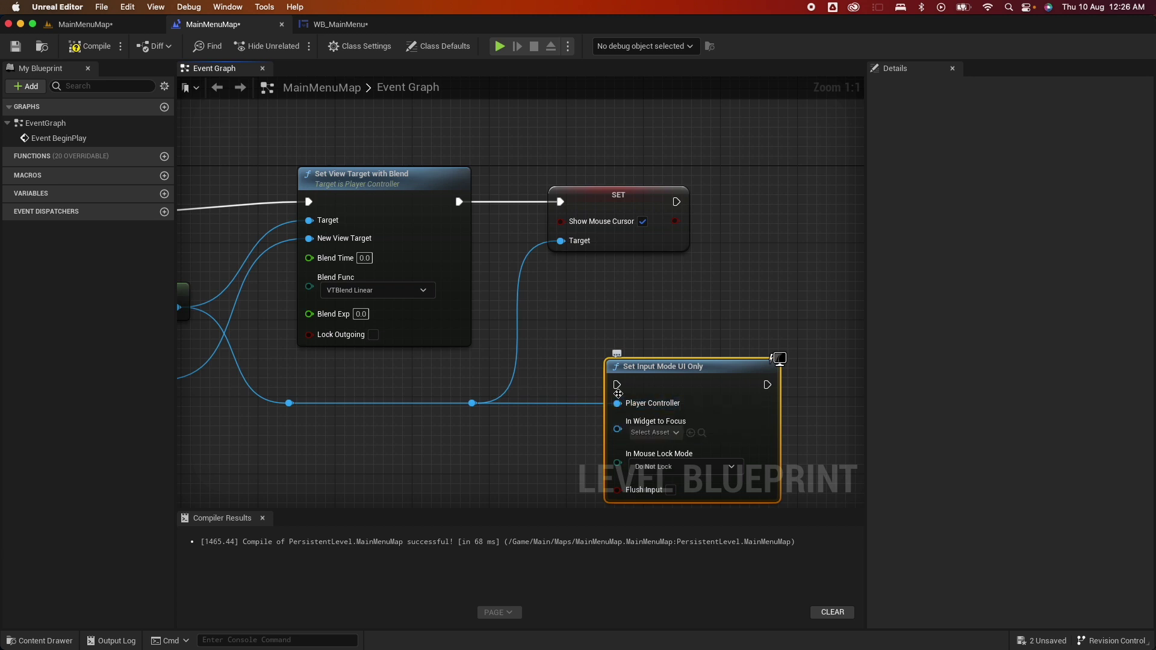
pyautogui.moveTo(673, 374); pyautogui.dragTo(669, 202)
pyautogui.moveTo(508, 202); pyautogui.dragTo(651, 188)
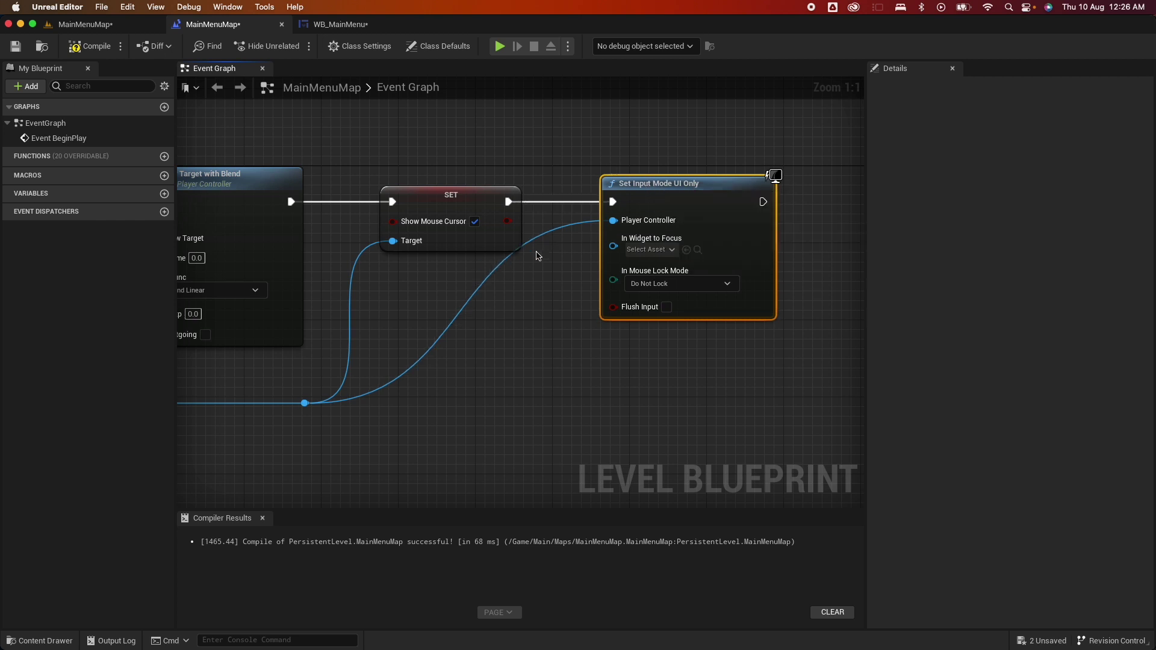
# Reroute the Player Controller wire of Set Input Mode UI Only below the Show Mouse Cursor node and compile the Level Blueprint
pyautogui.doubleClick(537, 232)
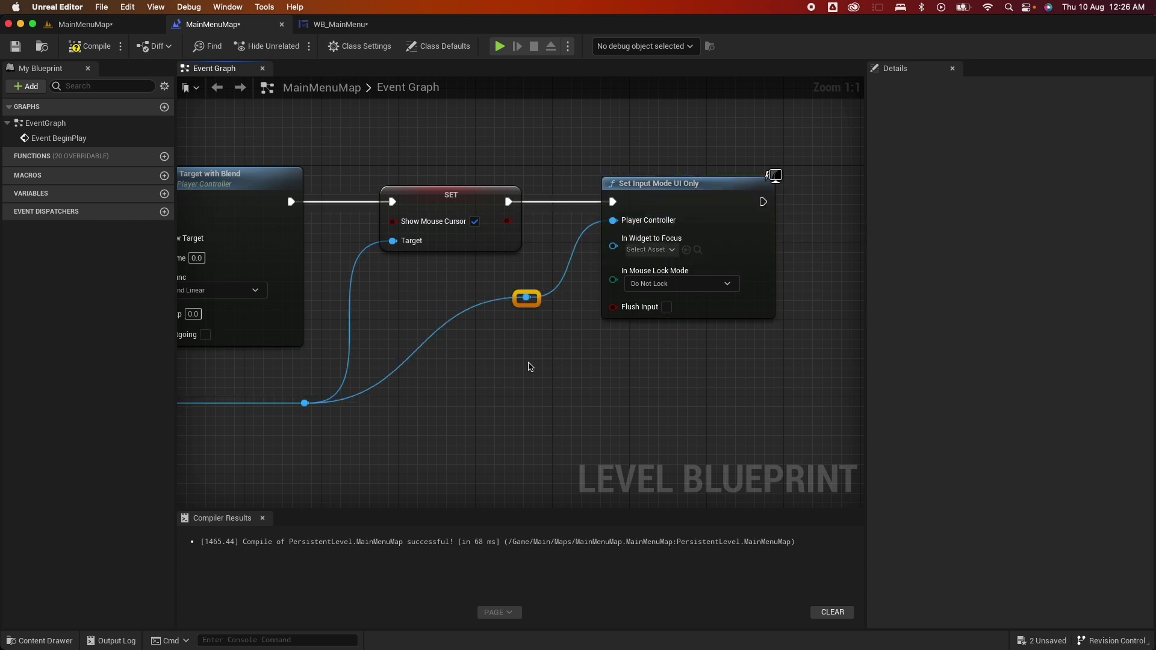
pyautogui.moveTo(529, 409); pyautogui.dragTo(526, 414)
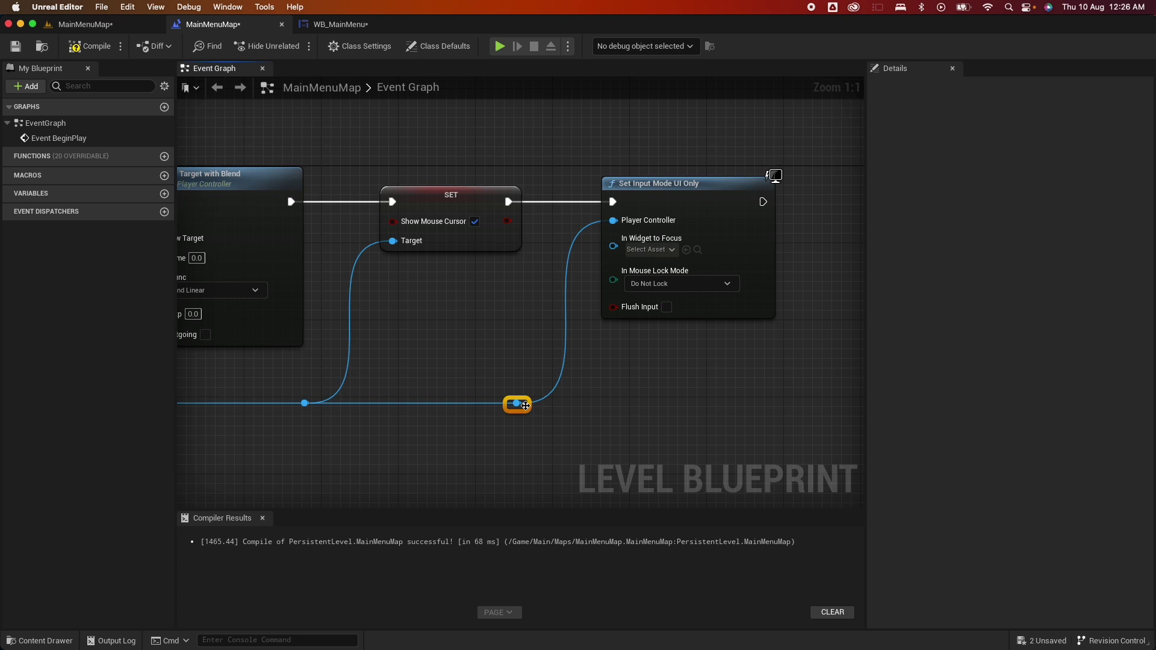
pyautogui.click(87, 45)
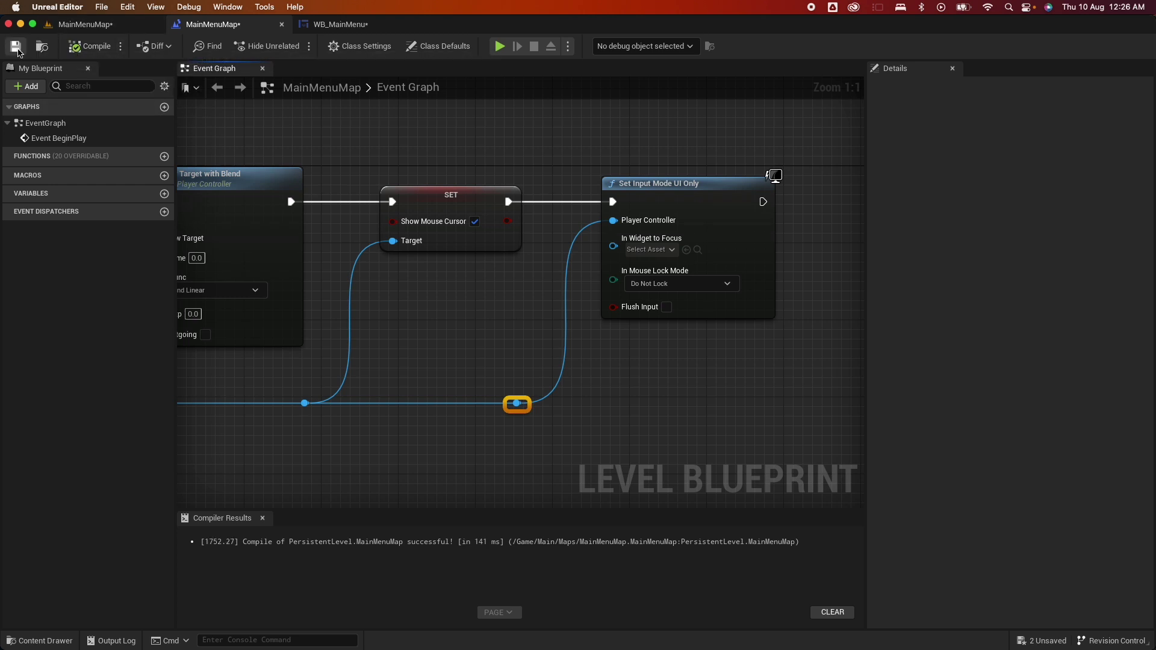
# Play MainMenuMap to preview the menu over the CineCameraActor1 view, then stop the simulation
pyautogui.click(107, 27)
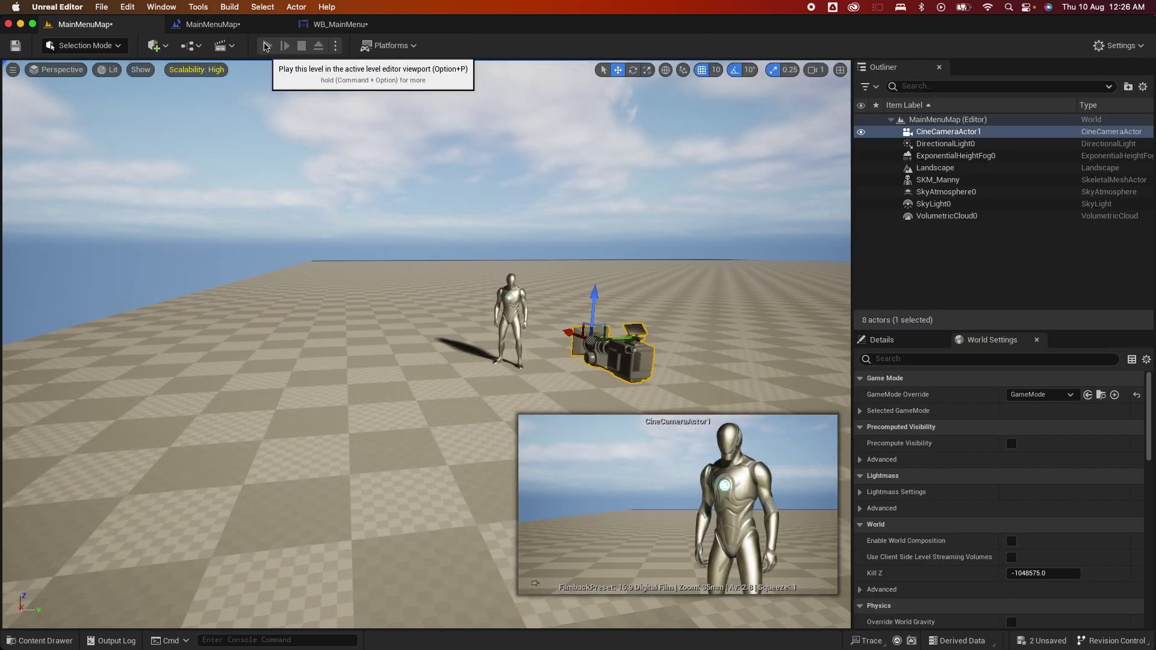
pyautogui.click(266, 47)
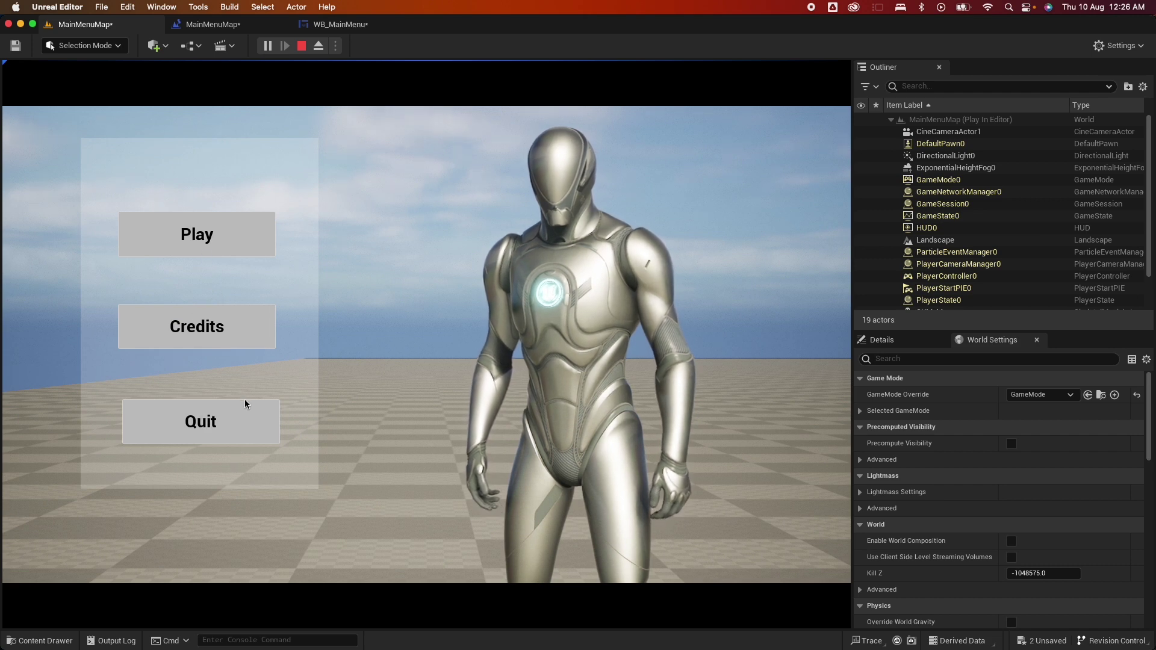
pyautogui.click(265, 25)
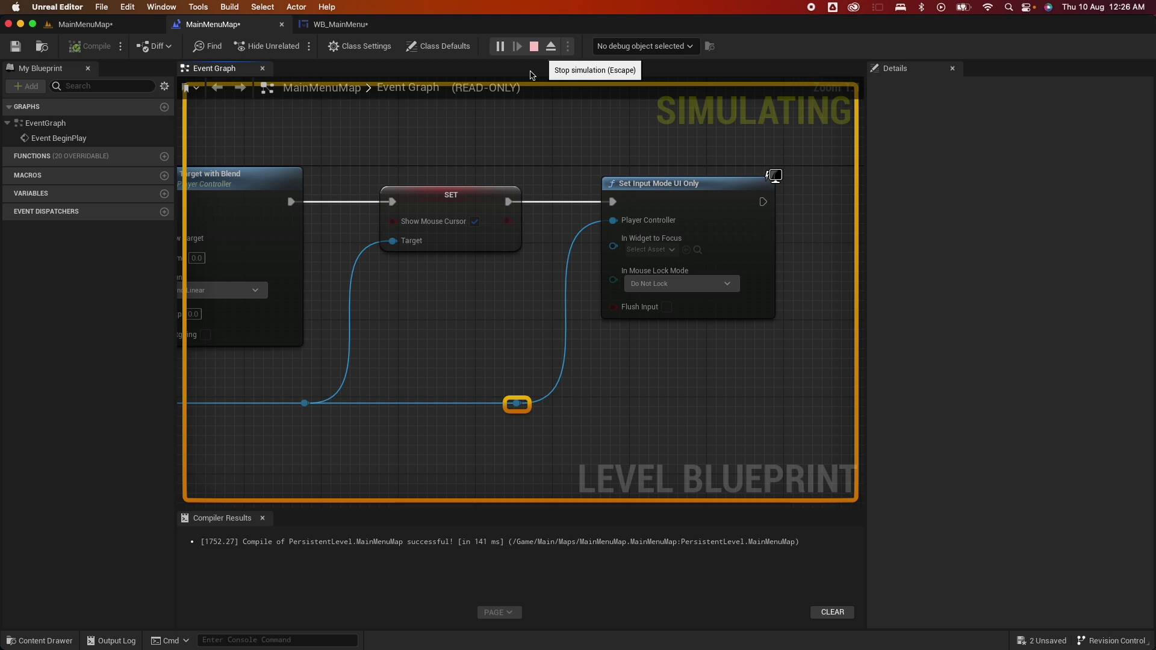
pyautogui.click(533, 47)
# Select PlayButton in WB_MainMenu and expand its Normal, Hovered and Pressed style settings
pyautogui.click(334, 25)
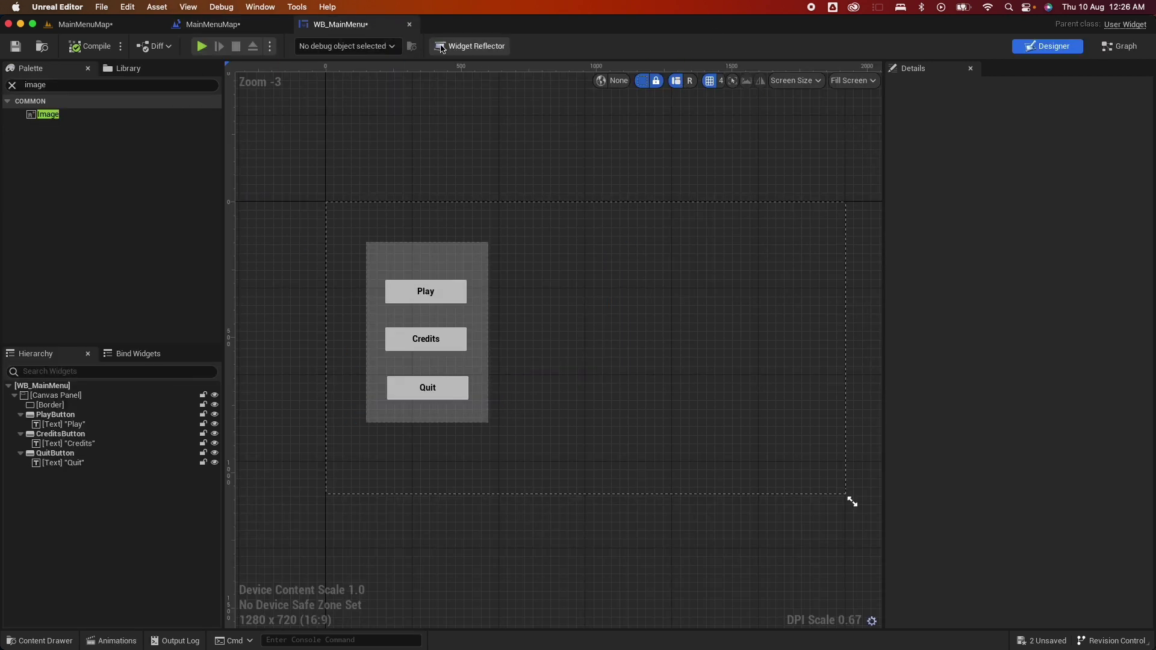
pyautogui.click(453, 295)
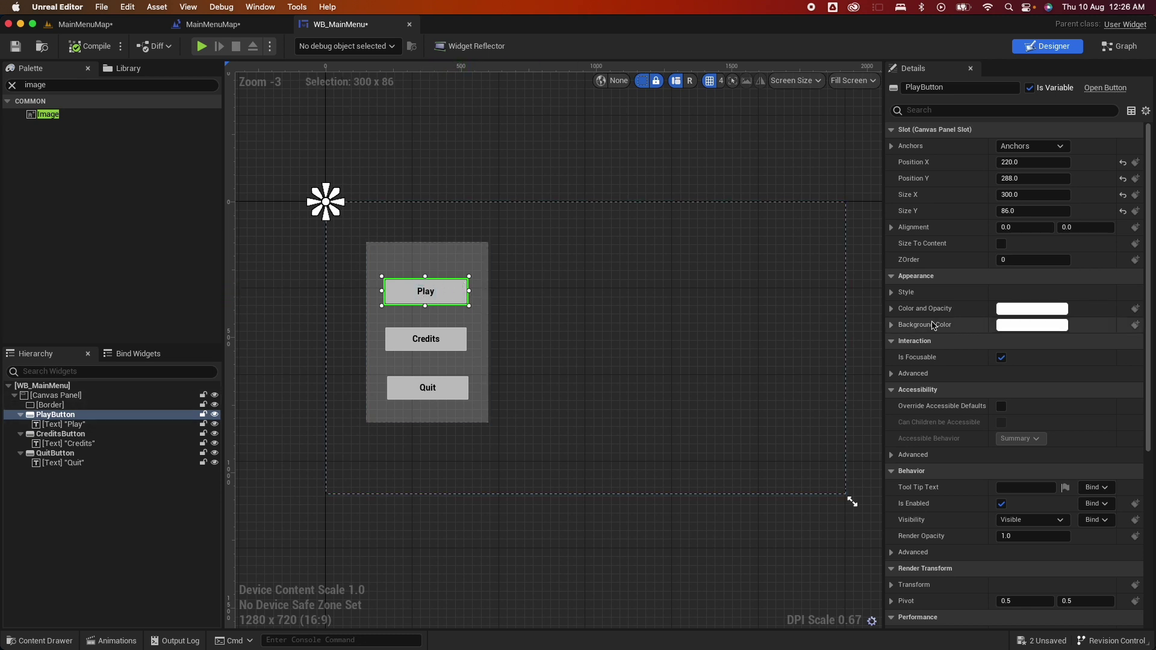
pyautogui.click(892, 293)
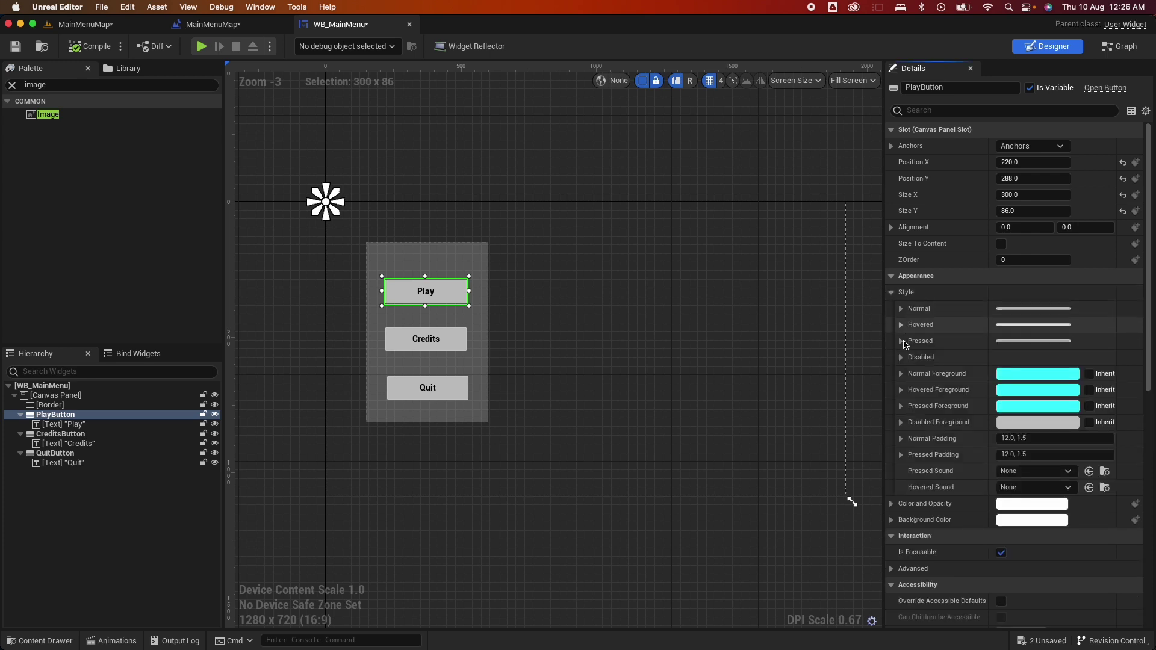
pyautogui.click(902, 309)
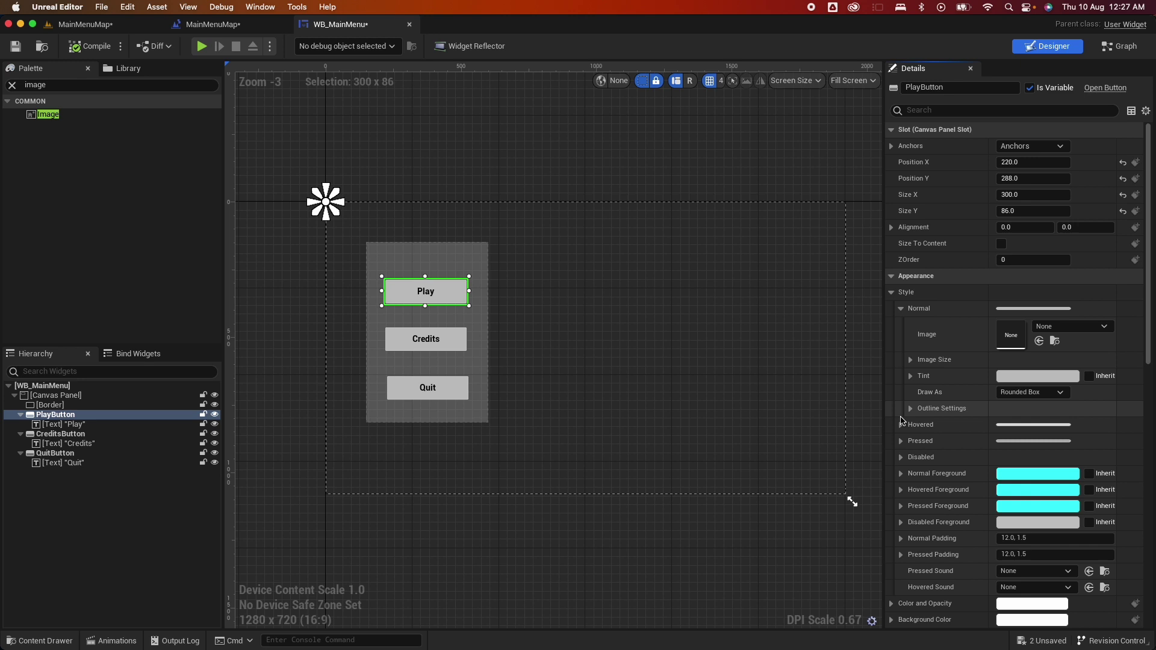
pyautogui.click(902, 425)
pyautogui.scroll(-3, 906, 436)
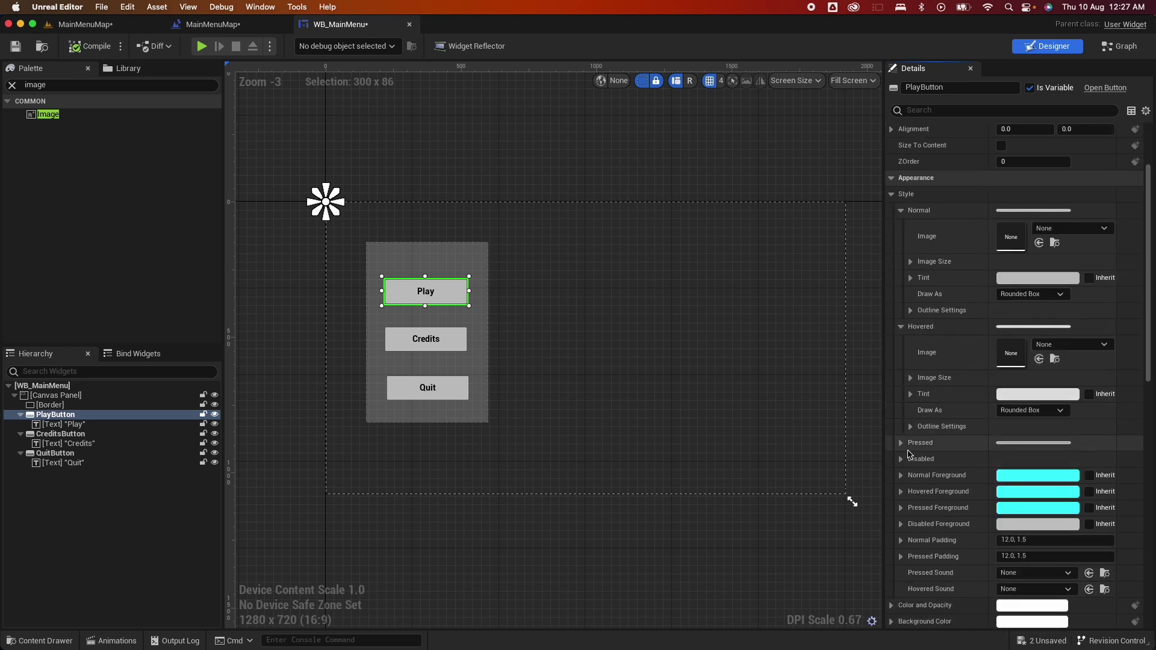
pyautogui.click(901, 444)
pyautogui.scroll(3, 956, 319)
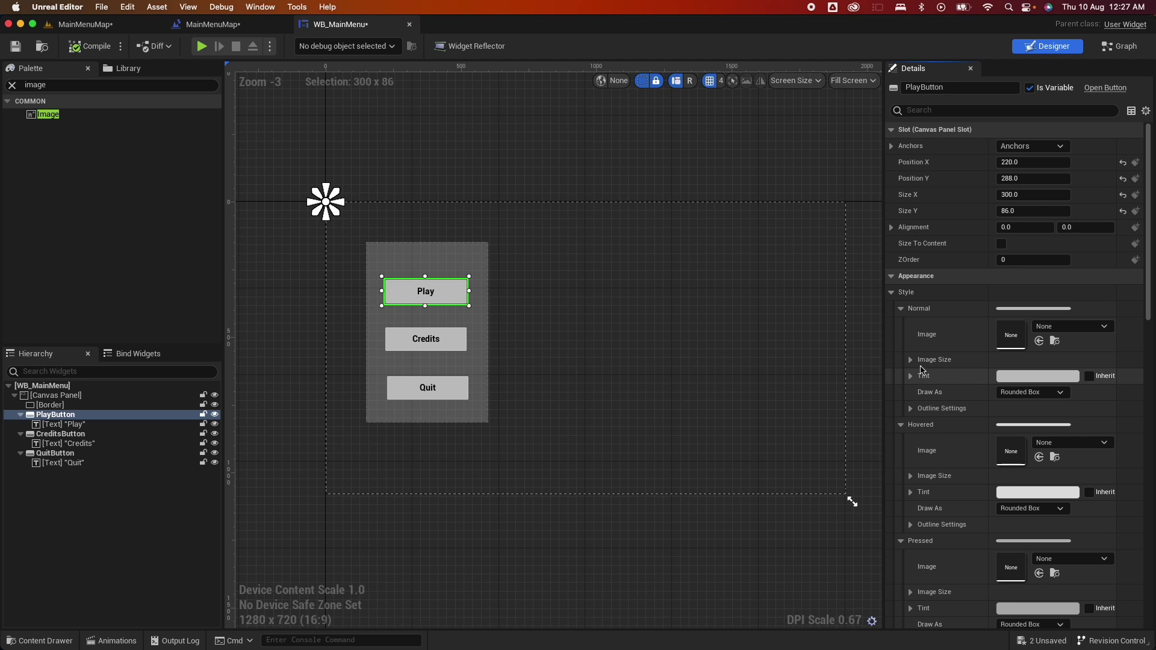
# Set PlayButton's Normal style image to the background-button texture and its Draw As mode to Image
pyautogui.click(39, 641)
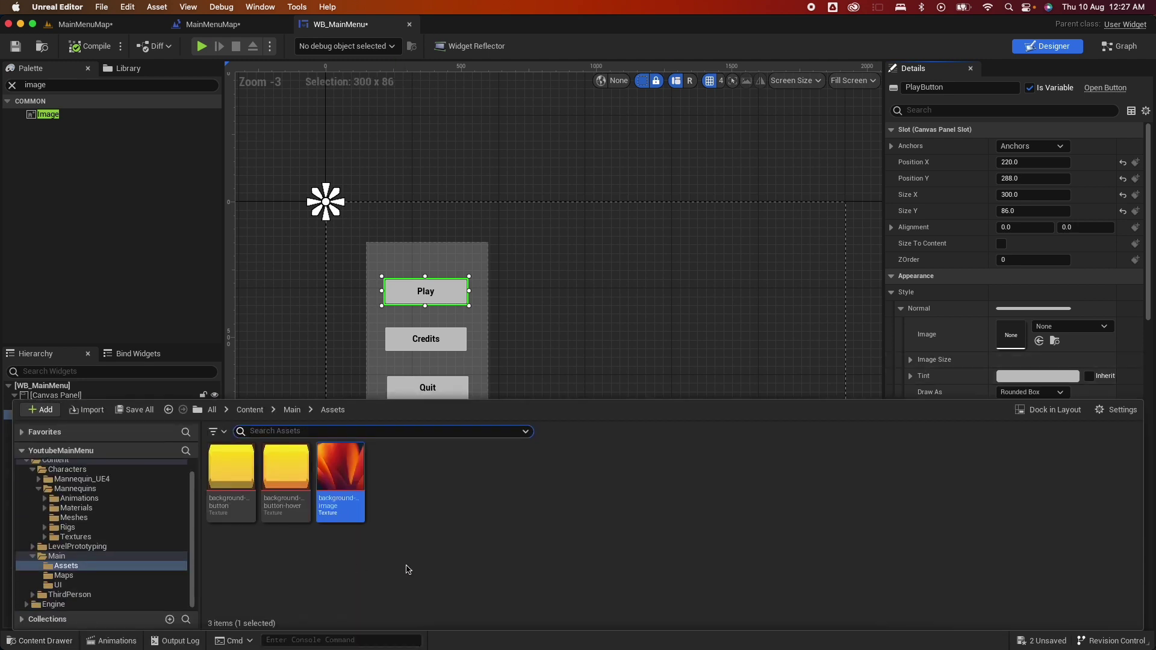
pyautogui.click(237, 501)
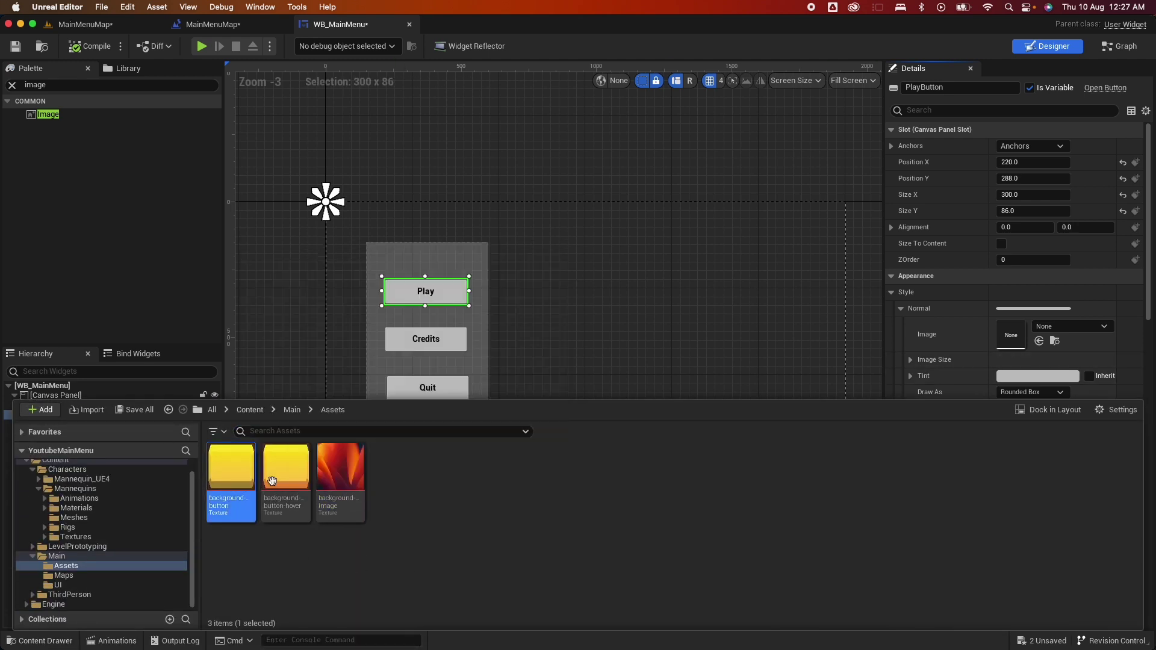
pyautogui.click(1038, 342)
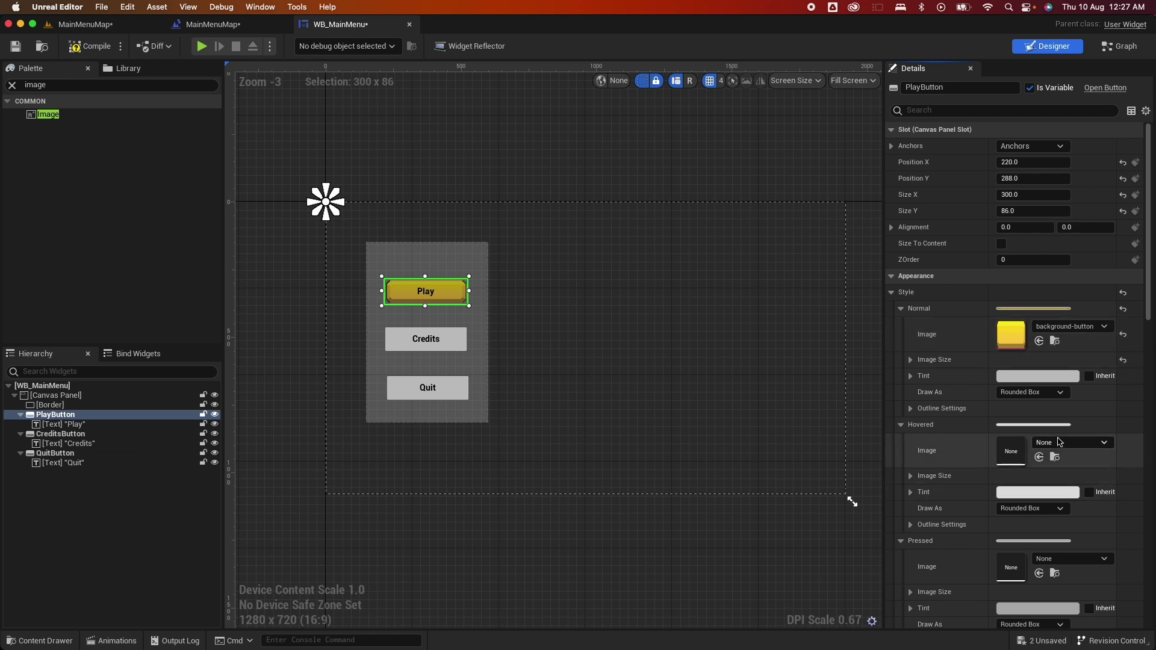
pyautogui.click(1026, 392)
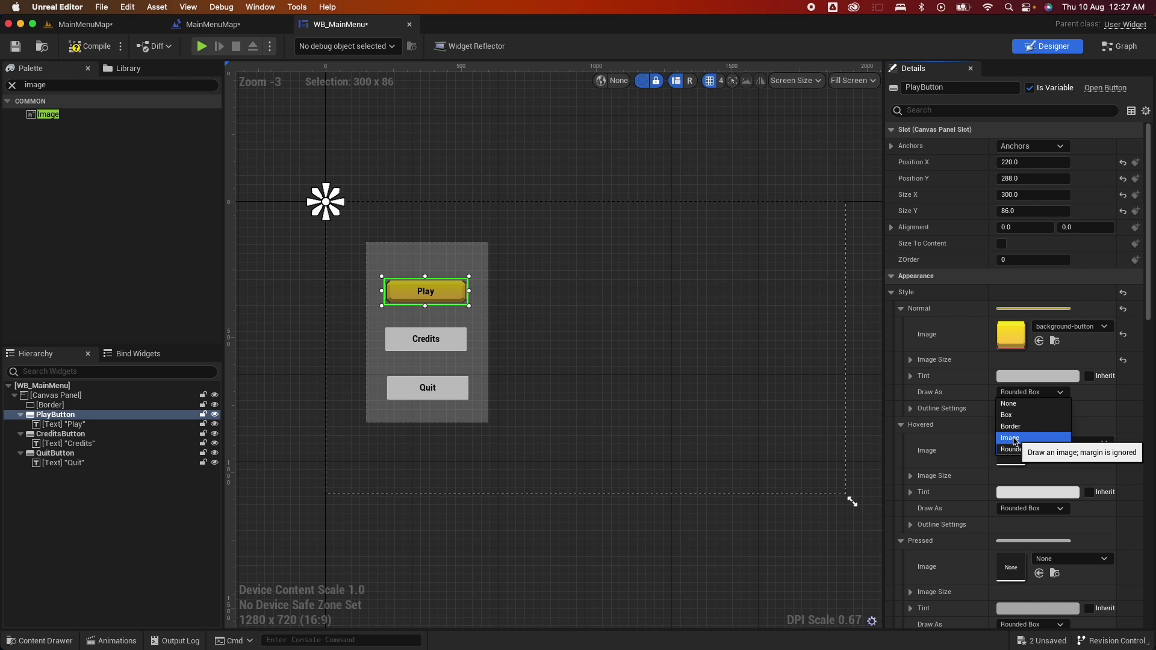
pyautogui.click(1015, 439)
pyautogui.click(402, 275)
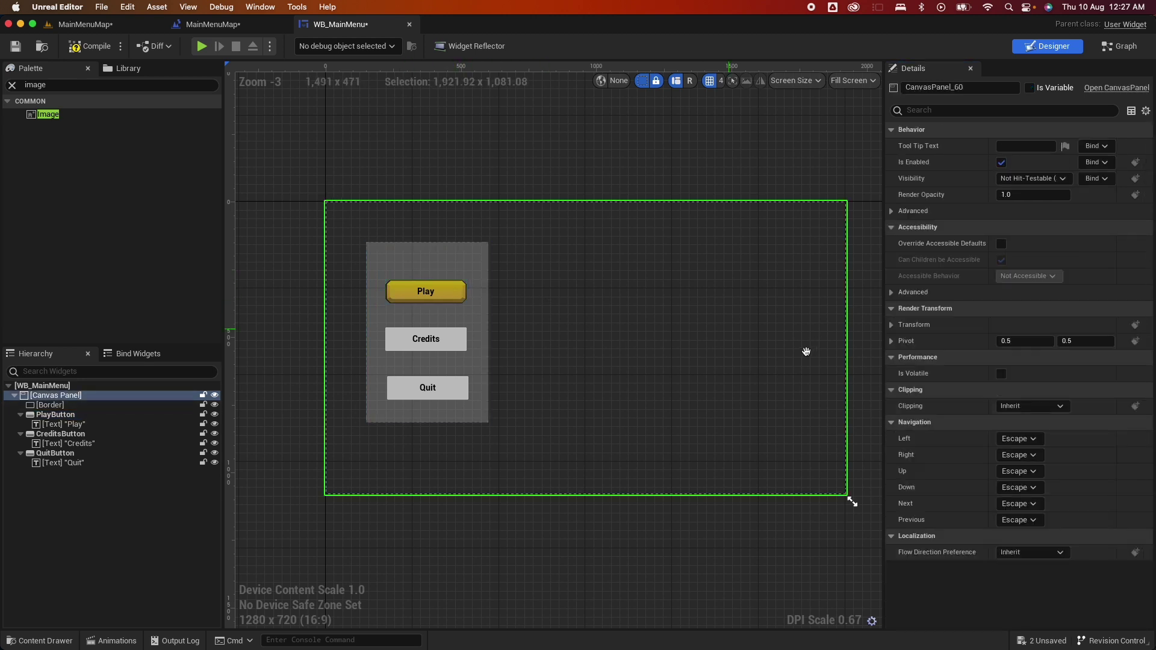
# Set CreditsButton's Normal style image to the background-button texture
pyautogui.click(61, 434)
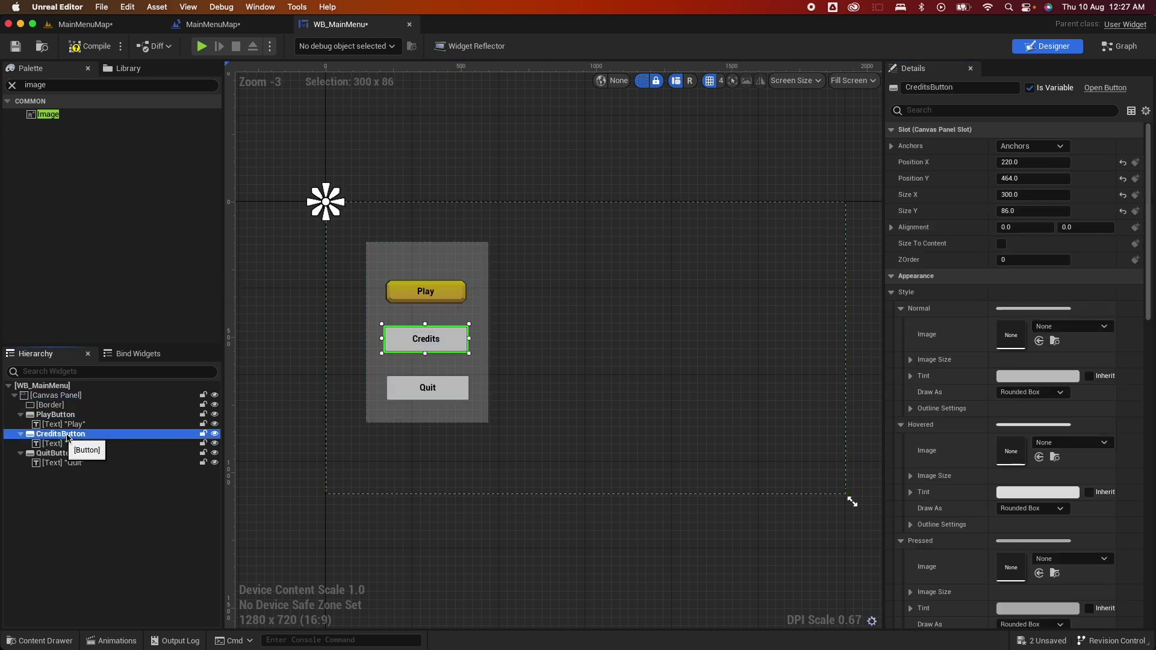
pyautogui.click(45, 641)
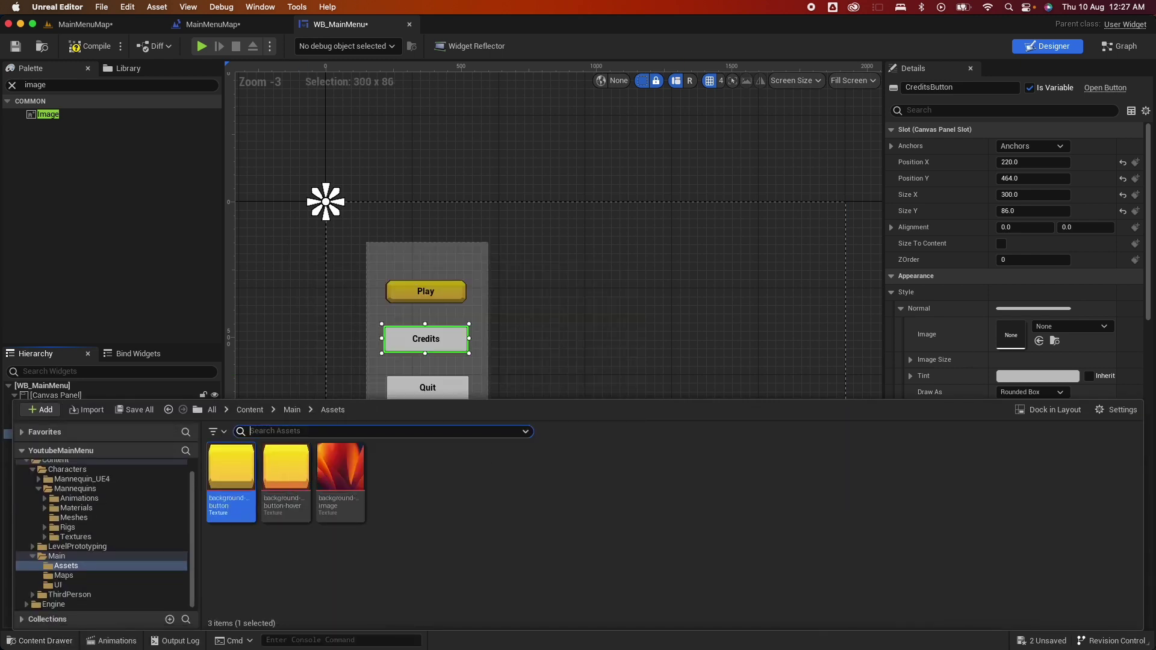
pyautogui.click(1038, 341)
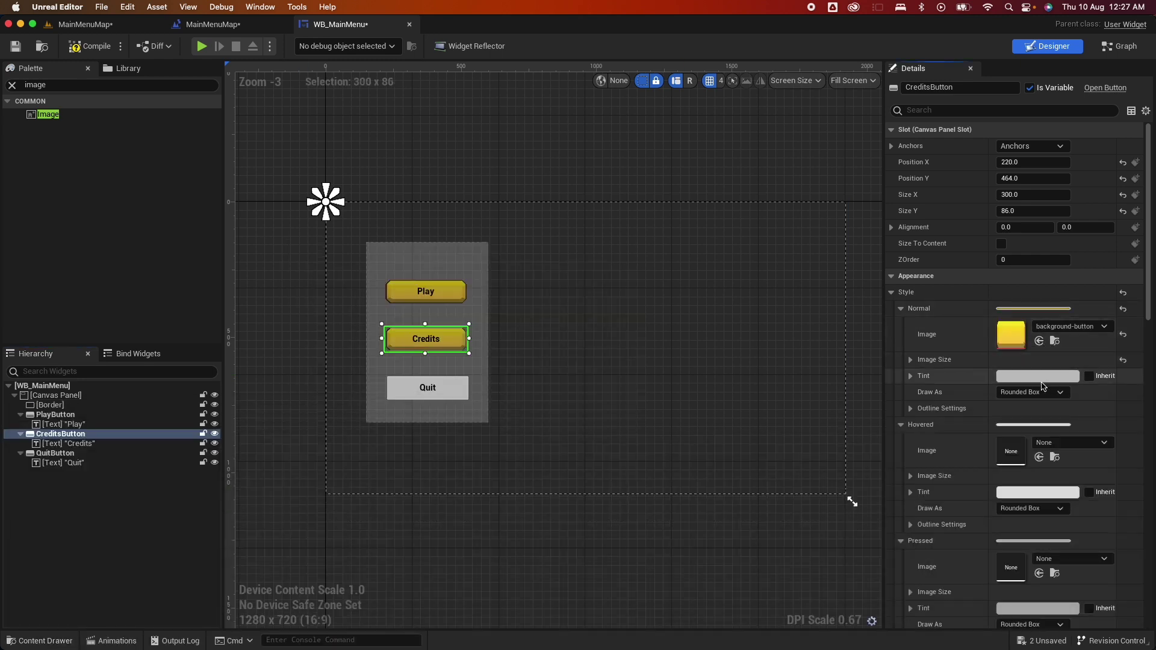
# Set CreditsButton's Normal style to draw as Image, and give QuitButton's Normal style the background-button texture drawn as Image
pyautogui.click(1033, 392)
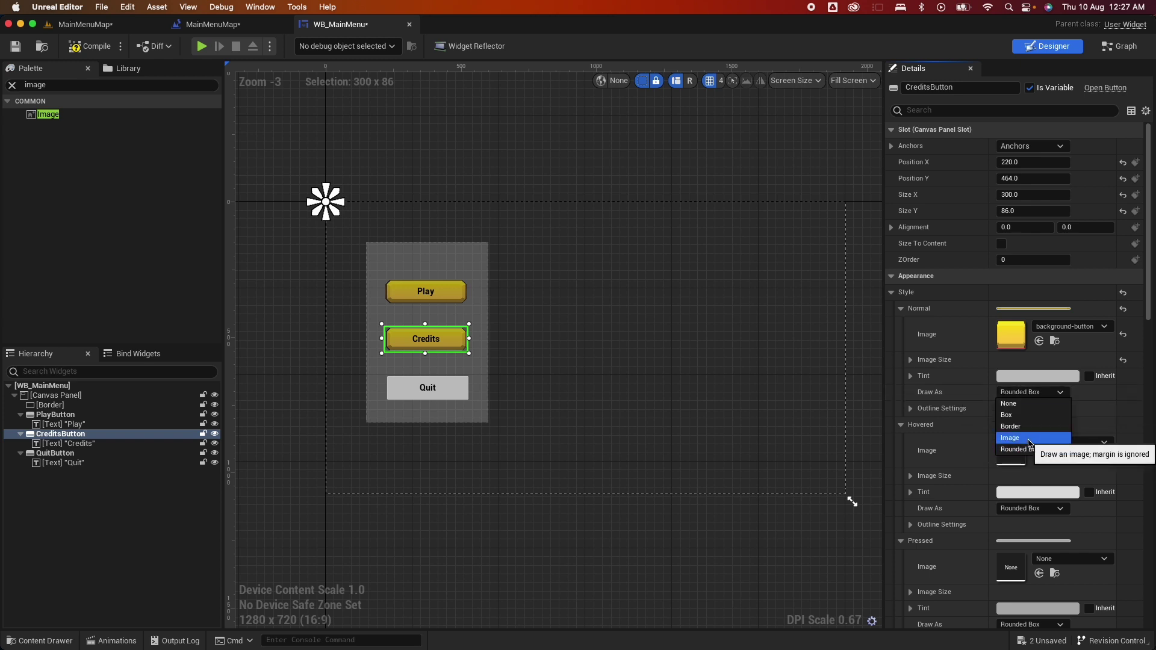
pyautogui.click(1015, 436)
pyautogui.click(60, 454)
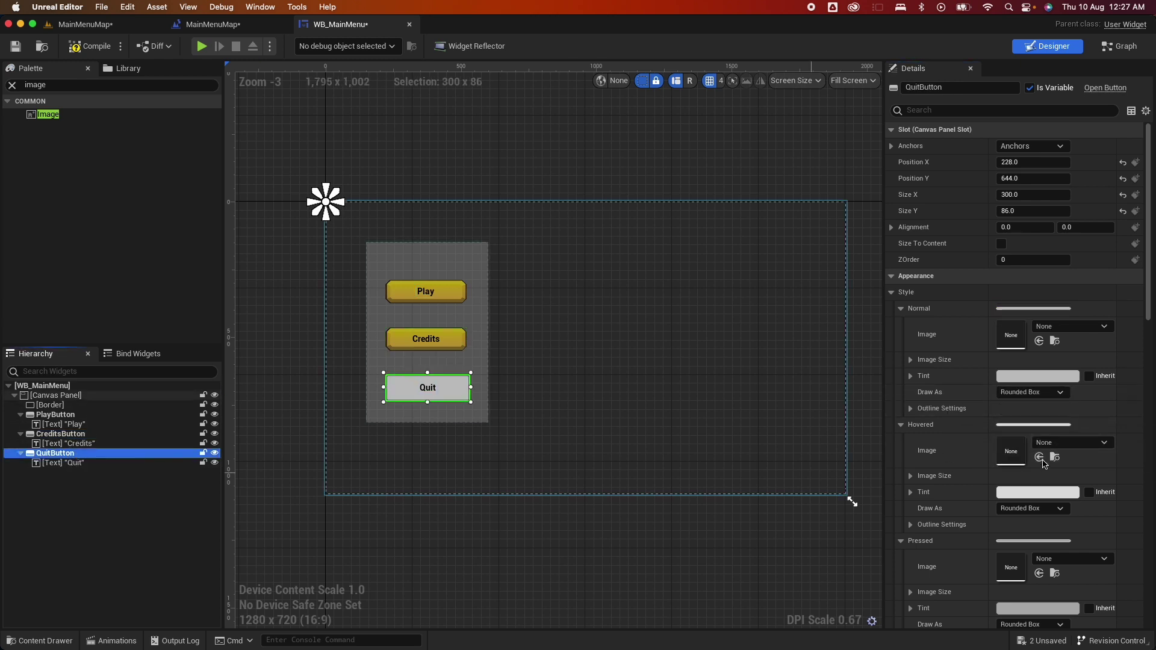
pyautogui.click(1039, 341)
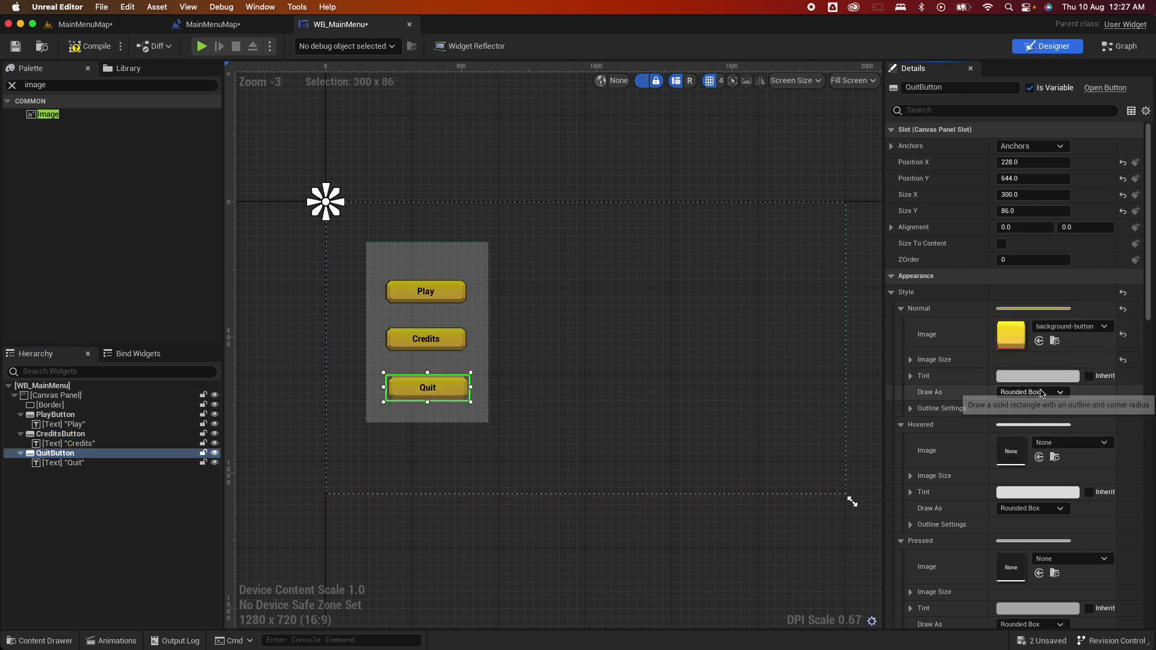
pyautogui.click(1033, 393)
pyautogui.click(1027, 443)
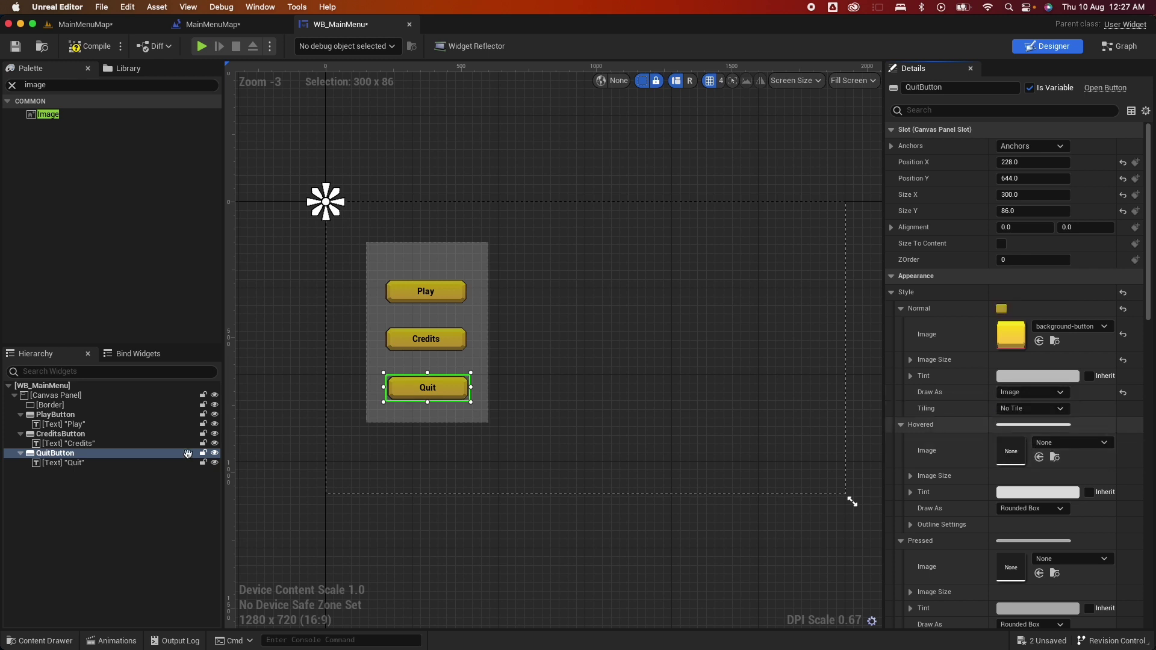
# Set the R, G and B values of PlayButton's Normal tint to 1.0
pyautogui.click(58, 414)
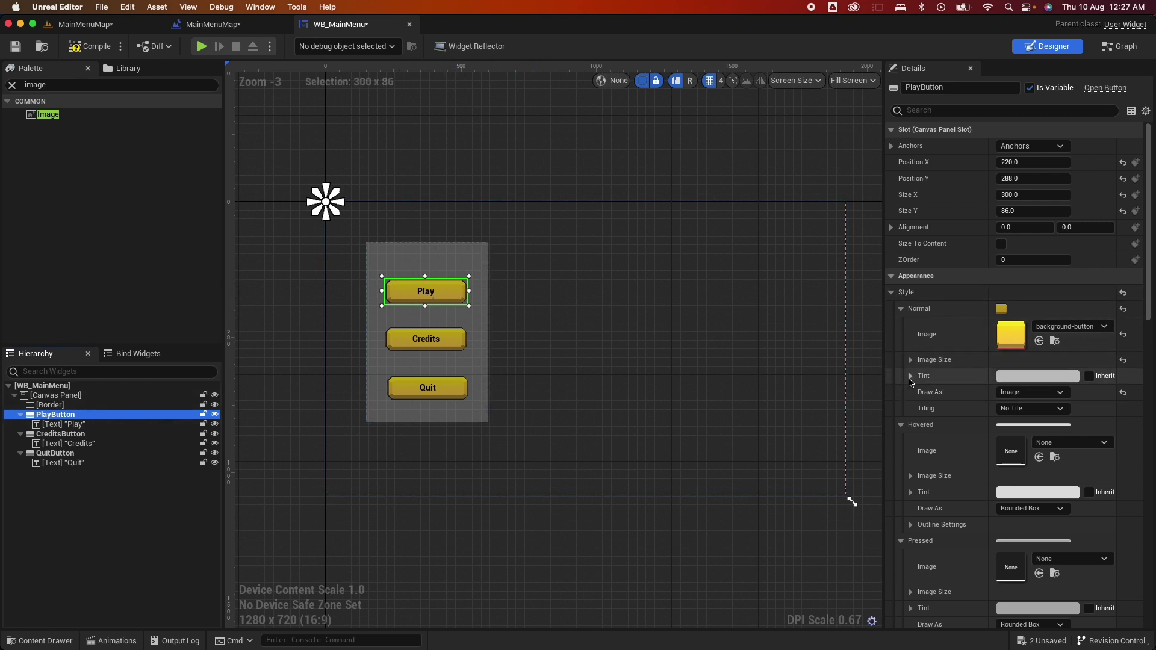
pyautogui.click(912, 378)
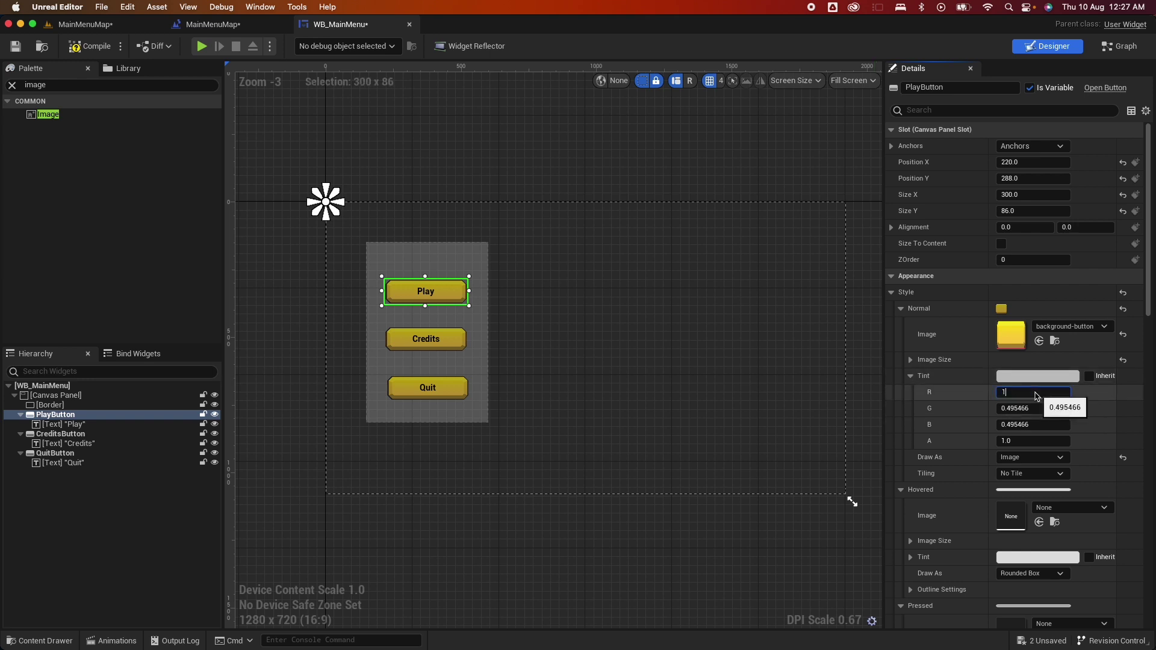
pyautogui.press('Tab')
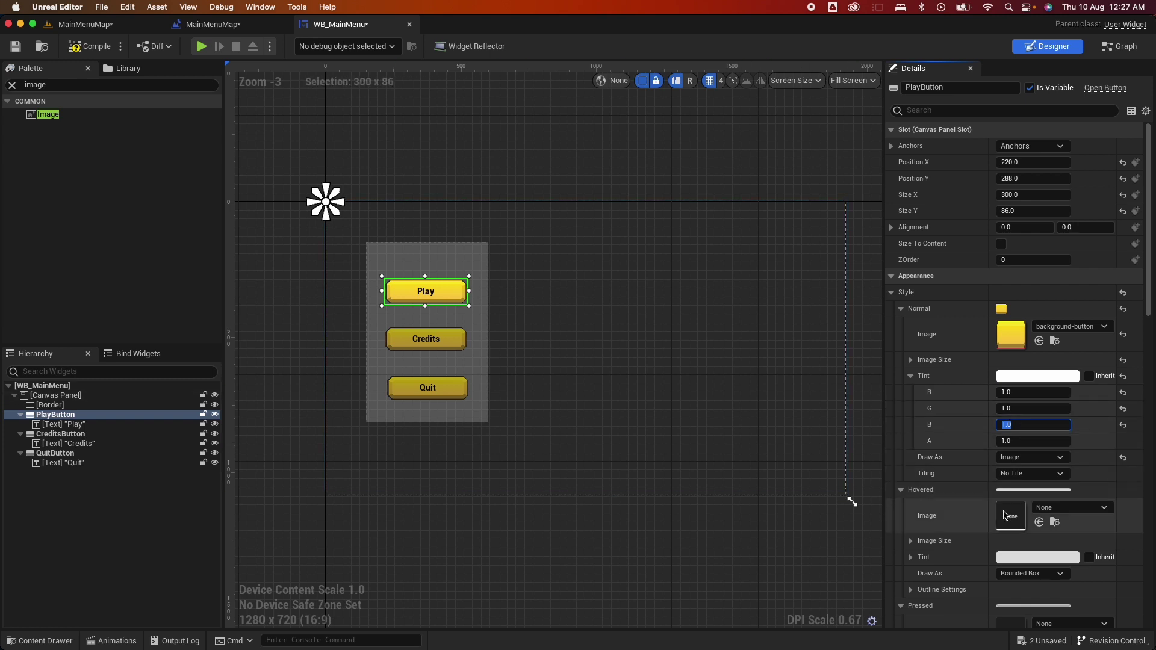
# Compile WB_MainMenu and play the map to check PlayButton's normal and hovered looks, then stop the simulation
pyautogui.scroll(-3, 1006, 515)
pyautogui.click(89, 51)
pyautogui.click(203, 48)
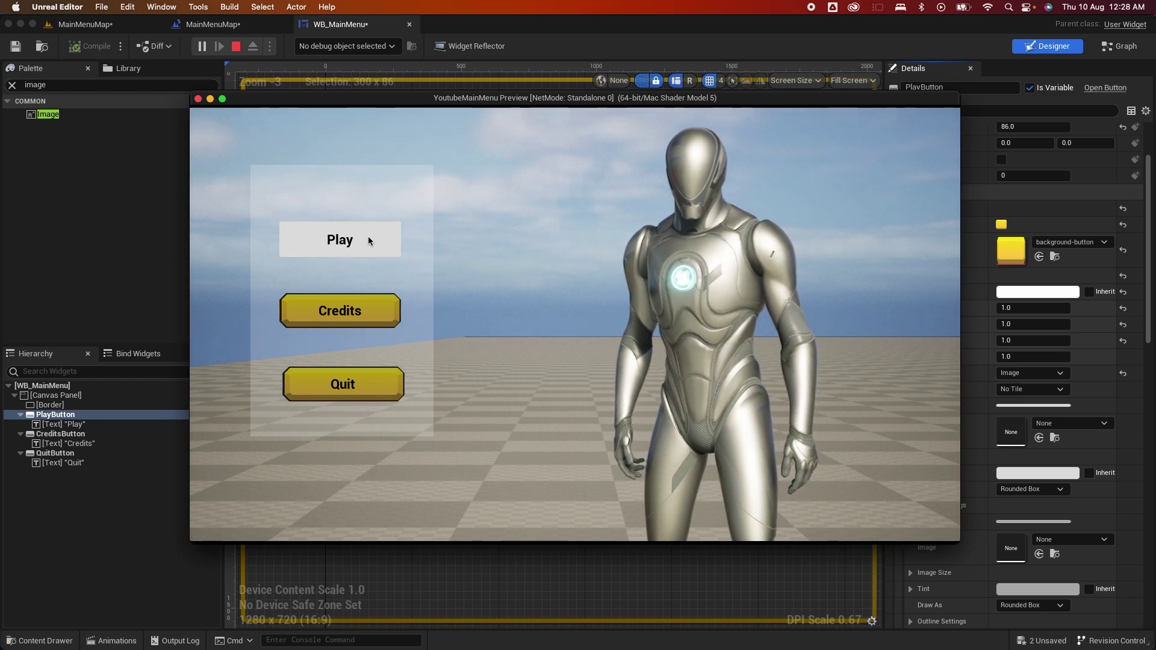
pyautogui.click(249, 30)
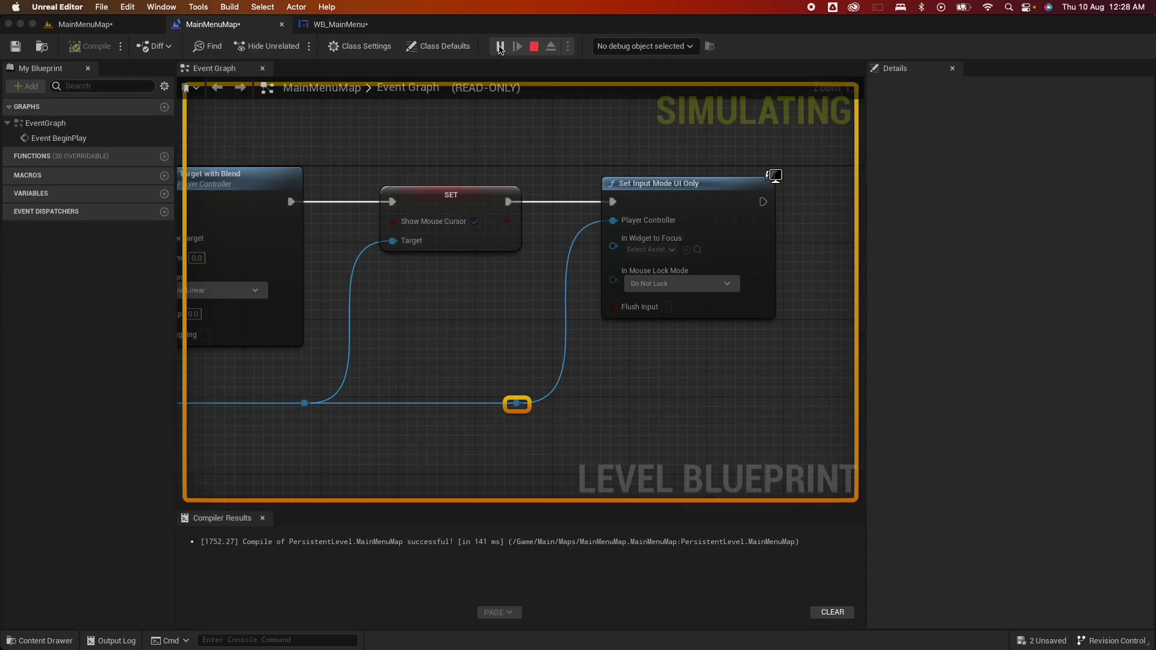
pyautogui.click(534, 46)
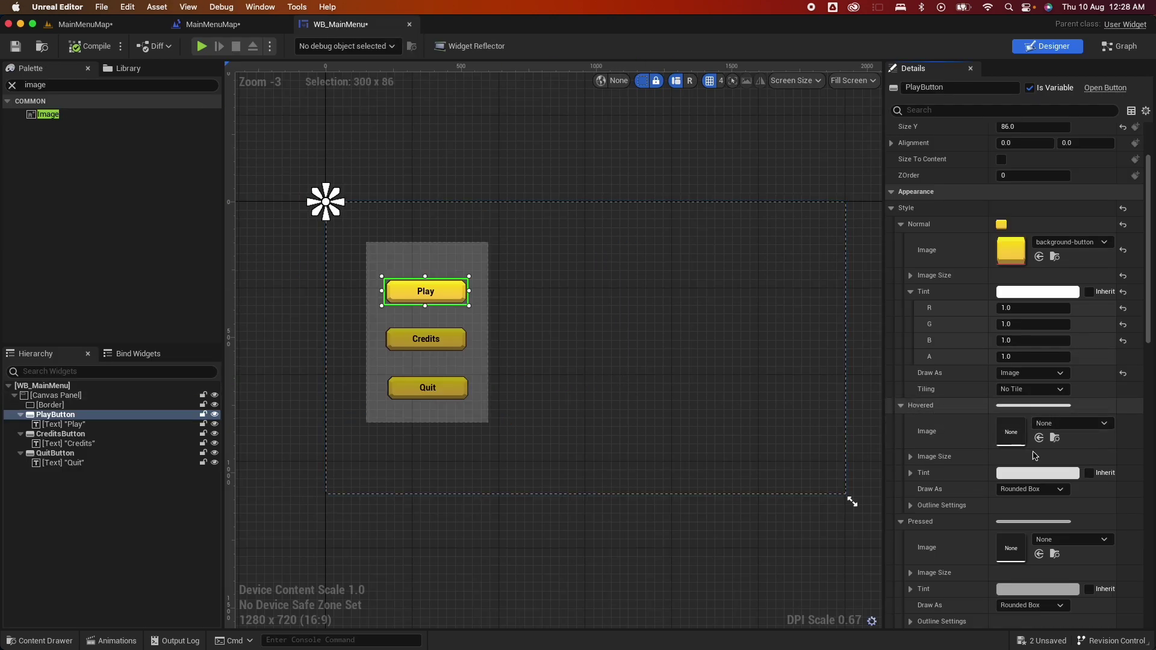
# Set PlayButton's Hovered style to the background-button-hover texture, with tint R, G and B at 1.0 and Draw As set to Image
pyautogui.click(42, 640)
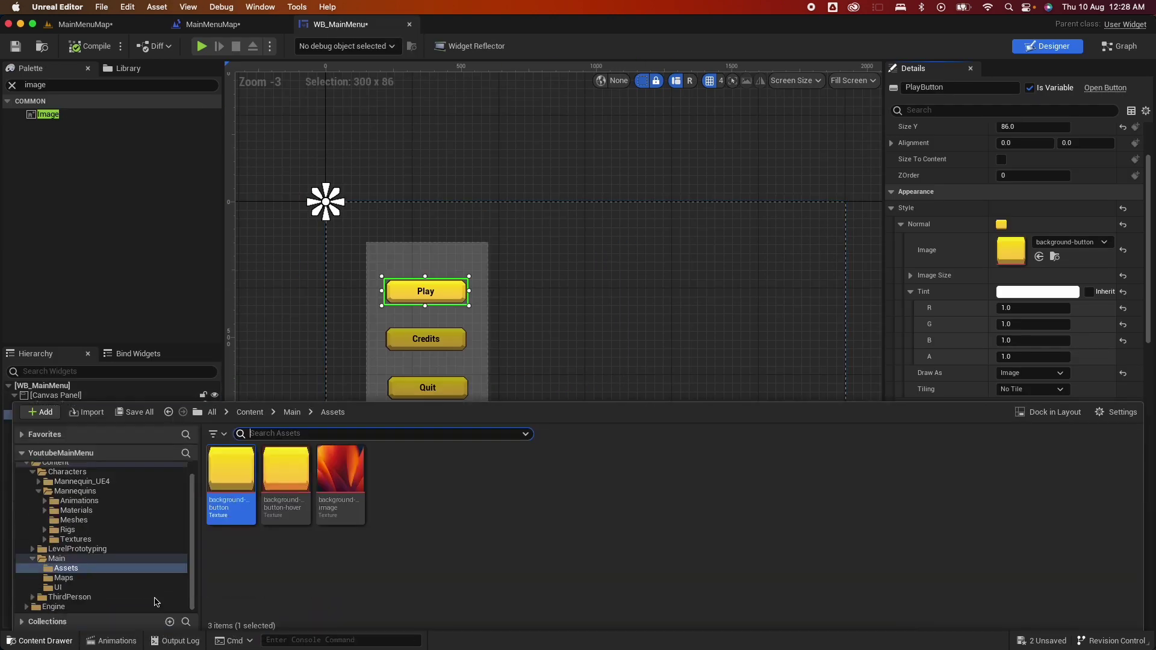
pyautogui.click(286, 470)
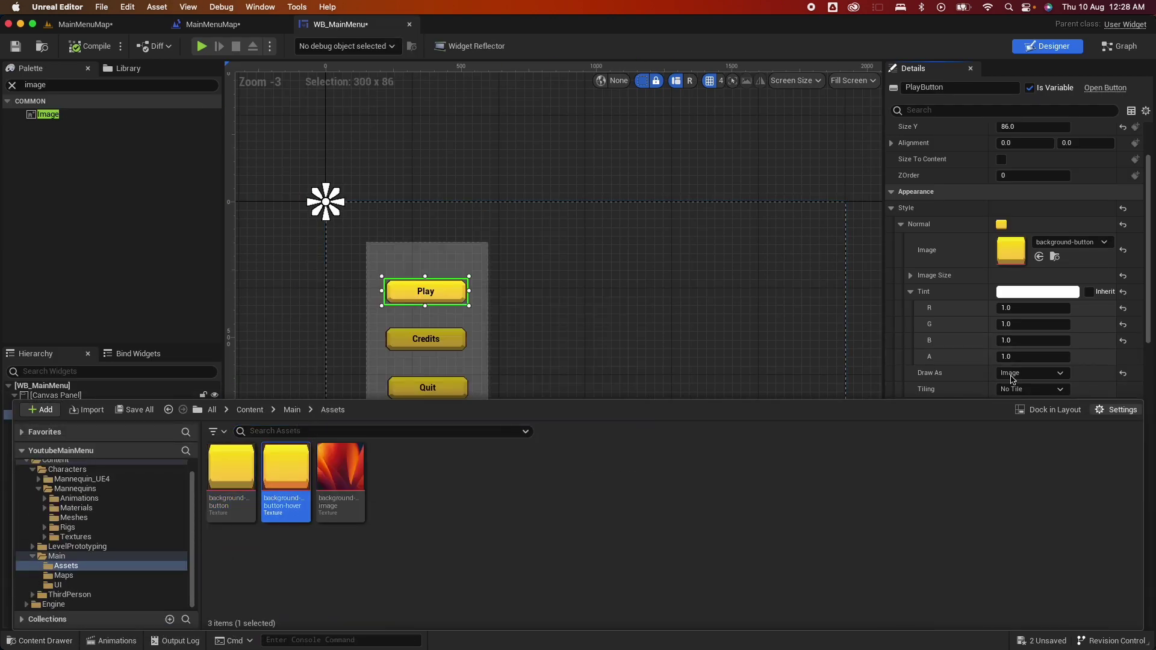
pyautogui.click(870, 344)
pyautogui.press('super+z')
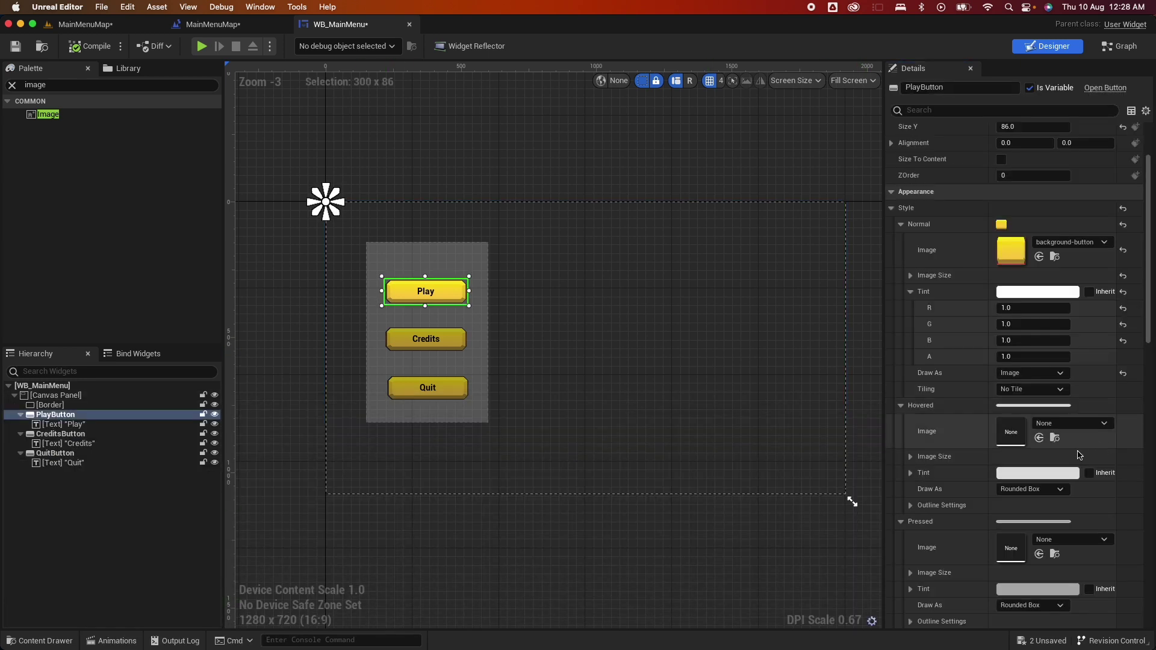
pyautogui.click(1038, 438)
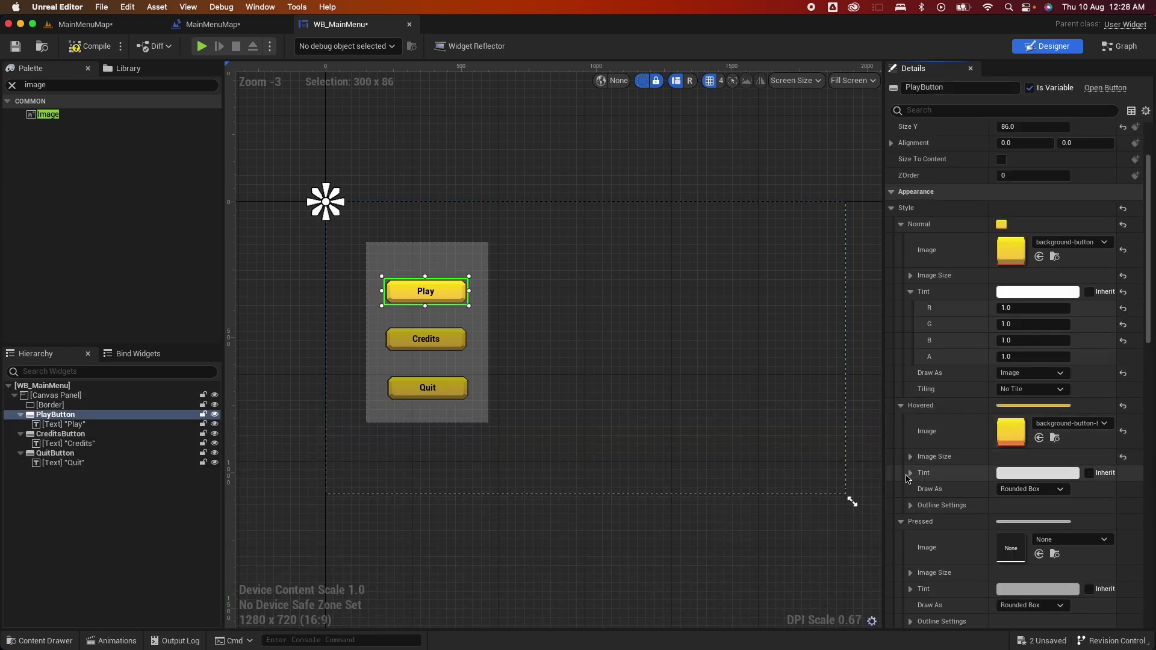
pyautogui.click(910, 474)
pyautogui.click(1039, 555)
pyautogui.click(1027, 601)
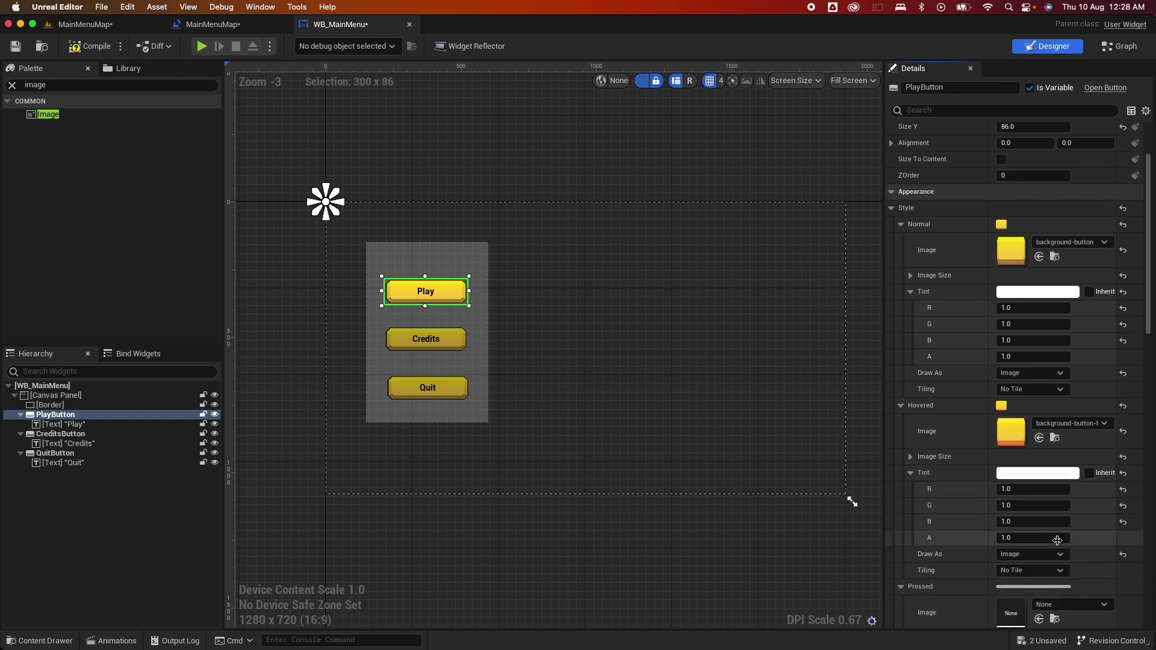
# Set PlayButton's Pressed style to the background-button-hover texture, with tint R, G and B at 1.0 and Draw As set to Image
pyautogui.scroll(-4, 1055, 545)
pyautogui.scroll(-1, 1056, 545)
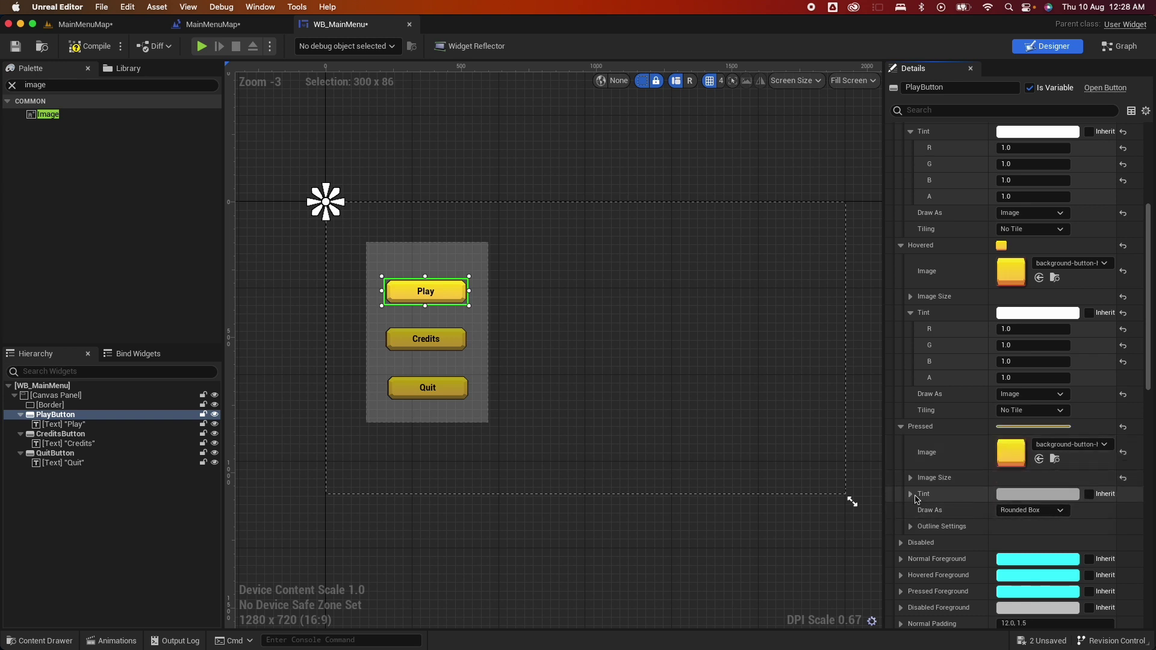
pyautogui.click(913, 496)
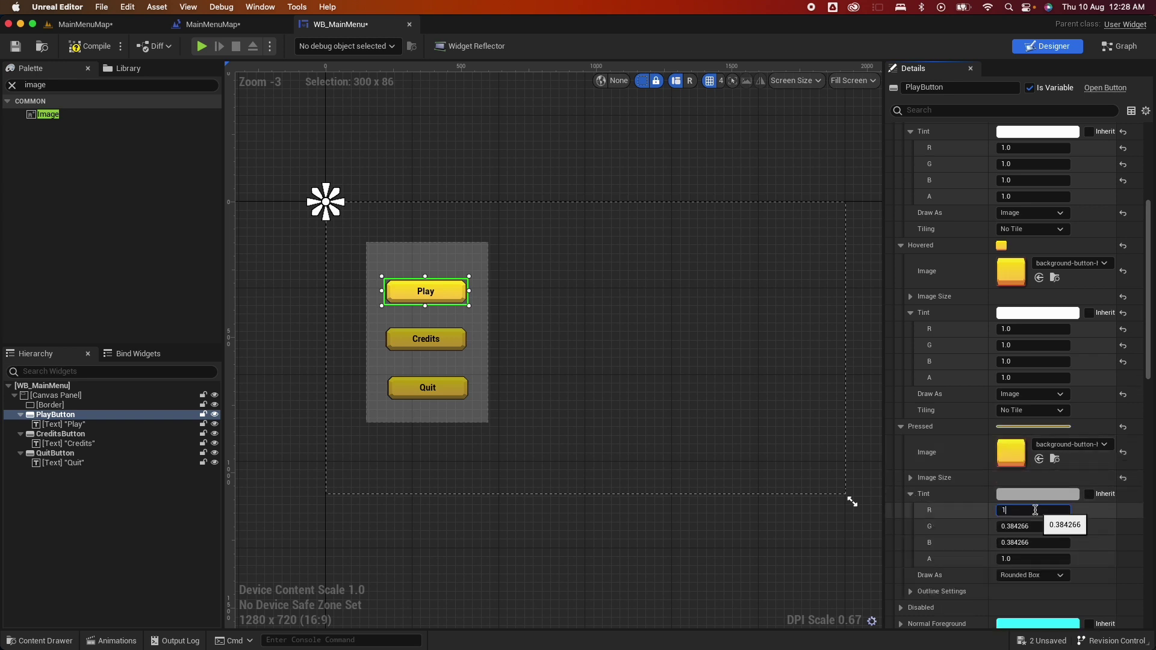
pyautogui.click(1032, 576)
pyautogui.click(1025, 621)
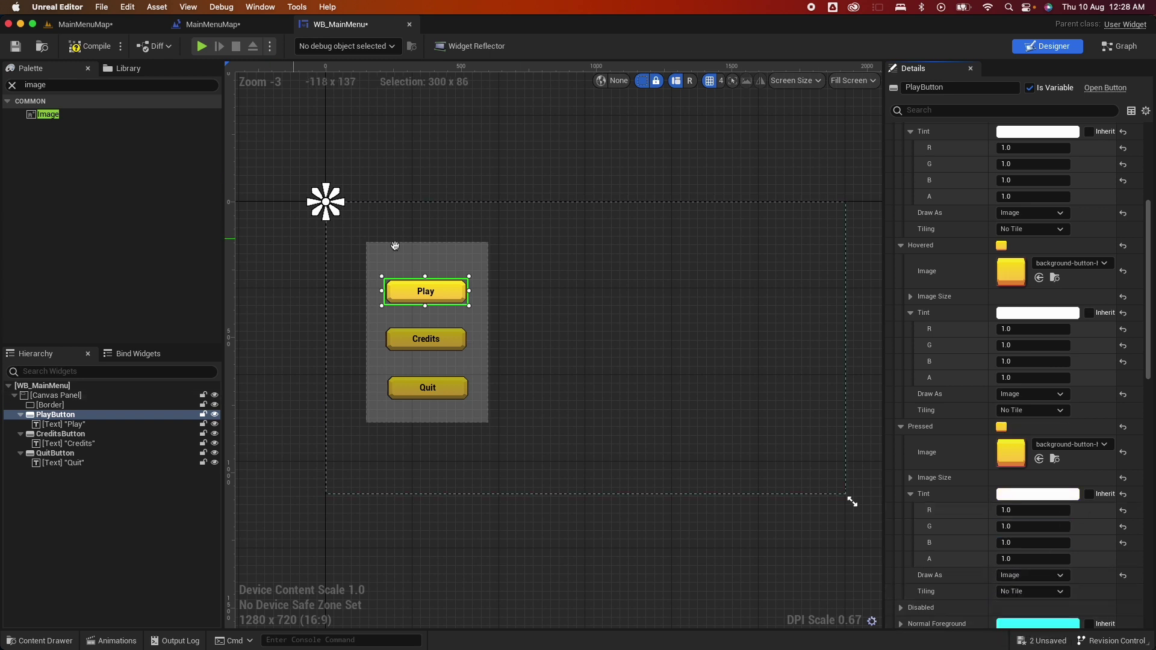
# Set CreditsButton's Normal and Hovered tint RGB to 1.0, draw Hovered as Image, and use the background-button-hover texture for Hovered and Pressed
pyautogui.click(472, 328)
pyautogui.click(425, 338)
pyautogui.click(1031, 421)
pyautogui.click(1031, 467)
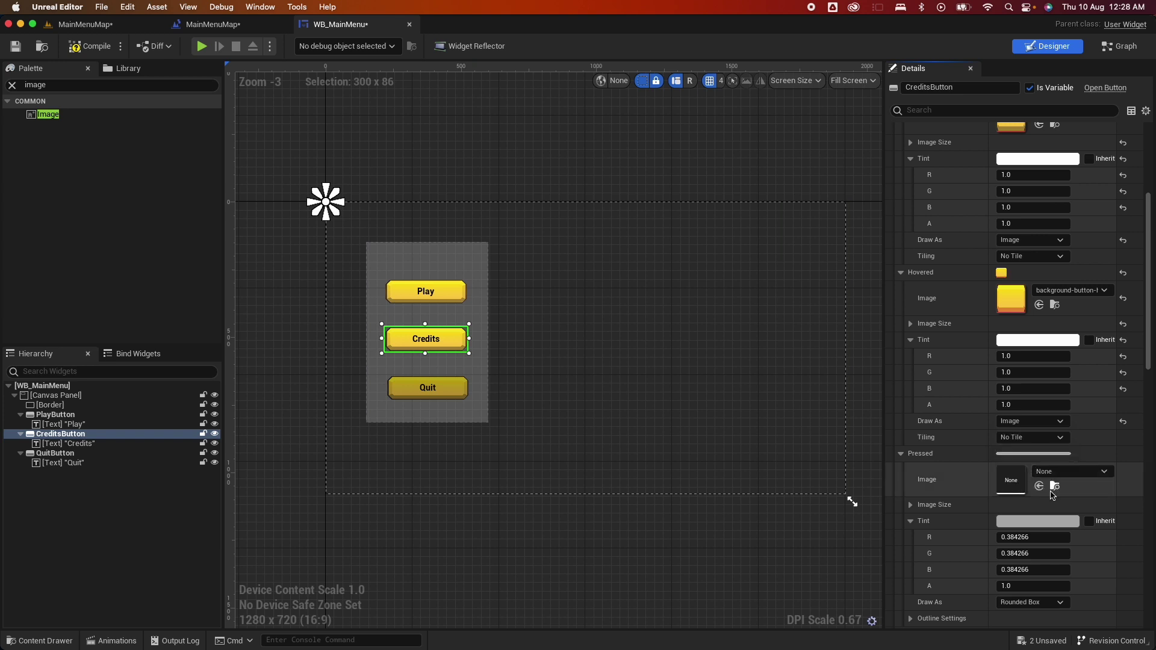
pyautogui.click(1040, 487)
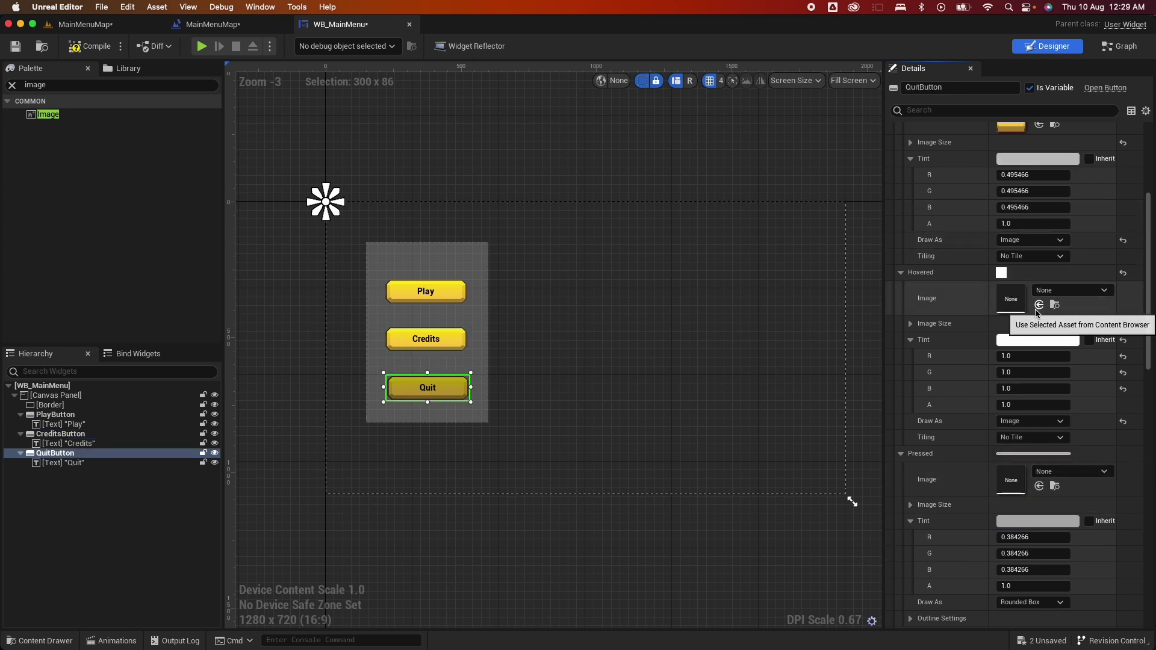
# Give QuitButton's Hovered and Pressed styles the background-button-hover texture, with tint R, G and B at 1.0 and Draw As set to Image
pyautogui.click(1039, 305)
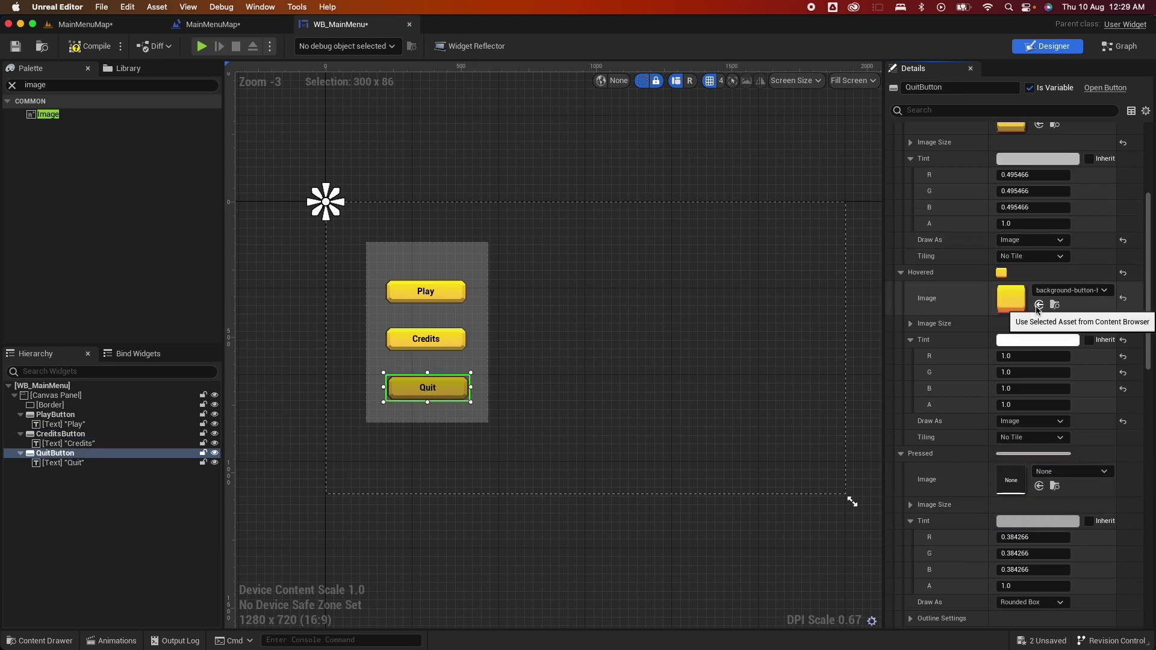
pyautogui.click(1039, 486)
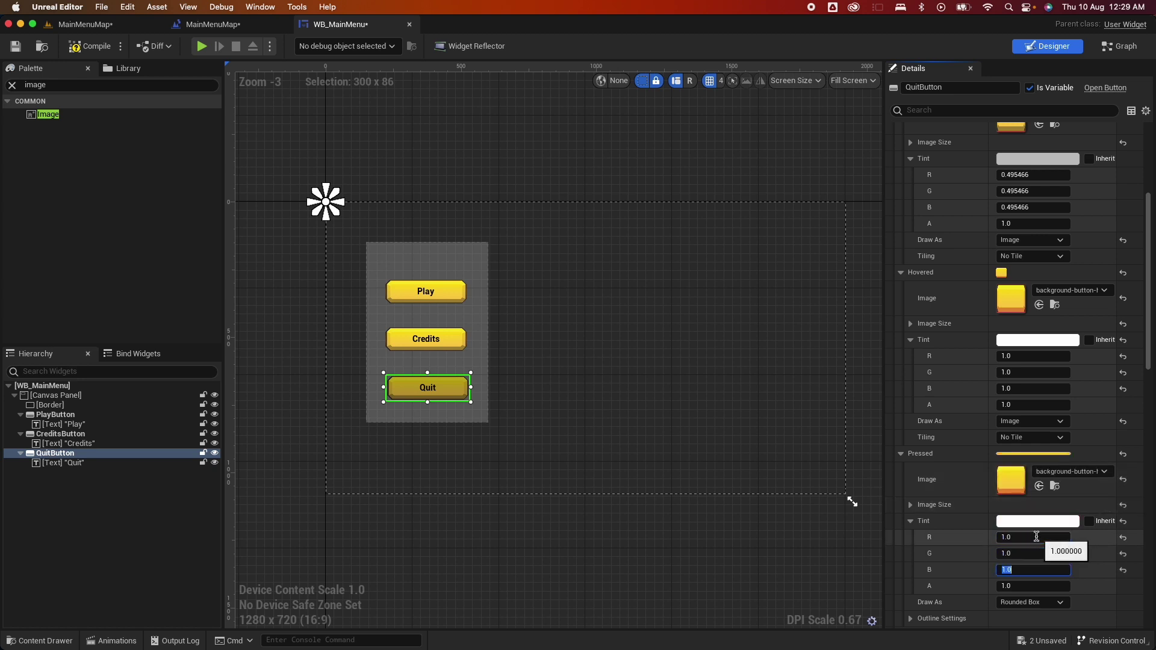
pyautogui.scroll(-2, 1014, 305)
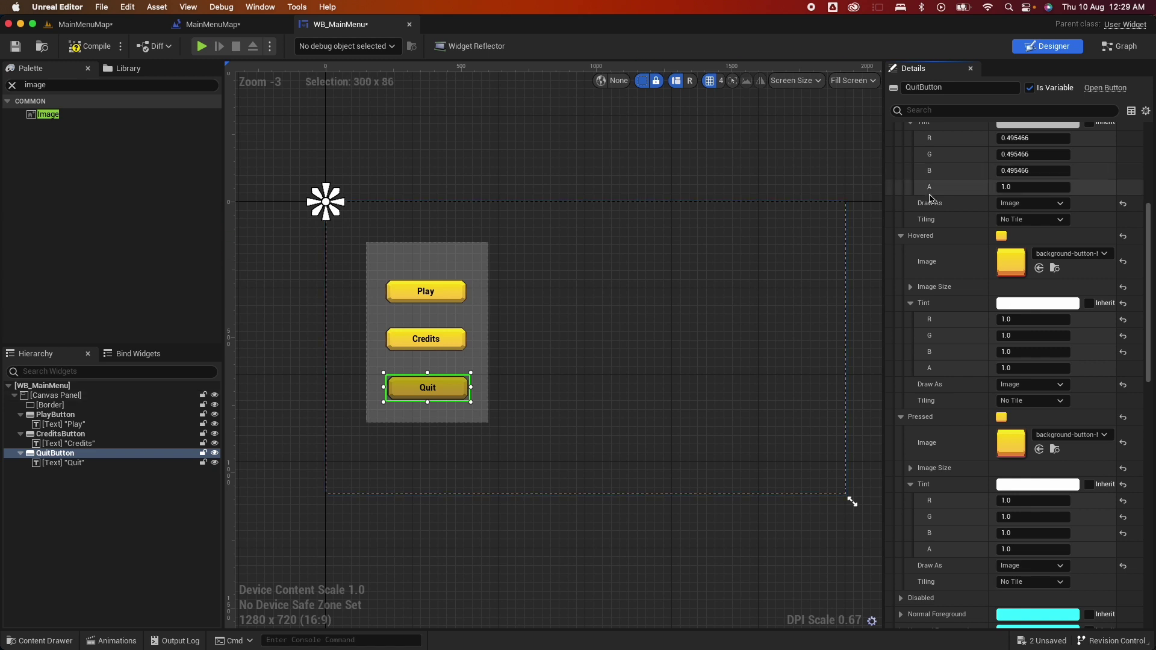
# Set the R, G and B values of QuitButton's Normal tint to 1
pyautogui.write('1')
pyautogui.press('Tab')
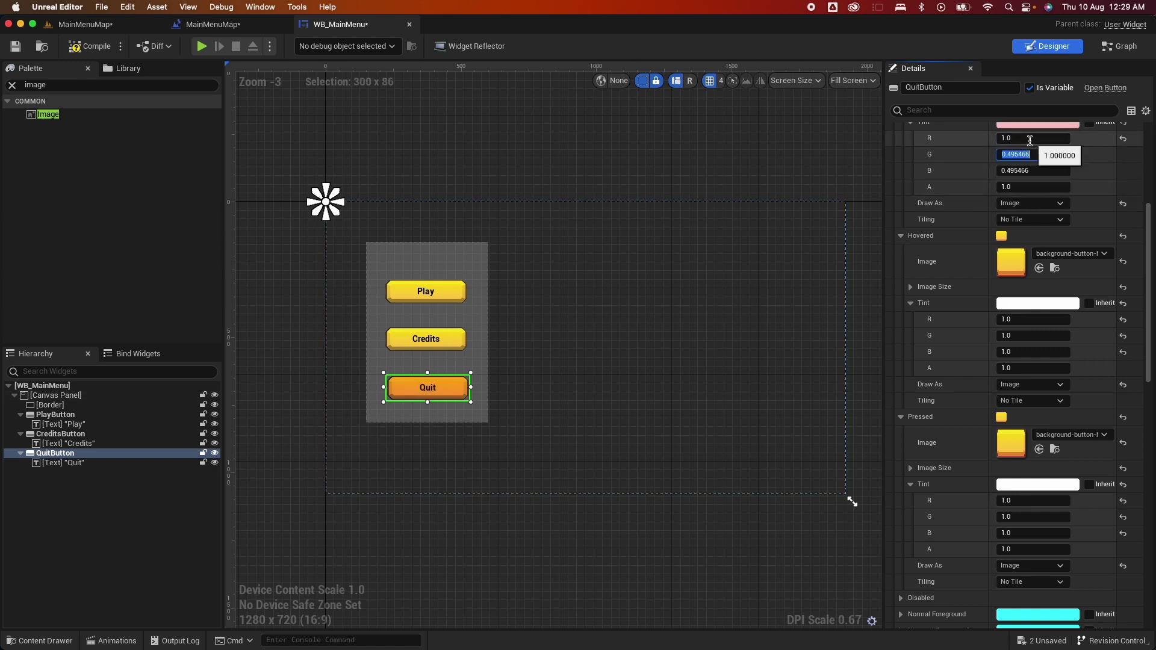
pyautogui.write('1')
pyautogui.press('Tab')
pyautogui.write('1')
# Compile WB_MainMenu and play the map to preview all three textured buttons, then close the preview window
pyautogui.click(87, 47)
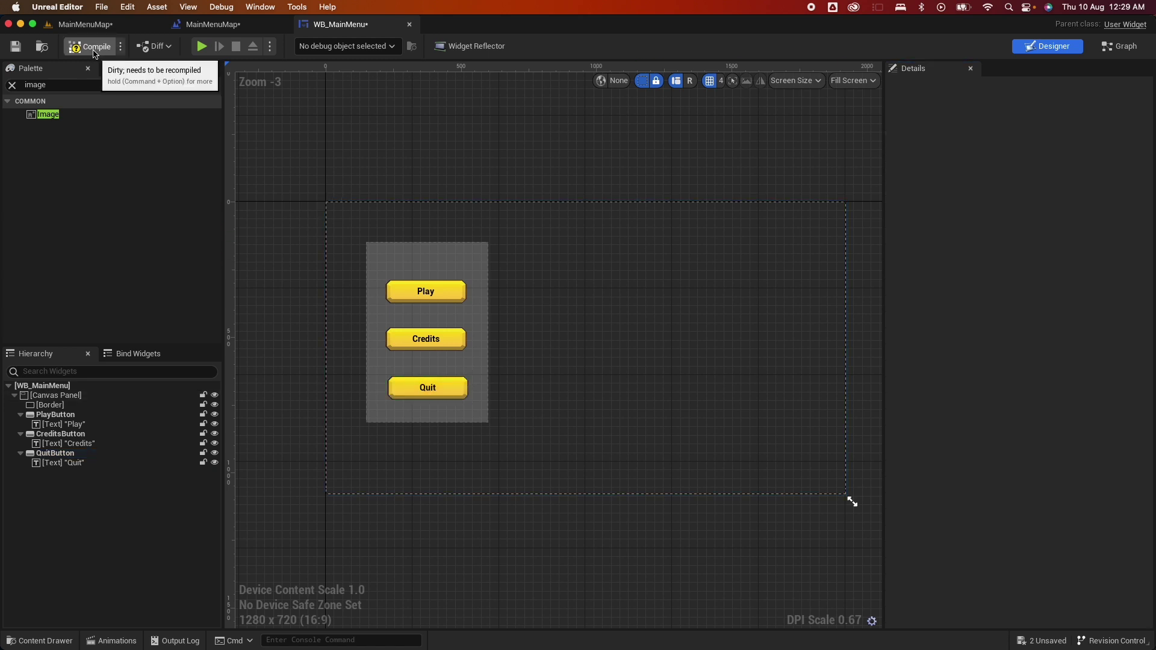
pyautogui.click(200, 46)
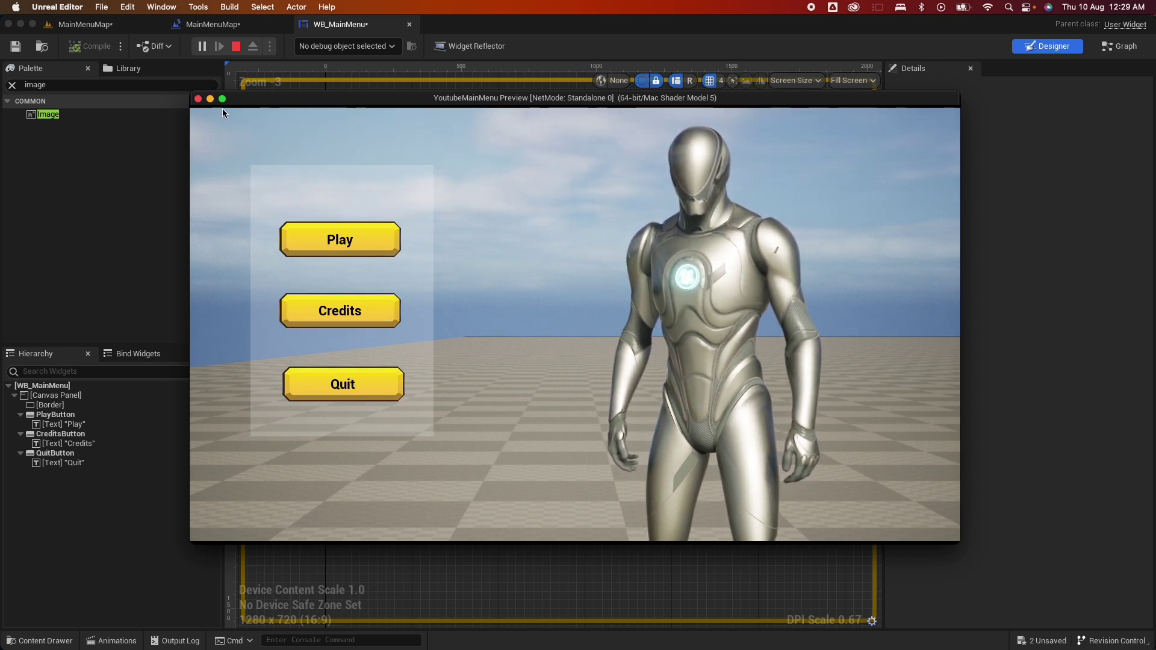
pyautogui.click(198, 98)
# Select PlayButton and add an On Clicked event for it to the widget's event graph
pyautogui.click(542, 231)
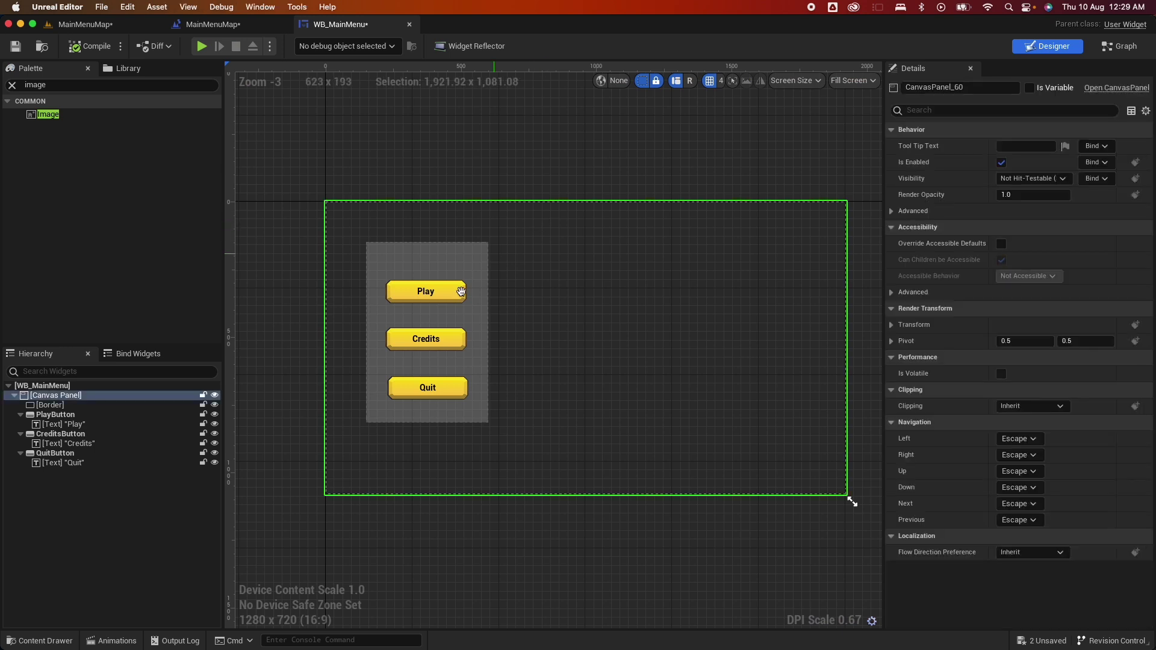
pyautogui.click(440, 293)
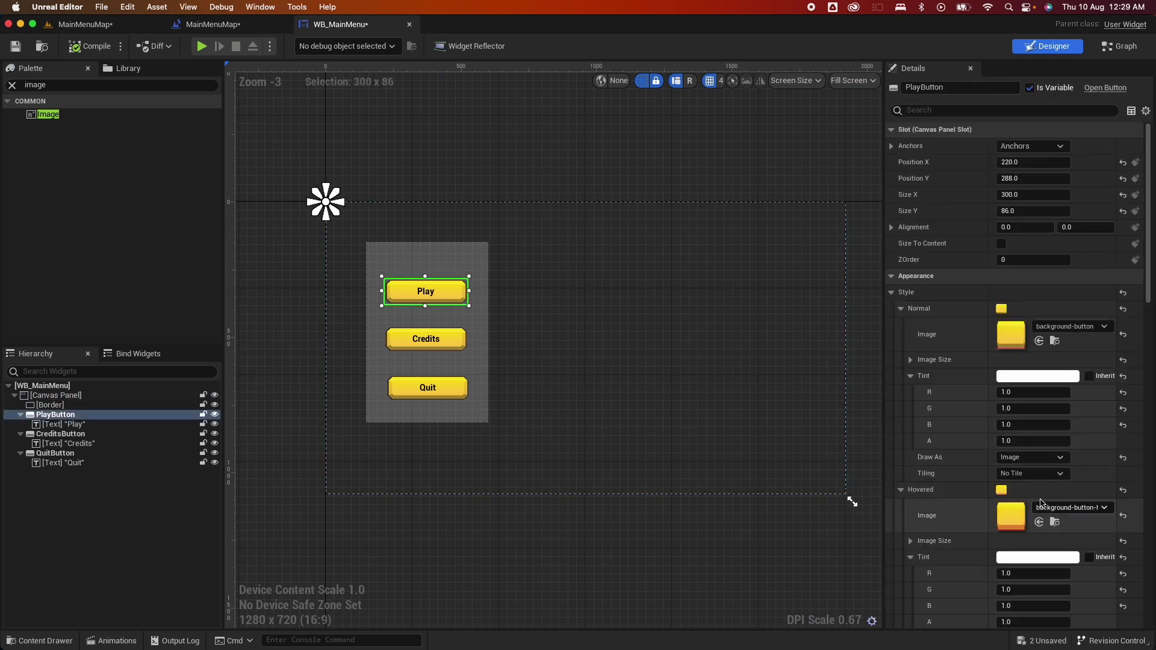
pyautogui.scroll(-5, 1043, 503)
pyautogui.scroll(-10, 1043, 504)
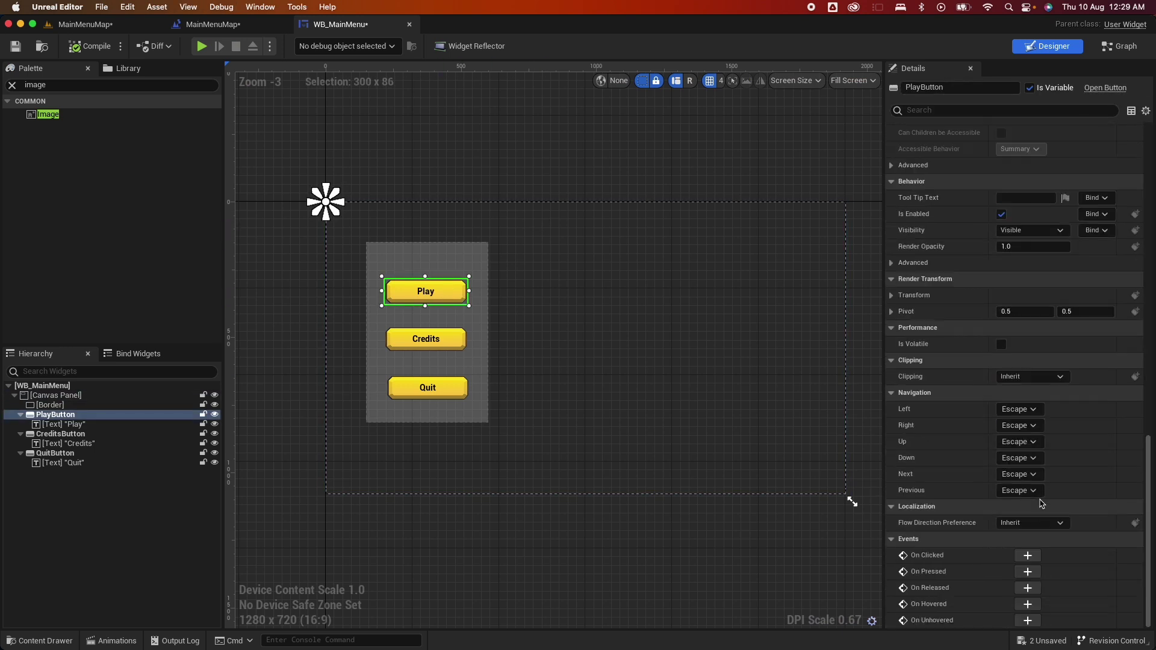
pyautogui.click(1028, 556)
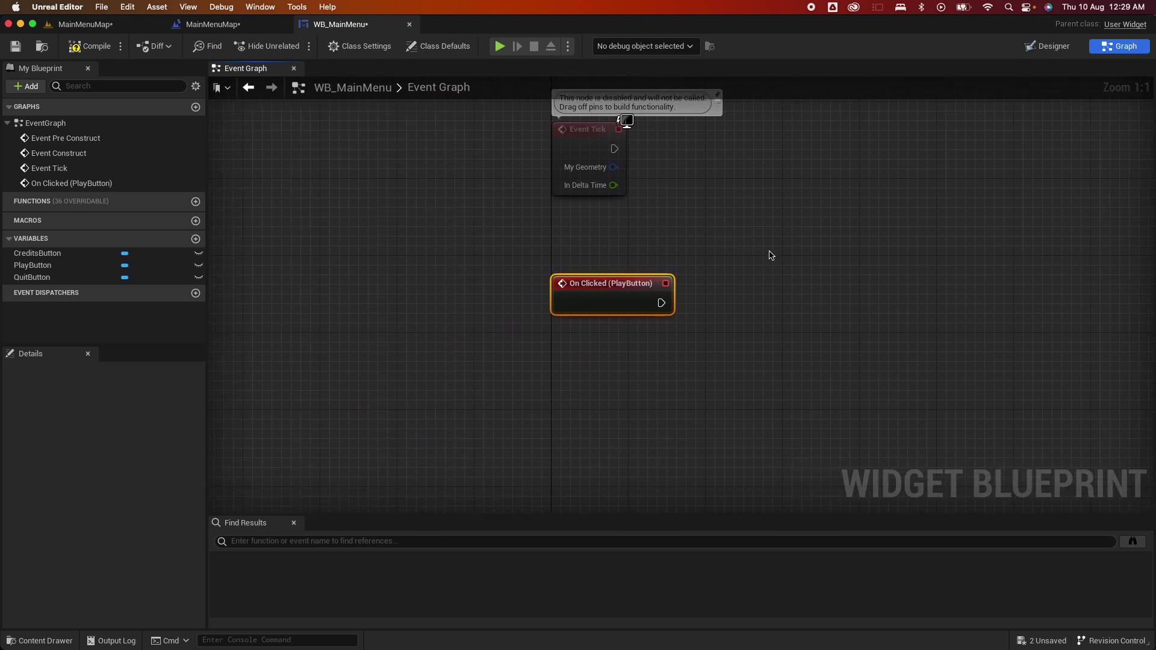
# Connect an Open Level (by Name) node to PlayButton's On Clicked event, with Level Name set to ThirdPersonMap
pyautogui.moveTo(588, 303); pyautogui.dragTo(658, 305)
pyautogui.write('open le')
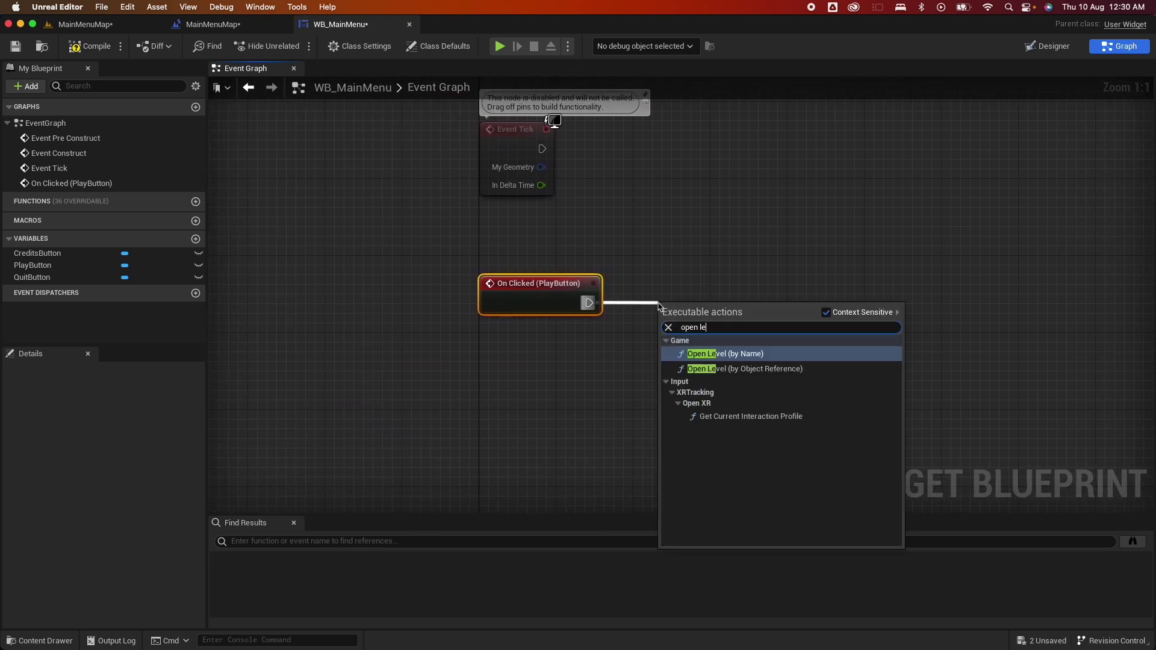
pyautogui.click(731, 354)
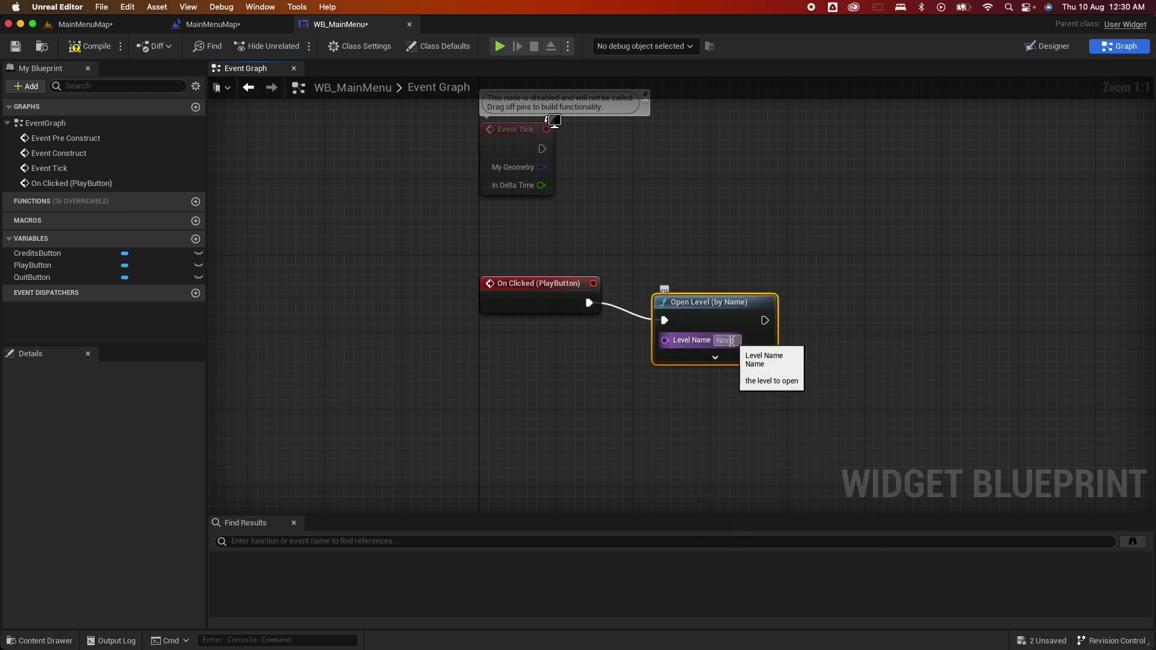
pyautogui.press('super+v')
pyautogui.press('Return')
# Add a Get Player Controller node below the Open Level node
pyautogui.click(969, 405)
pyautogui.rightClick(722, 421)
pyautogui.write('get player c')
pyautogui.press('Return')
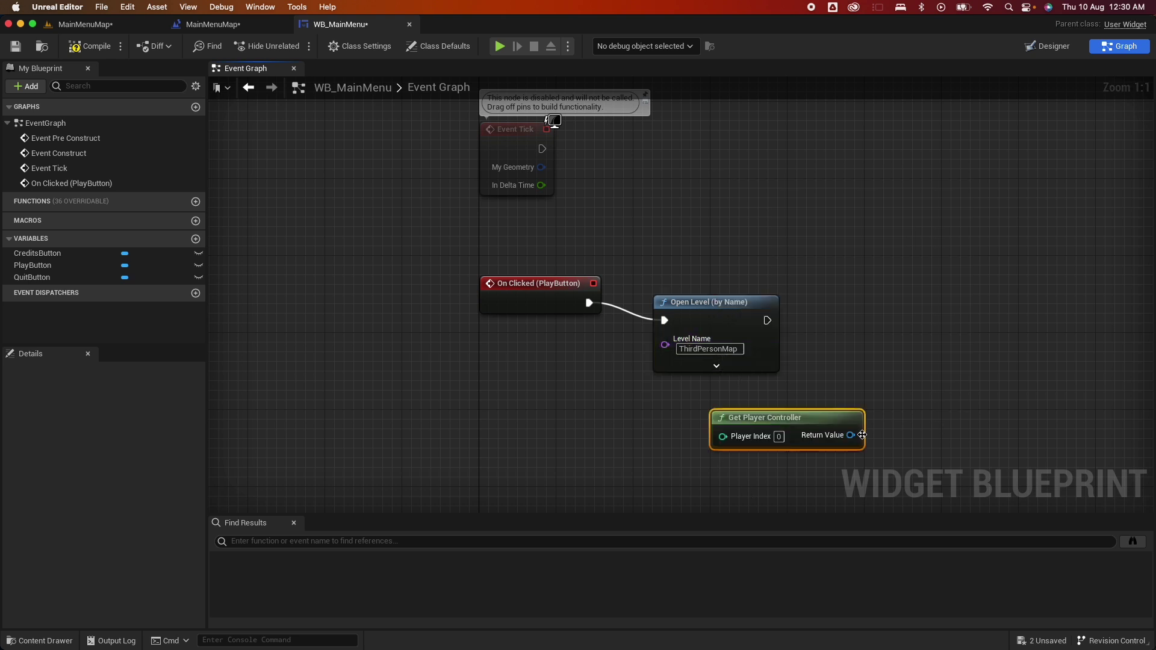
# Add a Set Input Mode Game And UI node fed by the player controller, and wire Open Level's execution output to it
pyautogui.moveTo(863, 435); pyautogui.dragTo(889, 330)
pyautogui.write('set input mo')
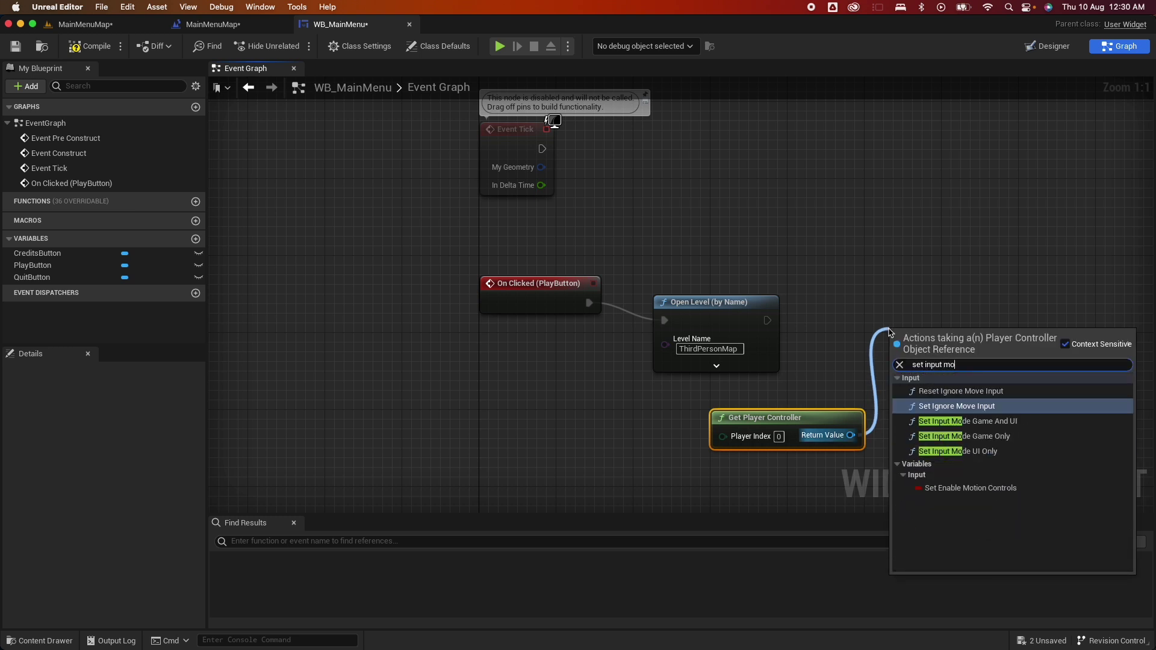
pyautogui.click(968, 421)
pyautogui.moveTo(768, 320); pyautogui.dragTo(895, 320)
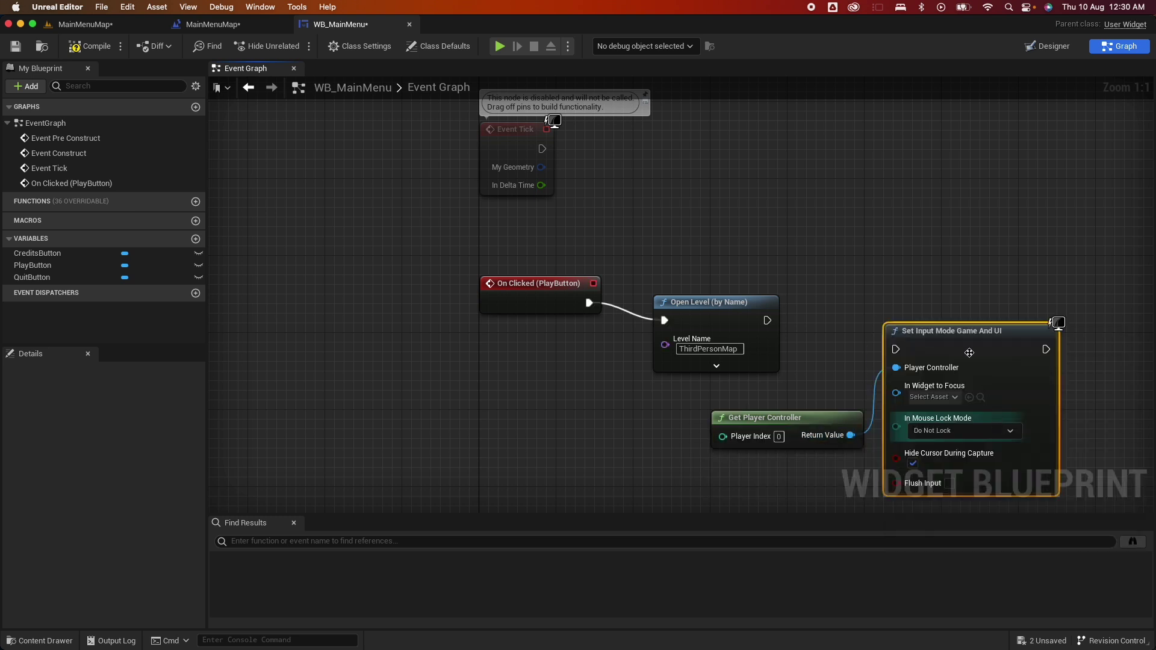
# Align the PlayButton On Clicked event with the Open Level node and compile the widget blueprint
pyautogui.moveTo(539, 283); pyautogui.dragTo(539, 302)
pyautogui.click(90, 47)
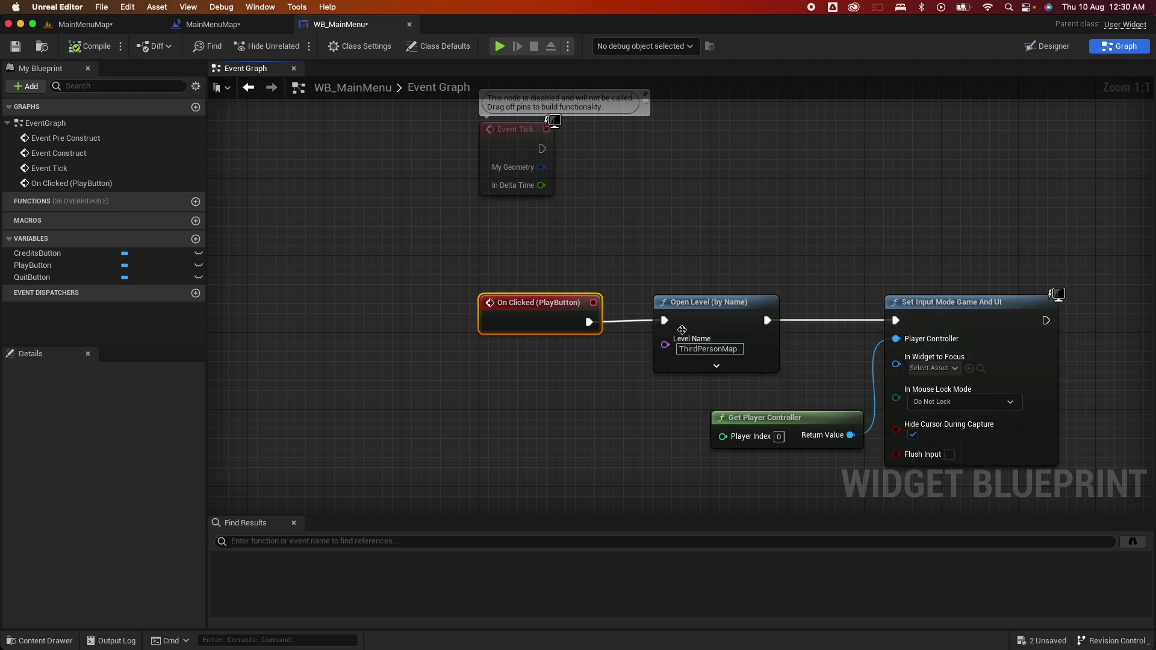
pyautogui.scroll(-3, 682, 330)
# Return to the WB_MainMenu designer view and select the Credits button
pyautogui.click(1050, 46)
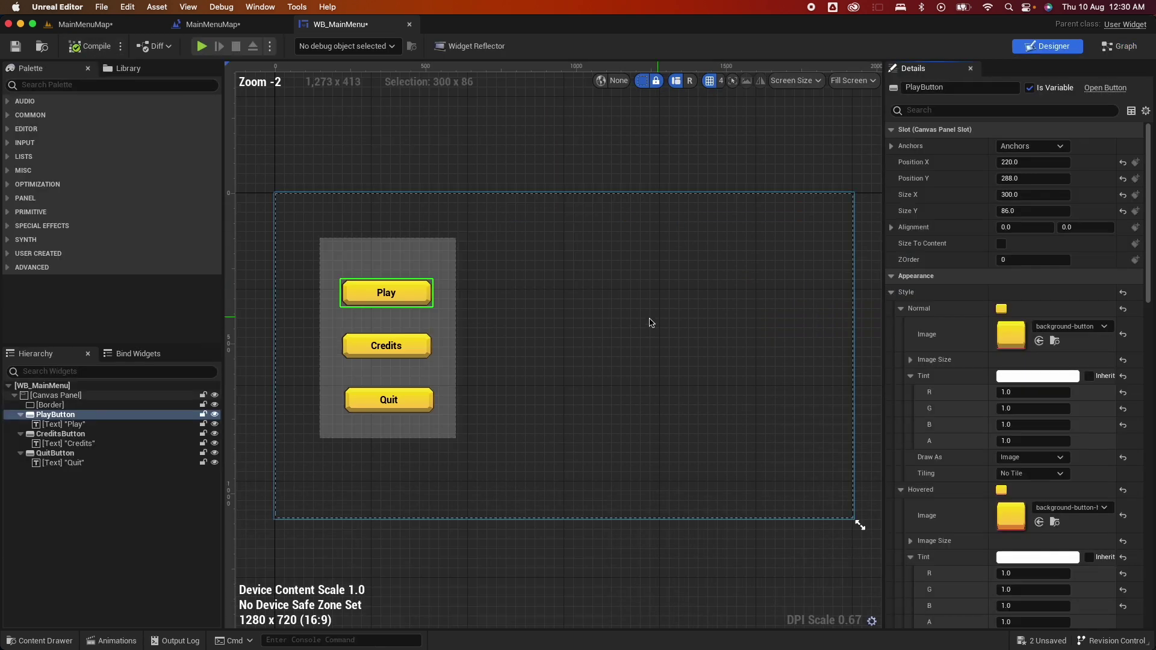
pyautogui.click(420, 352)
pyautogui.scroll(-5, 983, 444)
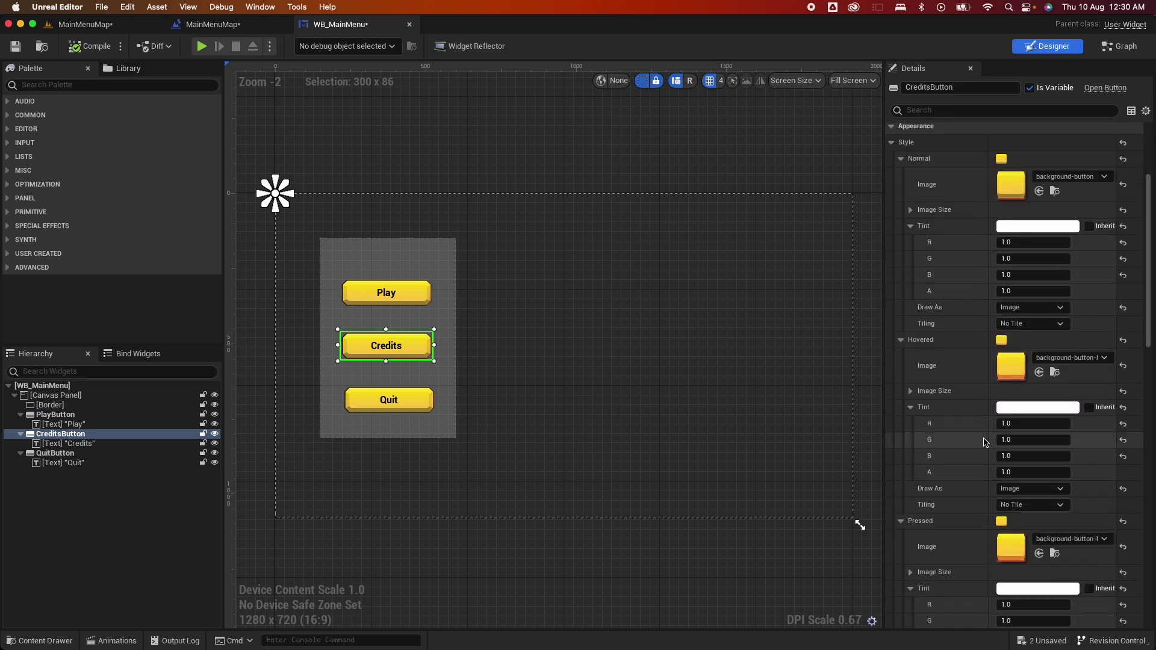
# Create a Widget Blueprint named WB_Credits in the Main/UI folder, using User Widget as its parent class
pyautogui.click(56, 643)
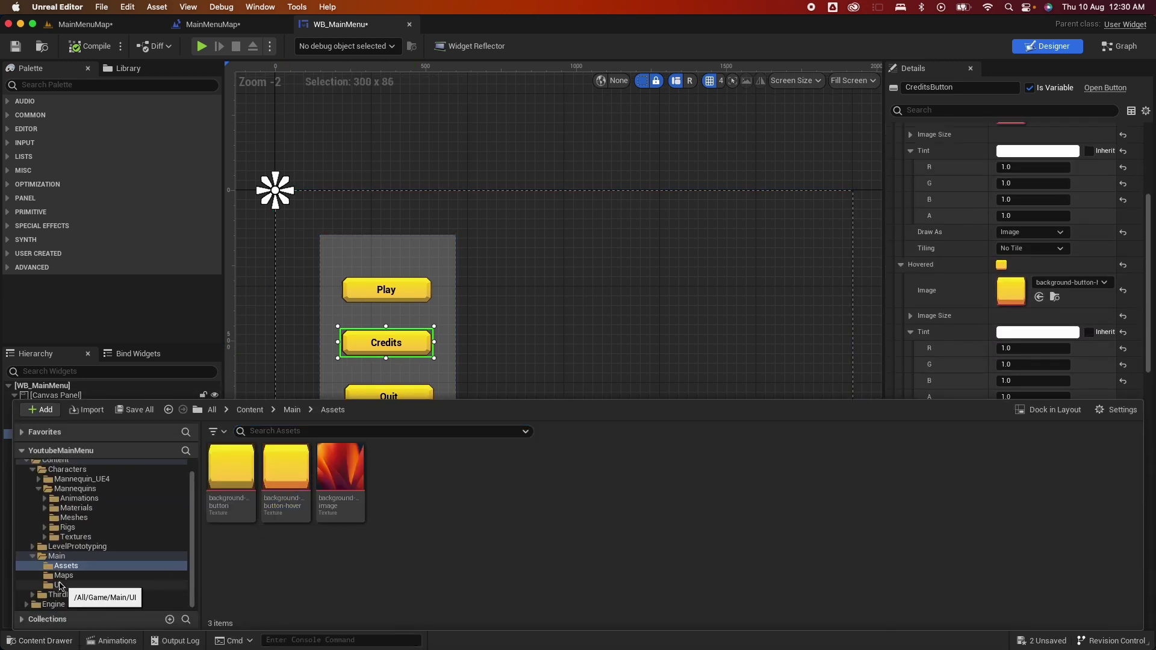
pyautogui.click(60, 586)
pyautogui.rightClick(302, 538)
pyautogui.moveTo(342, 524)
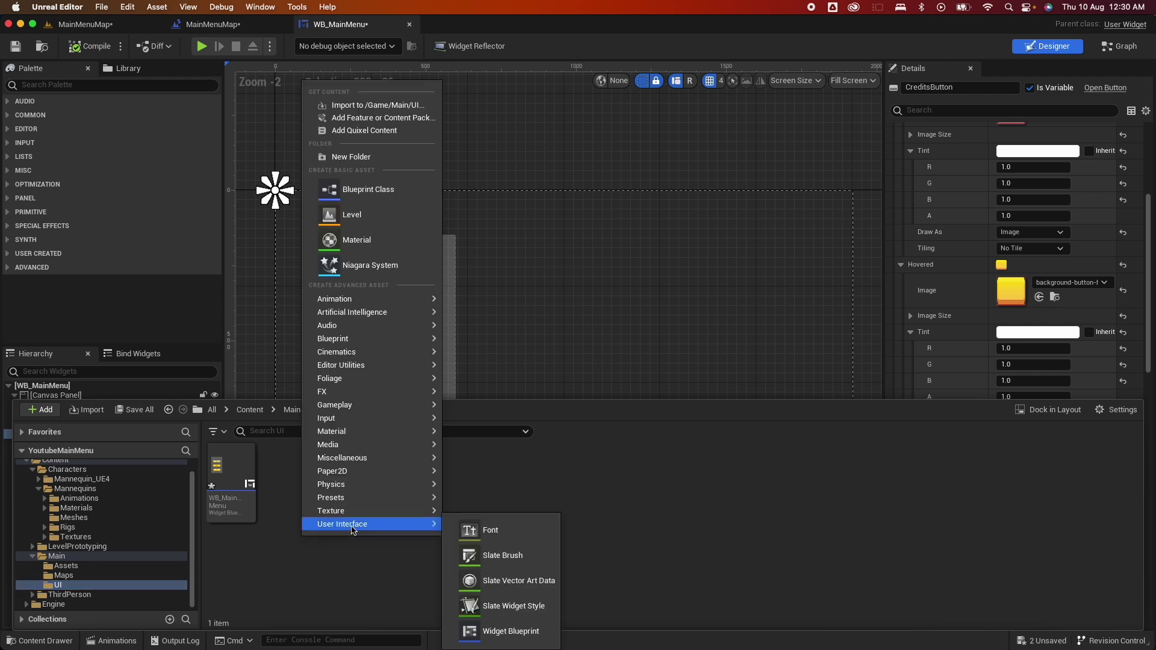
pyautogui.click(472, 634)
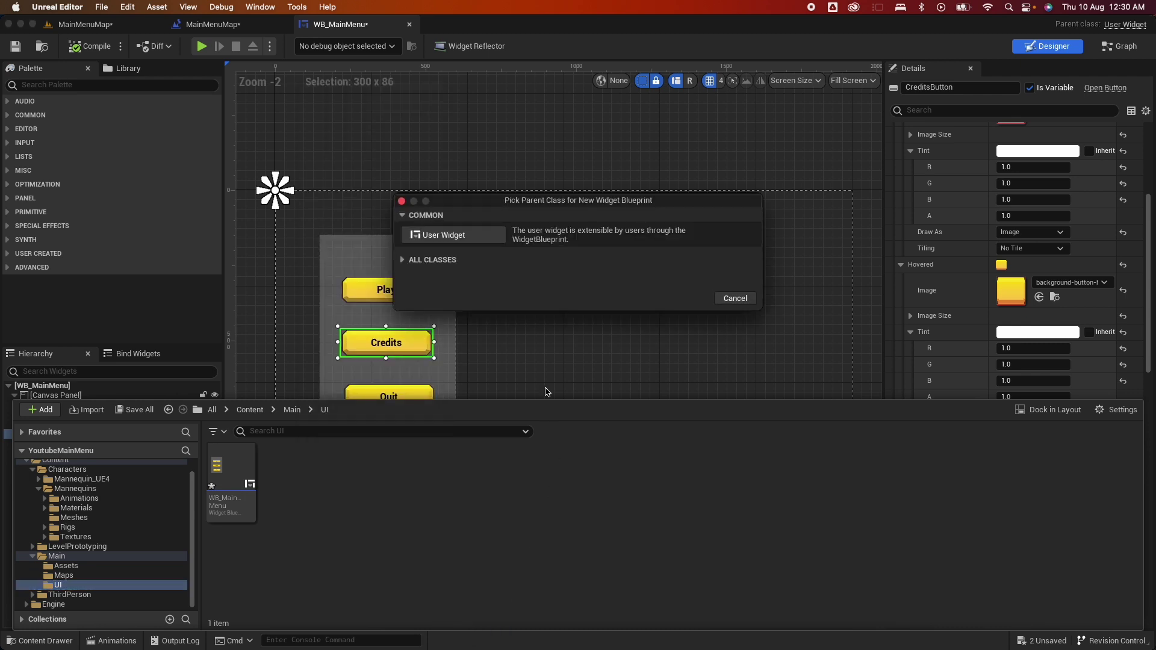
pyautogui.click(457, 241)
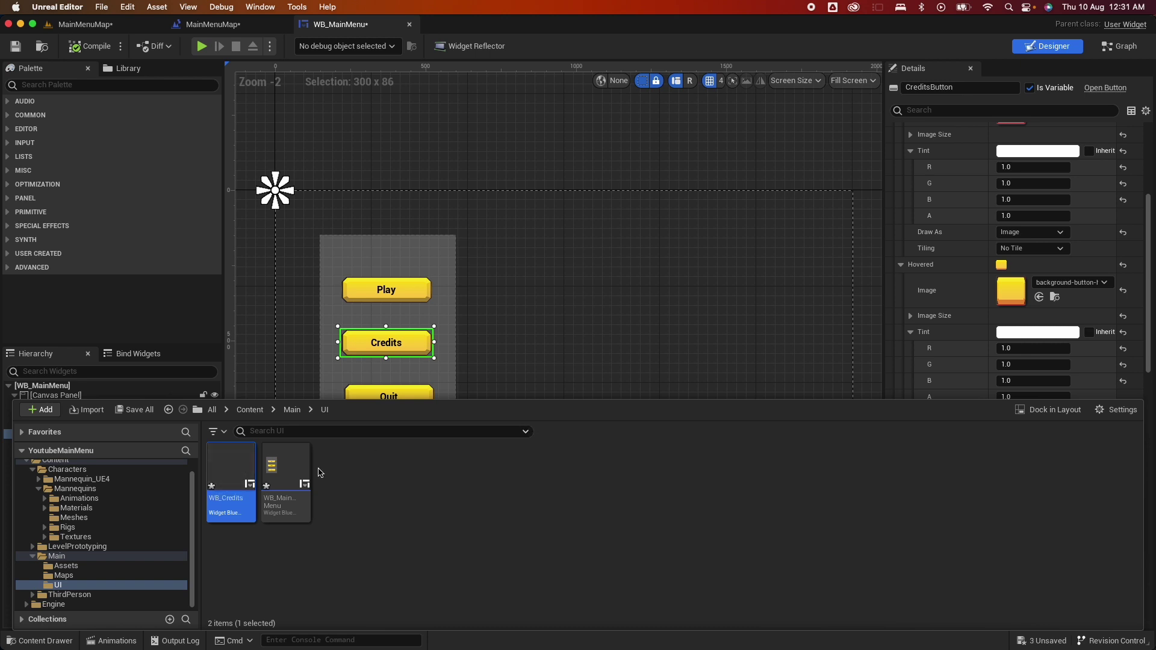
# Open WB_Credits and add a Canvas Panel as its root widget
pyautogui.doubleClick(229, 473)
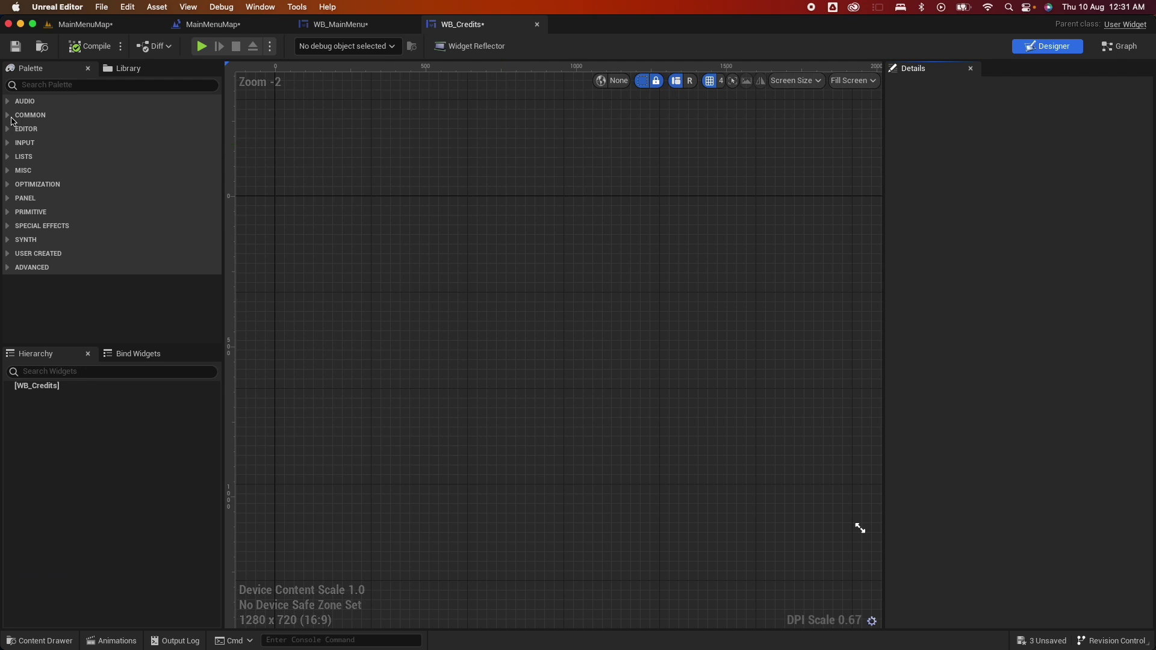
pyautogui.write('cam')
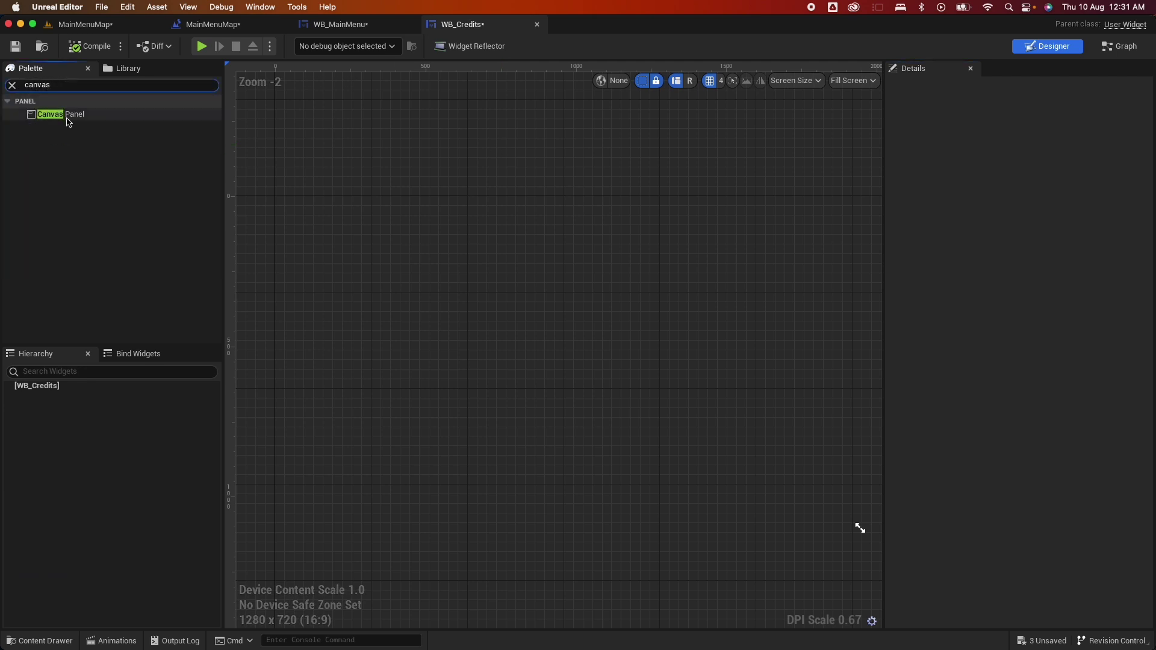
pyautogui.moveTo(68, 121); pyautogui.dragTo(532, 308)
pyautogui.moveTo(415, 304); pyautogui.dragTo(415, 304)
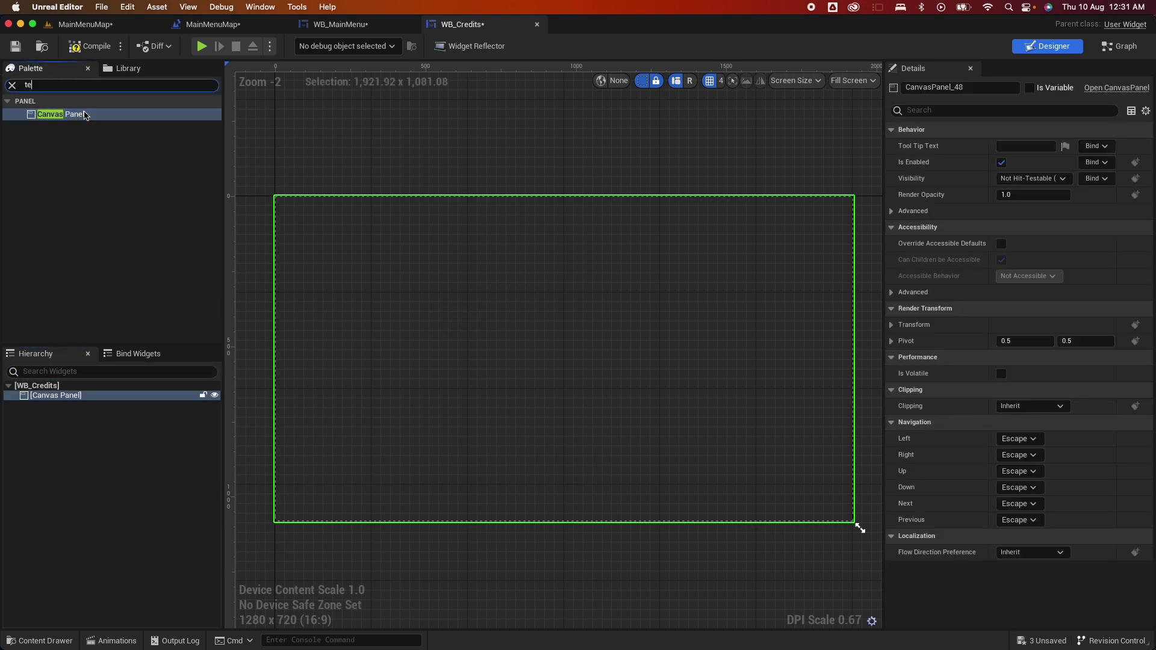
# Place a Text widget on the canvas, anchored to the bottom-right corner and positioned at about X -558, Y -153
pyautogui.write('xt')
pyautogui.moveTo(47, 126); pyautogui.dragTo(609, 459)
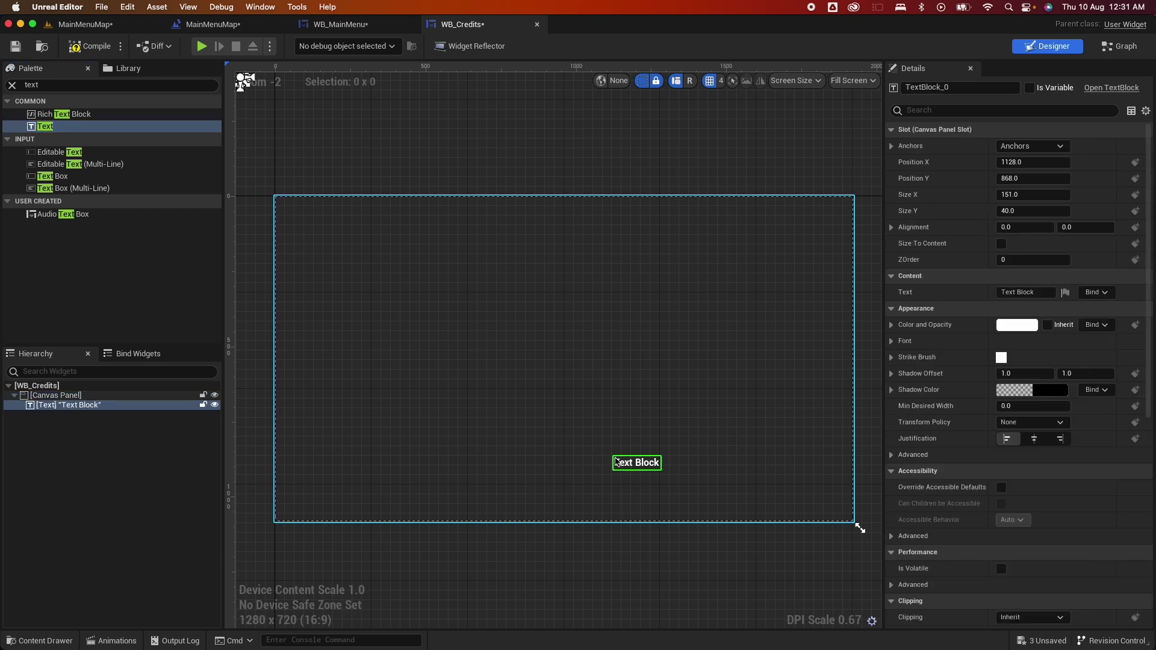
pyautogui.click(1032, 146)
pyautogui.click(1100, 266)
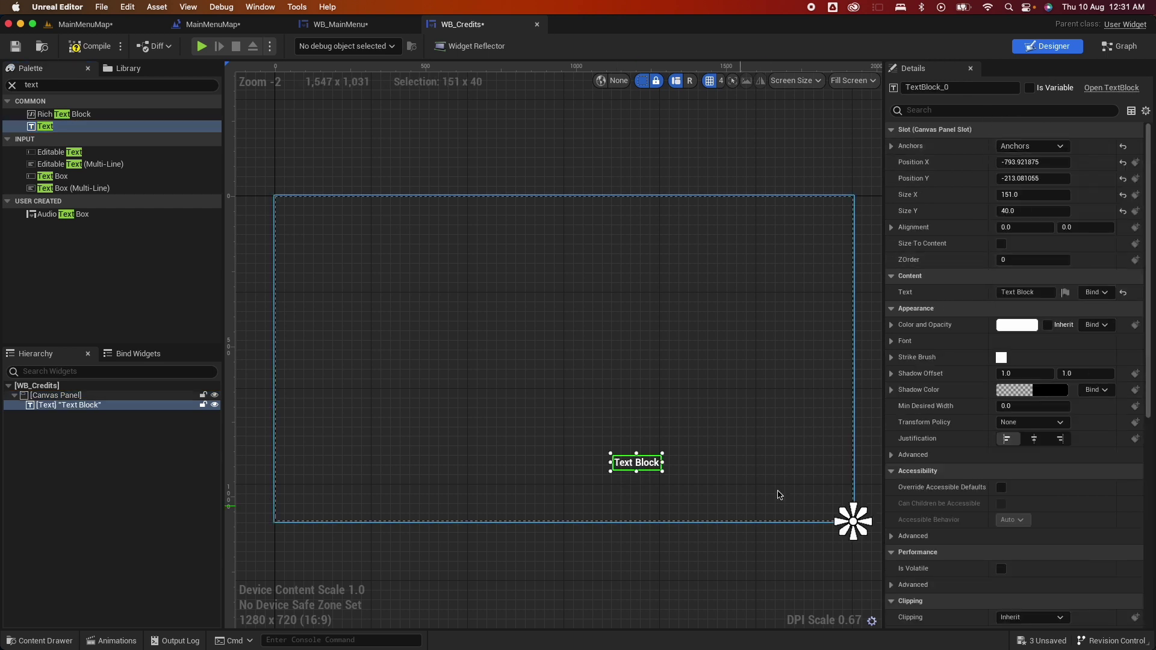
pyautogui.moveTo(639, 464); pyautogui.dragTo(709, 484)
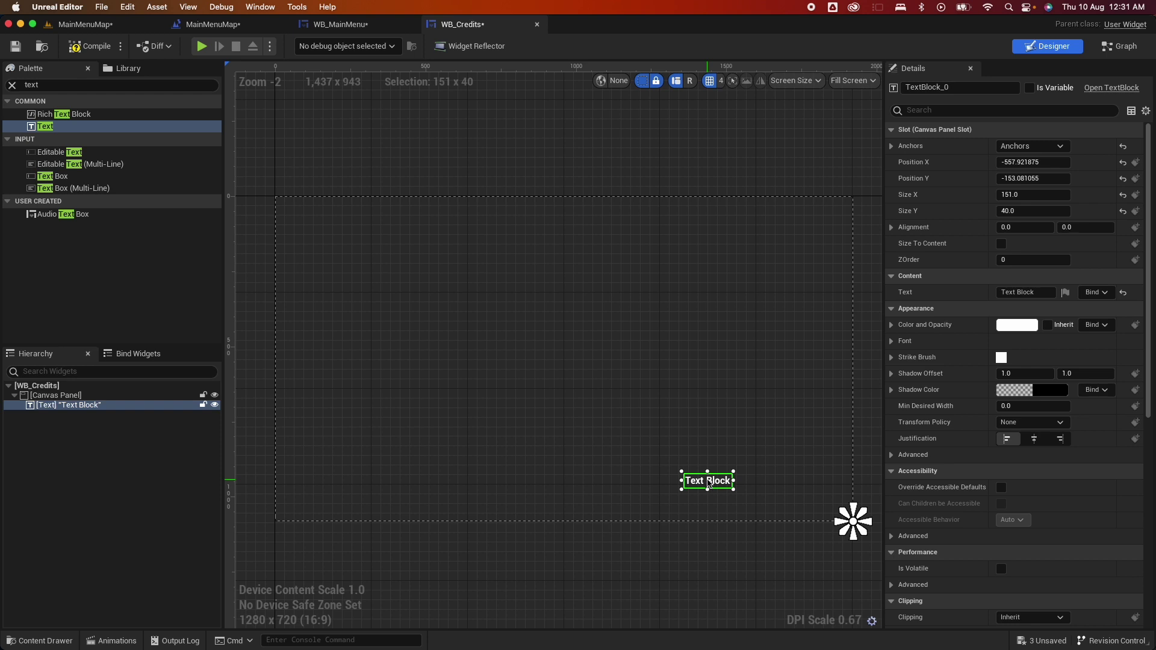
# Set the text block to read "Thanks for watching", widen it to about 341, and compile WB_Credits
pyautogui.click(1024, 292)
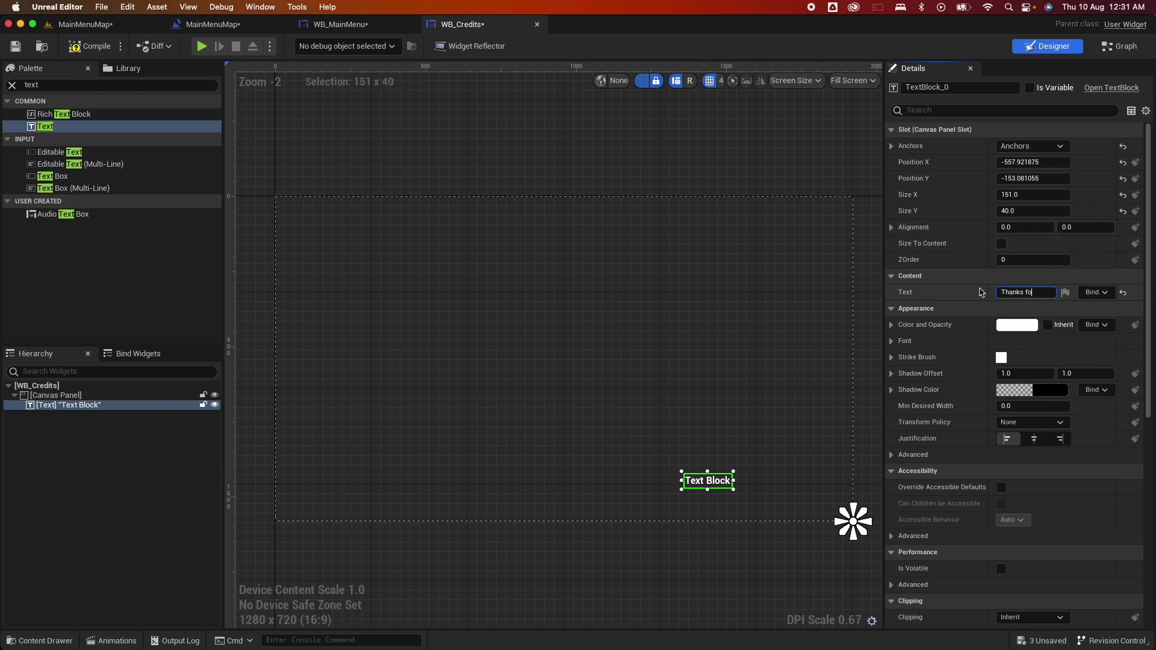
pyautogui.write('Thanks for watching')
pyautogui.press('Return')
pyautogui.click(92, 47)
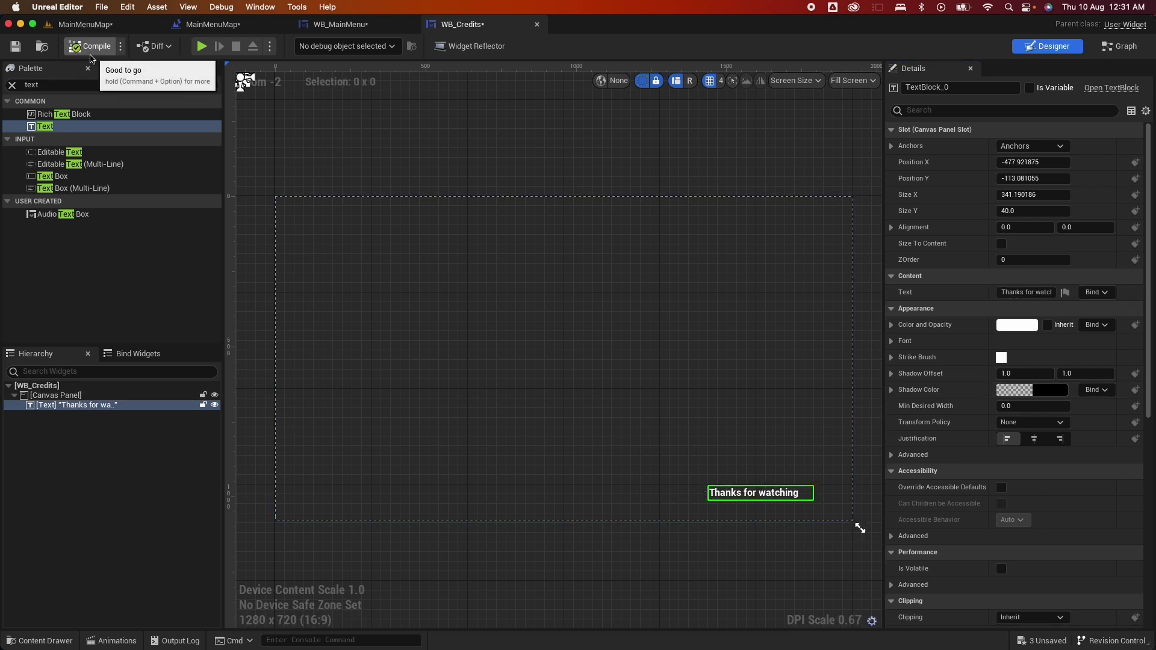
# Go back to WB_MainMenu and add an On Clicked event for CreditsButton to the event graph
pyautogui.click(341, 24)
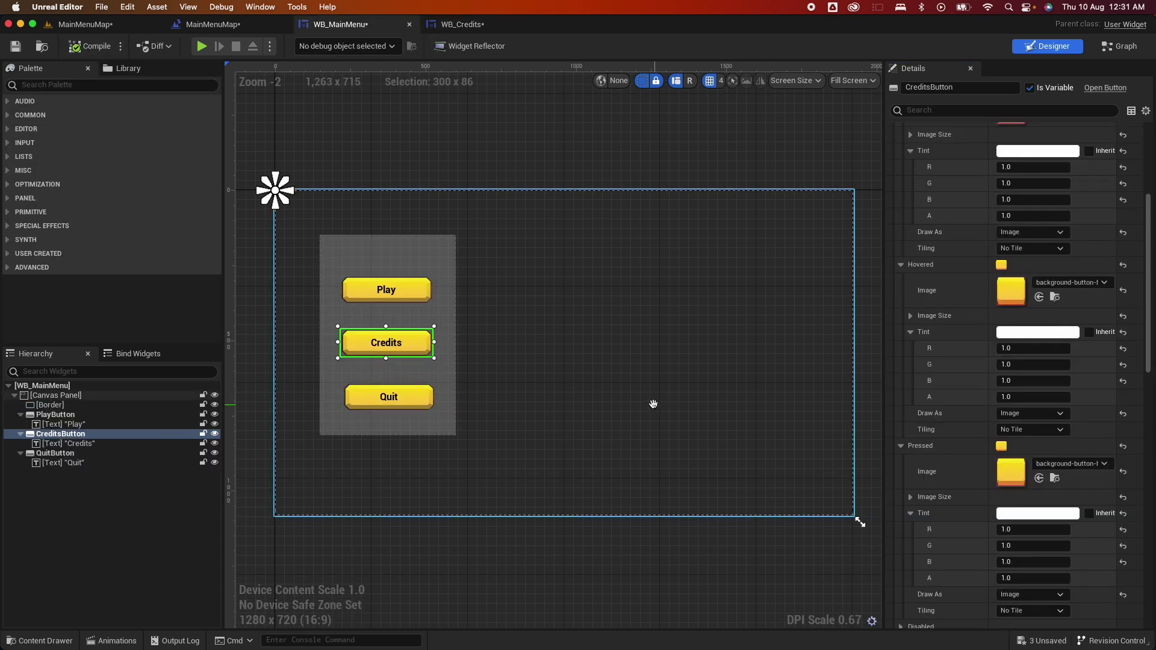
pyautogui.scroll(-10, 1017, 561)
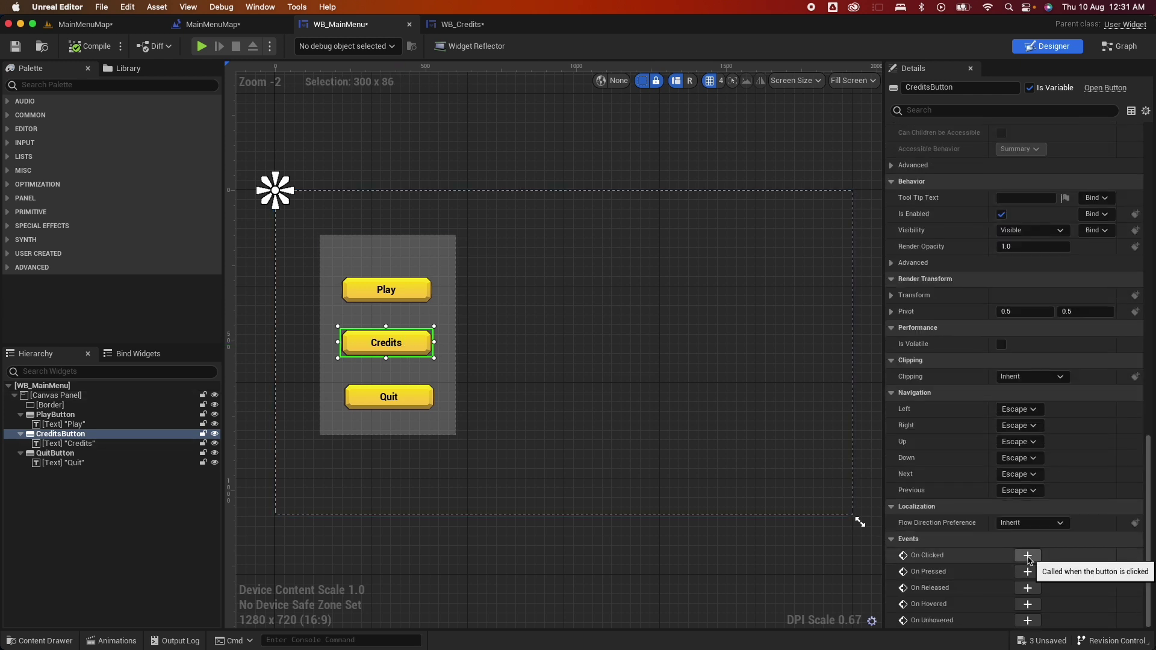
pyautogui.click(1028, 556)
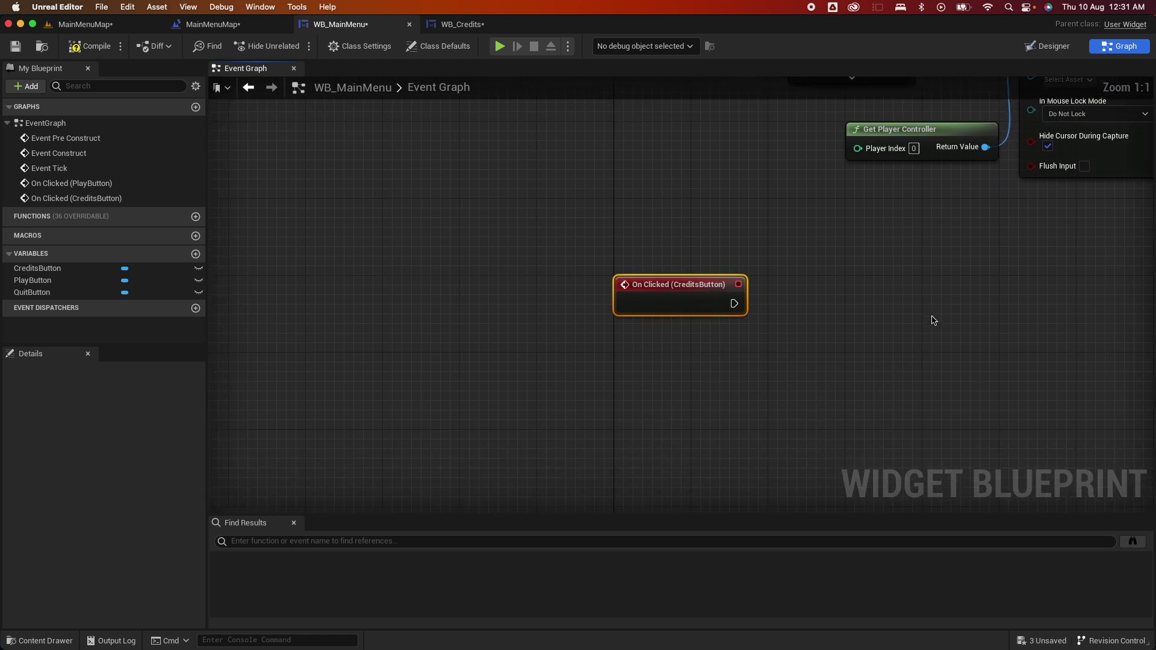
# Connect a Flip Flop node to CreditsButton's On Clicked event and line it up with the event
pyautogui.moveTo(696, 323); pyautogui.dragTo(757, 326)
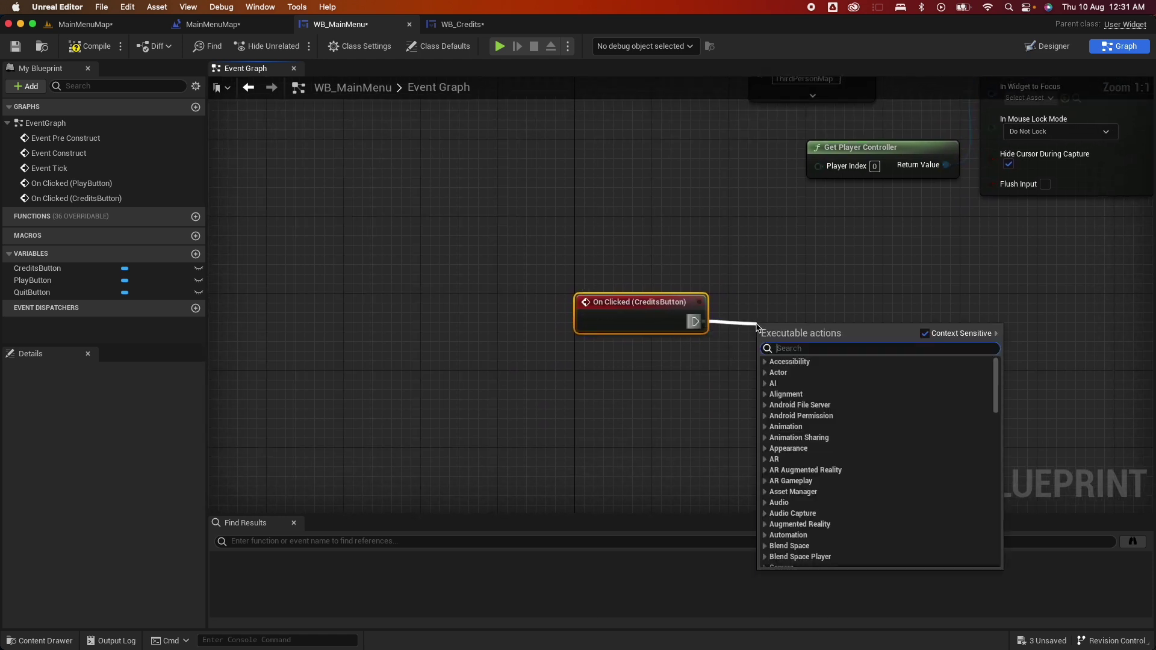
pyautogui.write('flip')
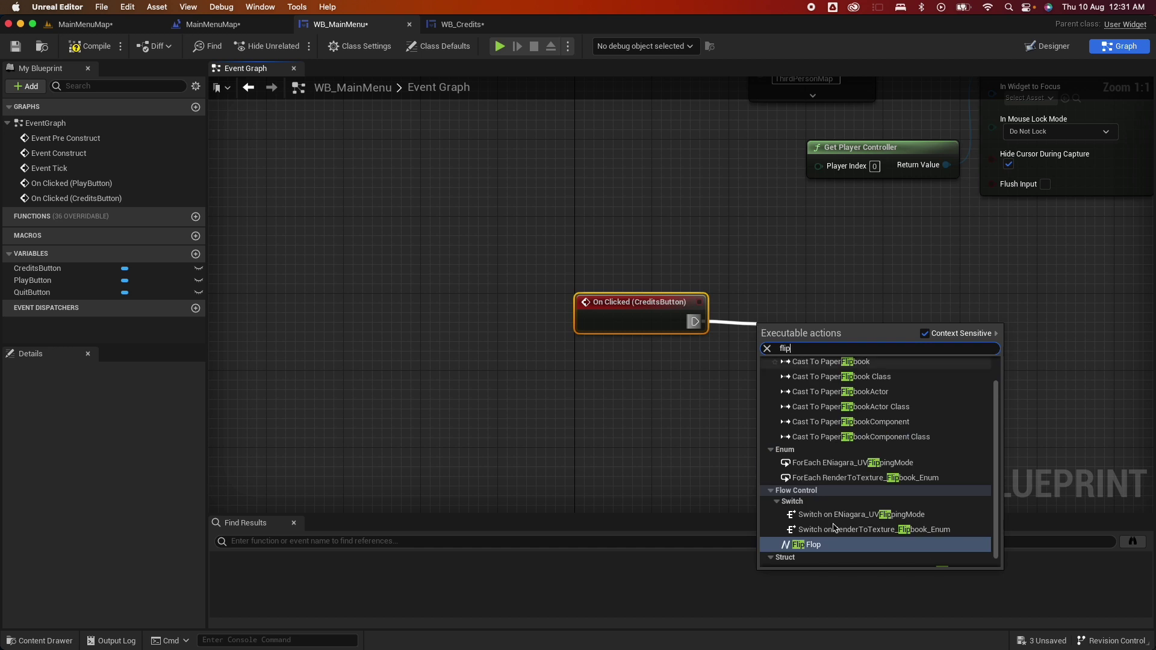
pyautogui.click(813, 544)
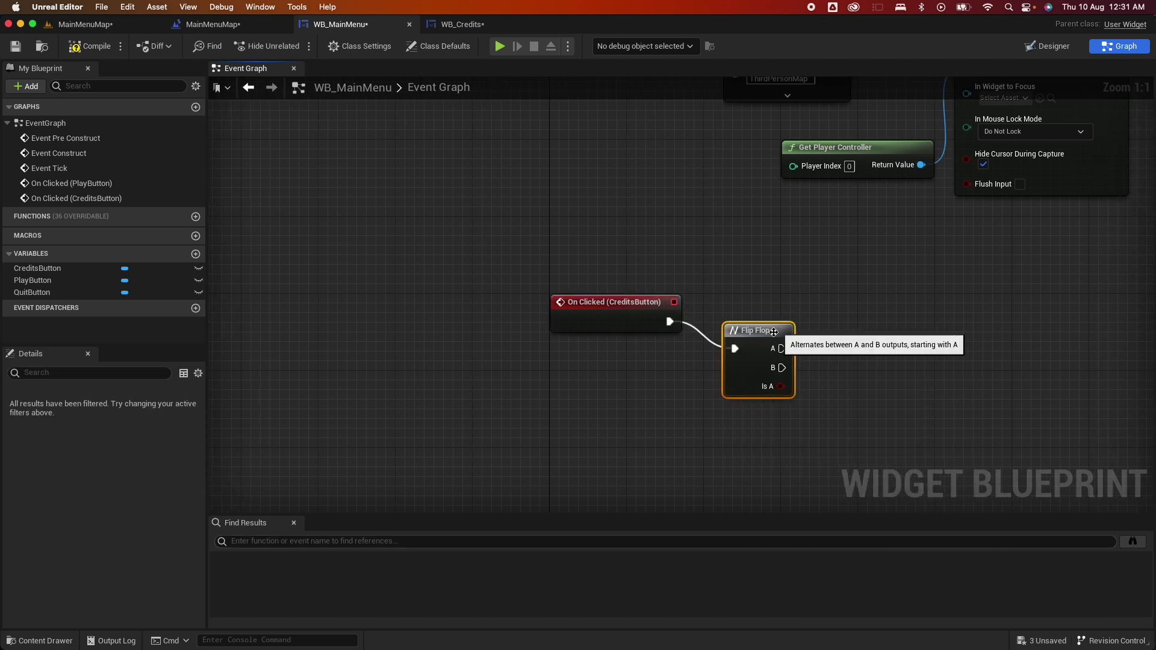
pyautogui.moveTo(777, 329); pyautogui.dragTo(784, 299)
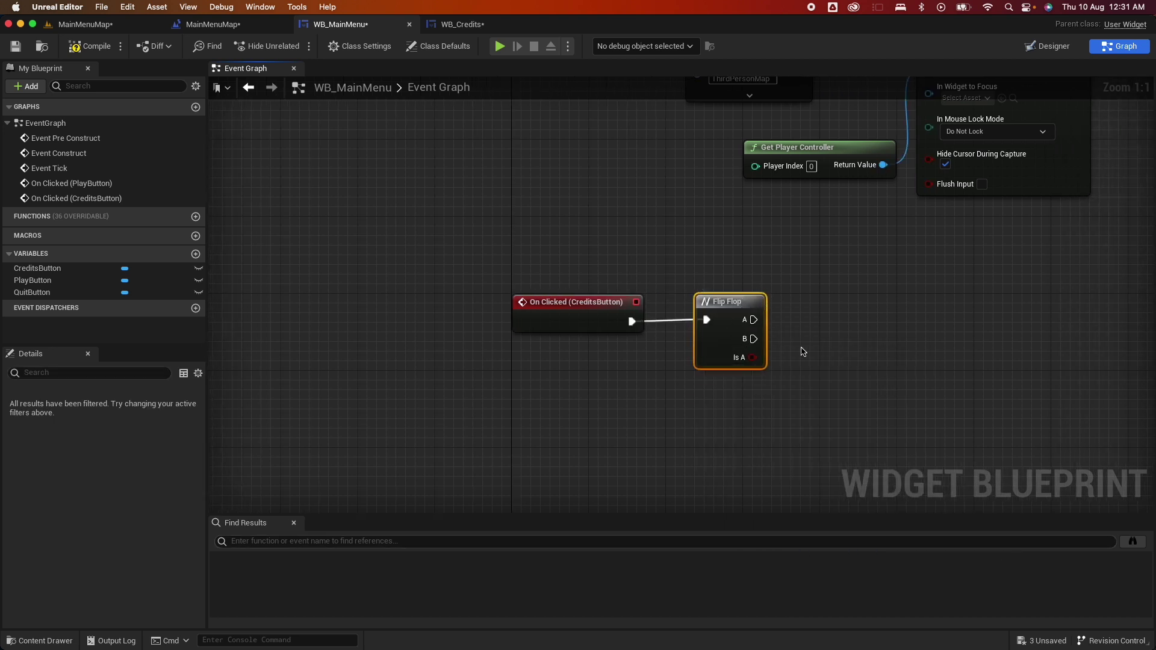
# Connect a Create Widget node to the Flip Flop's A output, with its class set to WB_Credits
pyautogui.moveTo(713, 320); pyautogui.dragTo(763, 323)
pyautogui.write('ste')
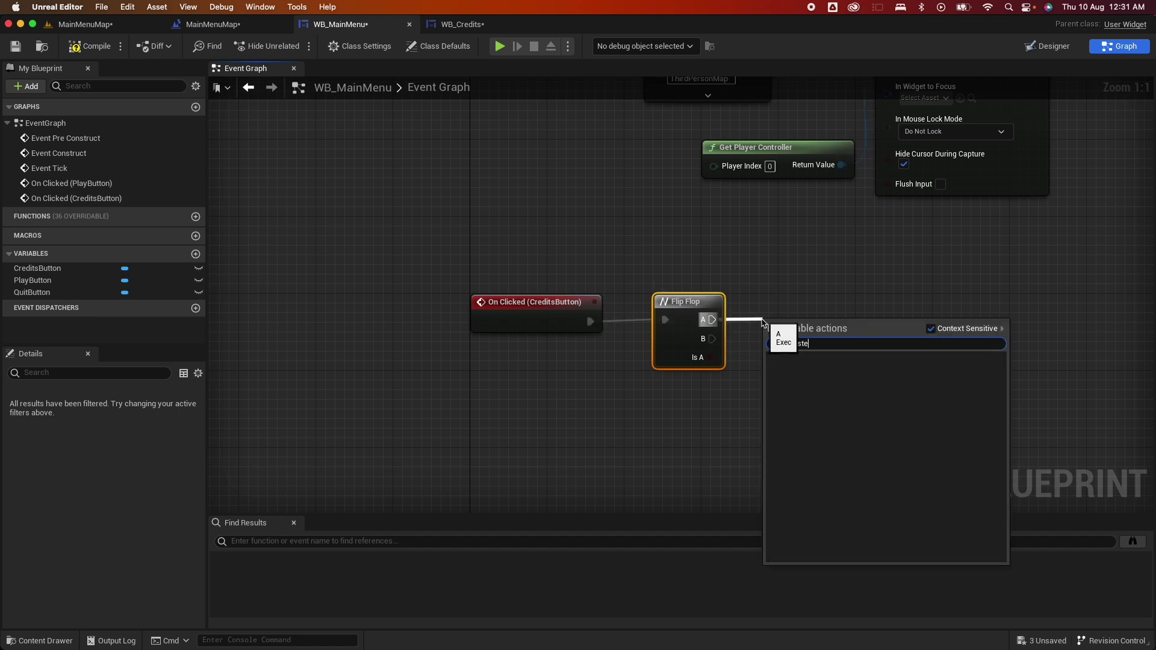
pyautogui.write(' wid')
pyautogui.click(834, 374)
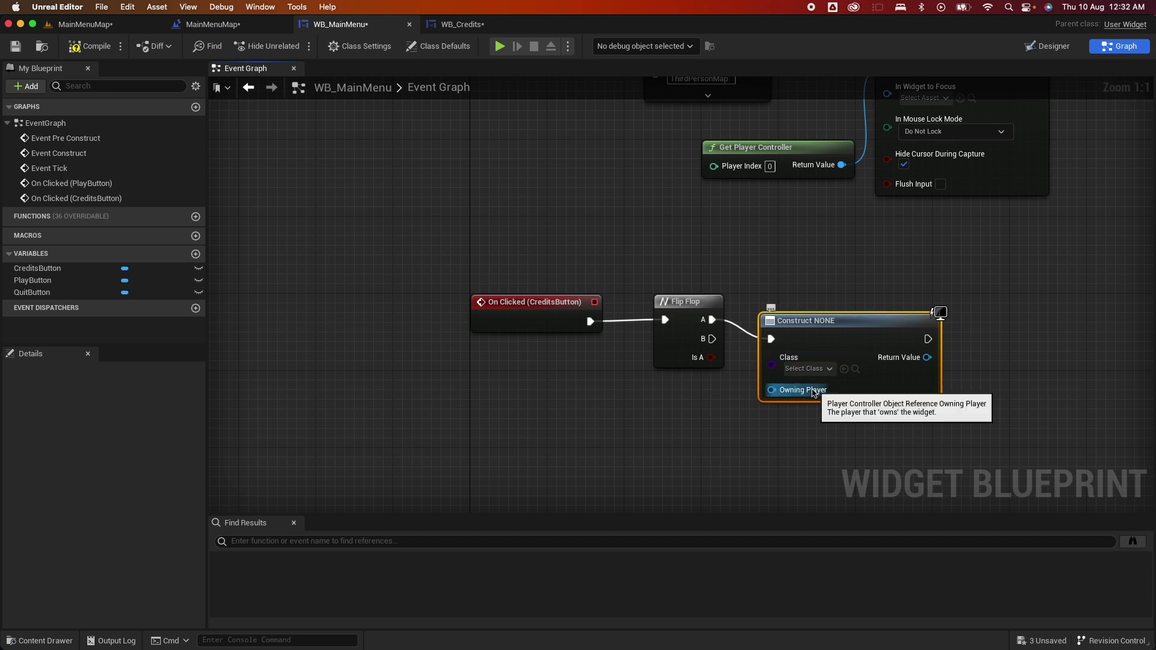
pyautogui.click(816, 370)
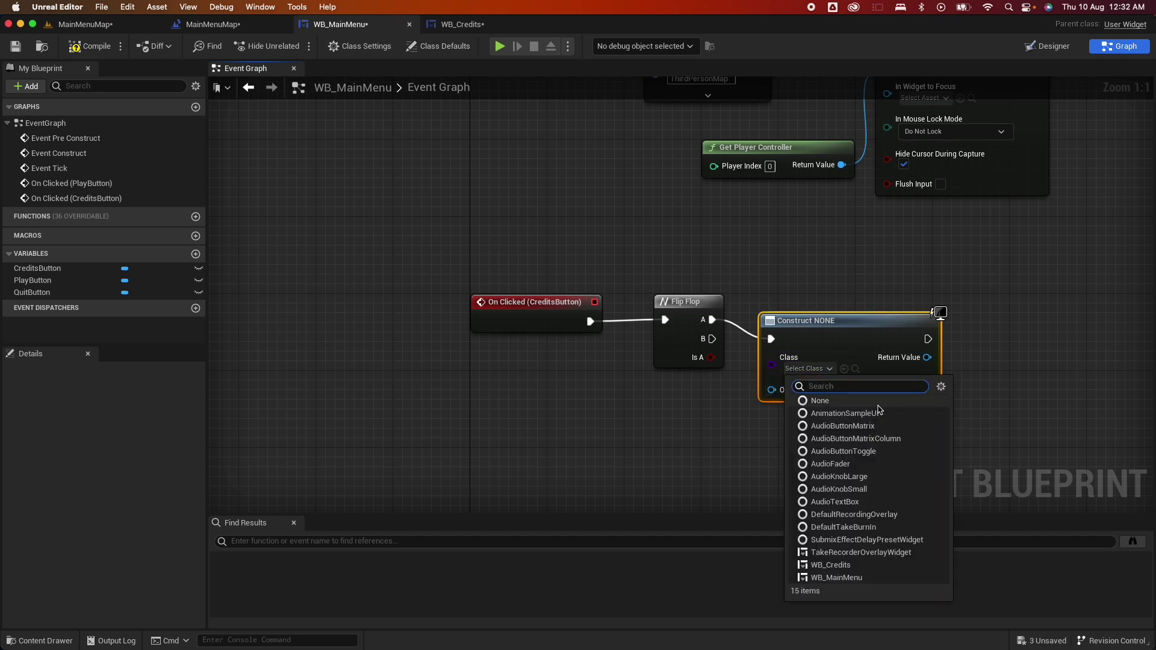
pyautogui.click(844, 413)
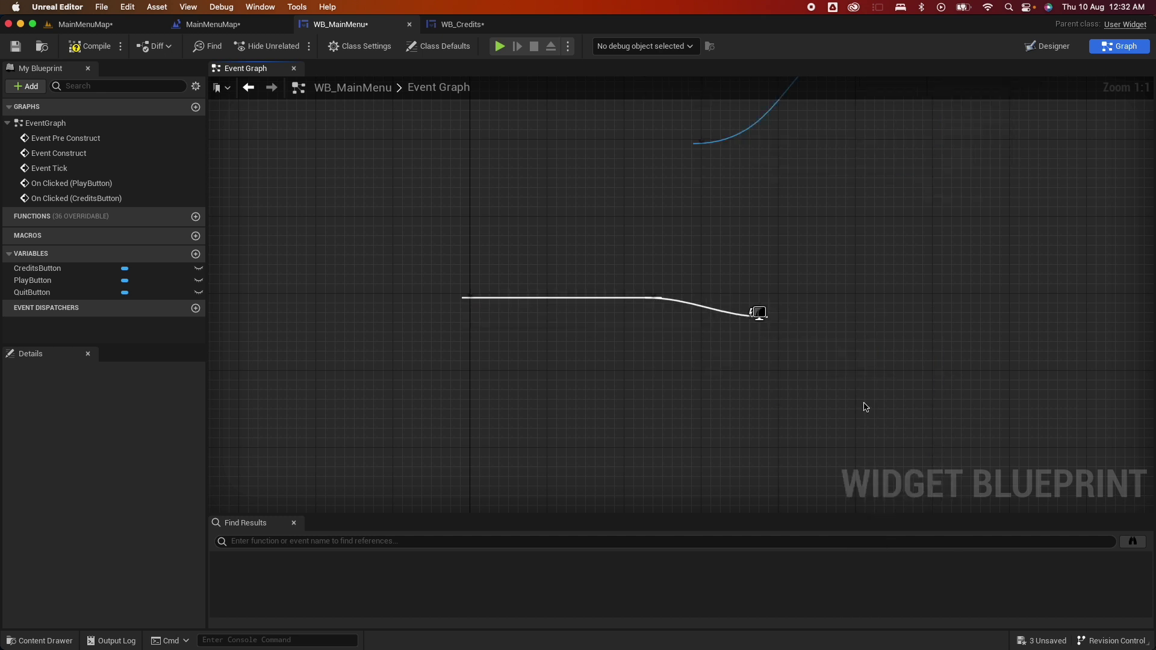
pyautogui.moveTo(923, 357); pyautogui.dragTo(1020, 360)
pyautogui.write('add to vie')
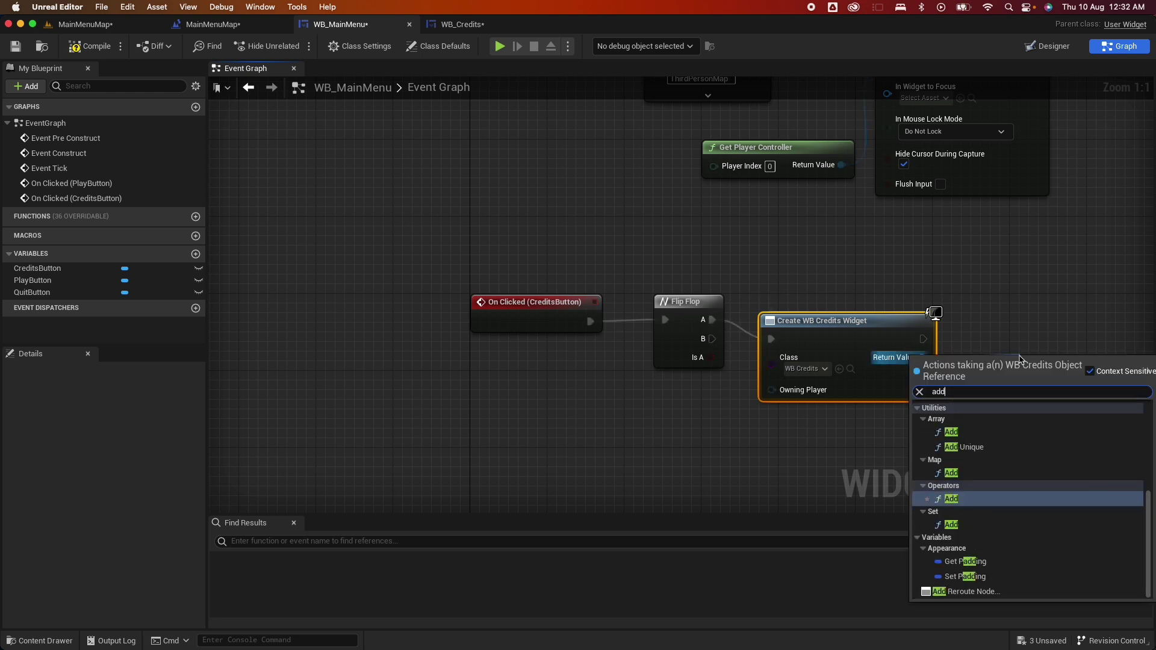
pyautogui.click(989, 301)
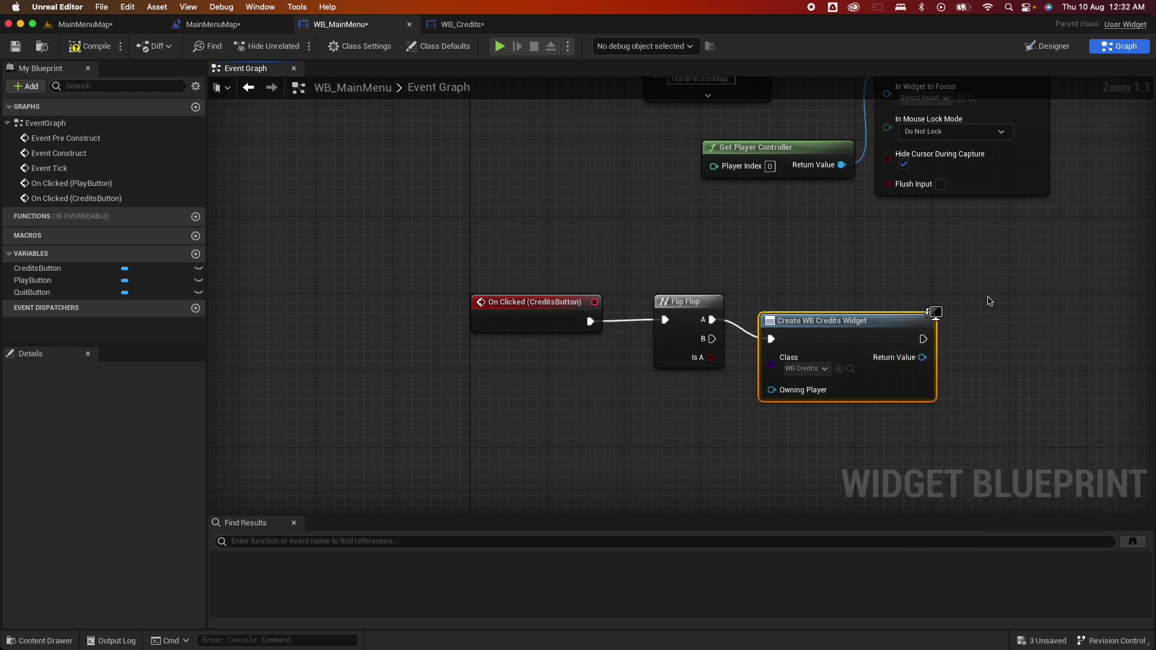
# Promote the Create WB Credits Widget node's return value to a variable
pyautogui.rightClick(906, 360)
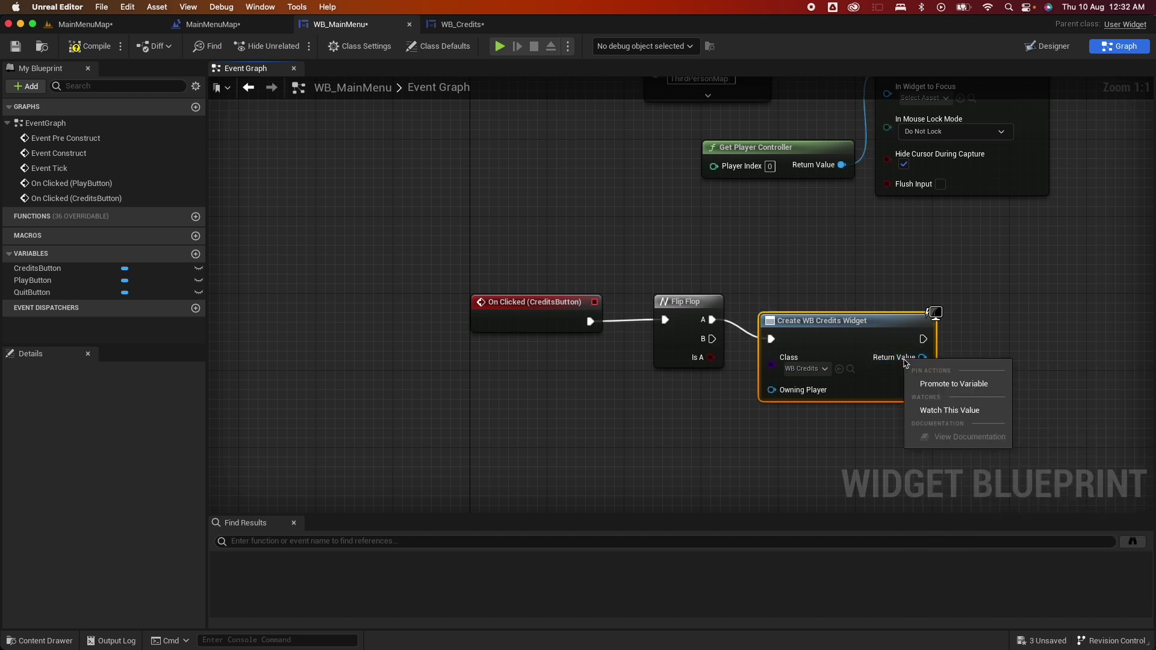
pyautogui.click(948, 384)
pyautogui.moveTo(993, 384); pyautogui.dragTo(893, 385, button='right')
# Connect an Add to Viewport node to the SET node's variable output and align it with the SET node
pyautogui.moveTo(946, 323); pyautogui.dragTo(1054, 365)
pyautogui.write('add to')
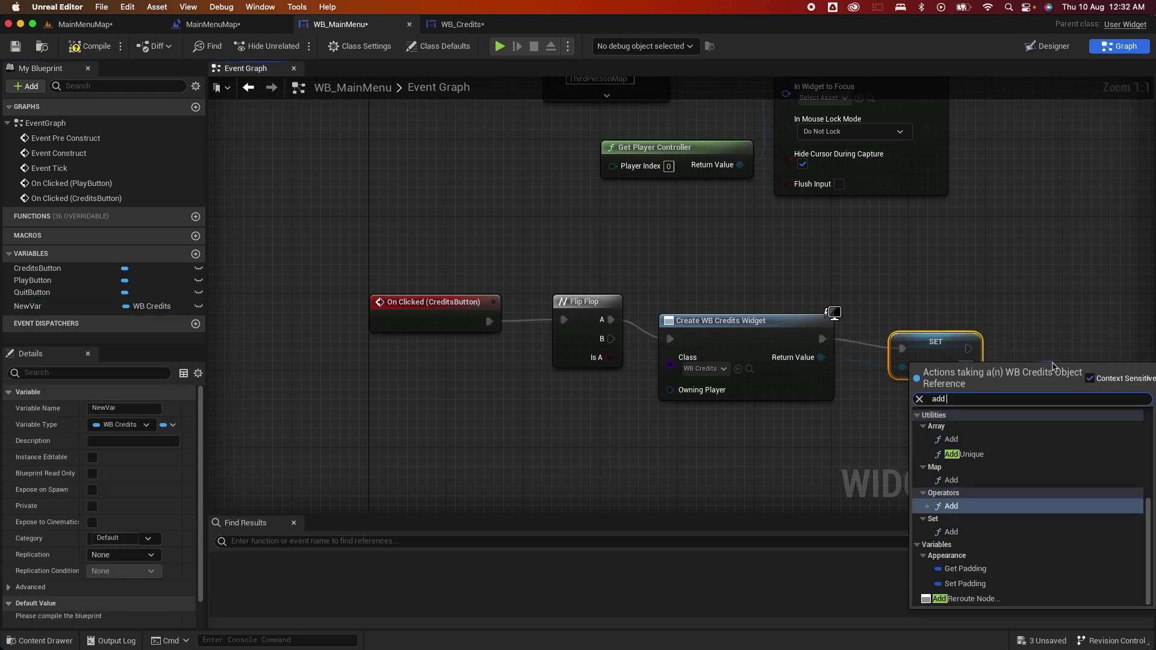
pyautogui.click(985, 452)
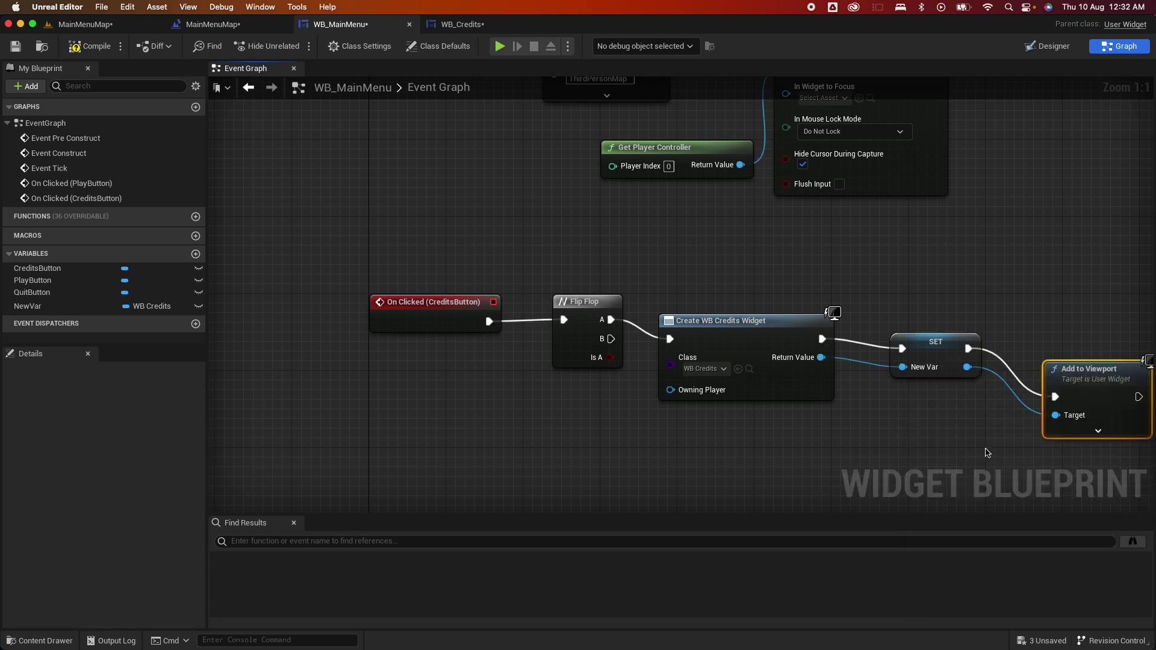
pyautogui.moveTo(1072, 370); pyautogui.dragTo(1053, 331)
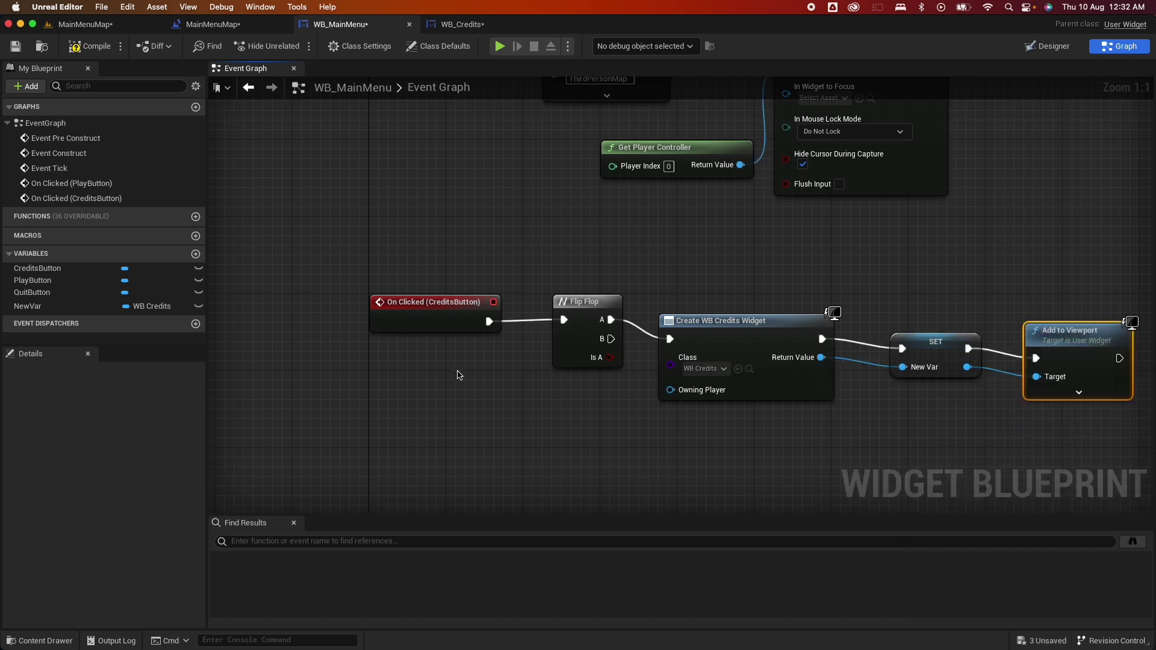
# Rename the WB Credits variable CreditRef and place a Get node for it below the Create Widget node
pyautogui.click(33, 305)
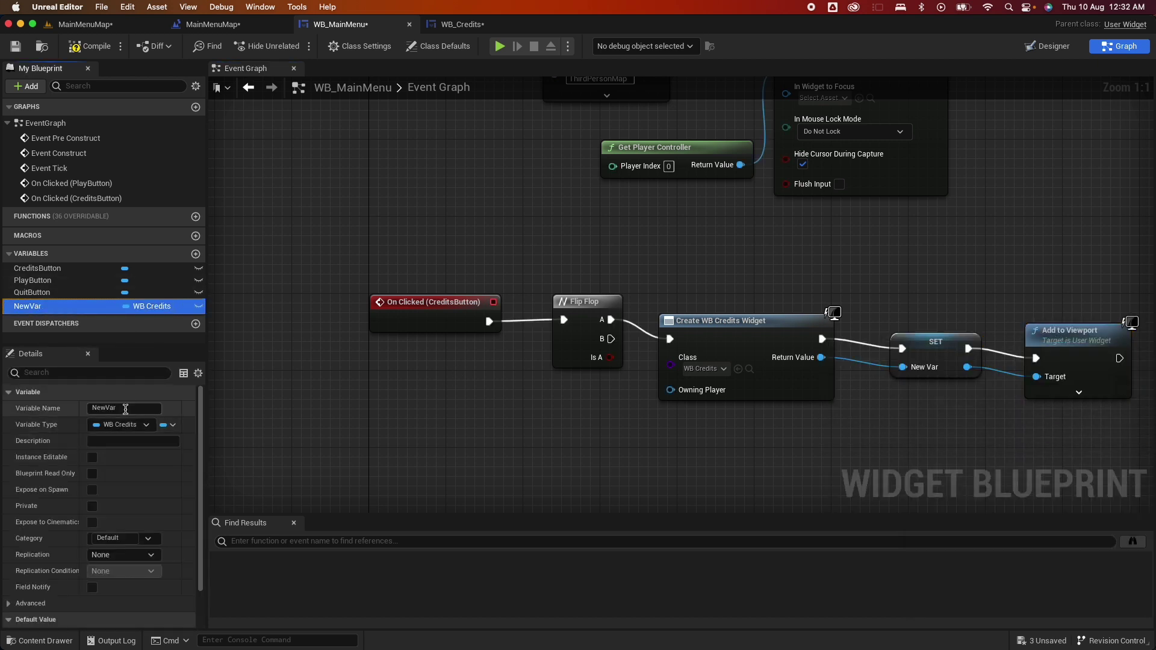
pyautogui.click(66, 407)
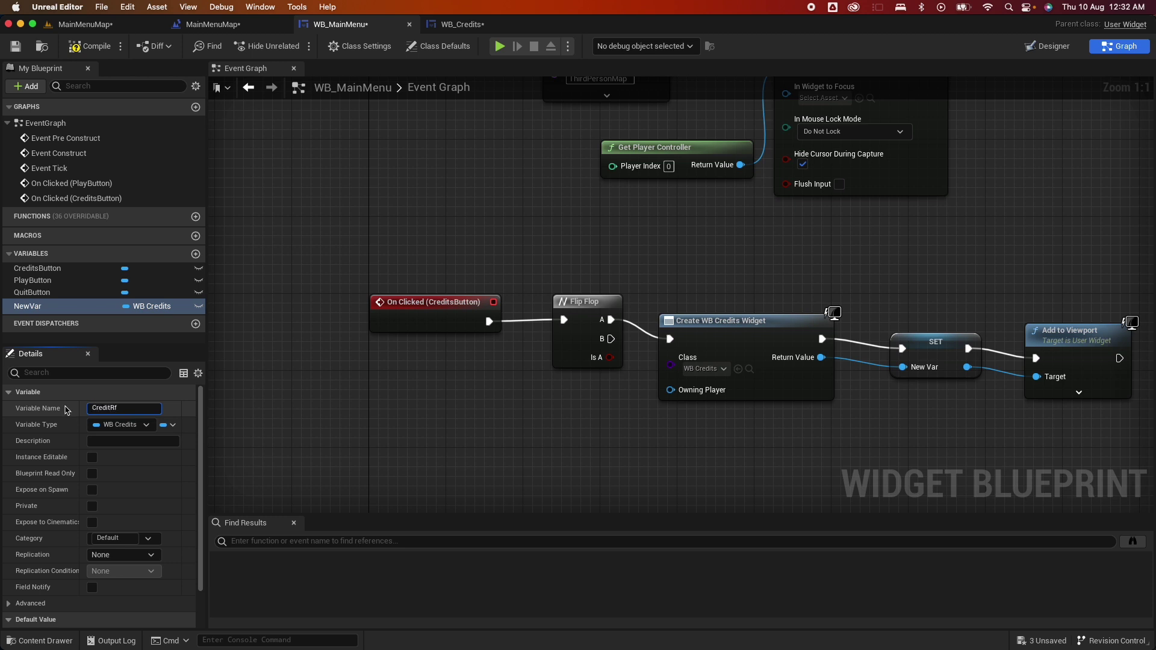
pyautogui.moveTo(48, 308); pyautogui.dragTo(660, 491)
pyautogui.click(696, 513)
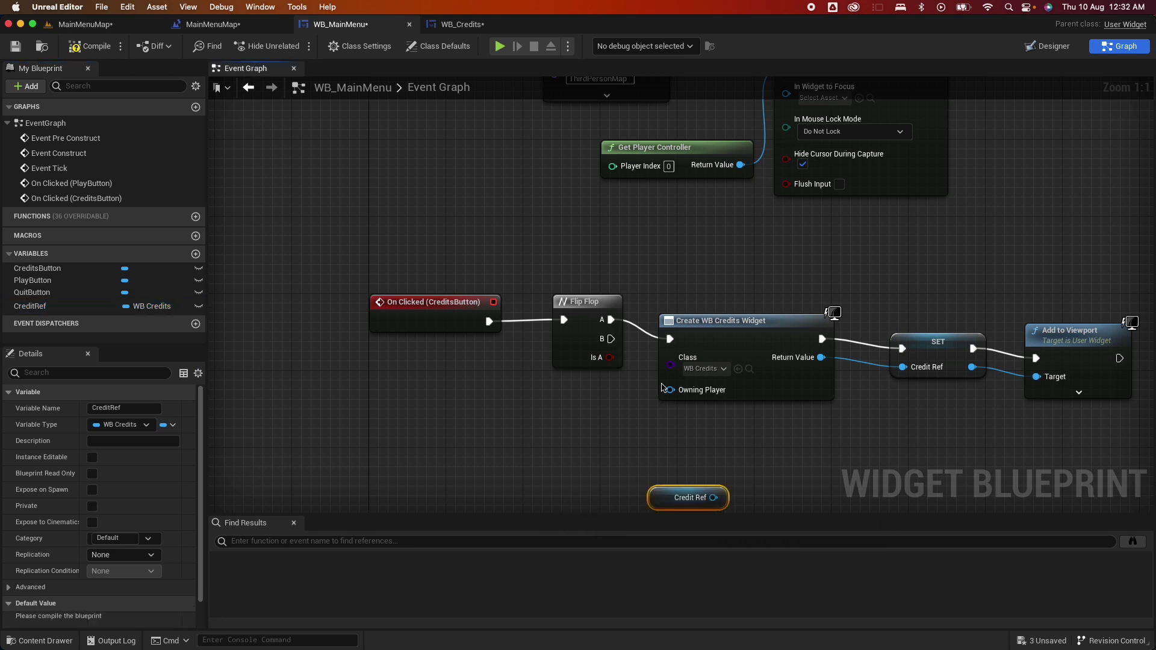
# Connect a Remove from Parent node to the Flip Flop's B output, with Credit Ref as its target, and compile the blueprint
pyautogui.moveTo(611, 339); pyautogui.dragTo(693, 461)
pyautogui.write('remove fr')
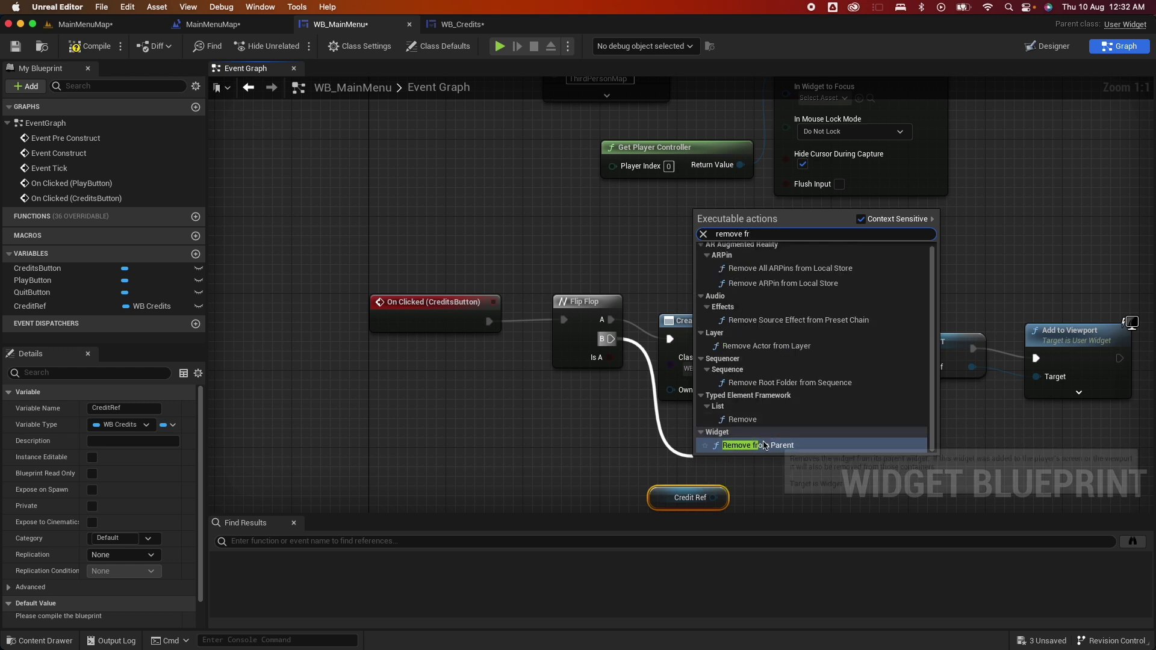
pyautogui.click(765, 446)
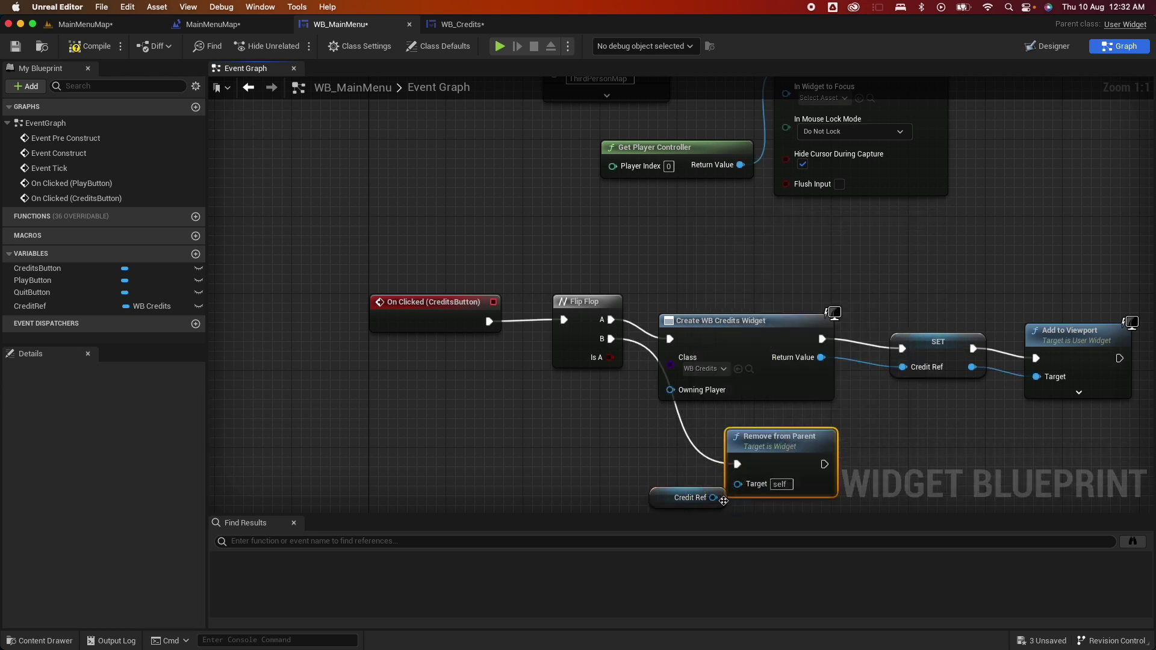
pyautogui.moveTo(723, 500); pyautogui.dragTo(744, 464)
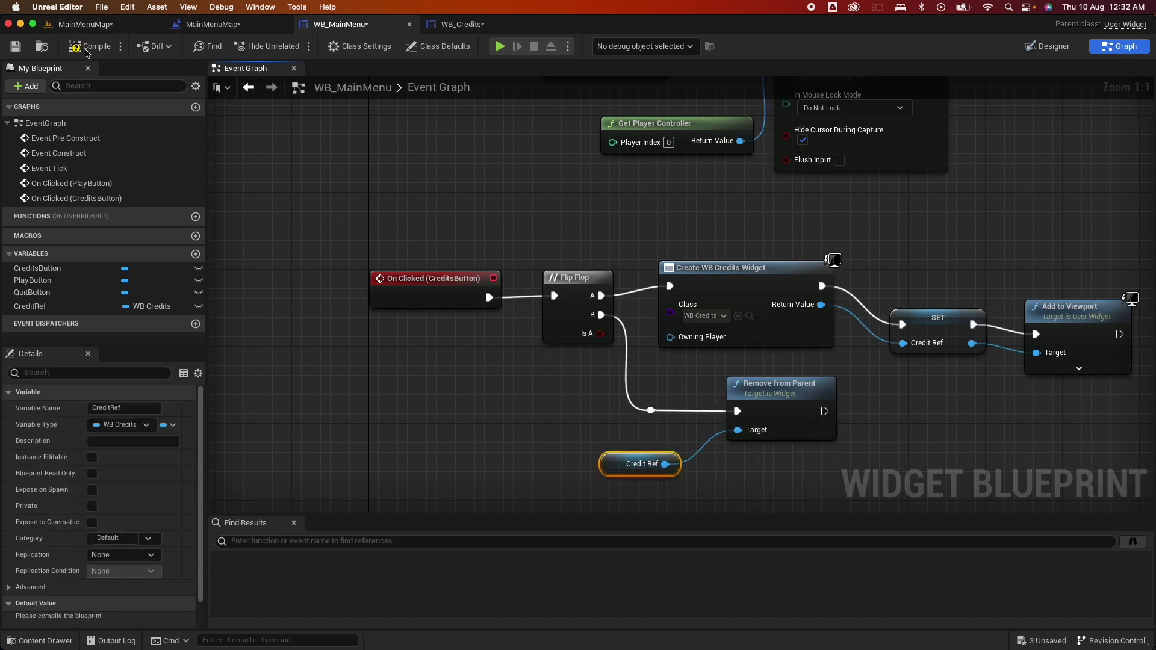
pyautogui.click(87, 51)
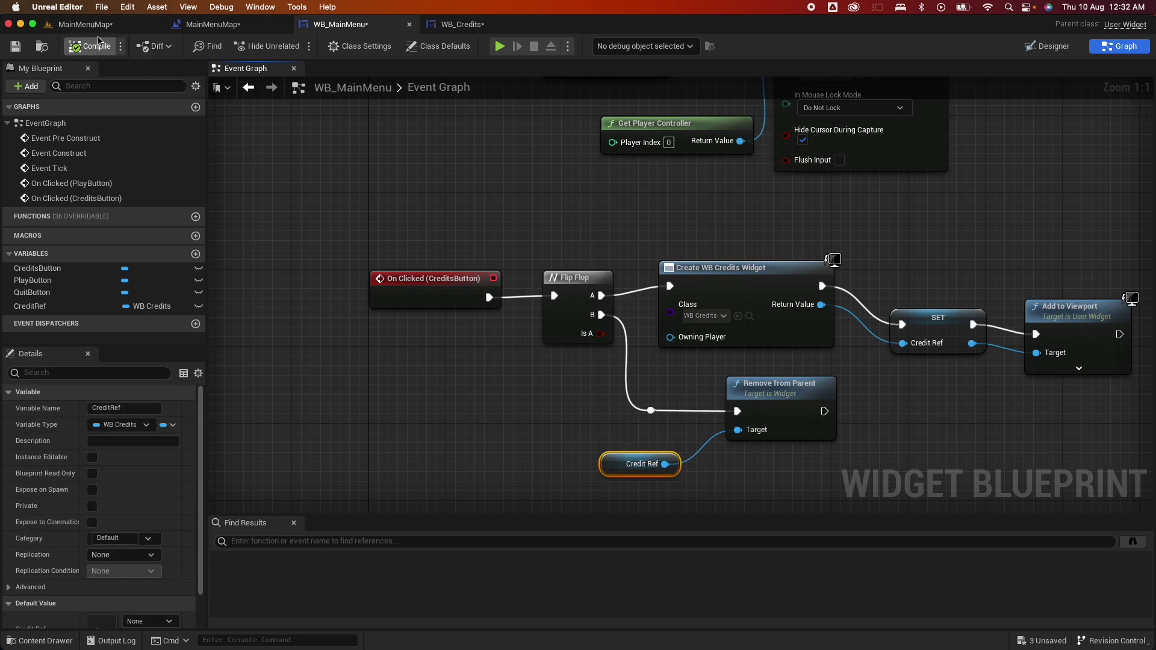
# Add an On Clicked event for QuitButton and connect a Quit Game node to it
pyautogui.click(1053, 46)
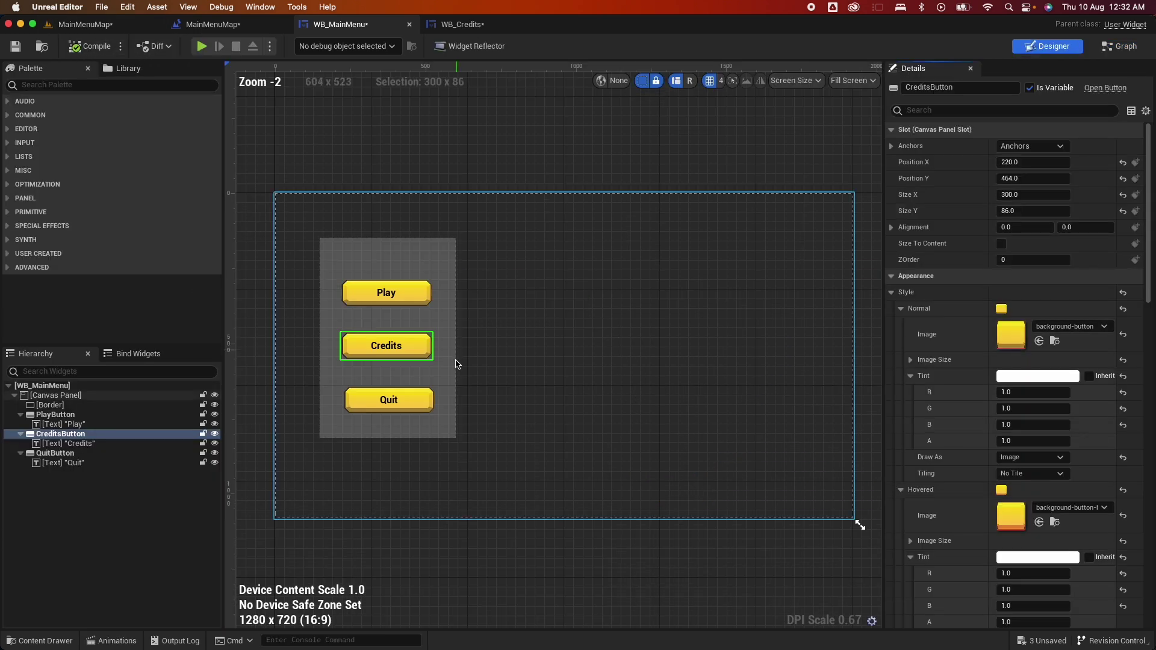
pyautogui.click(398, 309)
pyautogui.scroll(-15, 1028, 561)
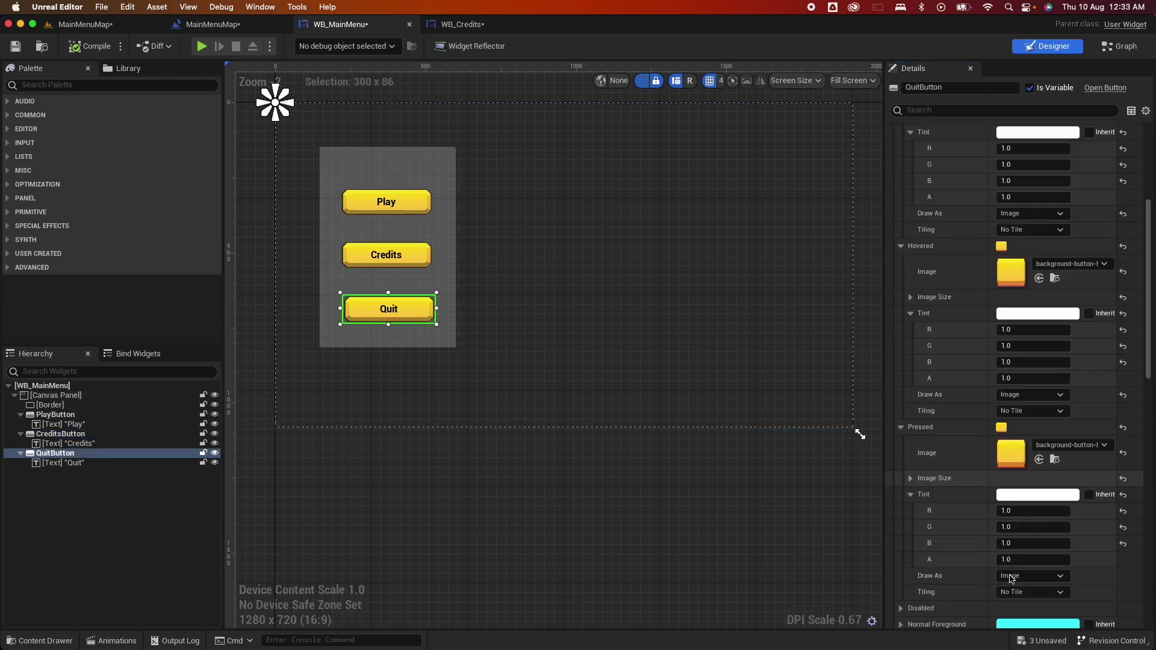
pyautogui.click(1030, 557)
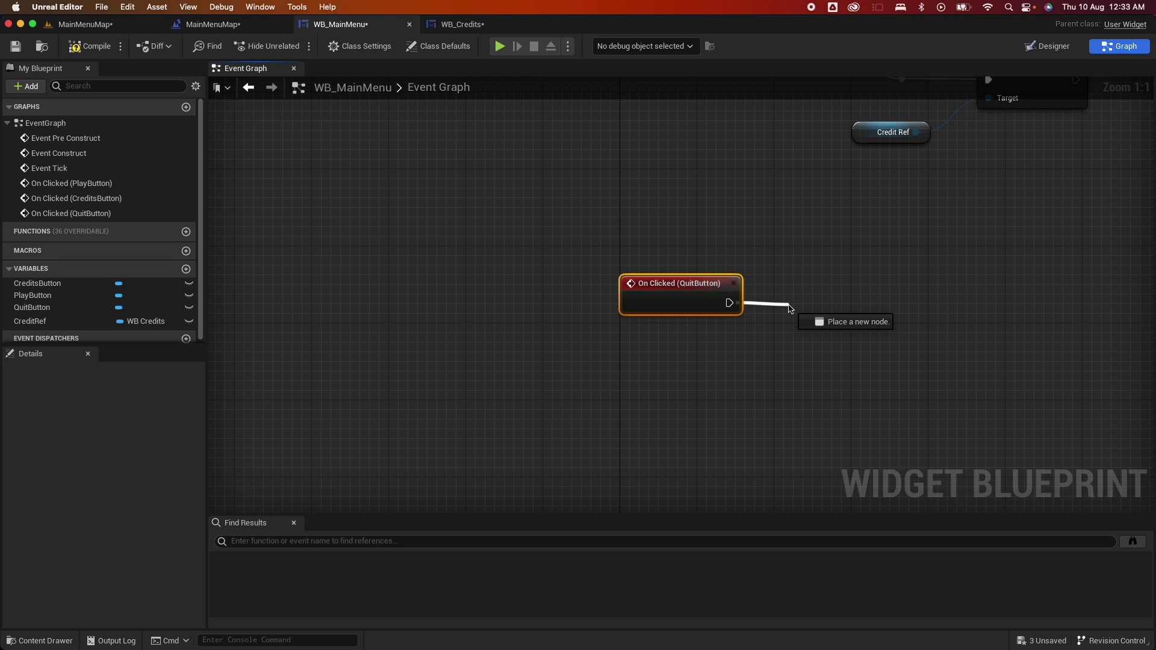
pyautogui.moveTo(790, 308); pyautogui.dragTo(789, 308)
pyautogui.write('quit')
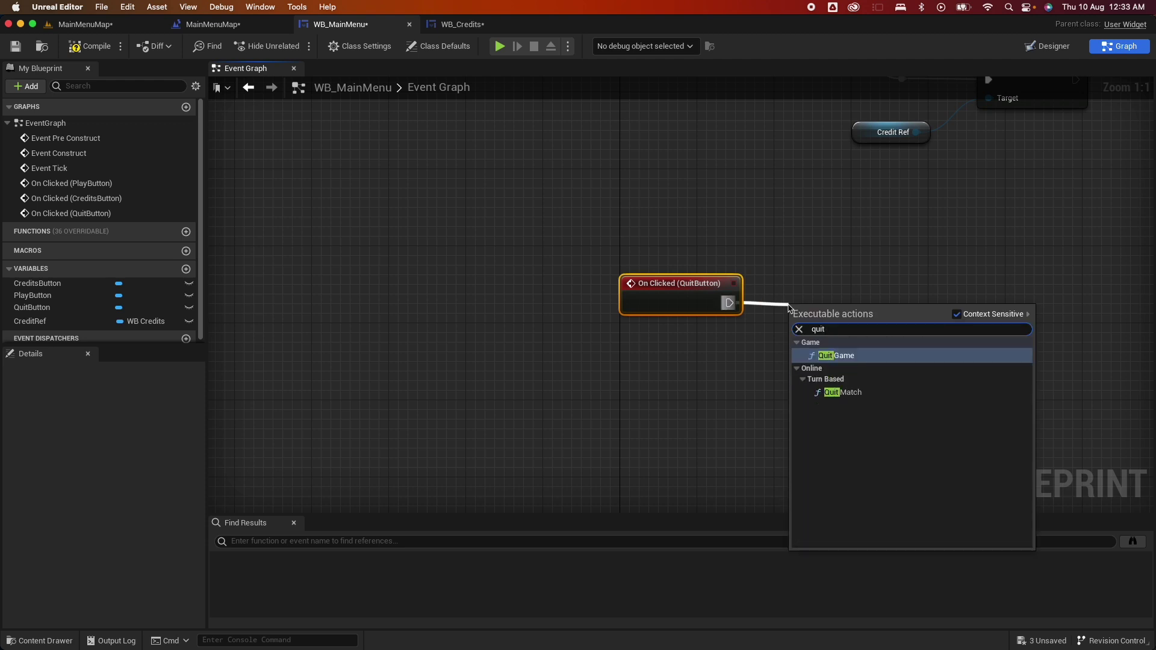
pyautogui.click(884, 365)
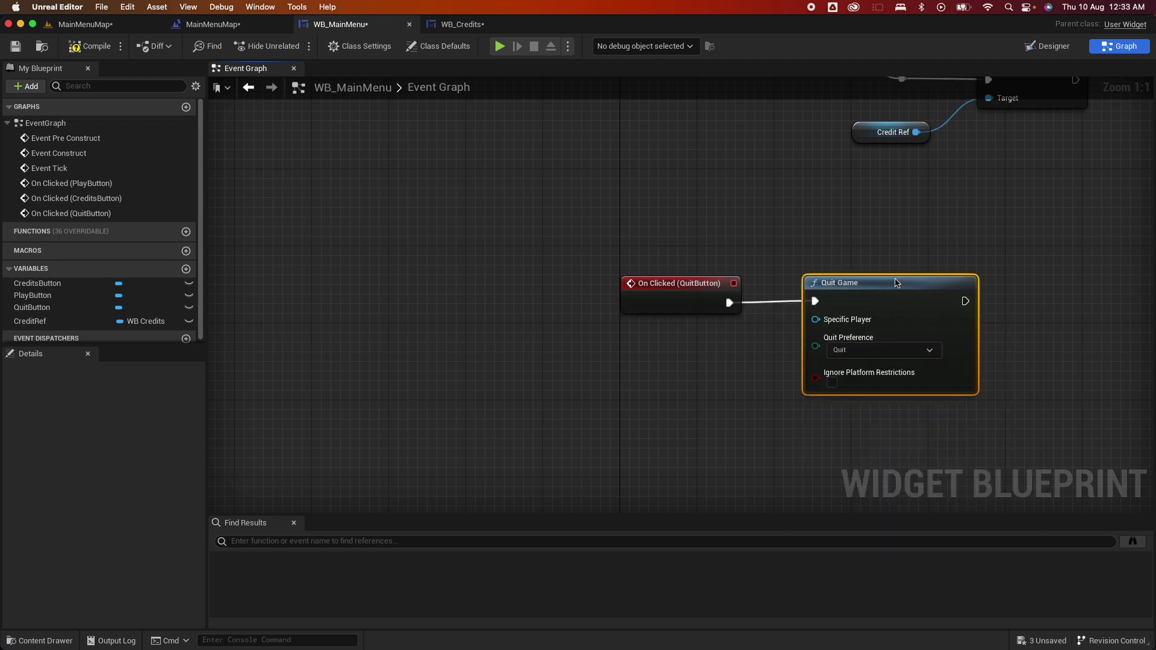
# Run MainMenuMap in the editor to test the menu's Play button, and end the play session
pyautogui.click(85, 24)
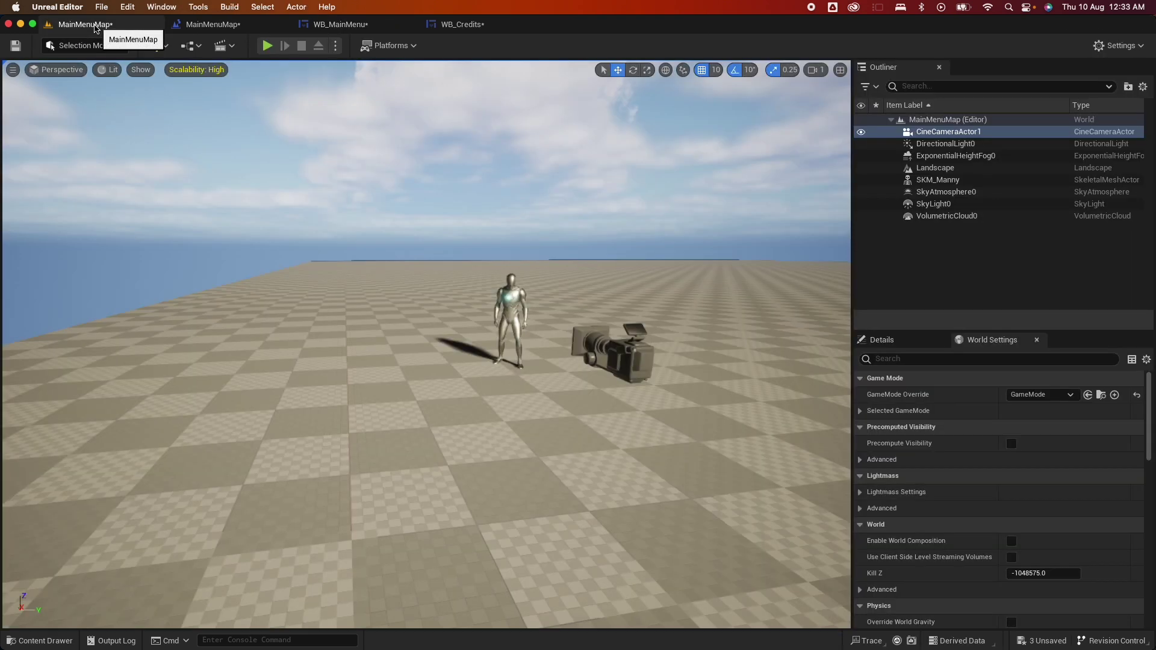
pyautogui.click(268, 47)
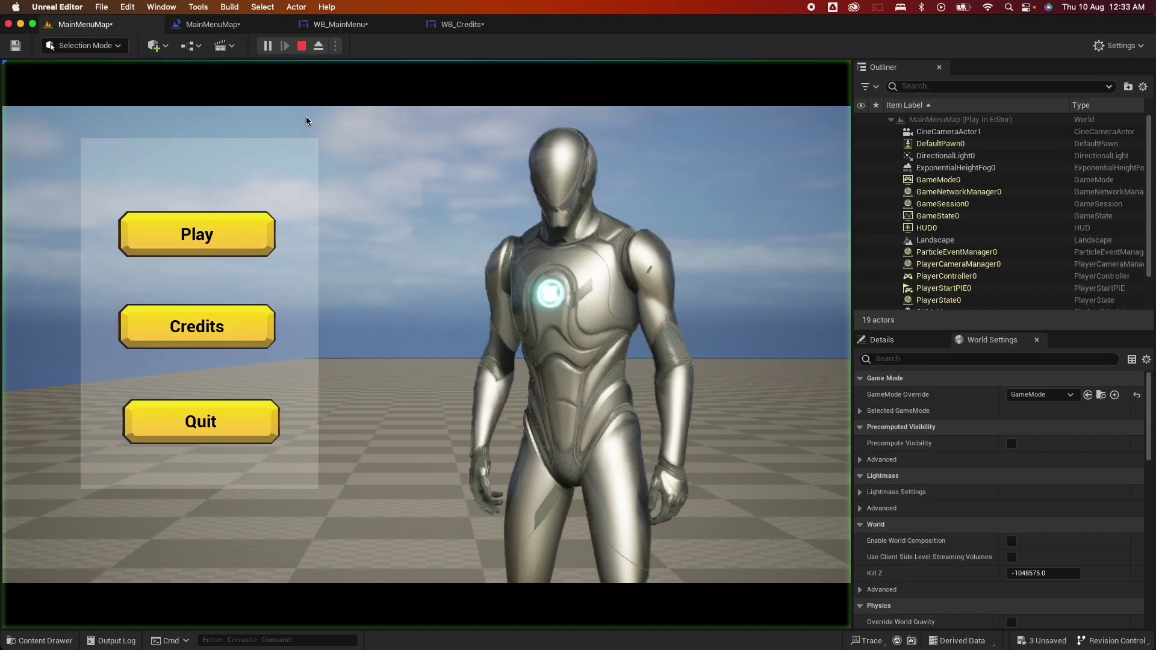
pyautogui.click(231, 241)
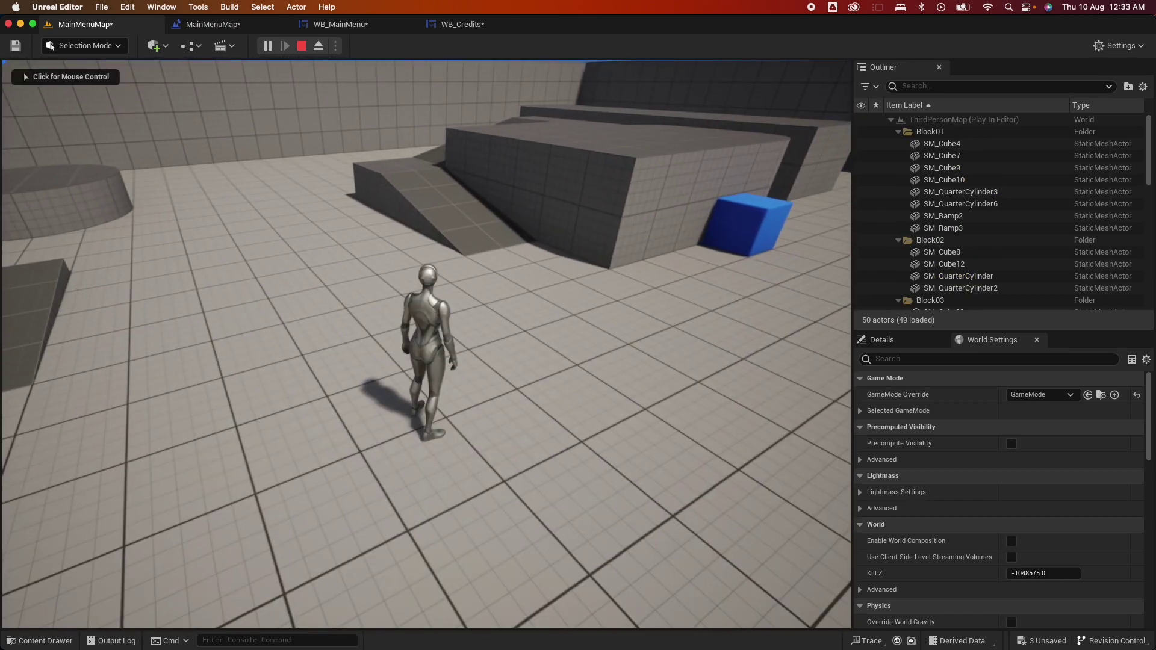
pyautogui.press('Escape')
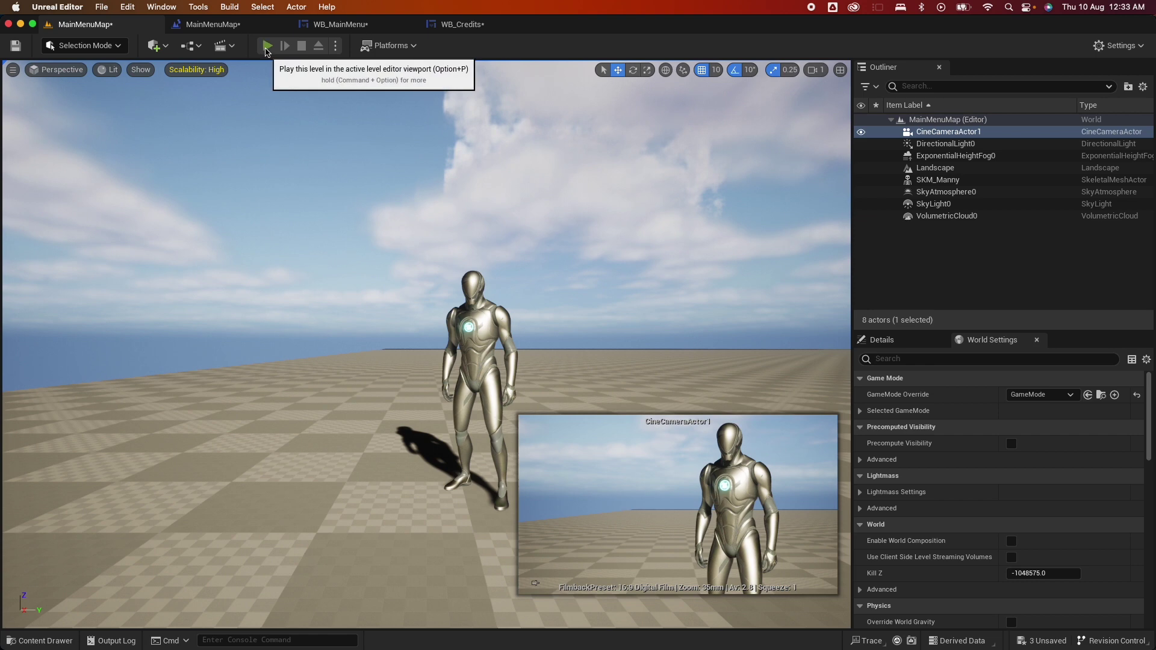
# Run the level again and test the menu's Credits and Quit buttons
pyautogui.click(266, 45)
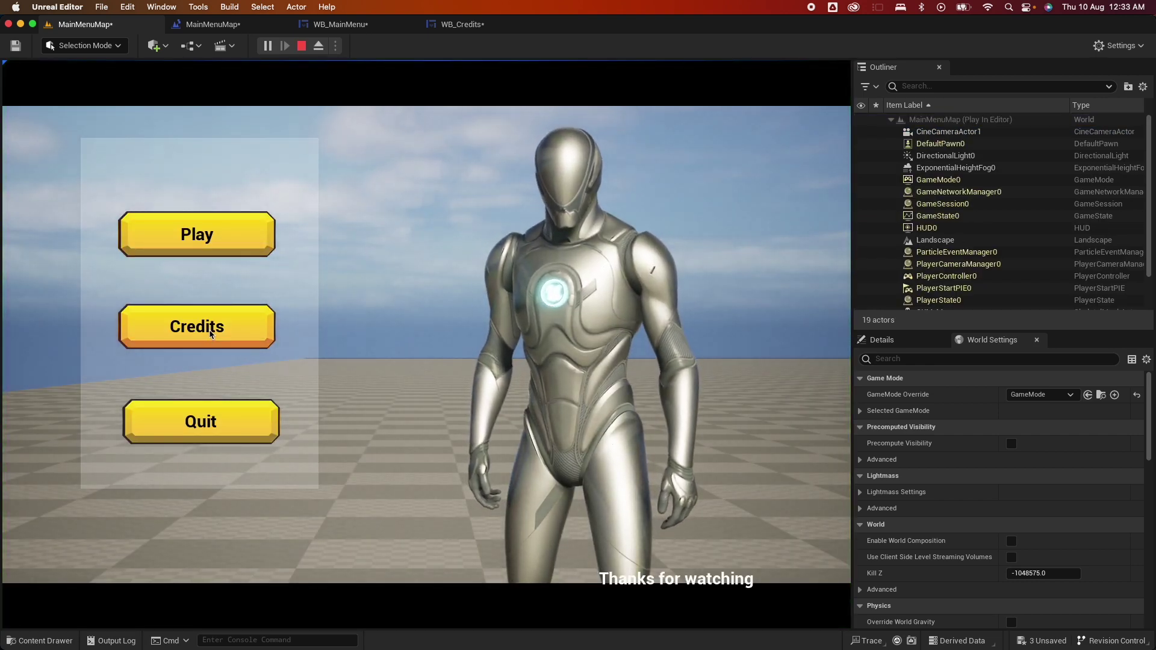
pyautogui.click(243, 432)
pyautogui.moveTo(349, 375)
pyautogui.mouseDown(button='right')
pyautogui.moveTo(337, 378)
pyautogui.moveTo(350, 375)
pyautogui.mouseUp(button='right')
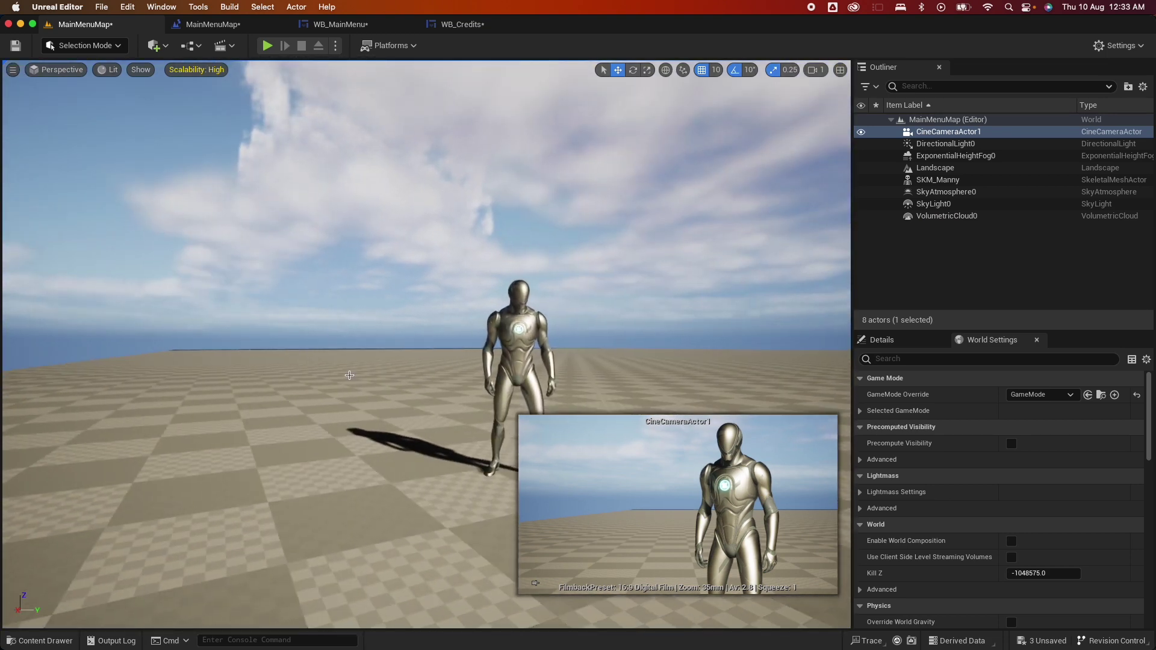